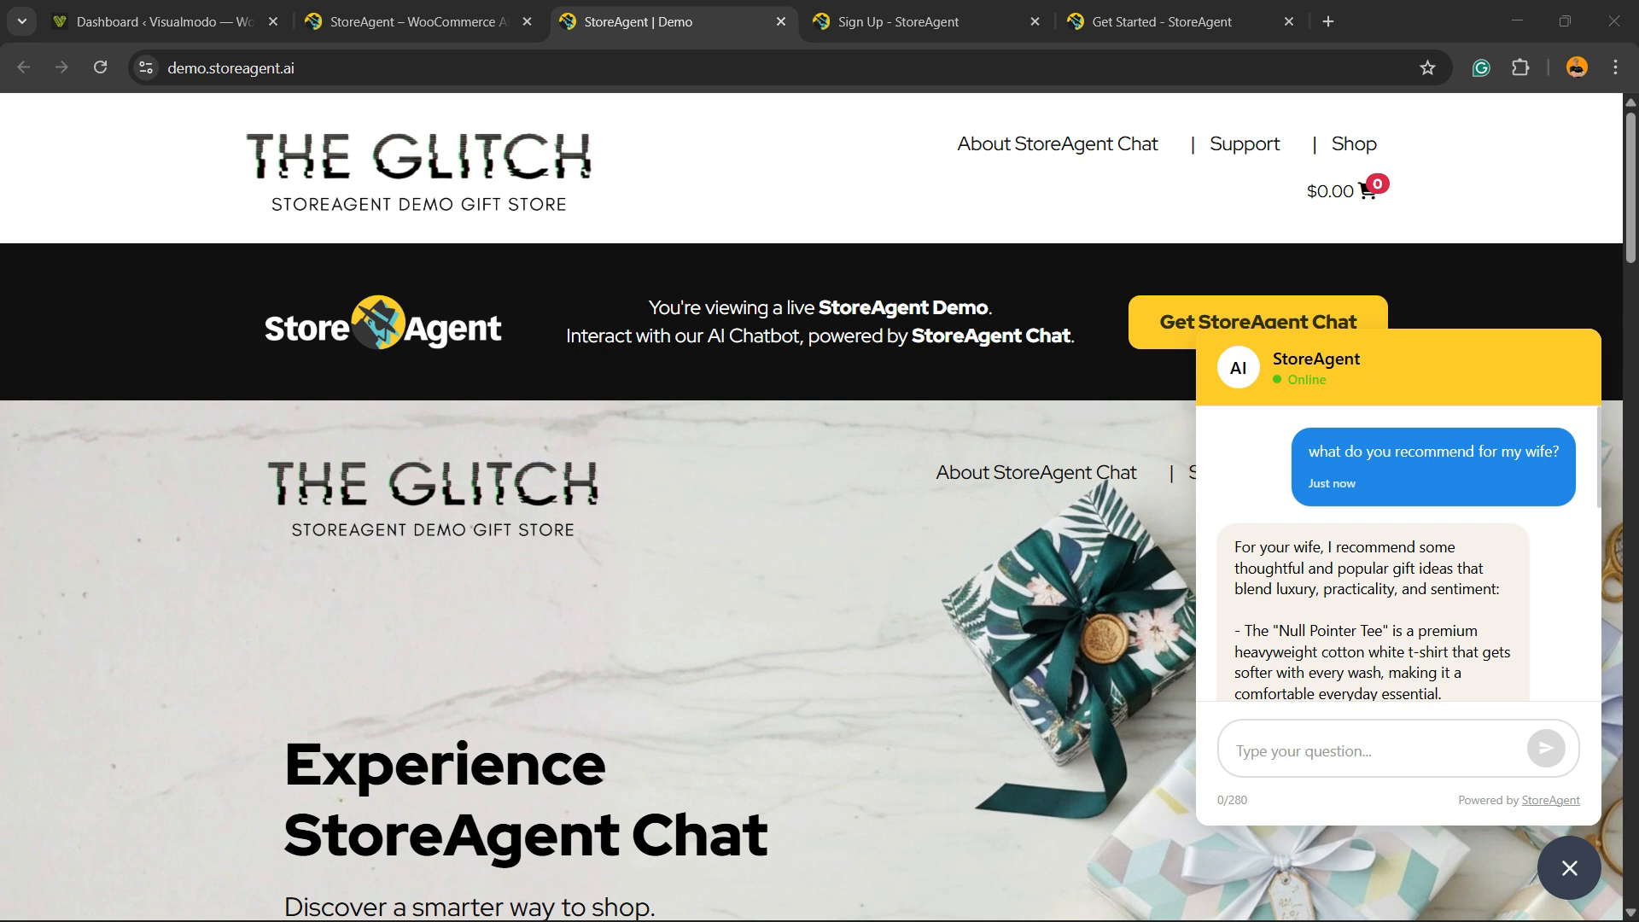
Look through the StoreAgent demo store's home page and open the white Null Pointer Tee product
{"action": "scroll", "coordinate": [811, 512], "scroll_direction": "down", "scroll_amount": 10}
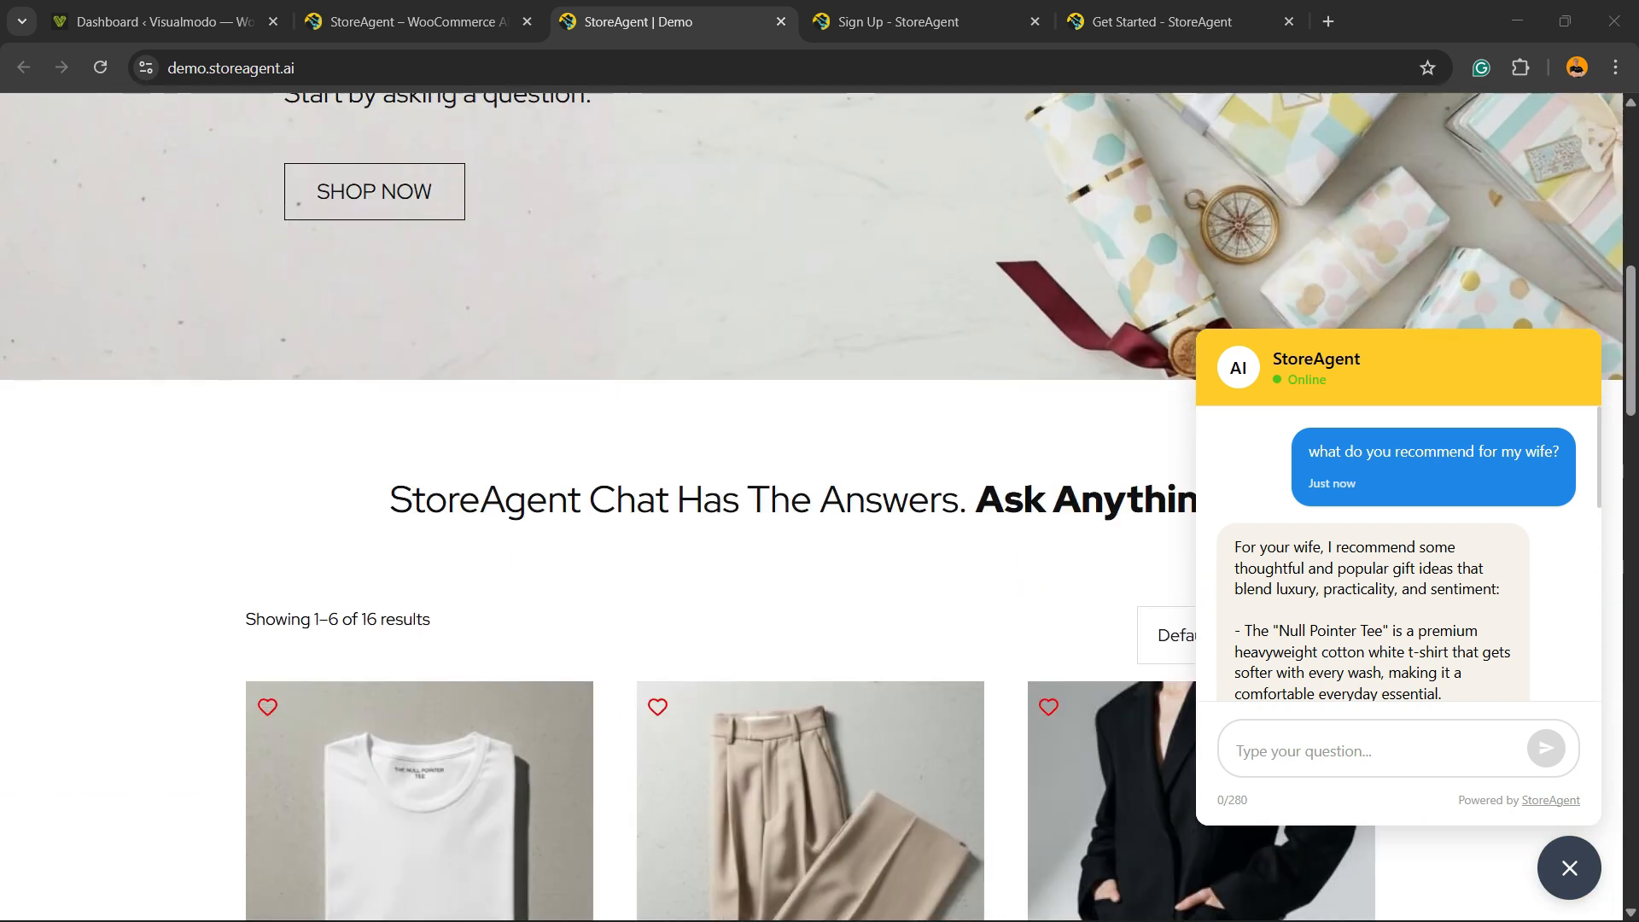
{"action": "scroll", "coordinate": [811, 513], "scroll_direction": "down", "scroll_amount": 3}
{"action": "scroll", "coordinate": [811, 512], "scroll_direction": "up", "scroll_amount": 12}
{"action": "scroll", "coordinate": [811, 513], "scroll_direction": "down", "scroll_amount": 4}
{"action": "scroll", "coordinate": [811, 512], "scroll_direction": "up", "scroll_amount": 5}
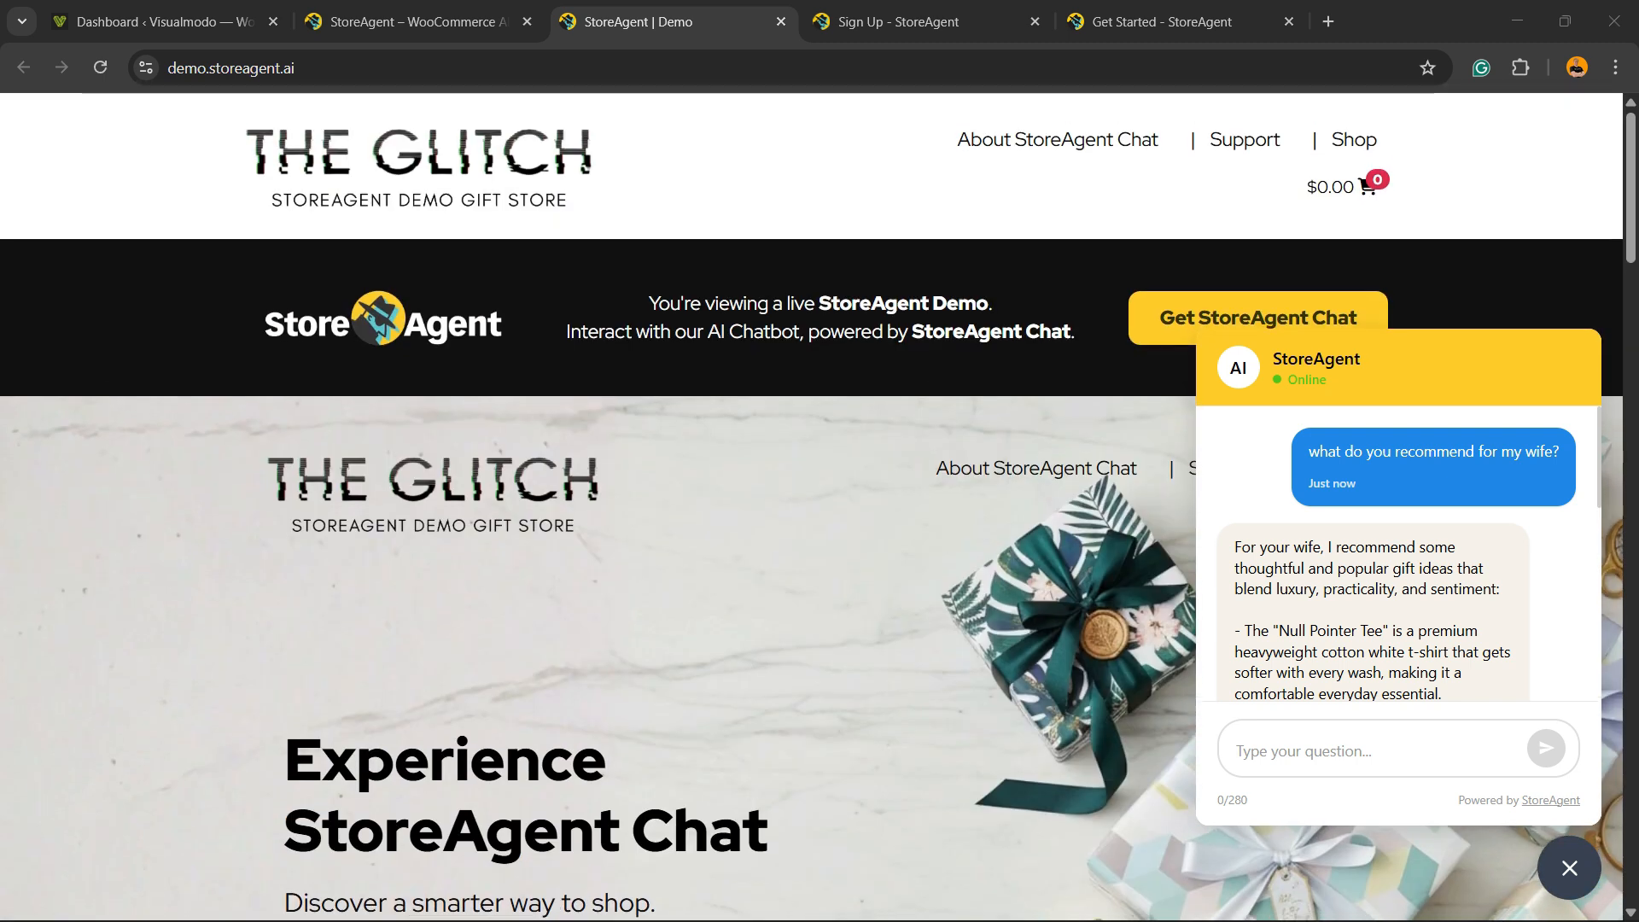
{"action": "scroll", "coordinate": [418, 597], "scroll_direction": "down", "scroll_amount": 10}
{"action": "left_click", "coordinate": [444, 634]}
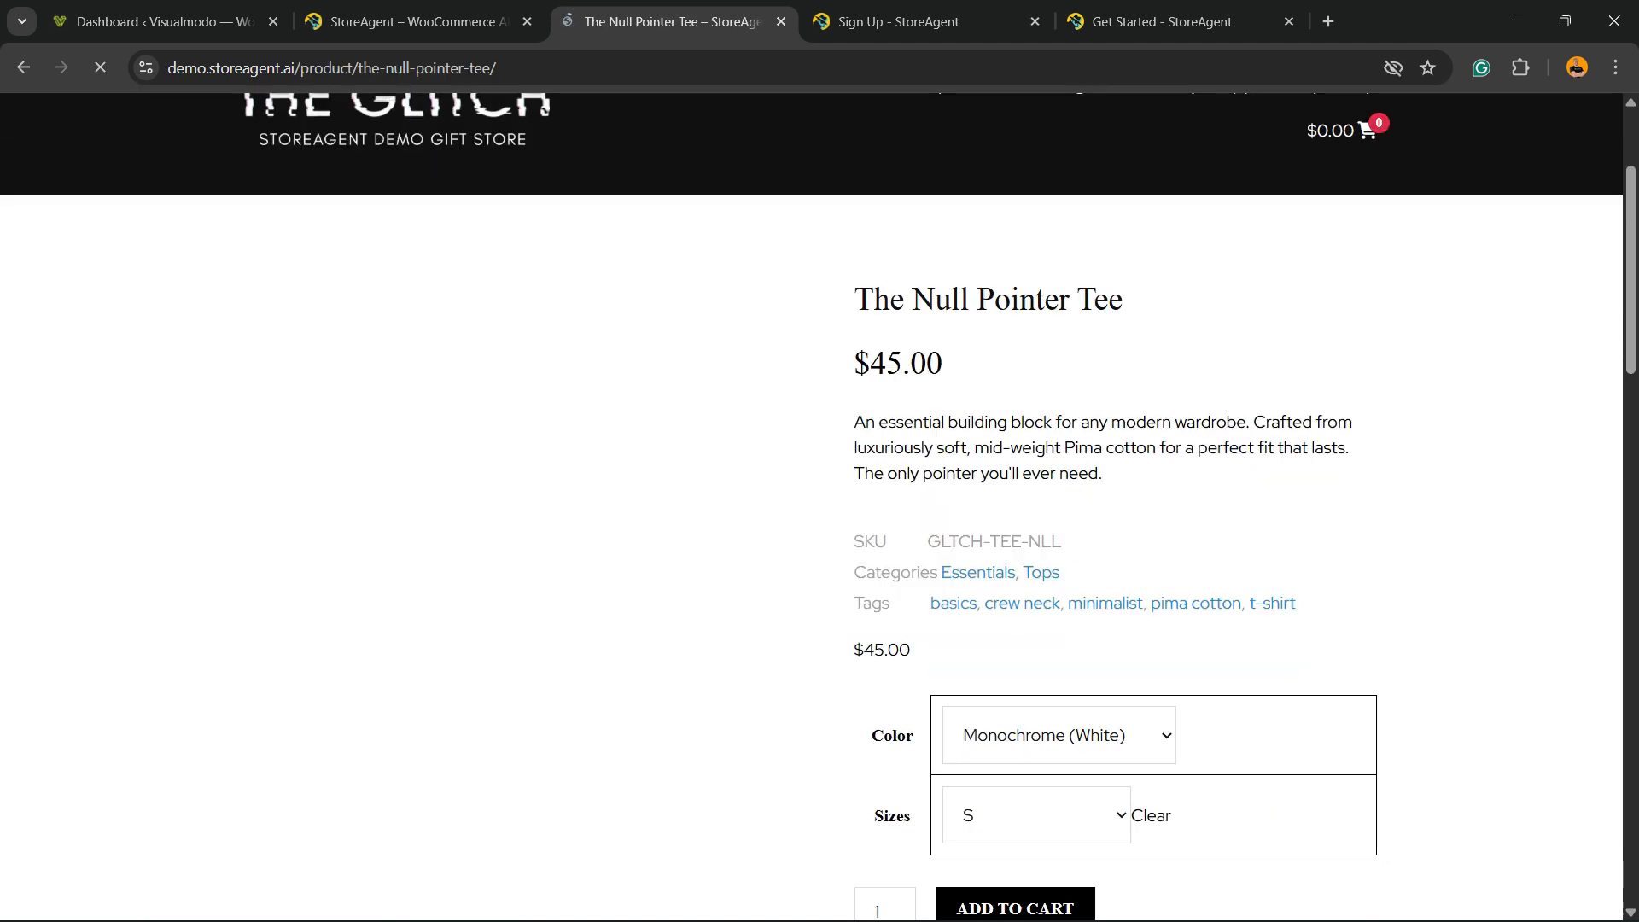
Look over The Null Pointer Tee product page, including its description, color and size options
{"action": "scroll", "coordinate": [811, 507], "scroll_direction": "down", "scroll_amount": 14}
{"action": "scroll", "coordinate": [811, 507], "scroll_direction": "up", "scroll_amount": 8}
{"action": "scroll", "coordinate": [811, 507], "scroll_direction": "up", "scroll_amount": 6}
{"action": "scroll", "coordinate": [811, 507], "scroll_direction": "down", "scroll_amount": 4}
{"action": "scroll", "coordinate": [811, 507], "scroll_direction": "up", "scroll_amount": 2}
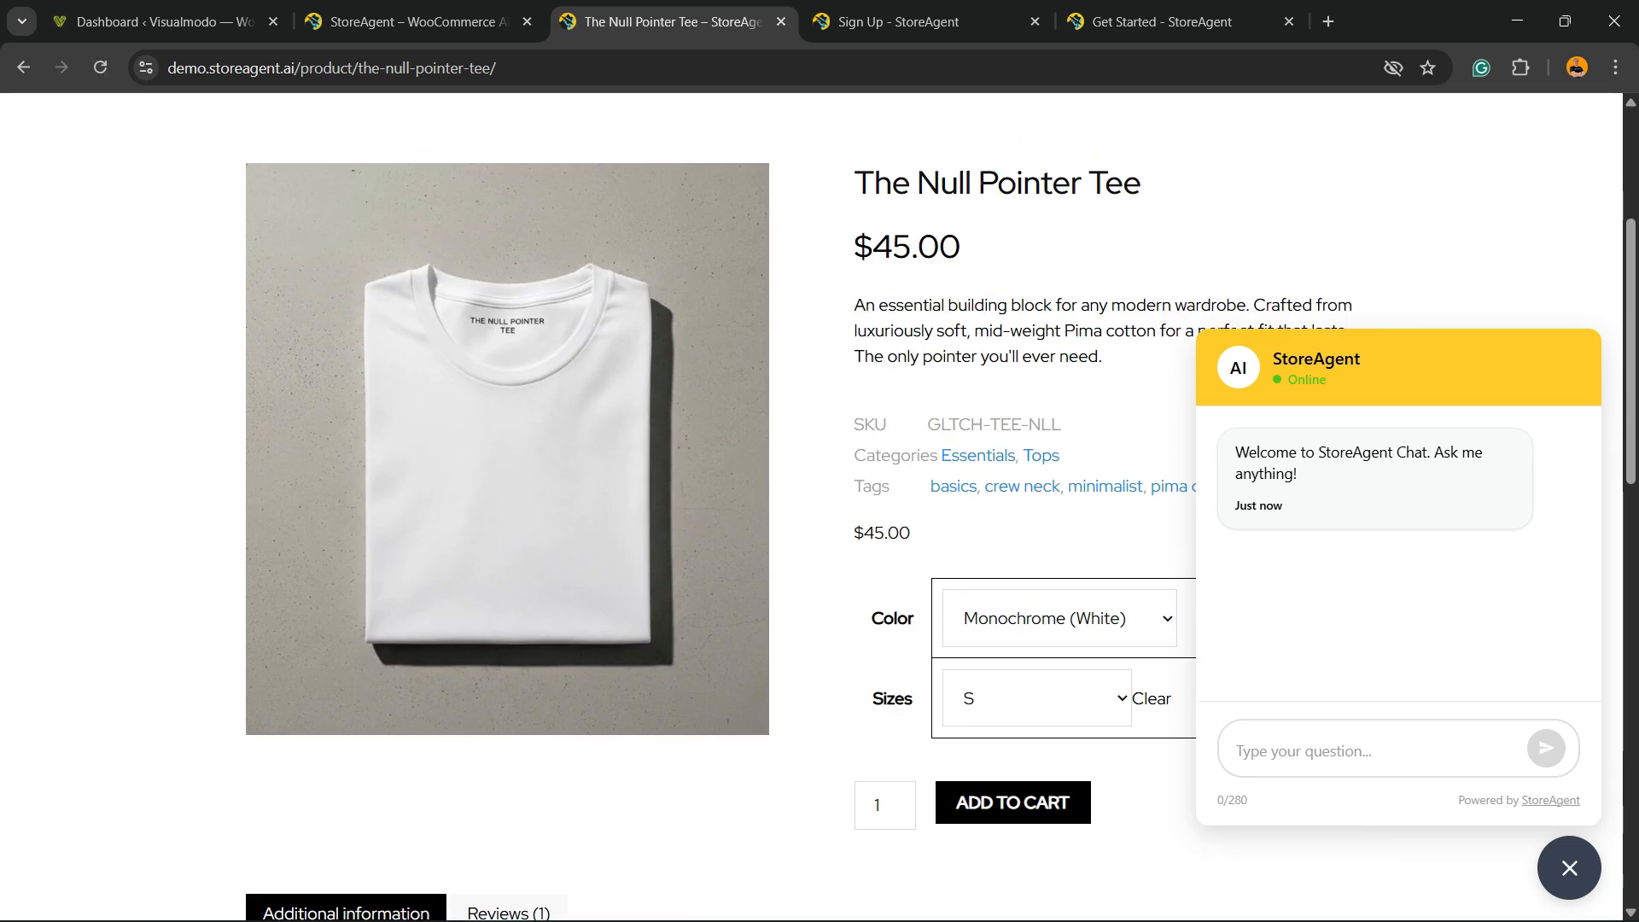
{"action": "scroll", "coordinate": [811, 507], "scroll_direction": "up", "scroll_amount": 4}
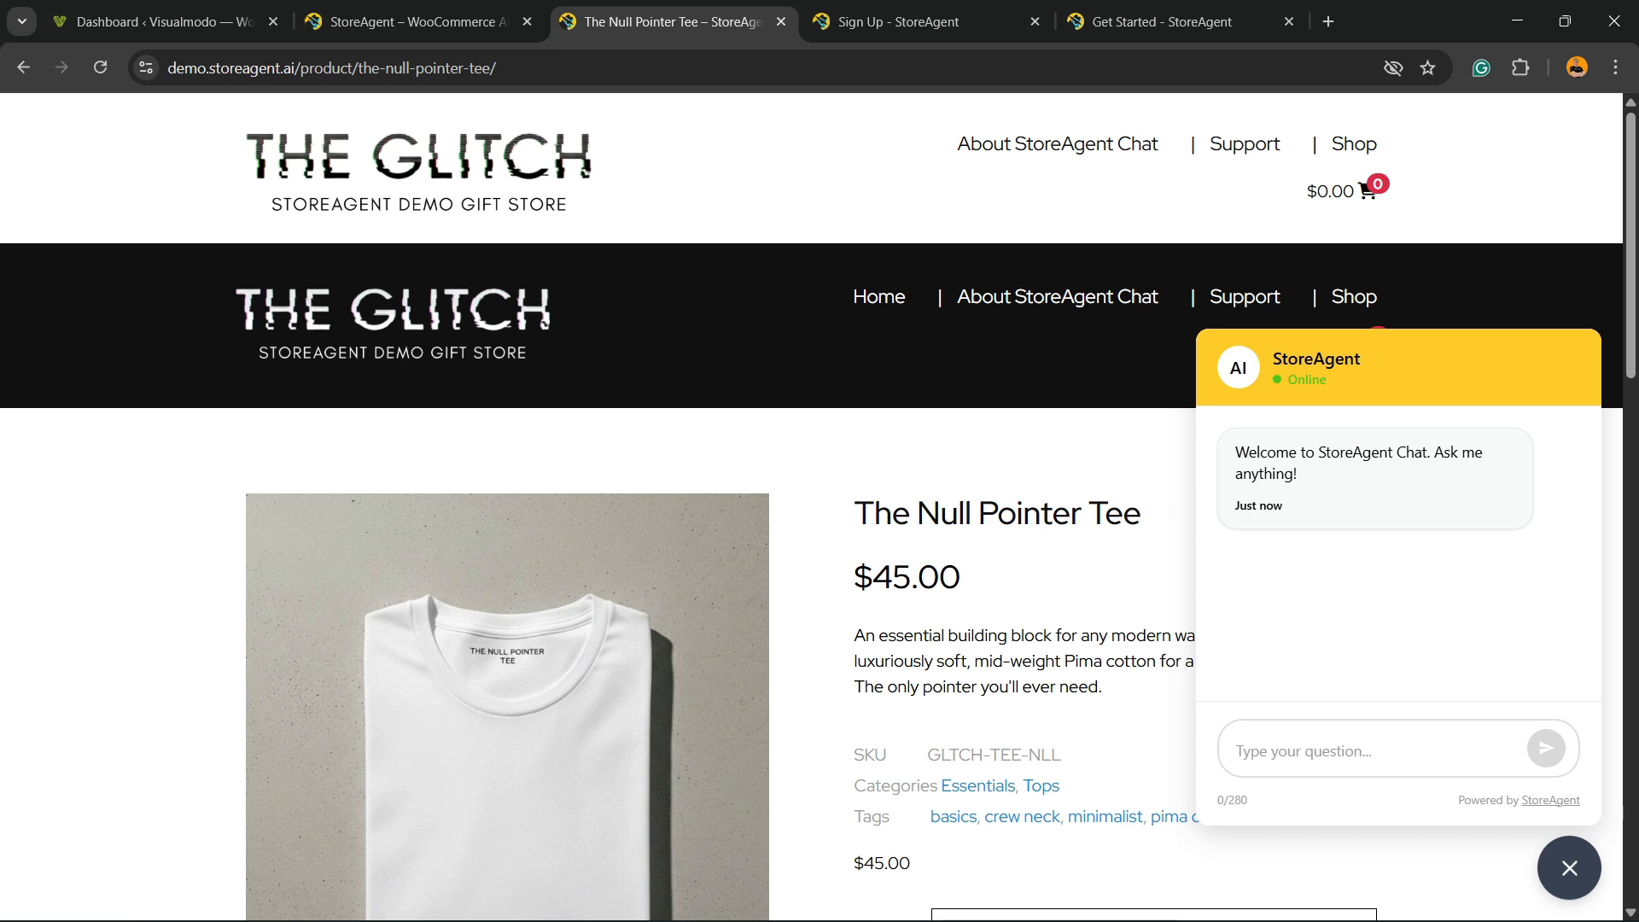
Close and reopen the StoreAgent chat, and read the full reply to "what do you recommend for my wife?"
{"action": "left_click", "coordinate": [1569, 867]}
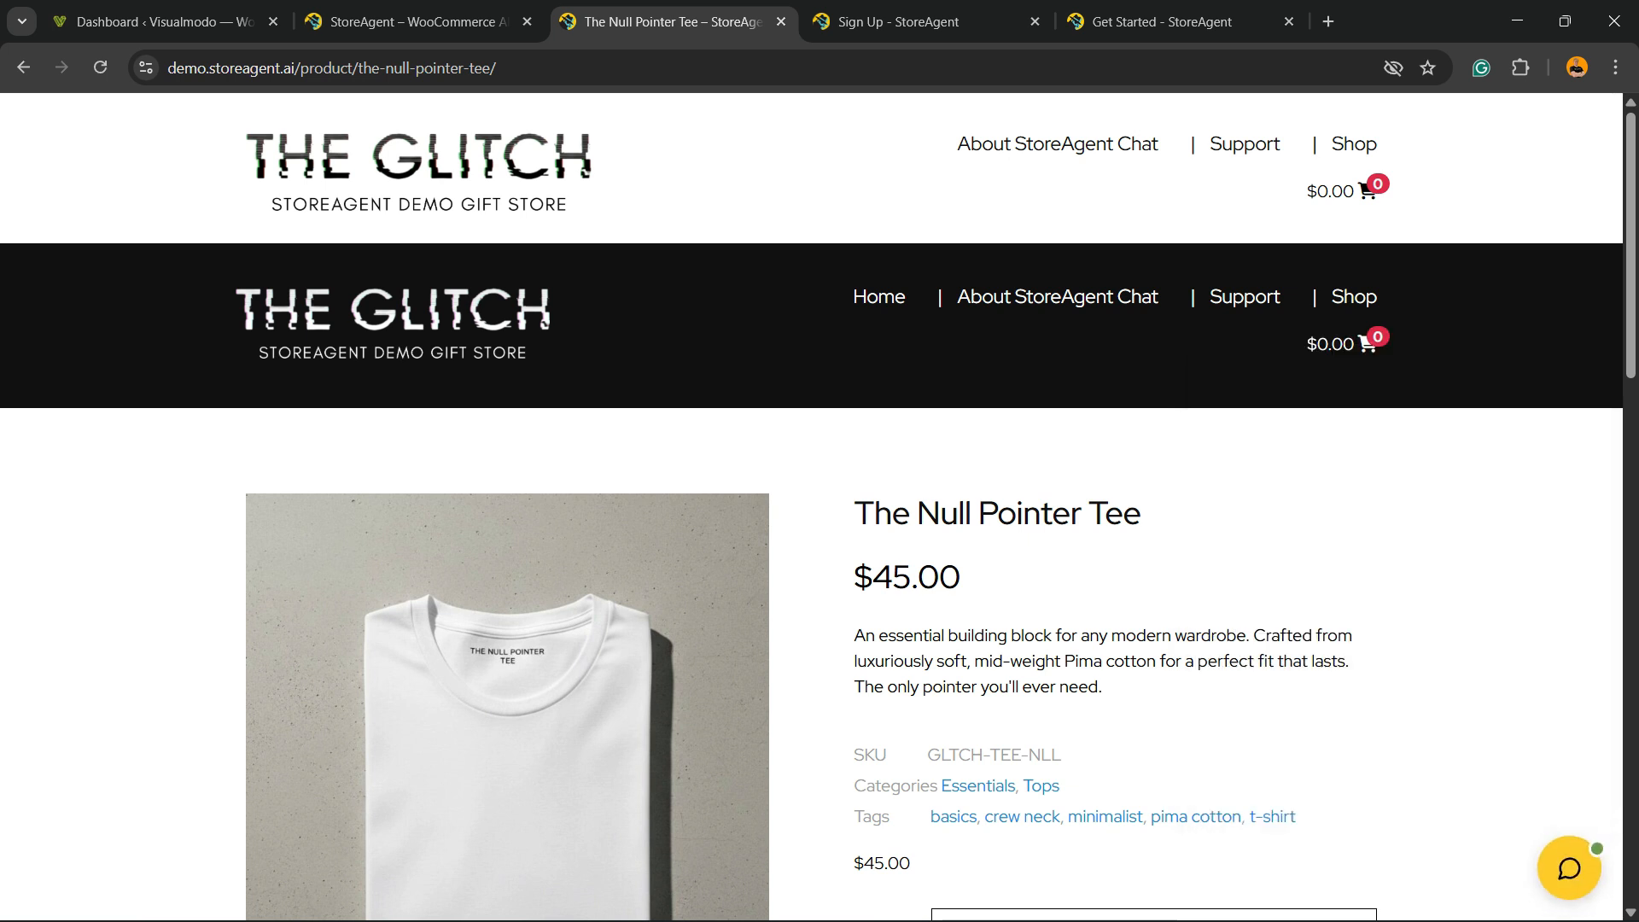
{"action": "left_click", "coordinate": [1569, 867]}
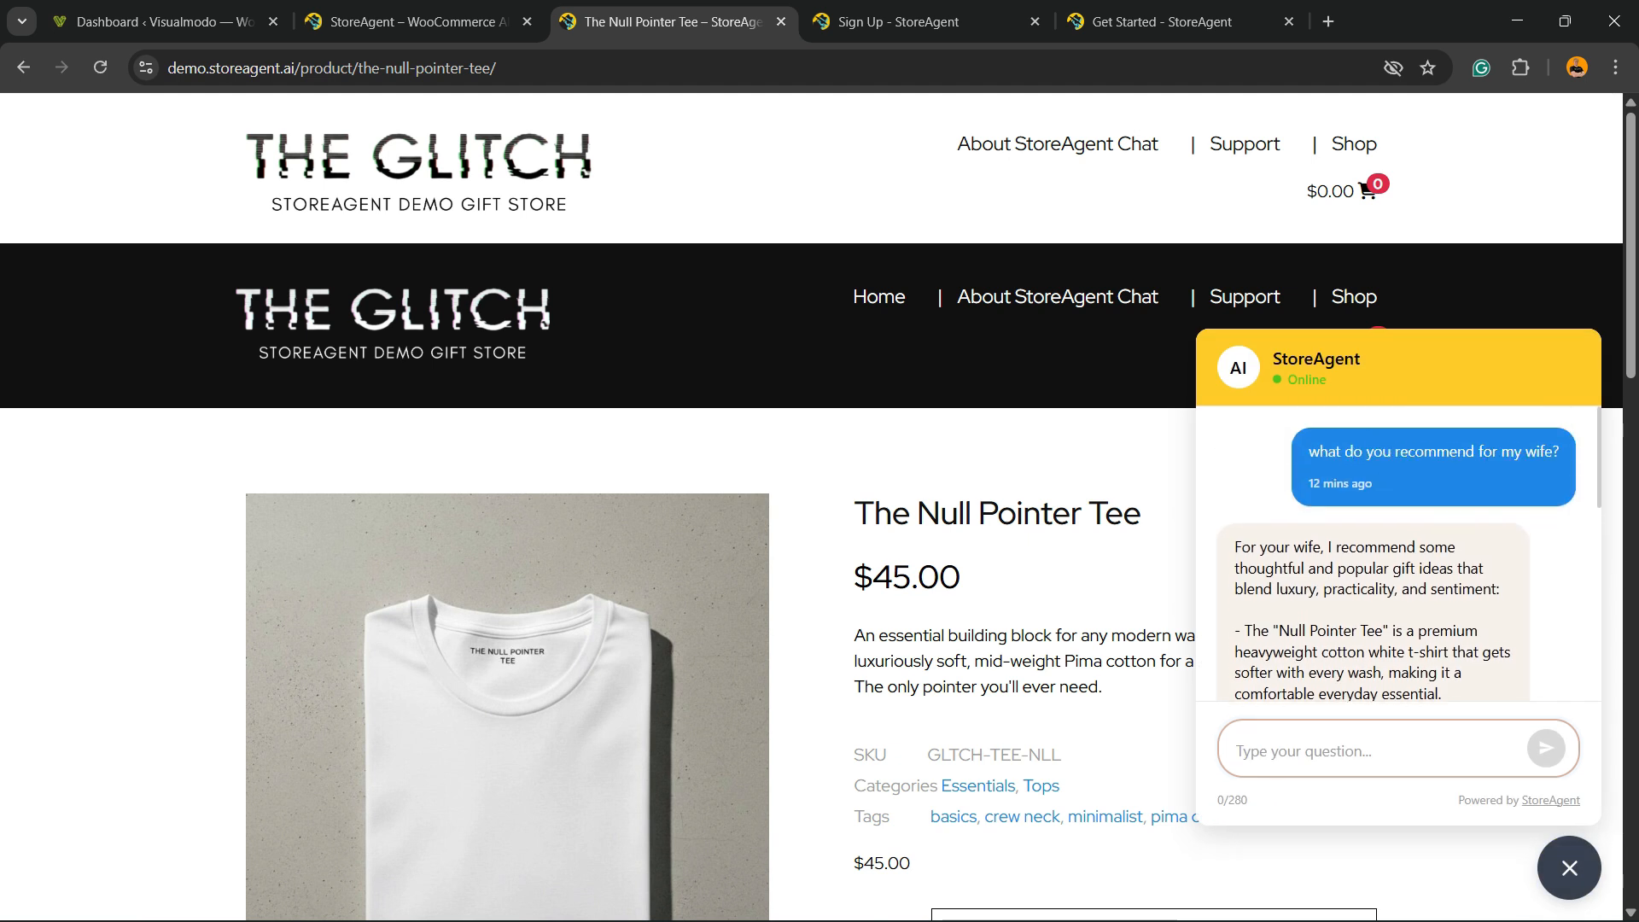
{"action": "triple_click", "coordinate": [1354, 452]}
{"action": "scroll", "coordinate": [1397, 555], "scroll_direction": "down", "scroll_amount": 3}
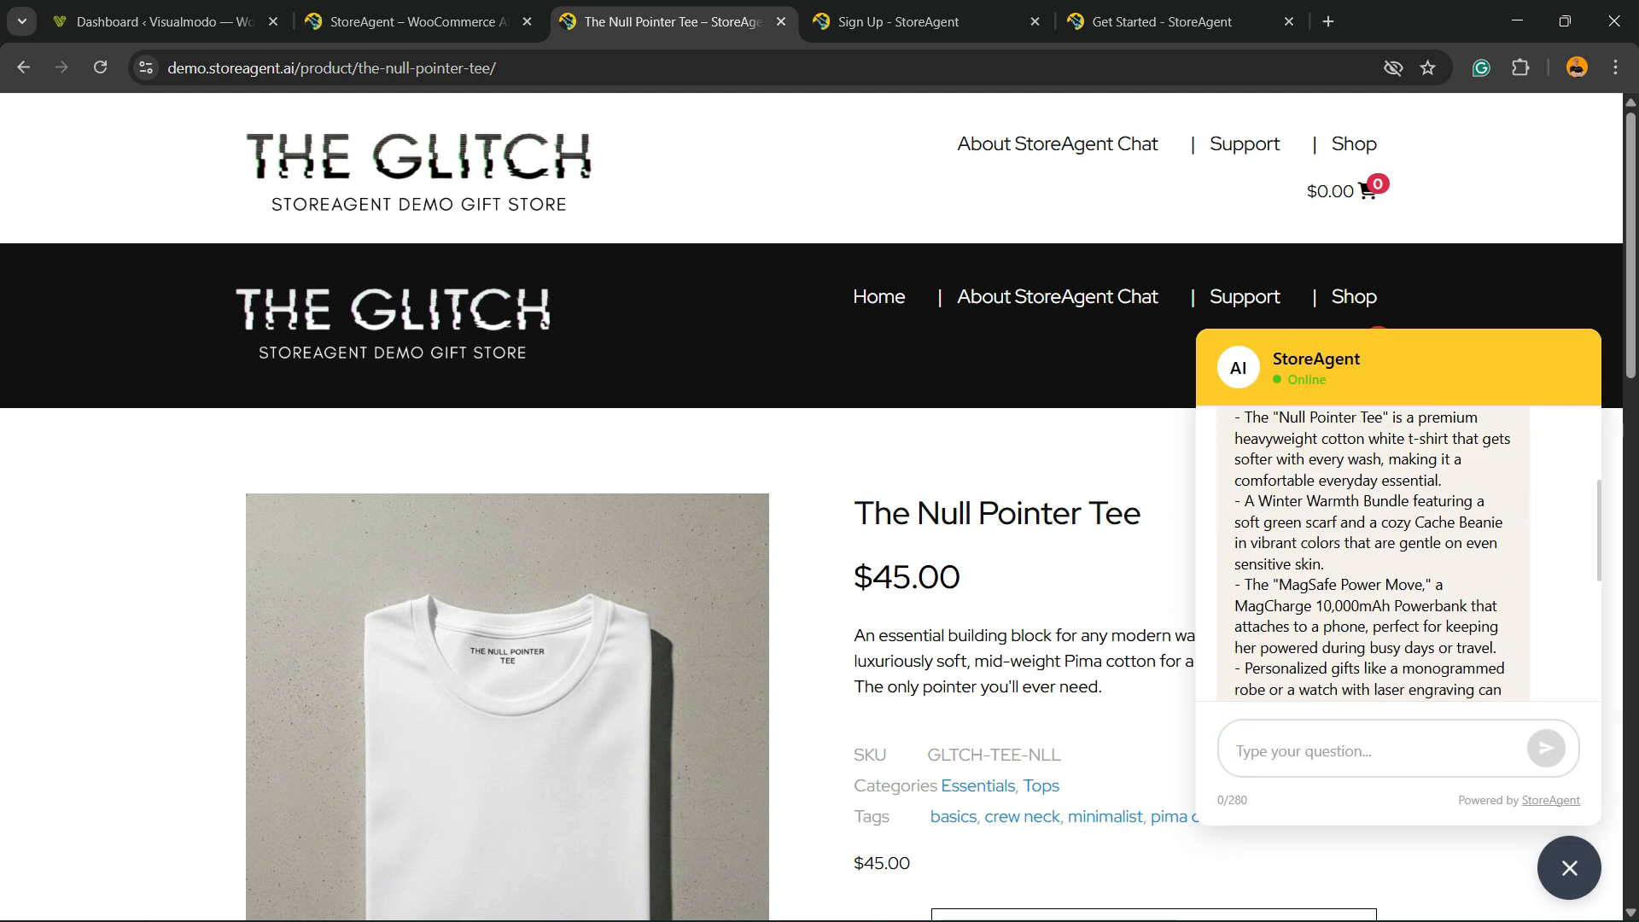
{"action": "scroll", "coordinate": [1397, 554], "scroll_direction": "down", "scroll_amount": 4}
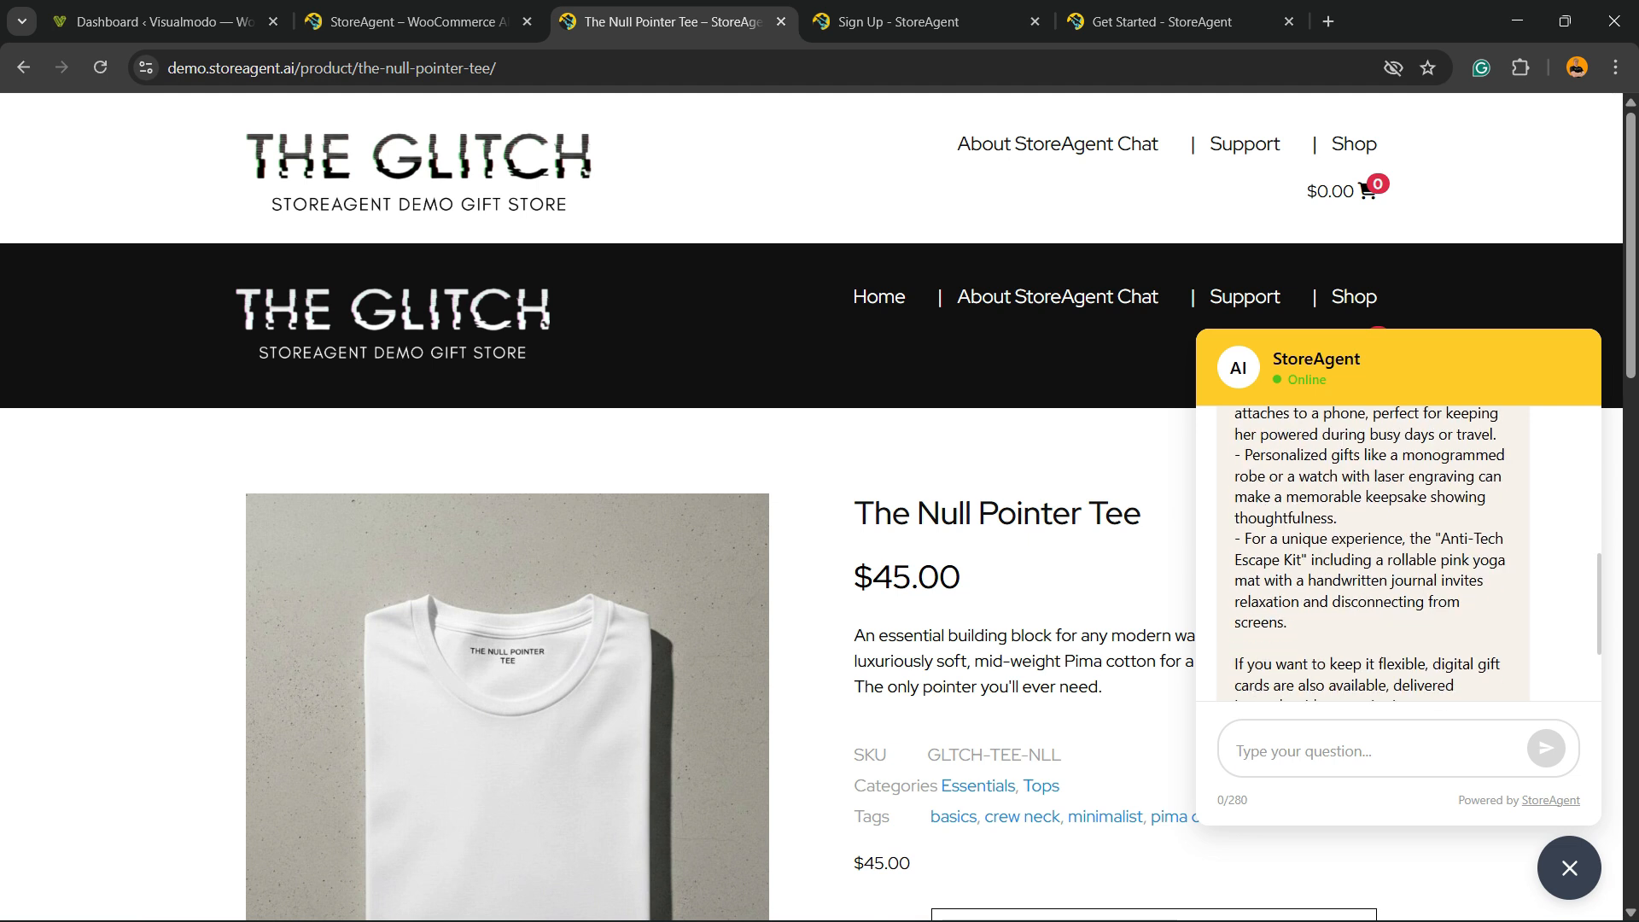
{"action": "scroll", "coordinate": [1398, 555], "scroll_direction": "up", "scroll_amount": 3}
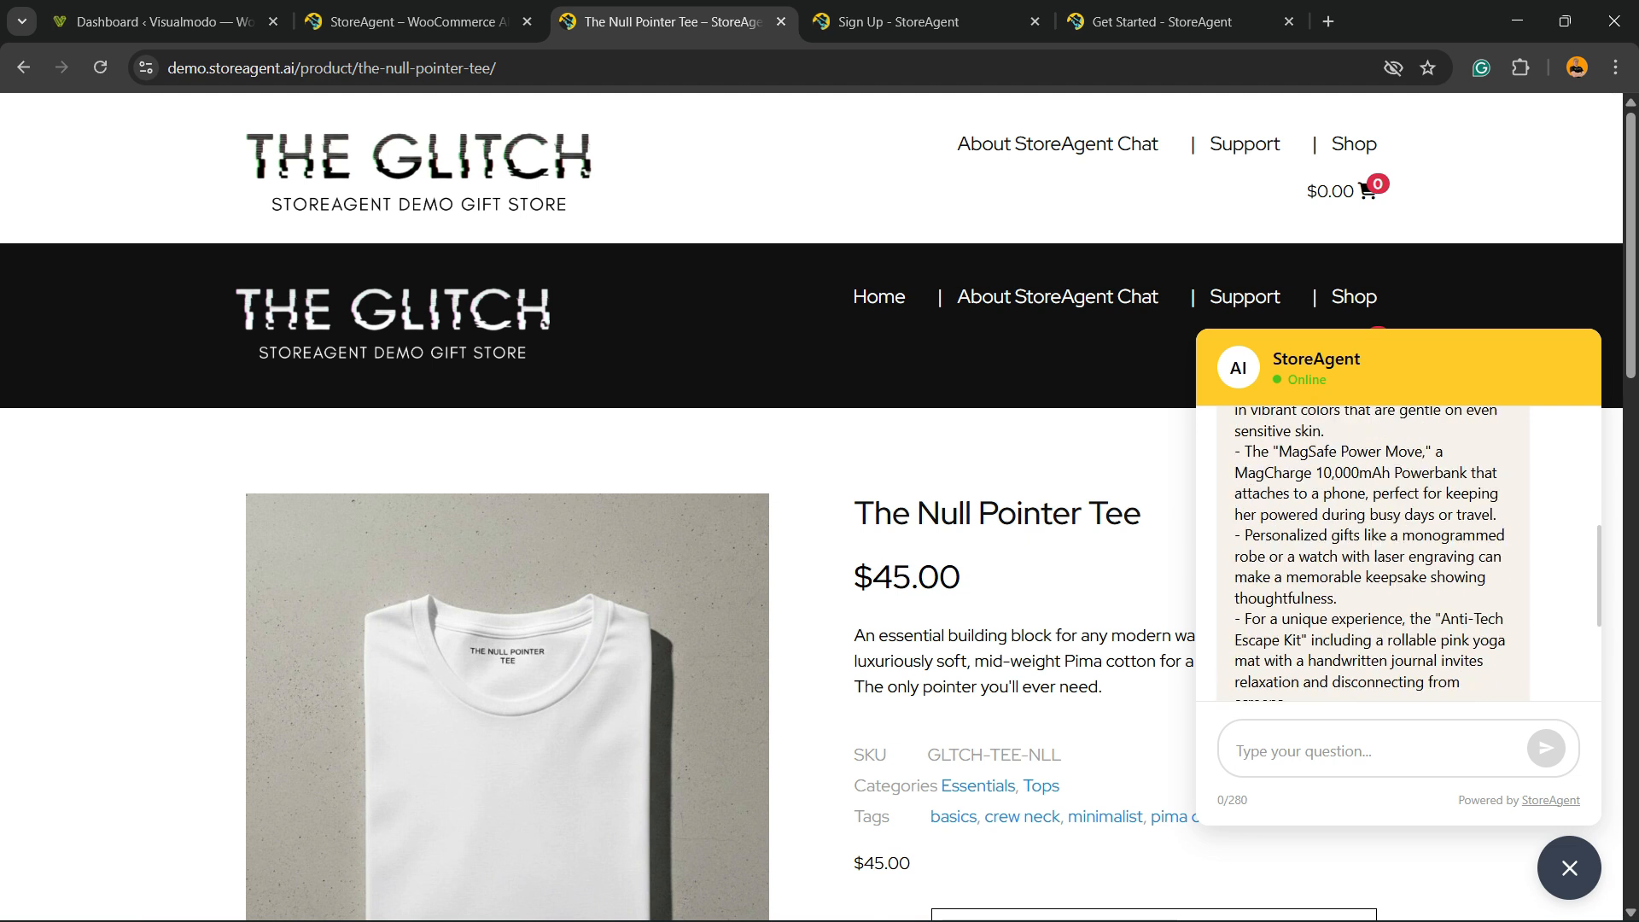
{"action": "scroll", "coordinate": [1370, 548], "scroll_direction": "down", "scroll_amount": 3}
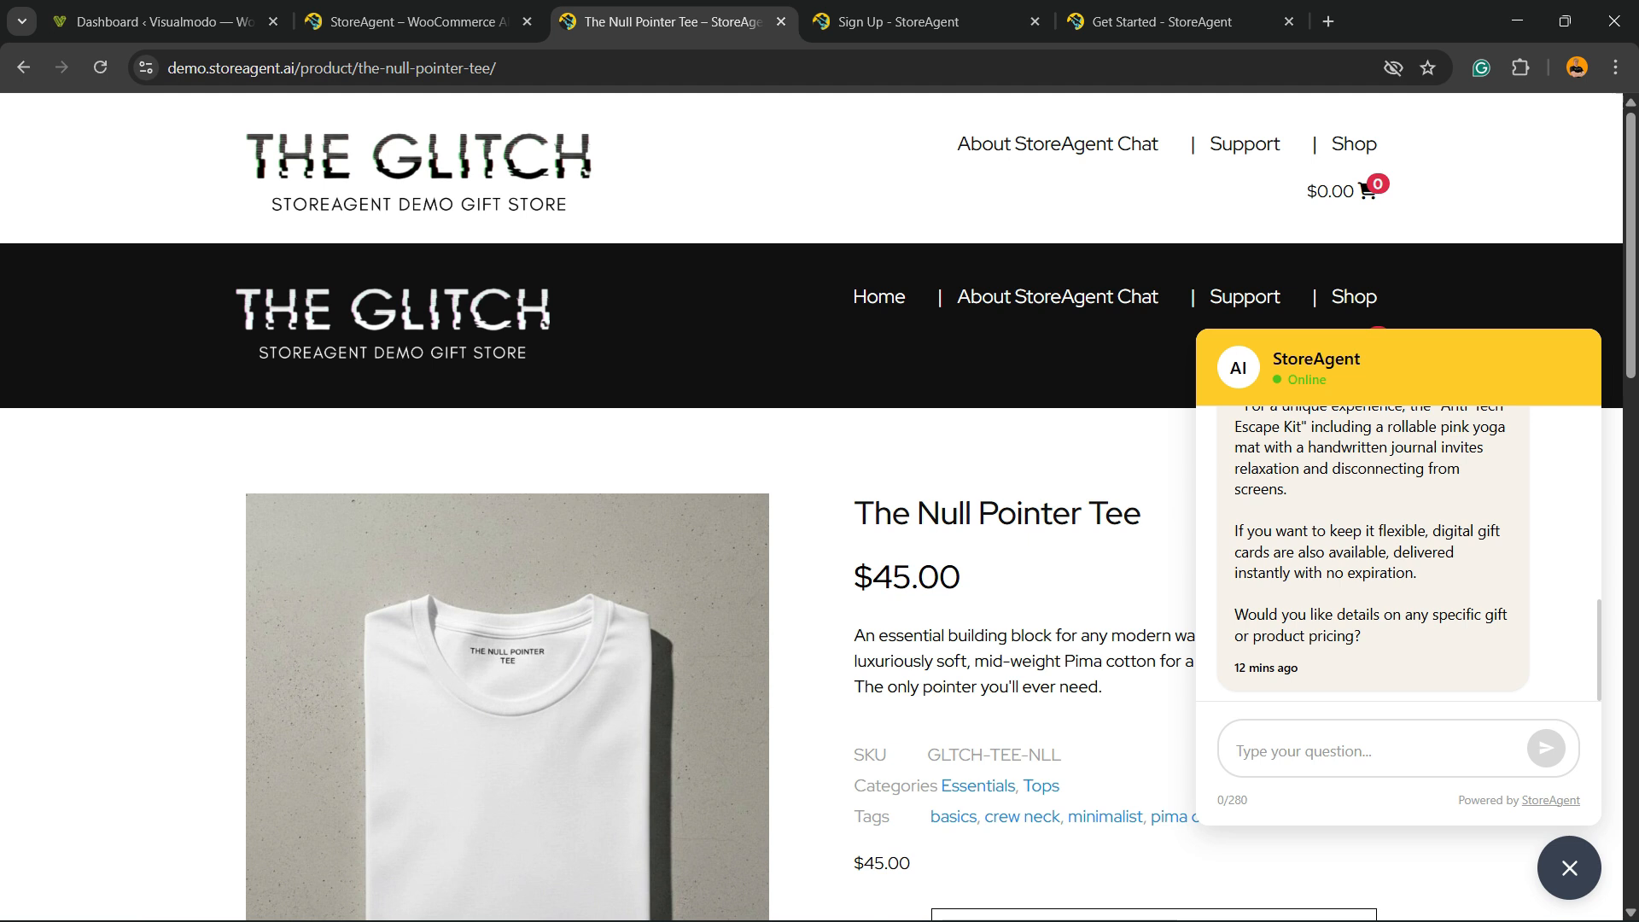
Review the tee's additional information and related products, and return to the gift recommendation question in the chat
{"action": "scroll", "coordinate": [811, 513], "scroll_direction": "down", "scroll_amount": 15}
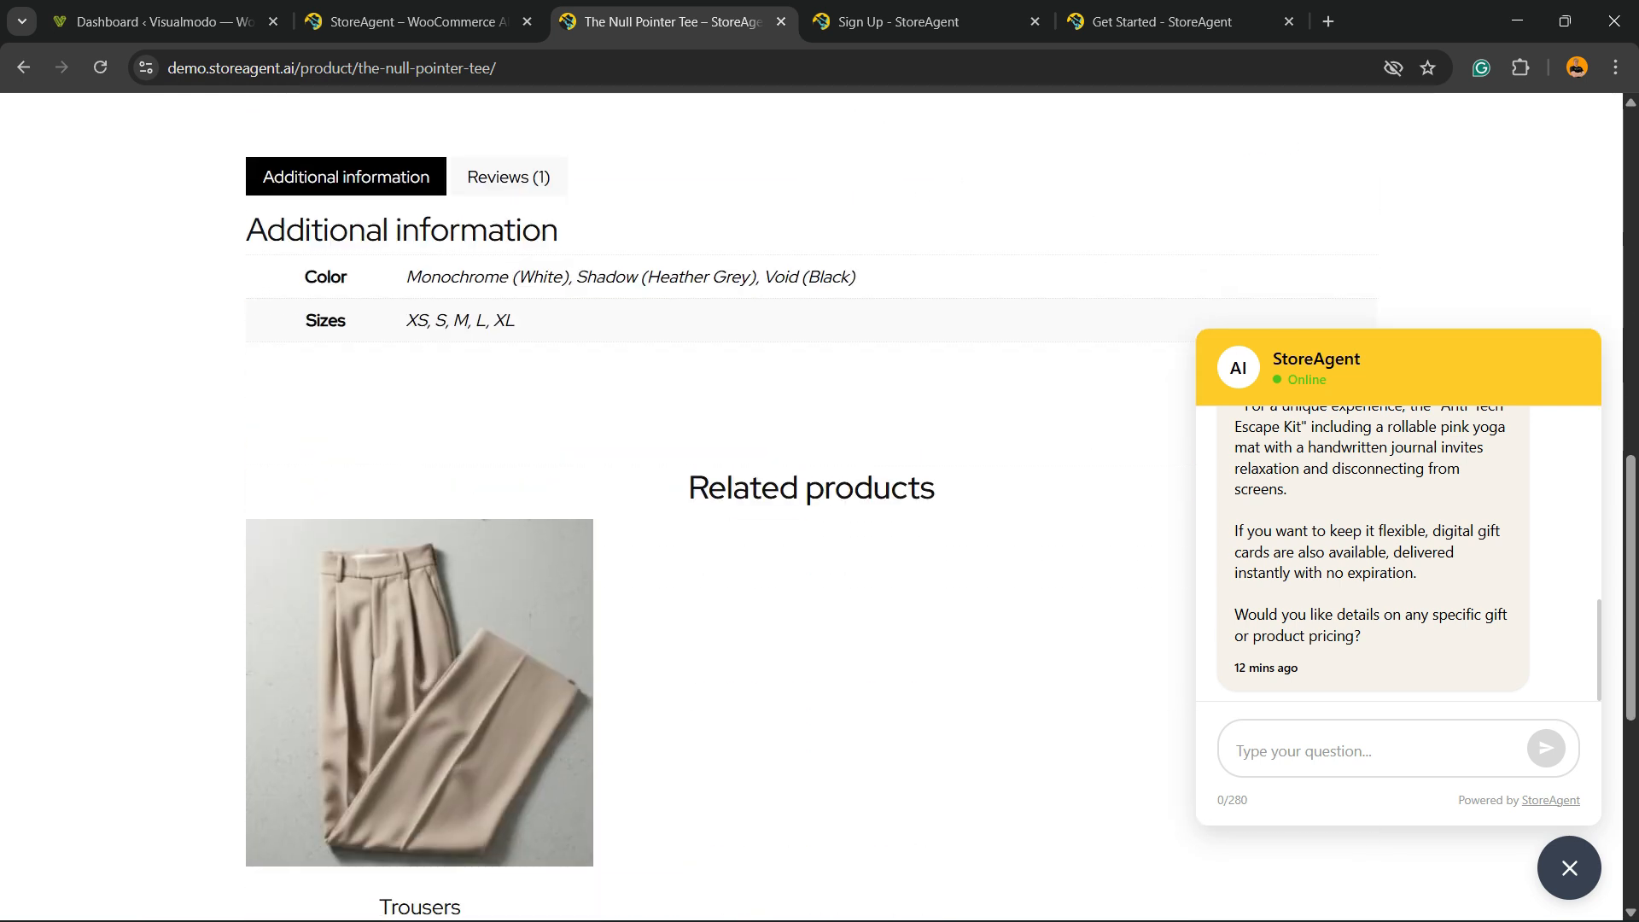
{"action": "scroll", "coordinate": [811, 512], "scroll_direction": "down", "scroll_amount": 4}
{"action": "scroll", "coordinate": [811, 512], "scroll_direction": "up", "scroll_amount": 15}
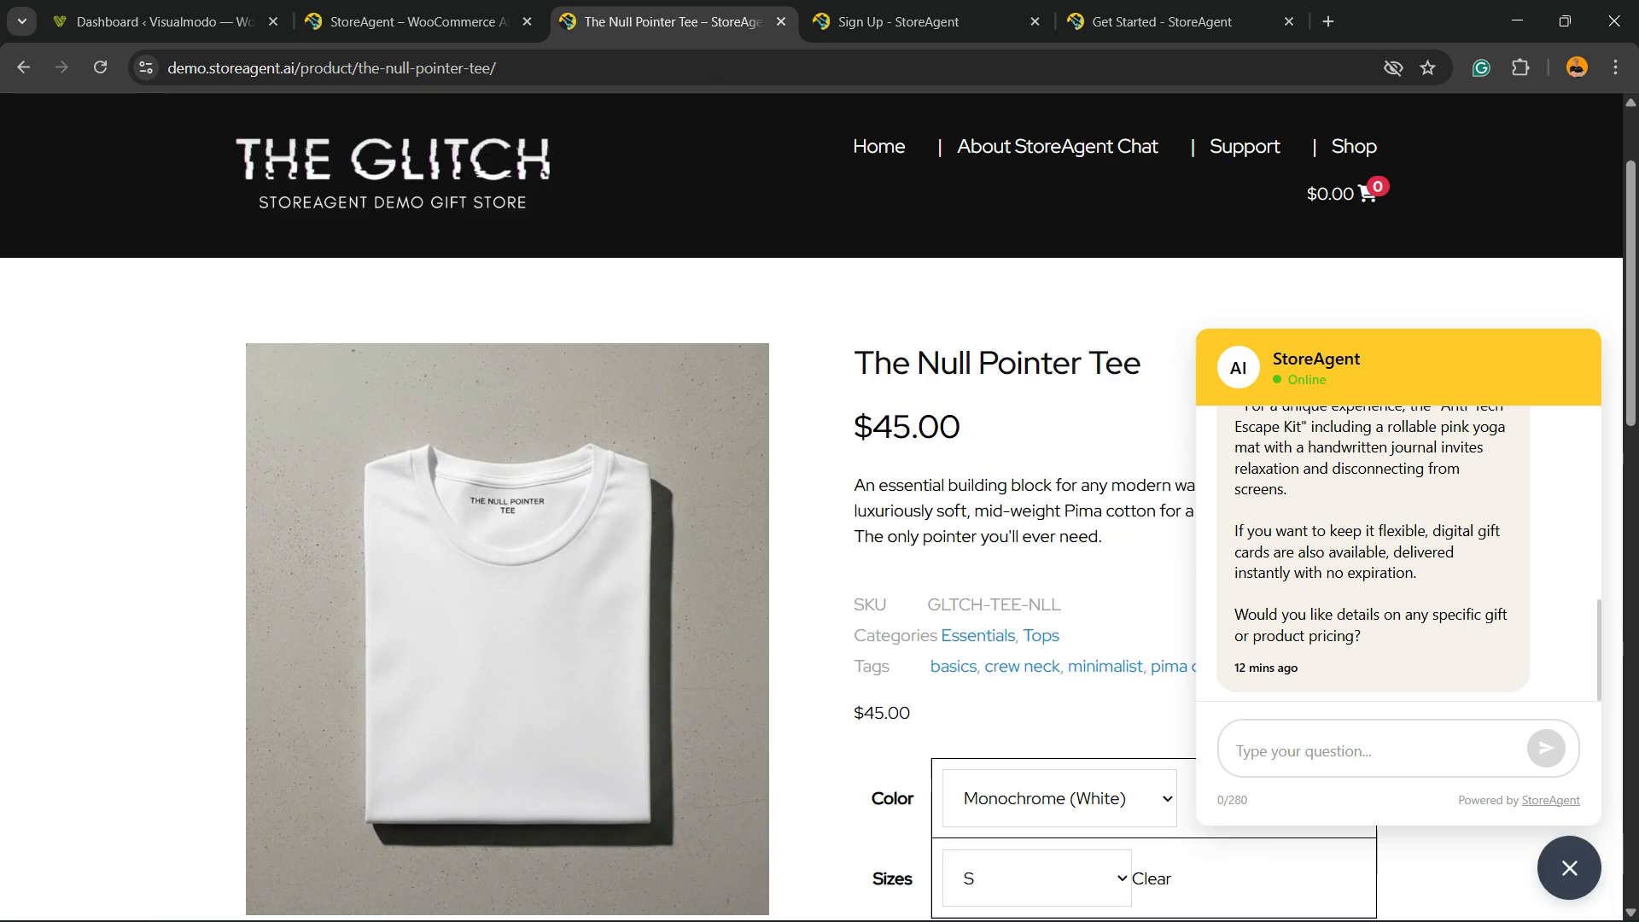
{"action": "scroll", "coordinate": [811, 512], "scroll_direction": "down", "scroll_amount": 7}
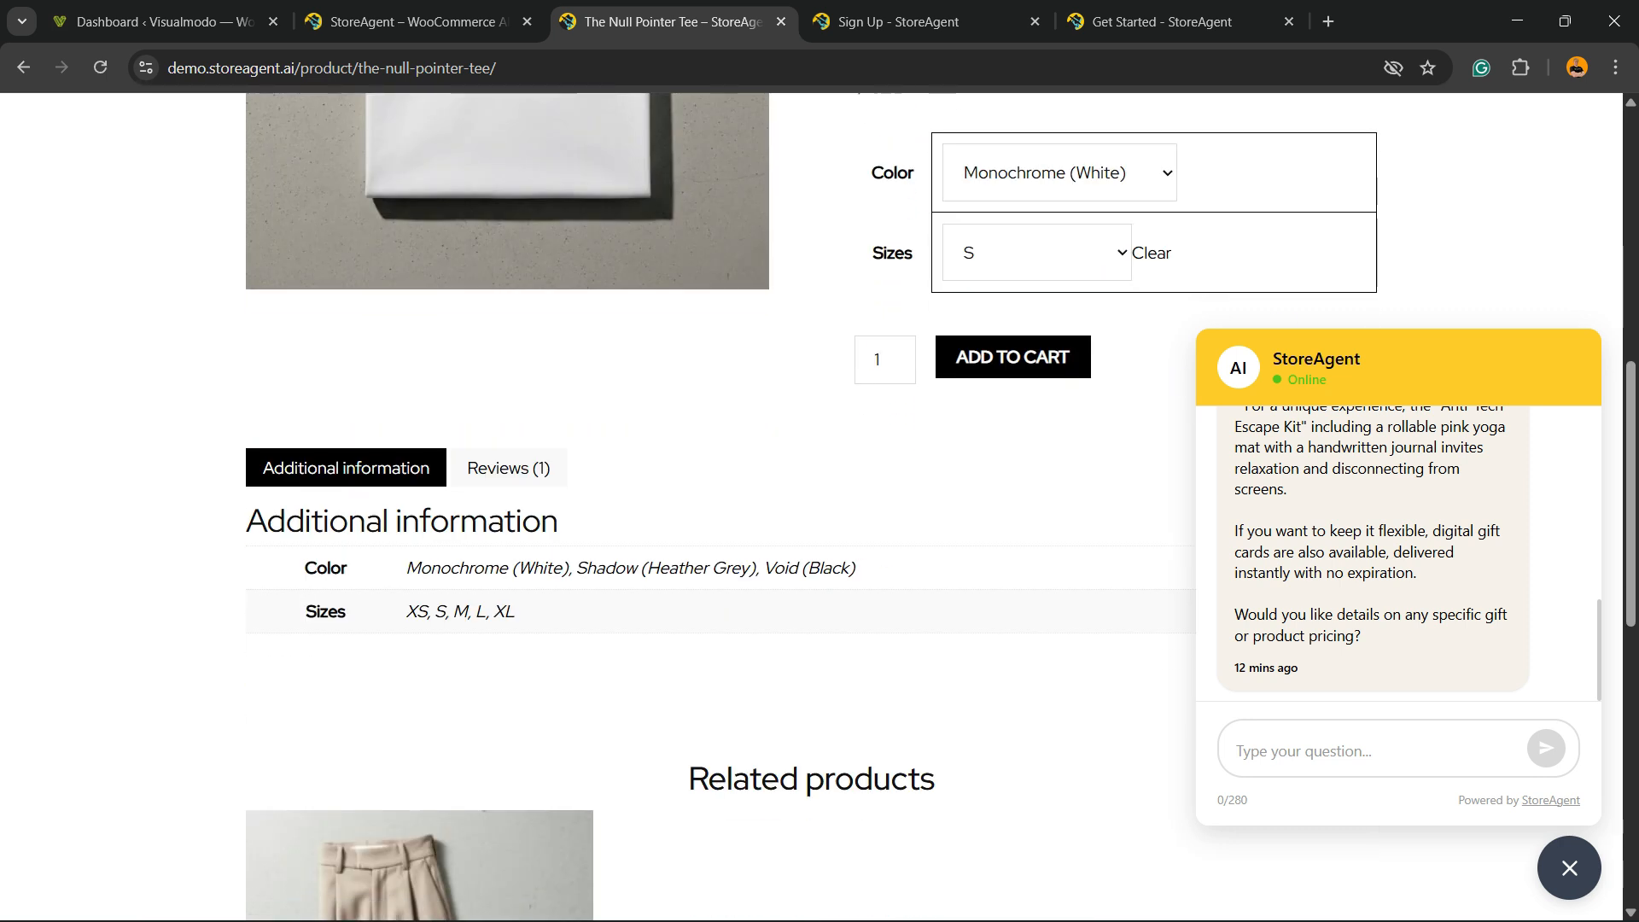
{"action": "scroll", "coordinate": [811, 512], "scroll_direction": "up", "scroll_amount": 5}
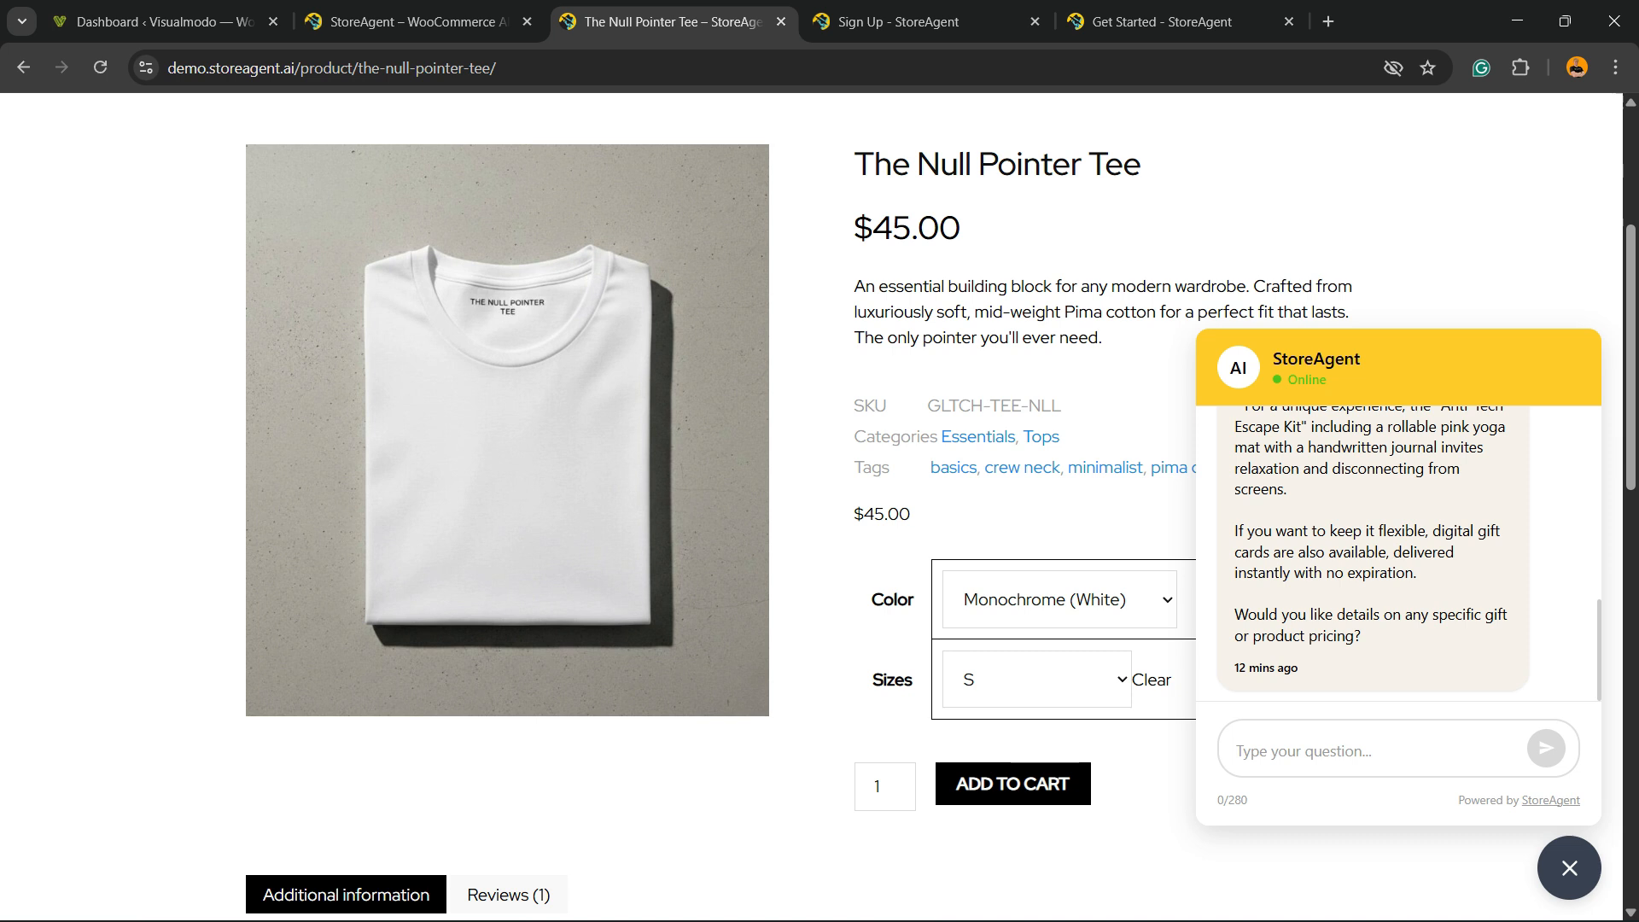
{"action": "scroll", "coordinate": [811, 513], "scroll_direction": "up", "scroll_amount": 4}
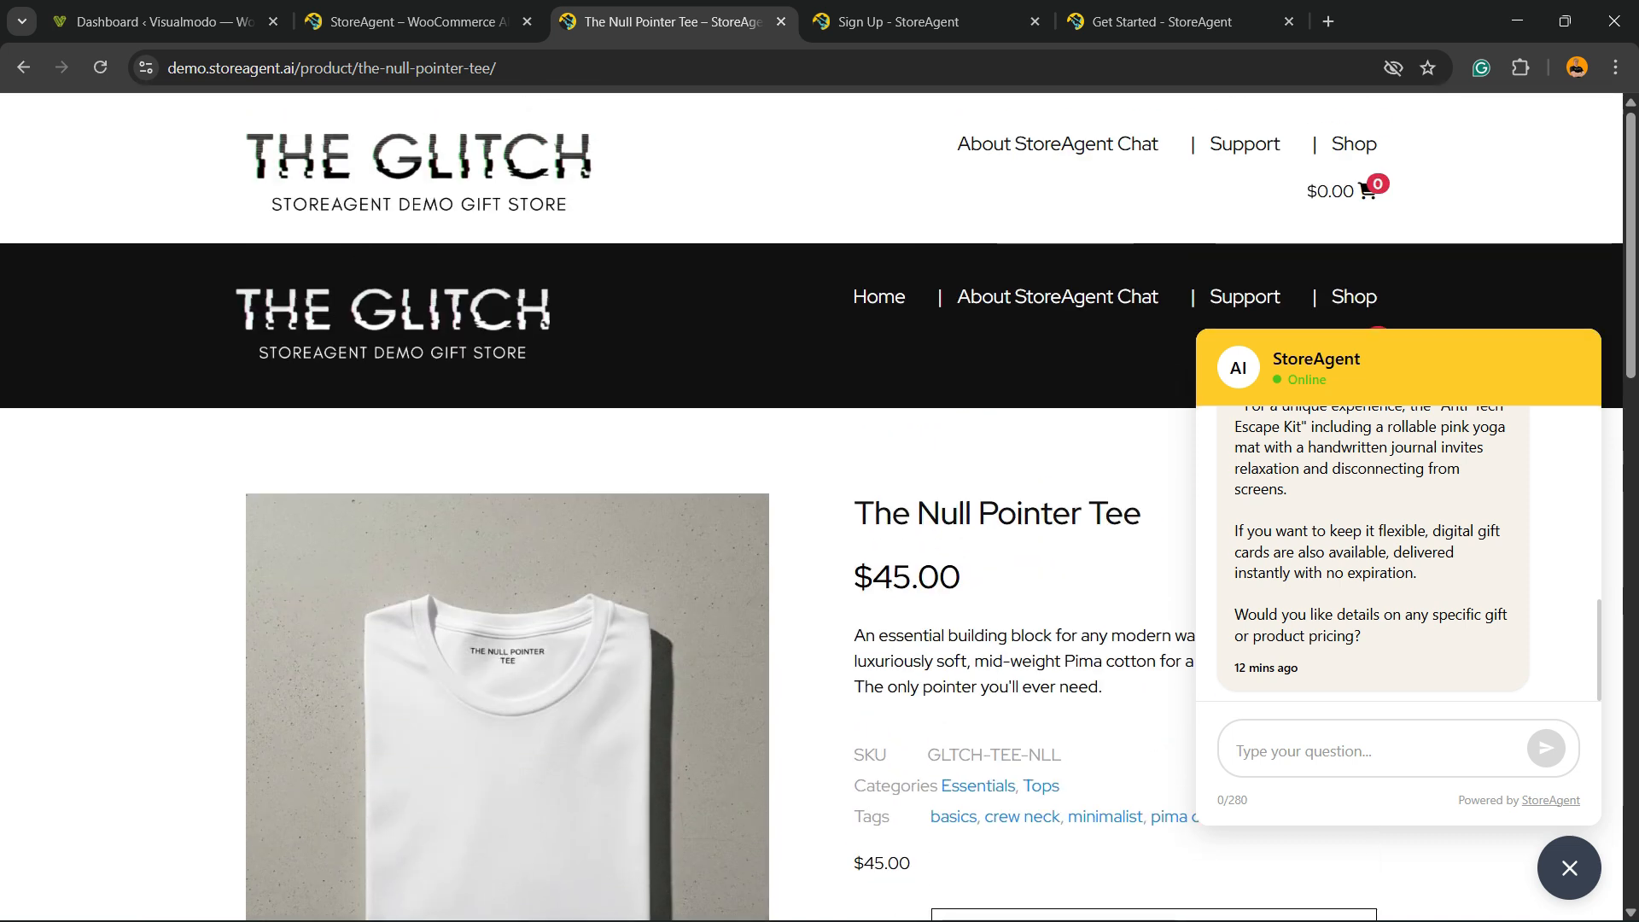
{"action": "scroll", "coordinate": [1408, 555], "scroll_direction": "up", "scroll_amount": 5}
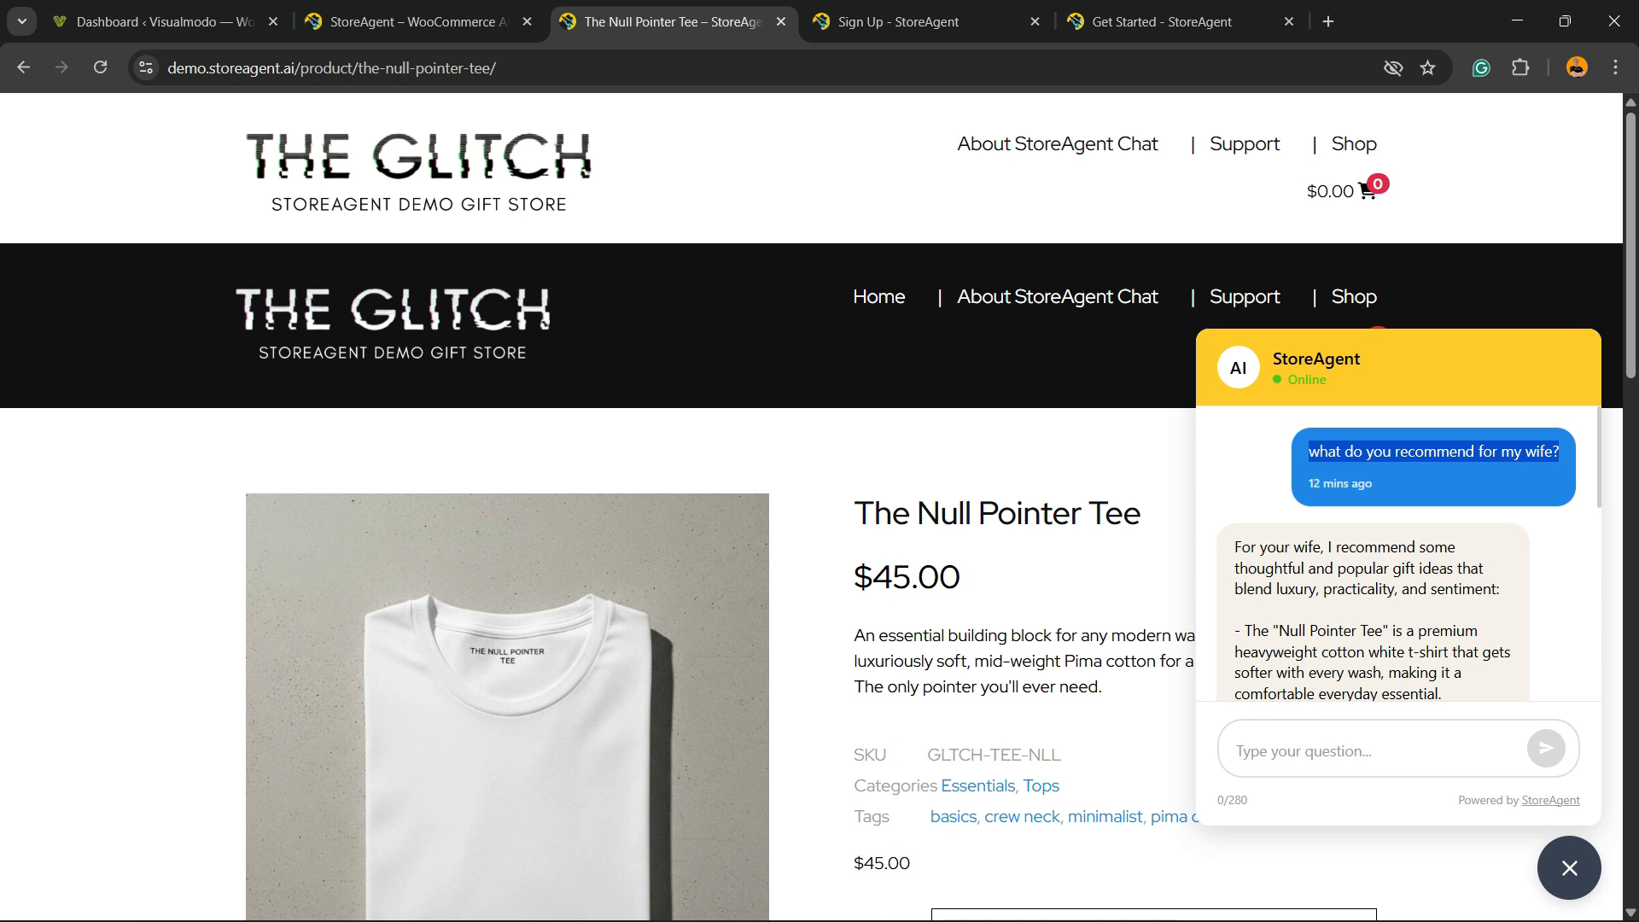
{"action": "left_click", "coordinate": [1433, 461]}
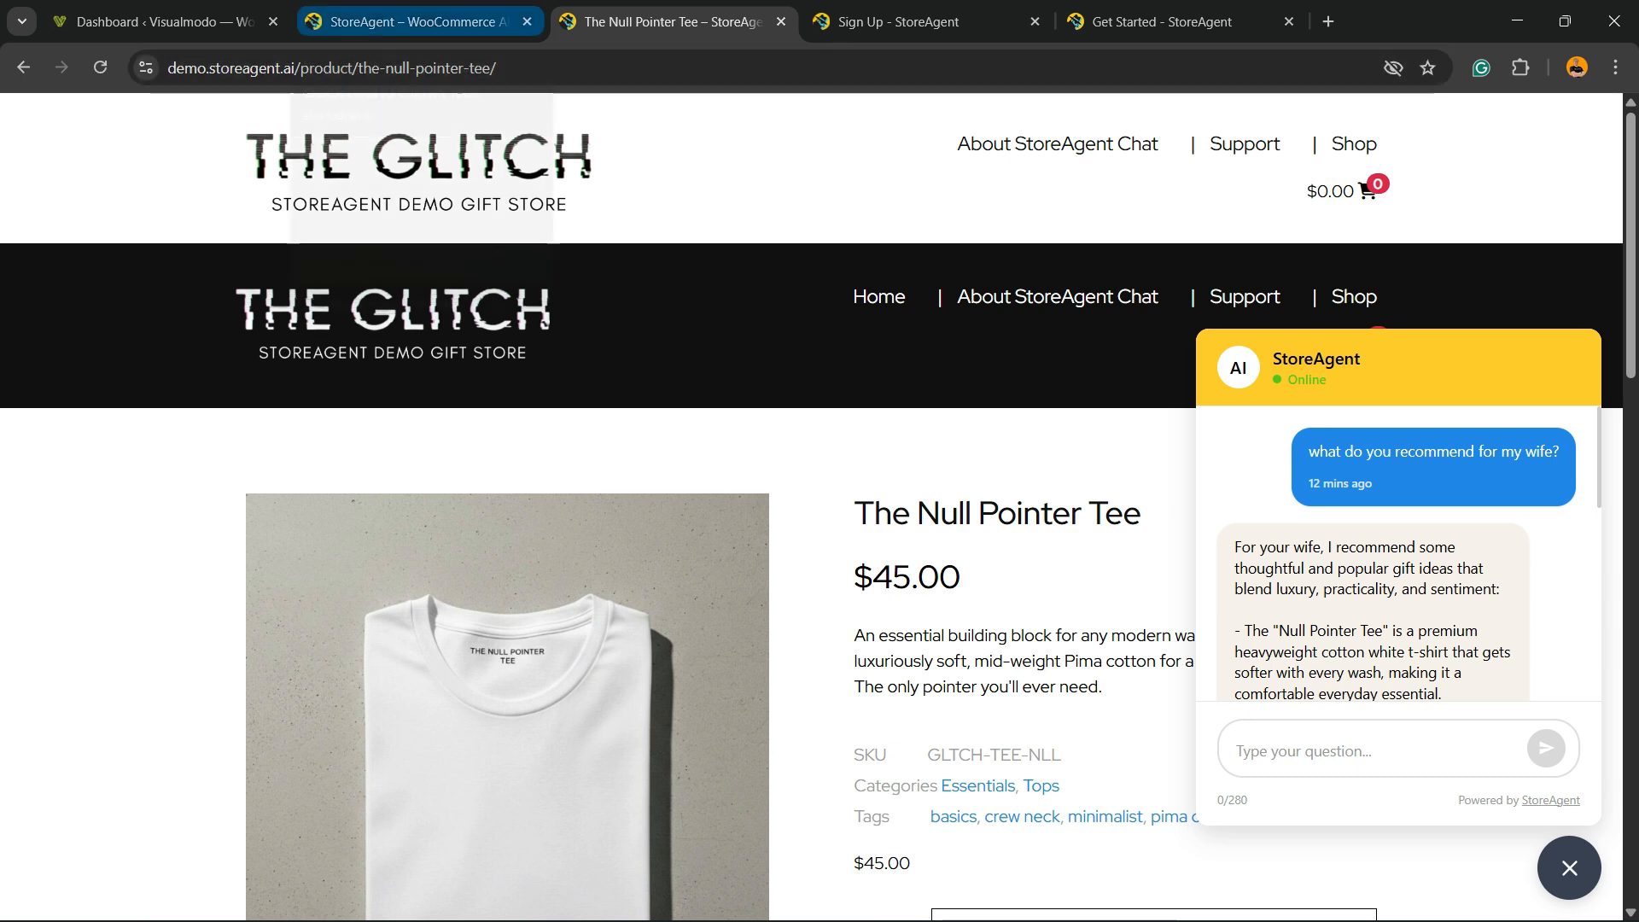
Switch to the StoreAgent website and review its home page, from the chatbot training section to the store owner testimonials
{"action": "left_click", "coordinate": [410, 21]}
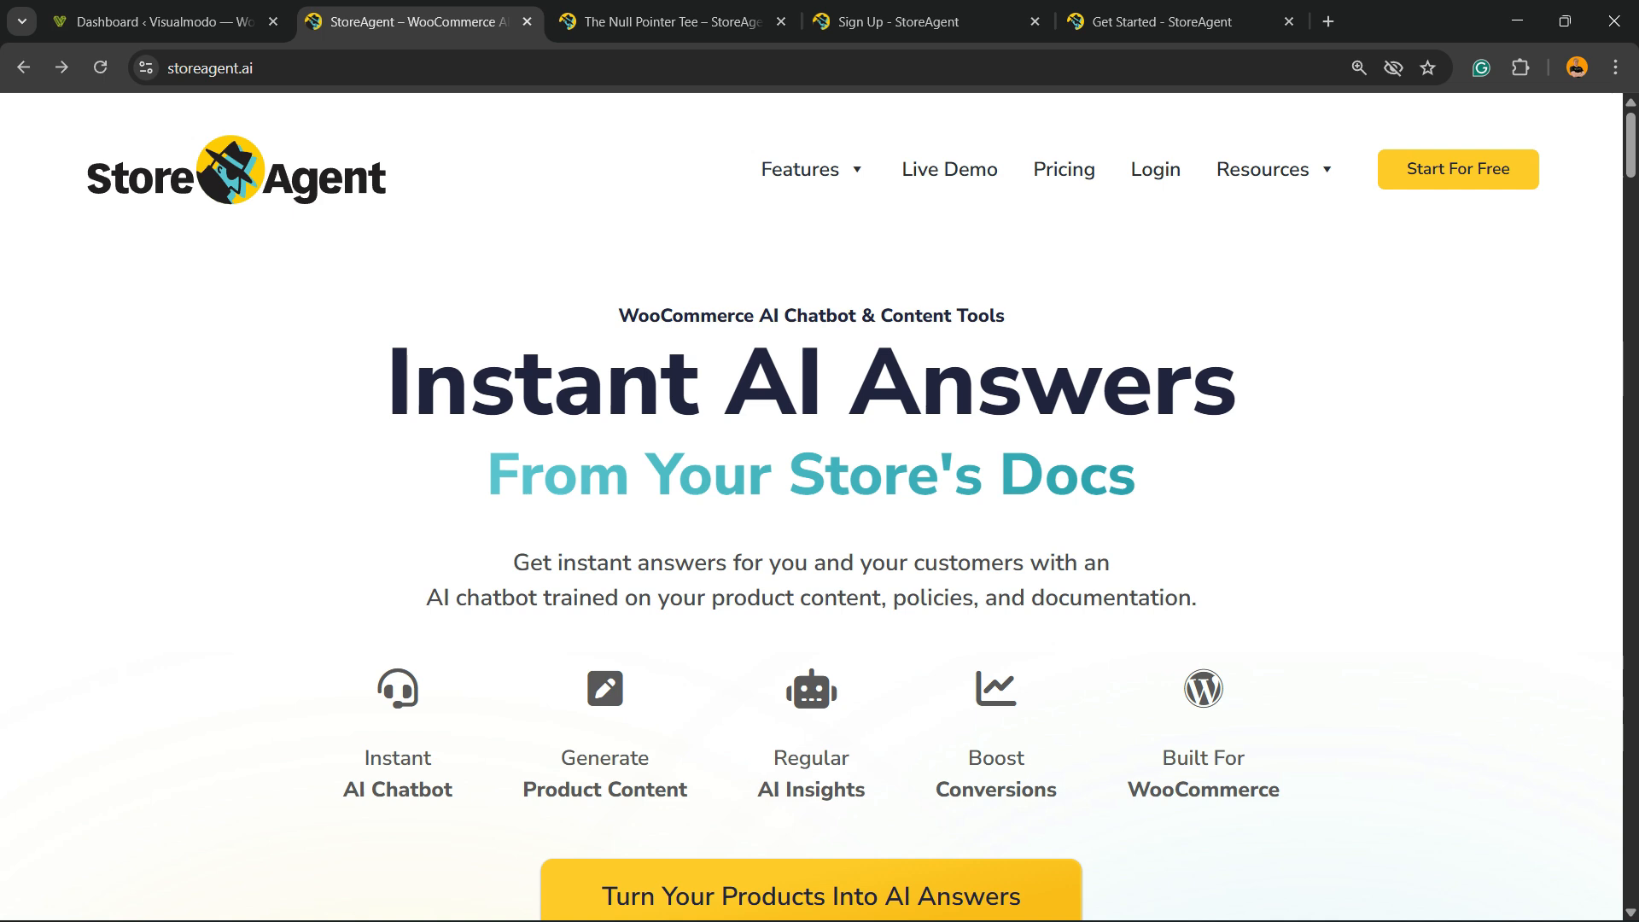
{"action": "scroll", "coordinate": [811, 504], "scroll_direction": "down", "scroll_amount": 5}
{"action": "scroll", "coordinate": [811, 504], "scroll_direction": "up", "scroll_amount": 6}
{"action": "scroll", "coordinate": [811, 504], "scroll_direction": "down", "scroll_amount": 5}
{"action": "scroll", "coordinate": [811, 503], "scroll_direction": "down", "scroll_amount": 3}
{"action": "scroll", "coordinate": [811, 503], "scroll_direction": "up", "scroll_amount": 3}
{"action": "scroll", "coordinate": [811, 503], "scroll_direction": "down", "scroll_amount": 8}
{"action": "scroll", "coordinate": [811, 503], "scroll_direction": "down", "scroll_amount": 20}
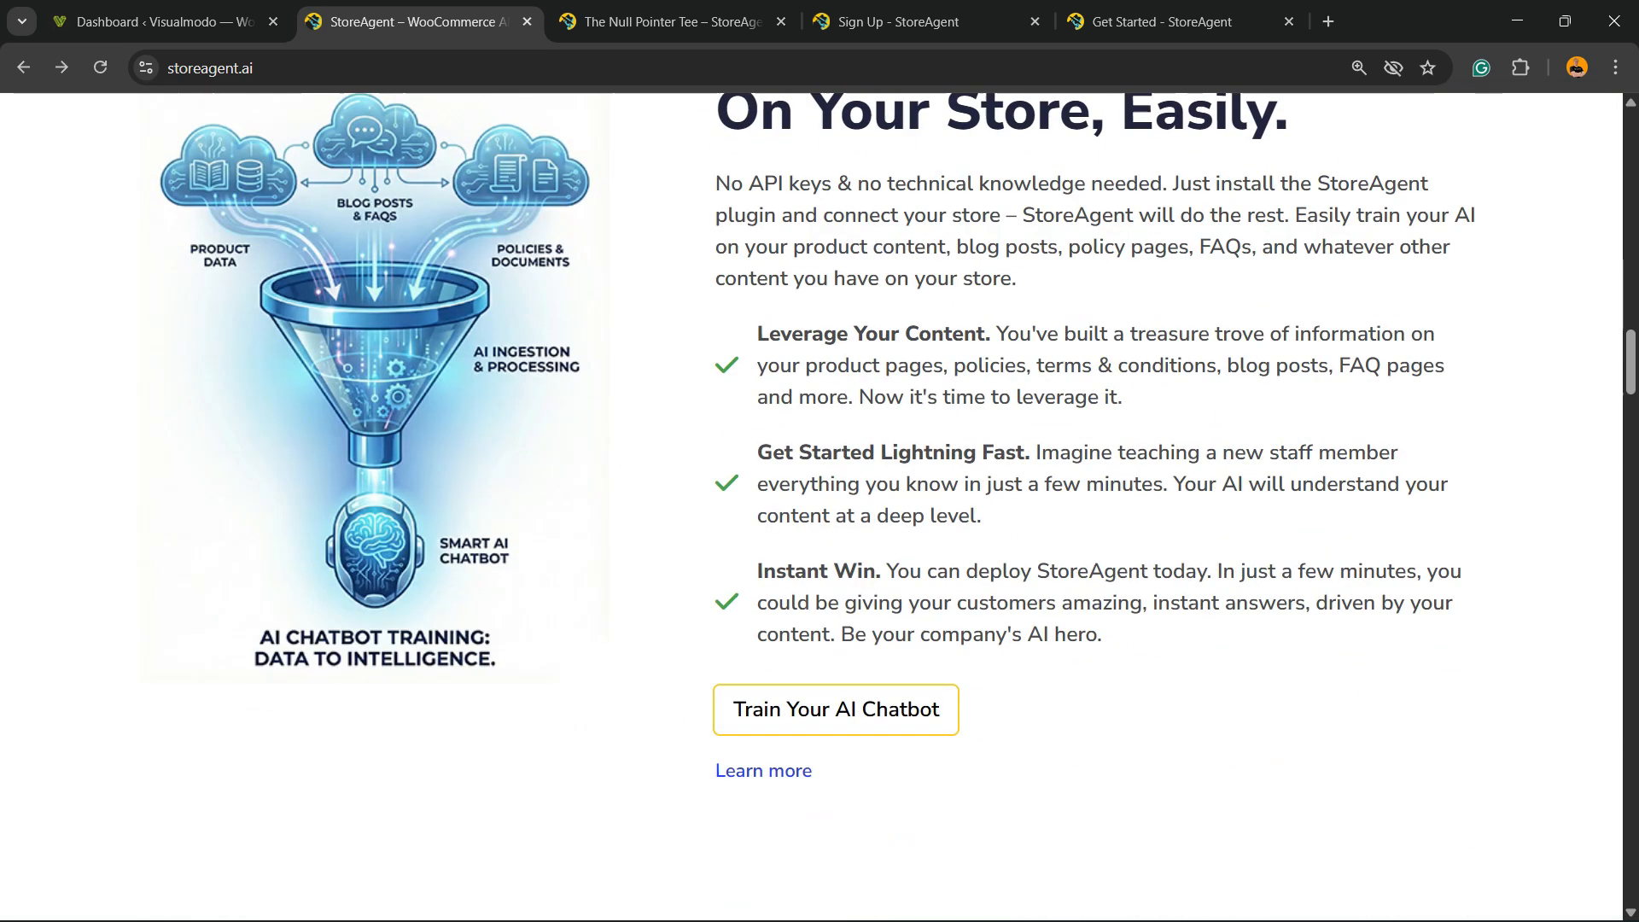
{"action": "scroll", "coordinate": [811, 504], "scroll_direction": "down", "scroll_amount": 15}
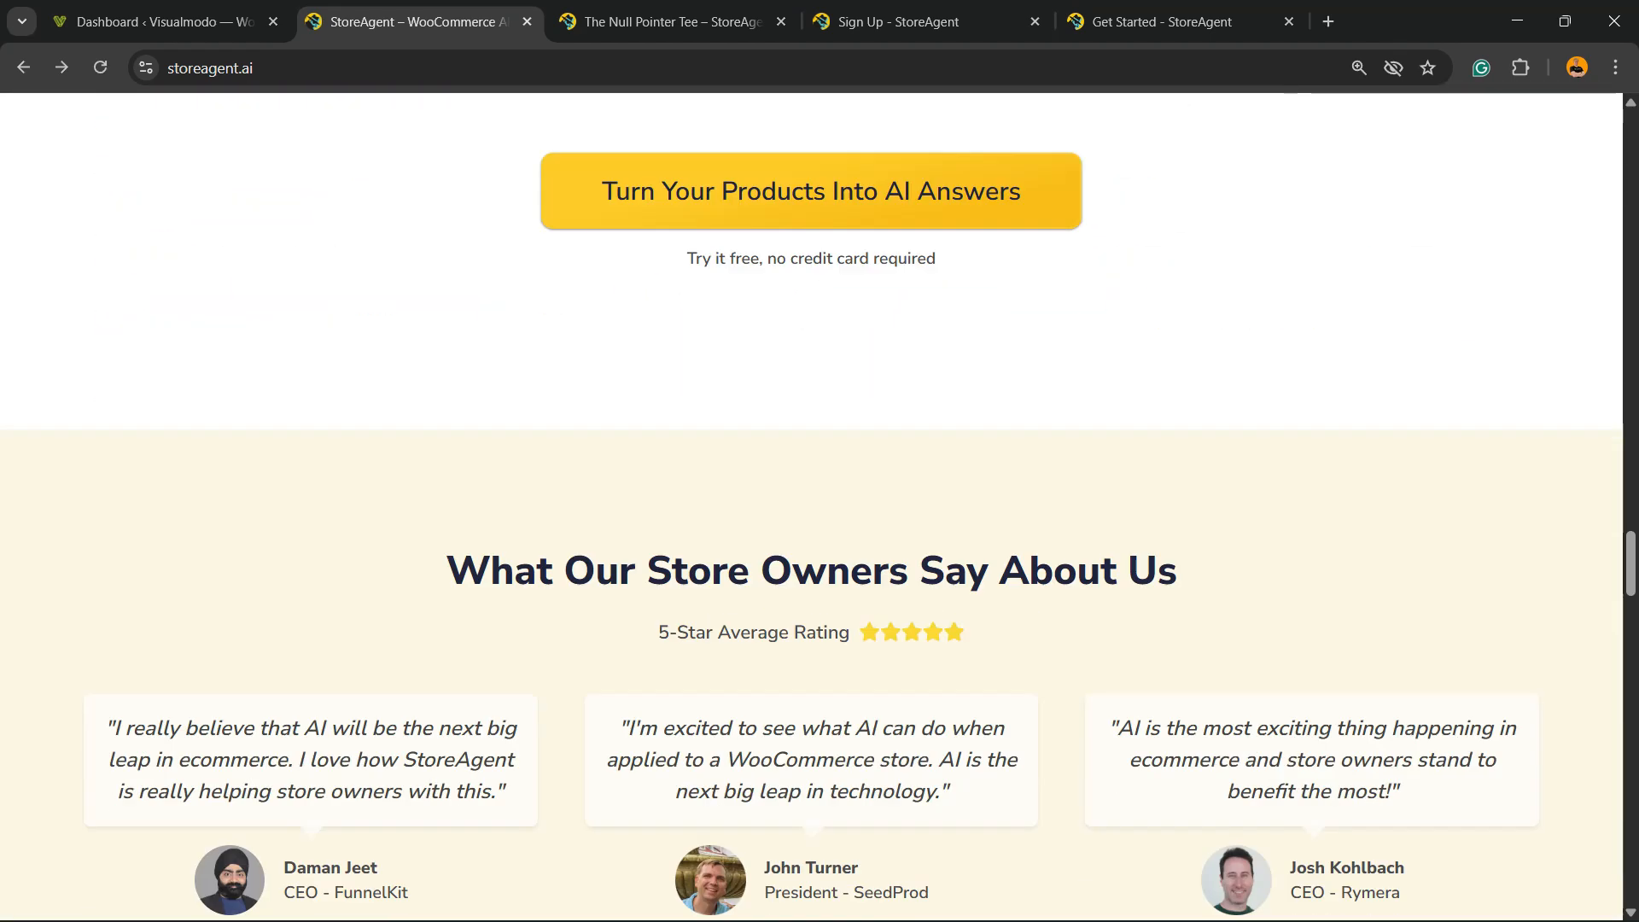
{"action": "scroll", "coordinate": [811, 504], "scroll_direction": "down", "scroll_amount": 2}
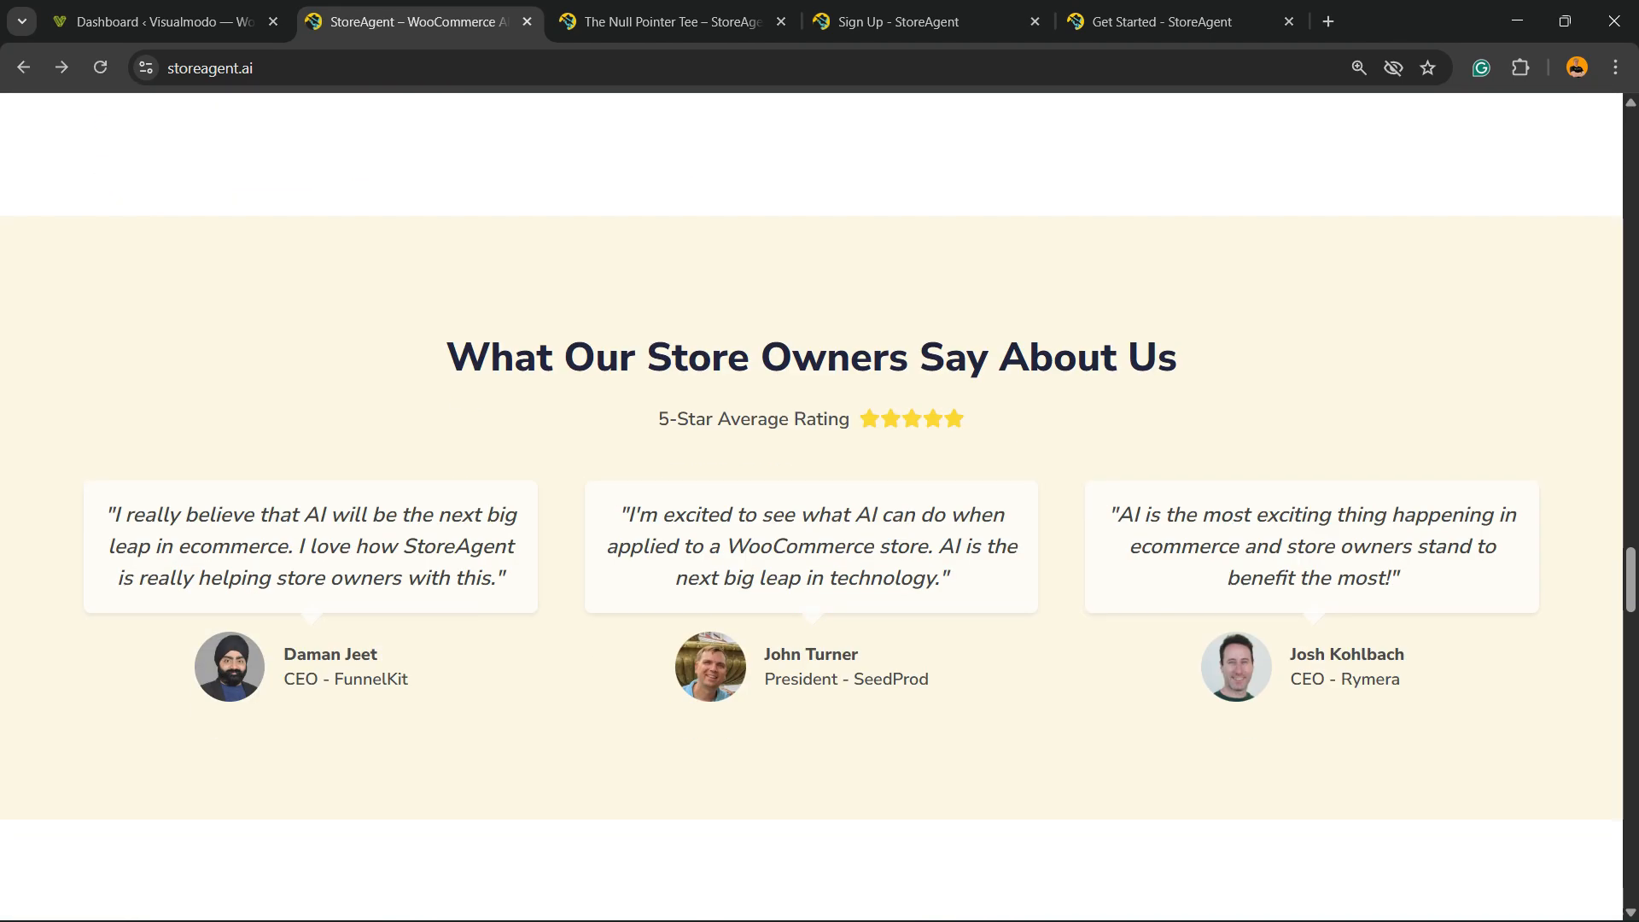
{"action": "scroll", "coordinate": [811, 504], "scroll_direction": "down", "scroll_amount": 12}
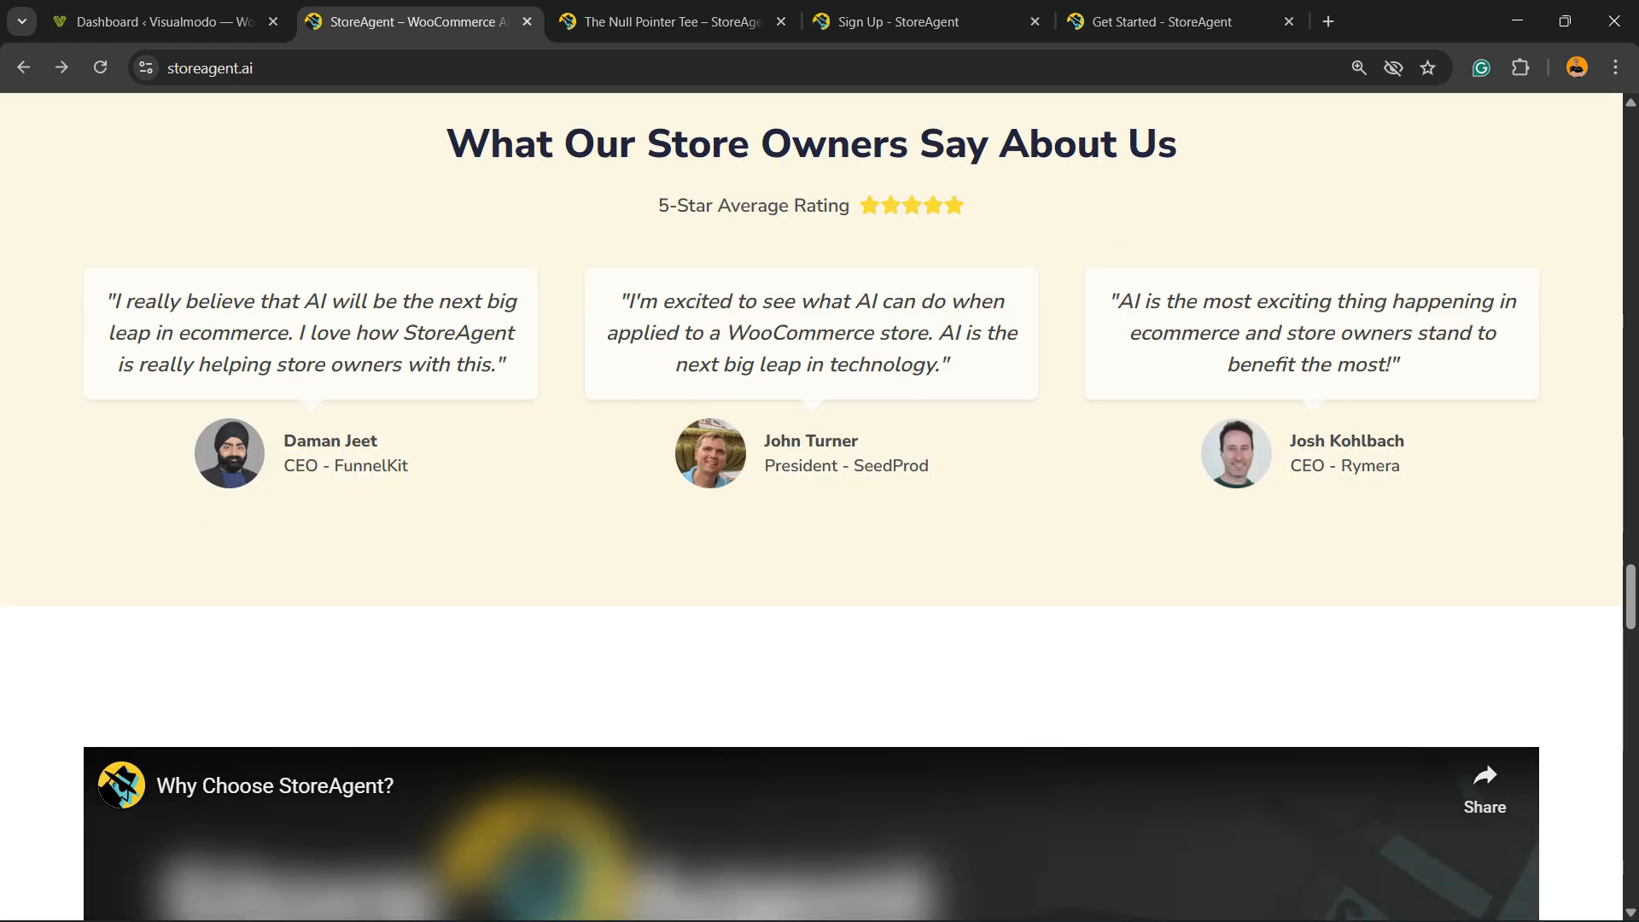
{"action": "scroll", "coordinate": [811, 504], "scroll_direction": "down", "scroll_amount": 8}
{"action": "scroll", "coordinate": [811, 504], "scroll_direction": "up", "scroll_amount": 20}
{"action": "scroll", "coordinate": [811, 503], "scroll_direction": "up", "scroll_amount": 20}
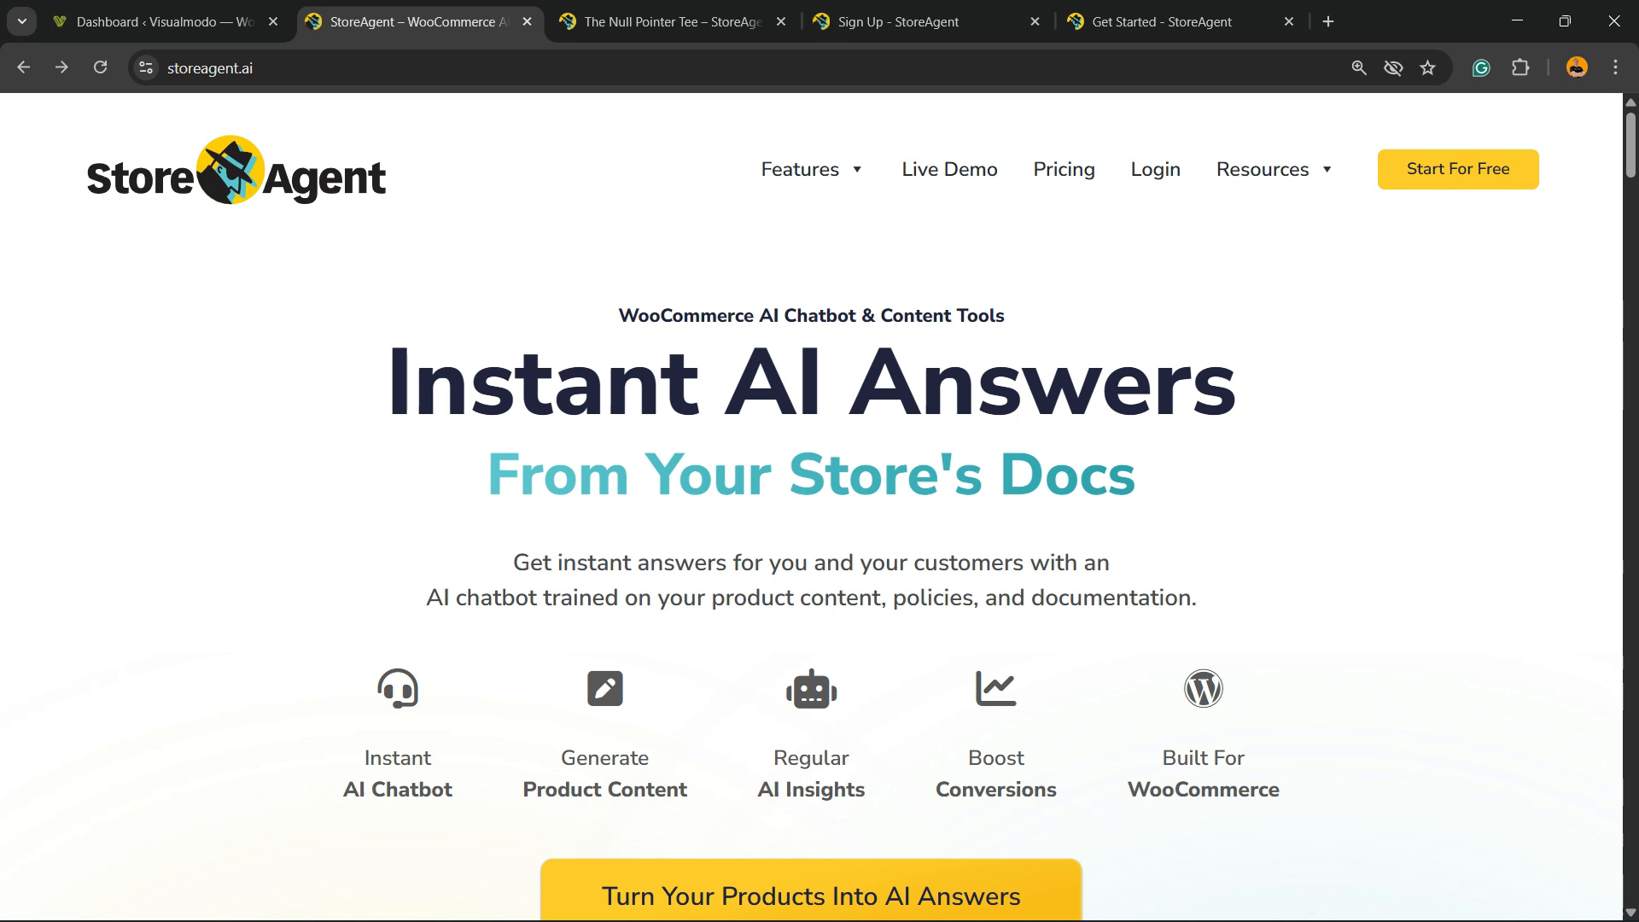
Open StoreAgent's free sign-up and review the registration form and the Get Started page
{"action": "left_click", "coordinate": [1457, 169]}
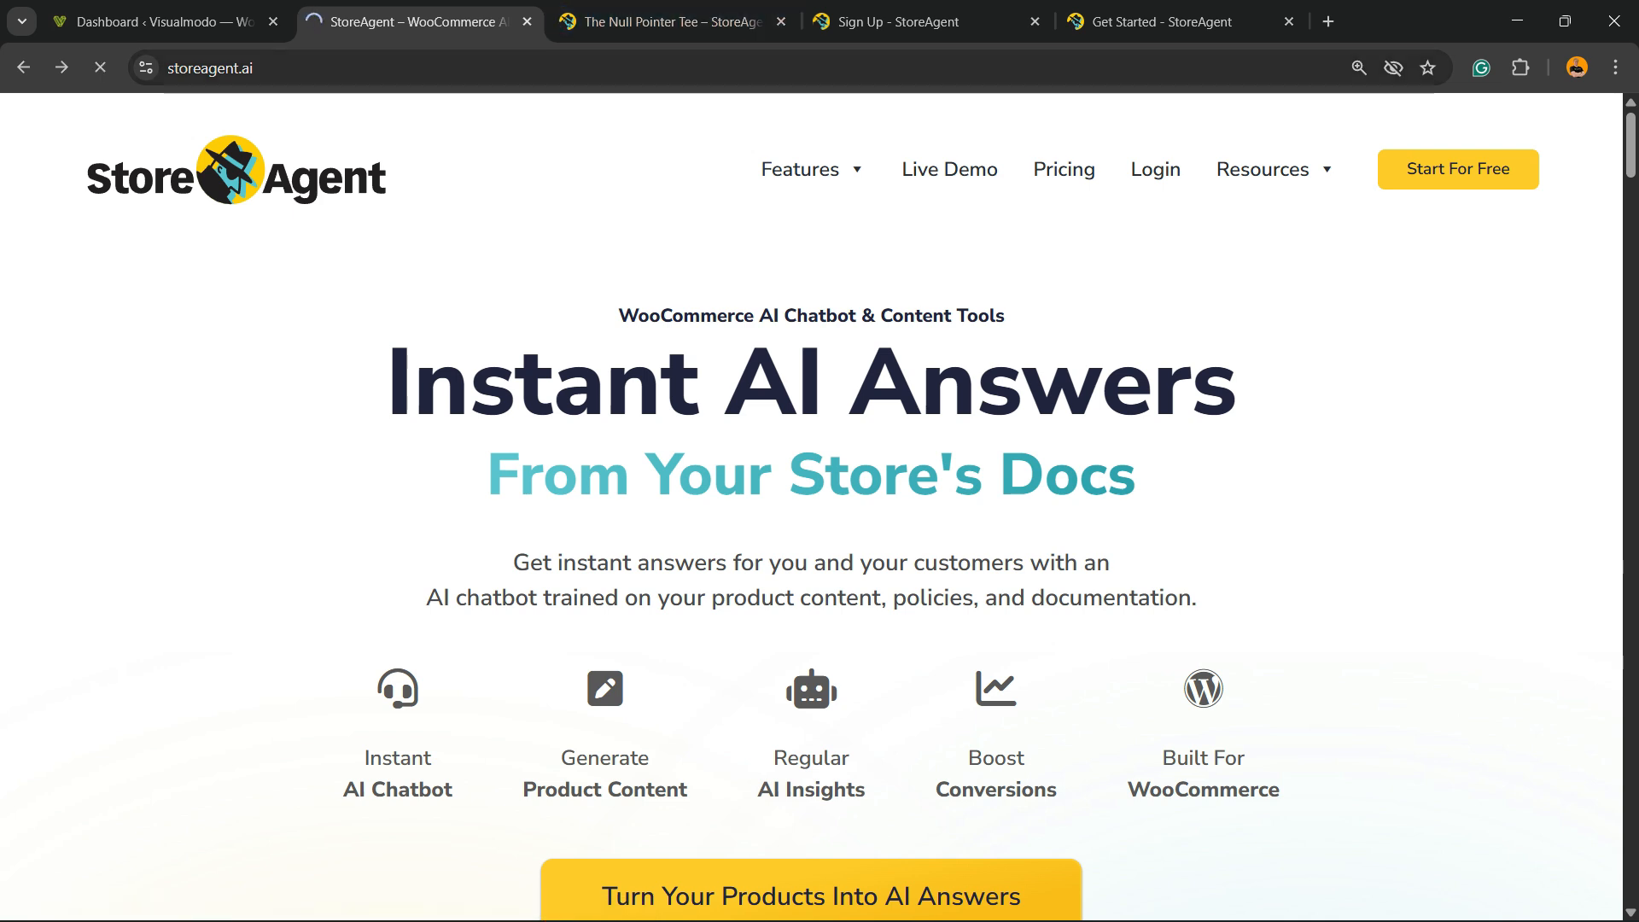
{"action": "left_click", "coordinate": [673, 22]}
{"action": "left_click", "coordinate": [921, 23]}
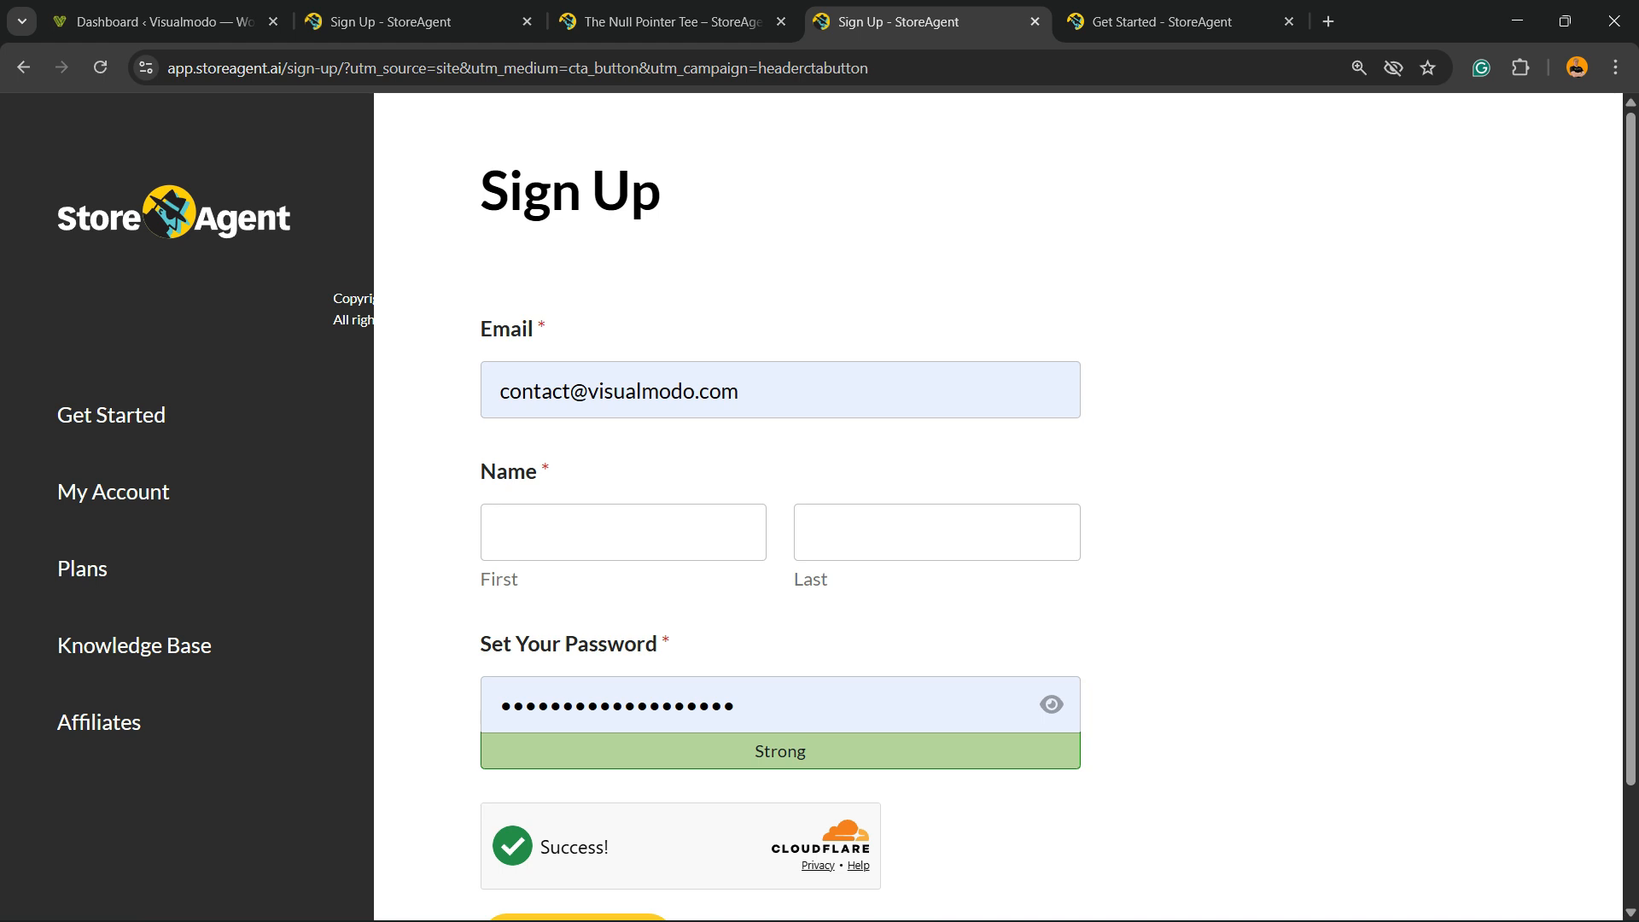
{"action": "scroll", "coordinate": [999, 512], "scroll_direction": "down", "scroll_amount": 2}
{"action": "scroll", "coordinate": [999, 512], "scroll_direction": "up", "scroll_amount": 2}
{"action": "left_click", "coordinate": [1174, 22]}
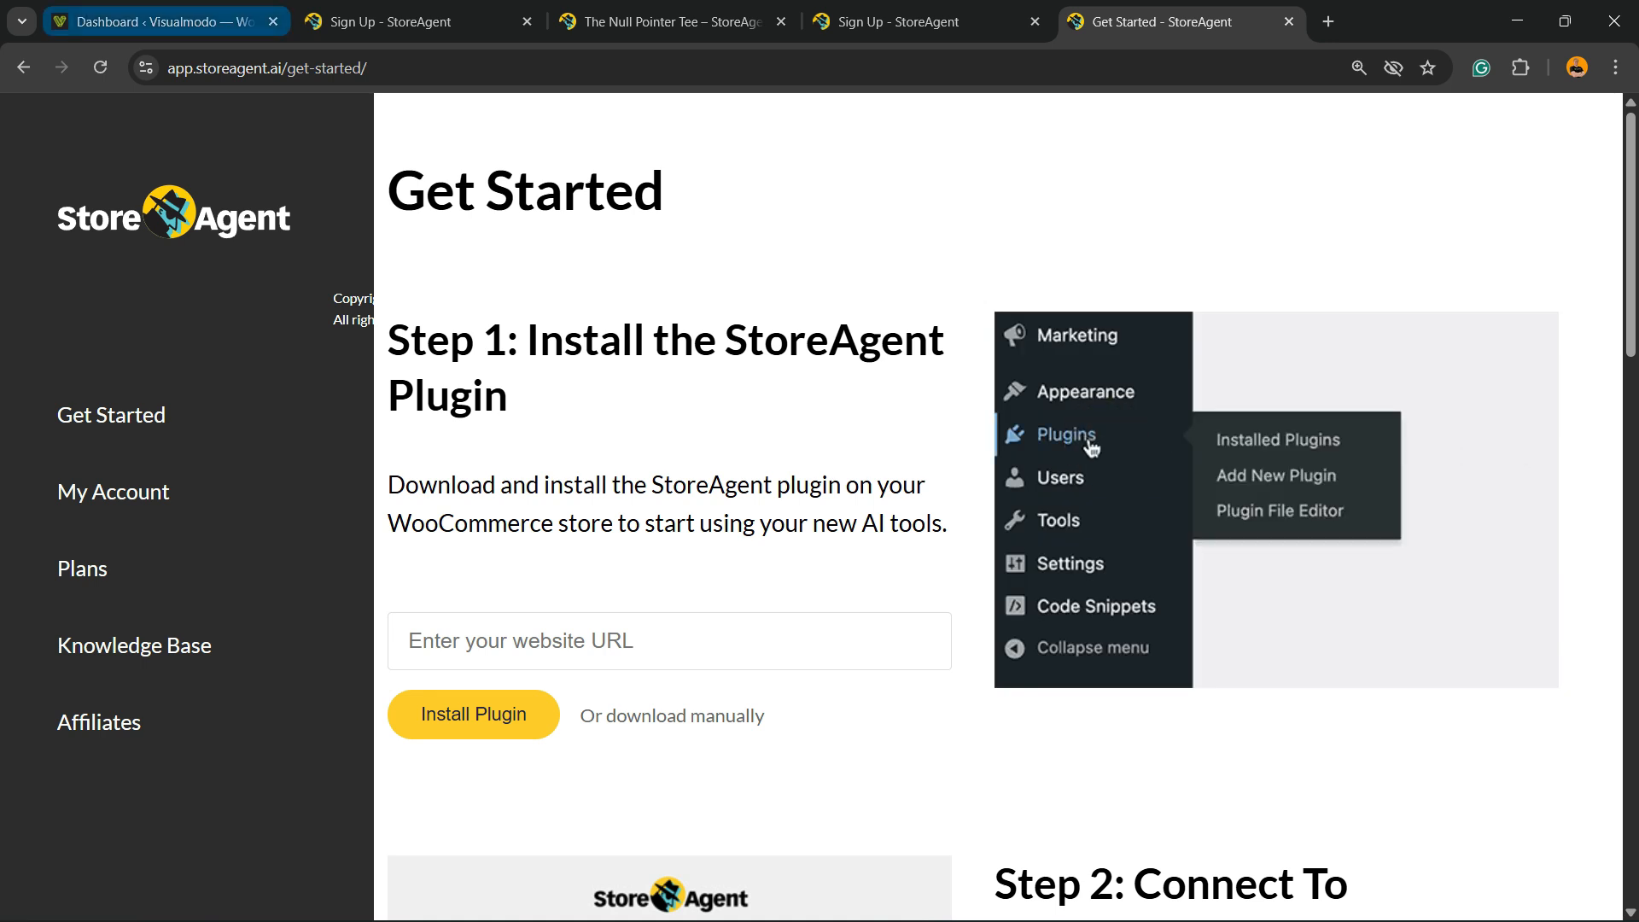
{"action": "left_click", "coordinate": [419, 21]}
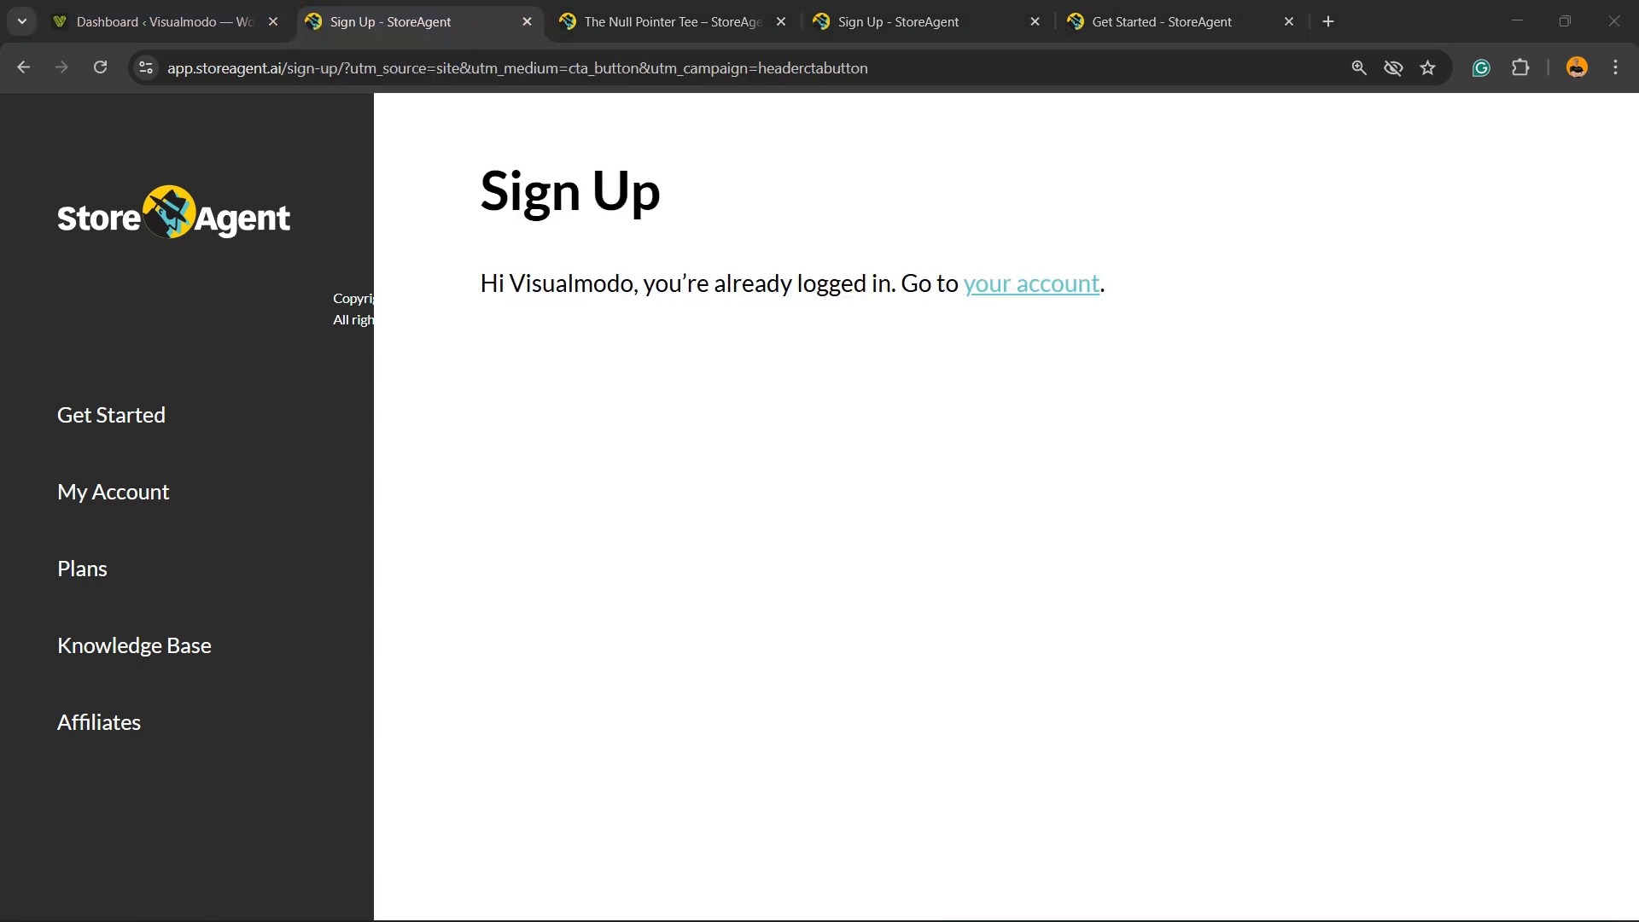
Open the Visualmodo site's front end in a new tab from the WordPress dashboard and copy its web address
{"action": "left_click", "coordinate": [162, 22]}
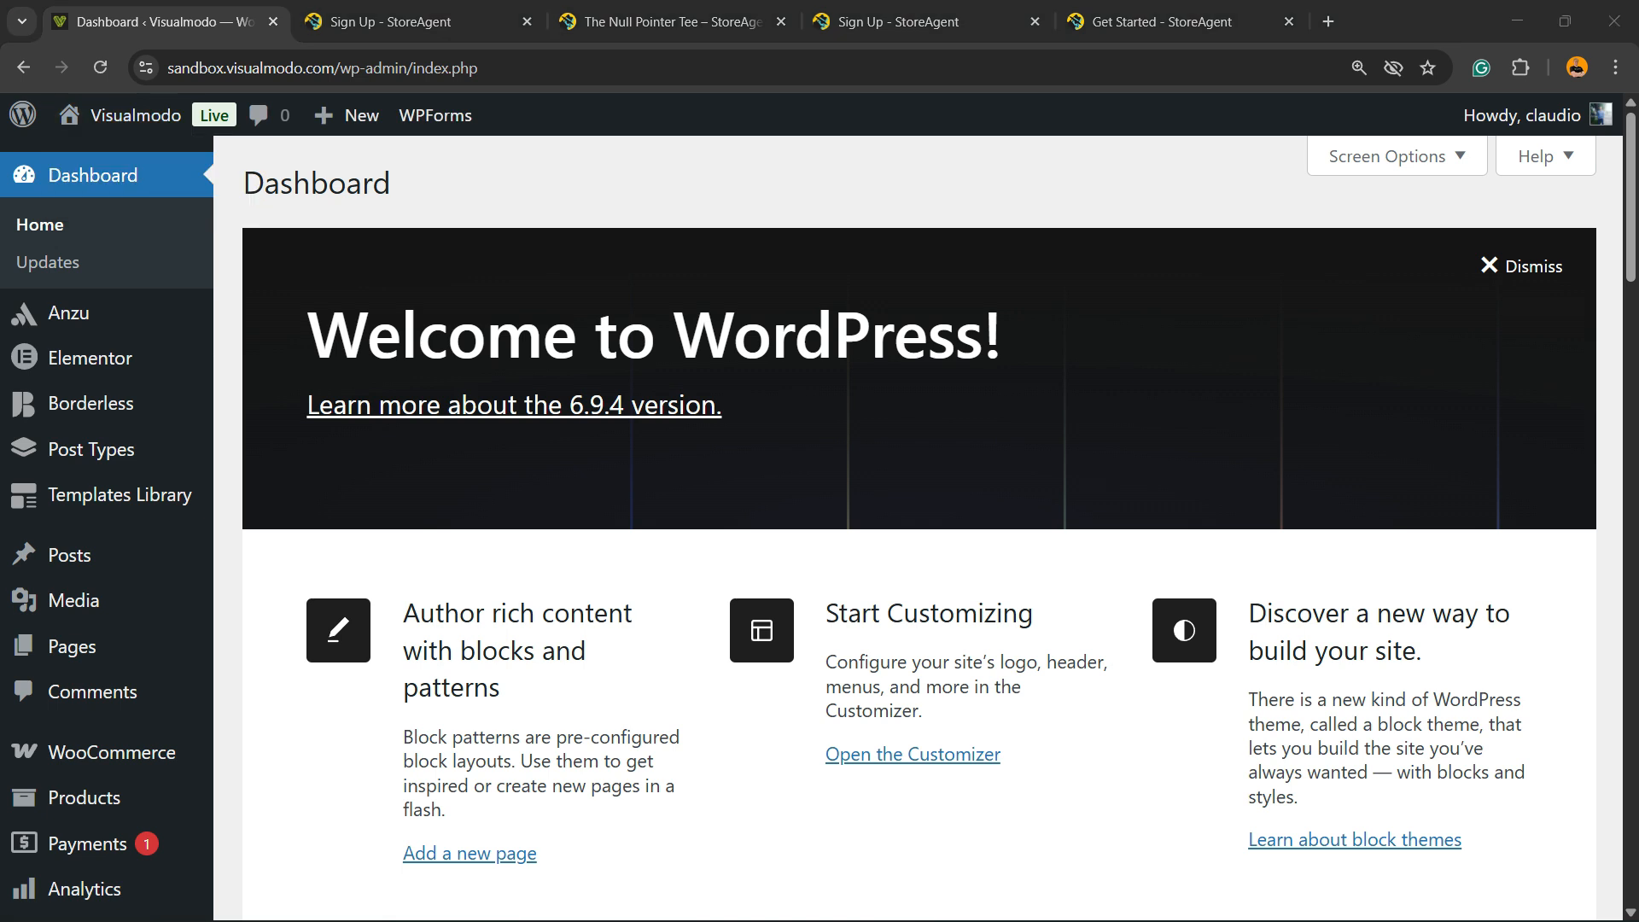
{"action": "mouse_move", "coordinate": [136, 115]}
{"action": "right_click", "coordinate": [109, 158]}
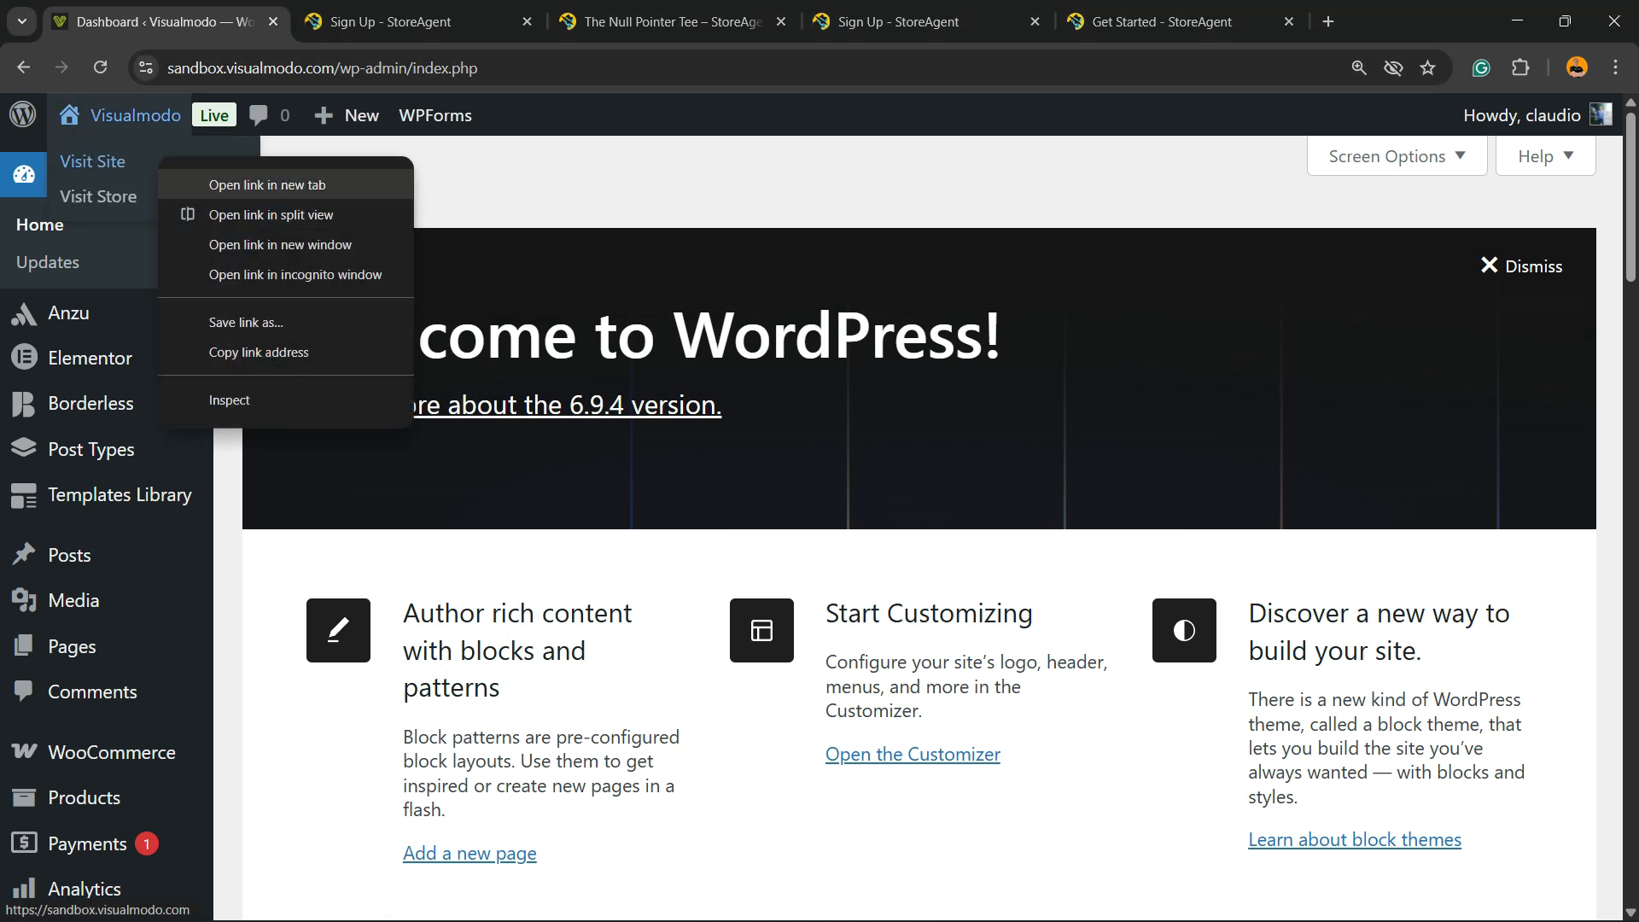
{"action": "left_click", "coordinate": [256, 182]}
{"action": "left_click", "coordinate": [342, 67]}
{"action": "key", "text": "ctrl+c"}
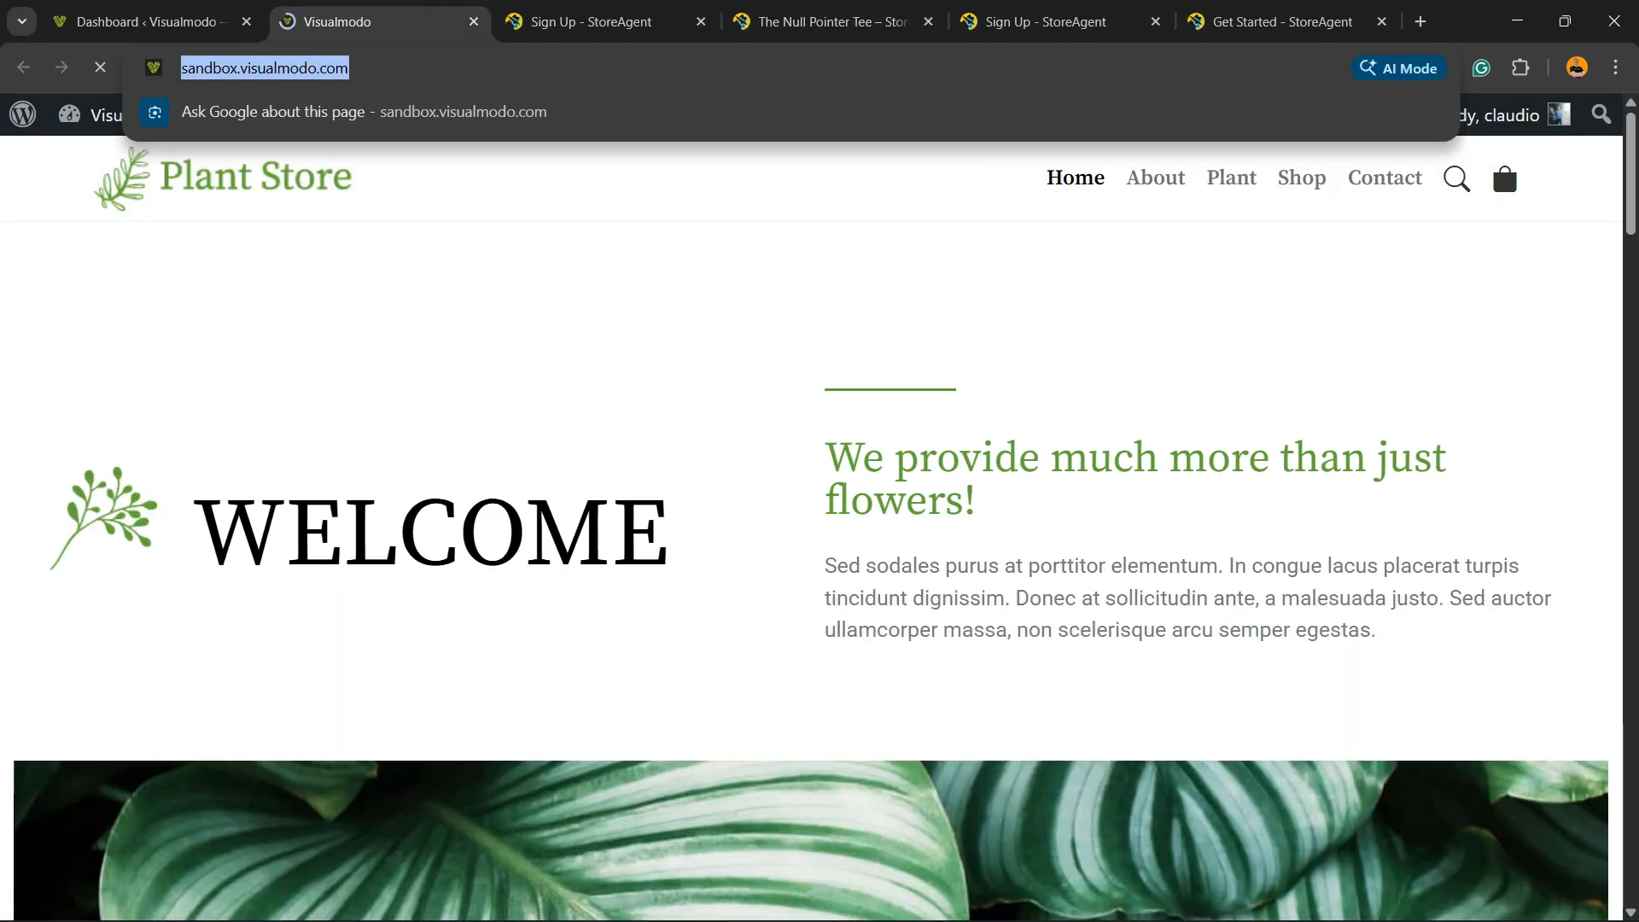
{"action": "left_click", "coordinate": [823, 21]}
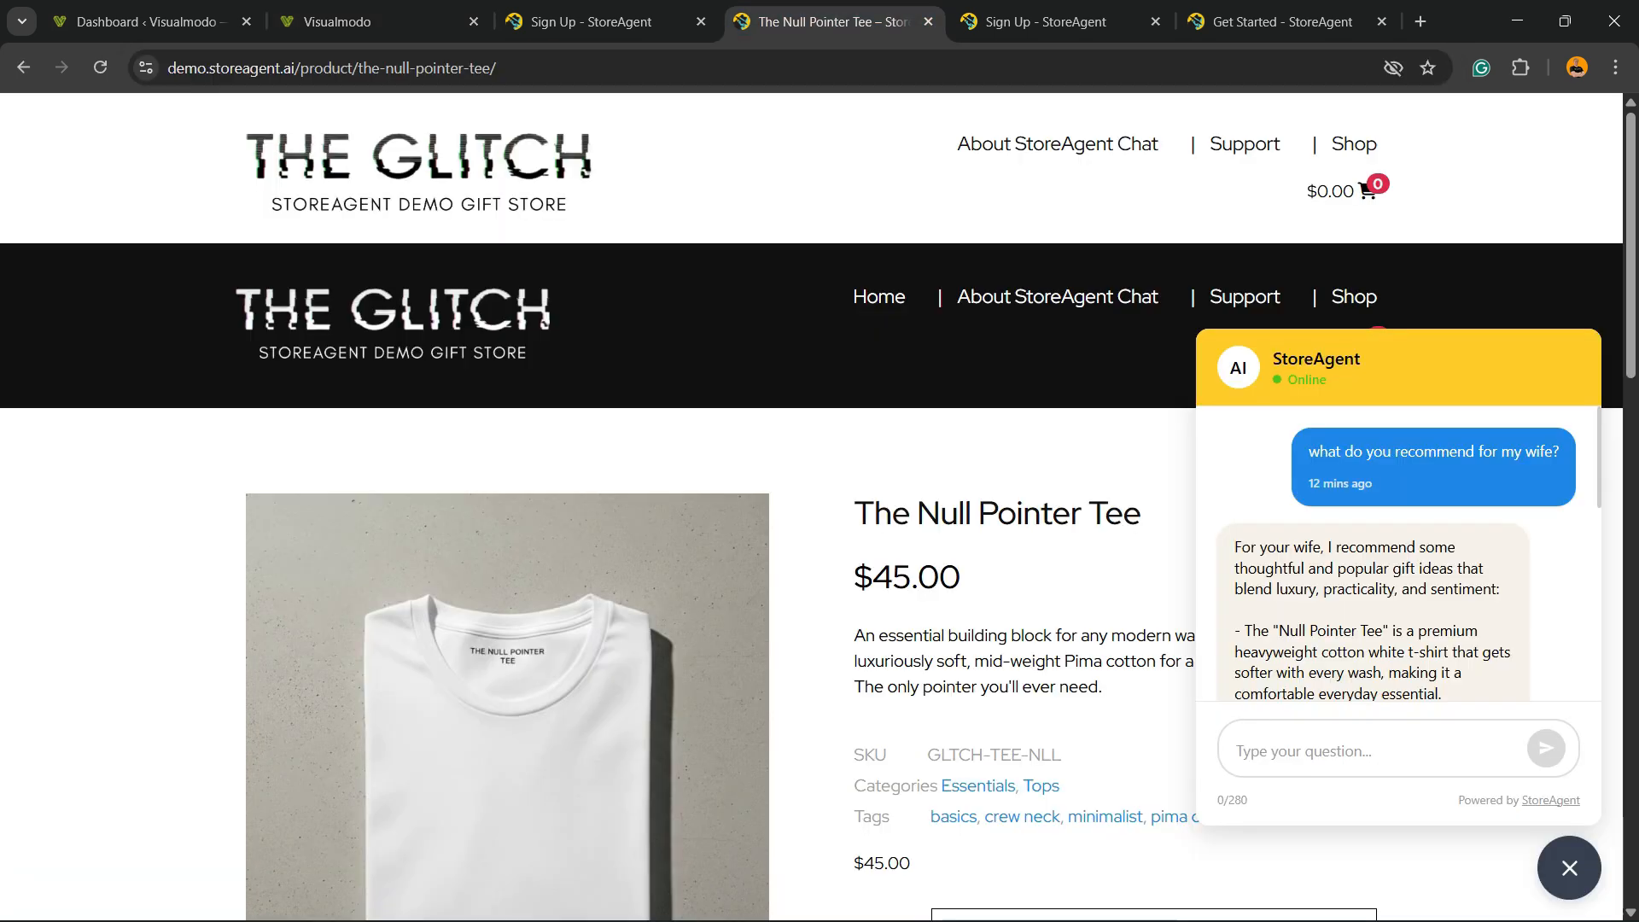
{"action": "left_click", "coordinate": [1046, 21]}
{"action": "left_click", "coordinate": [1280, 22]}
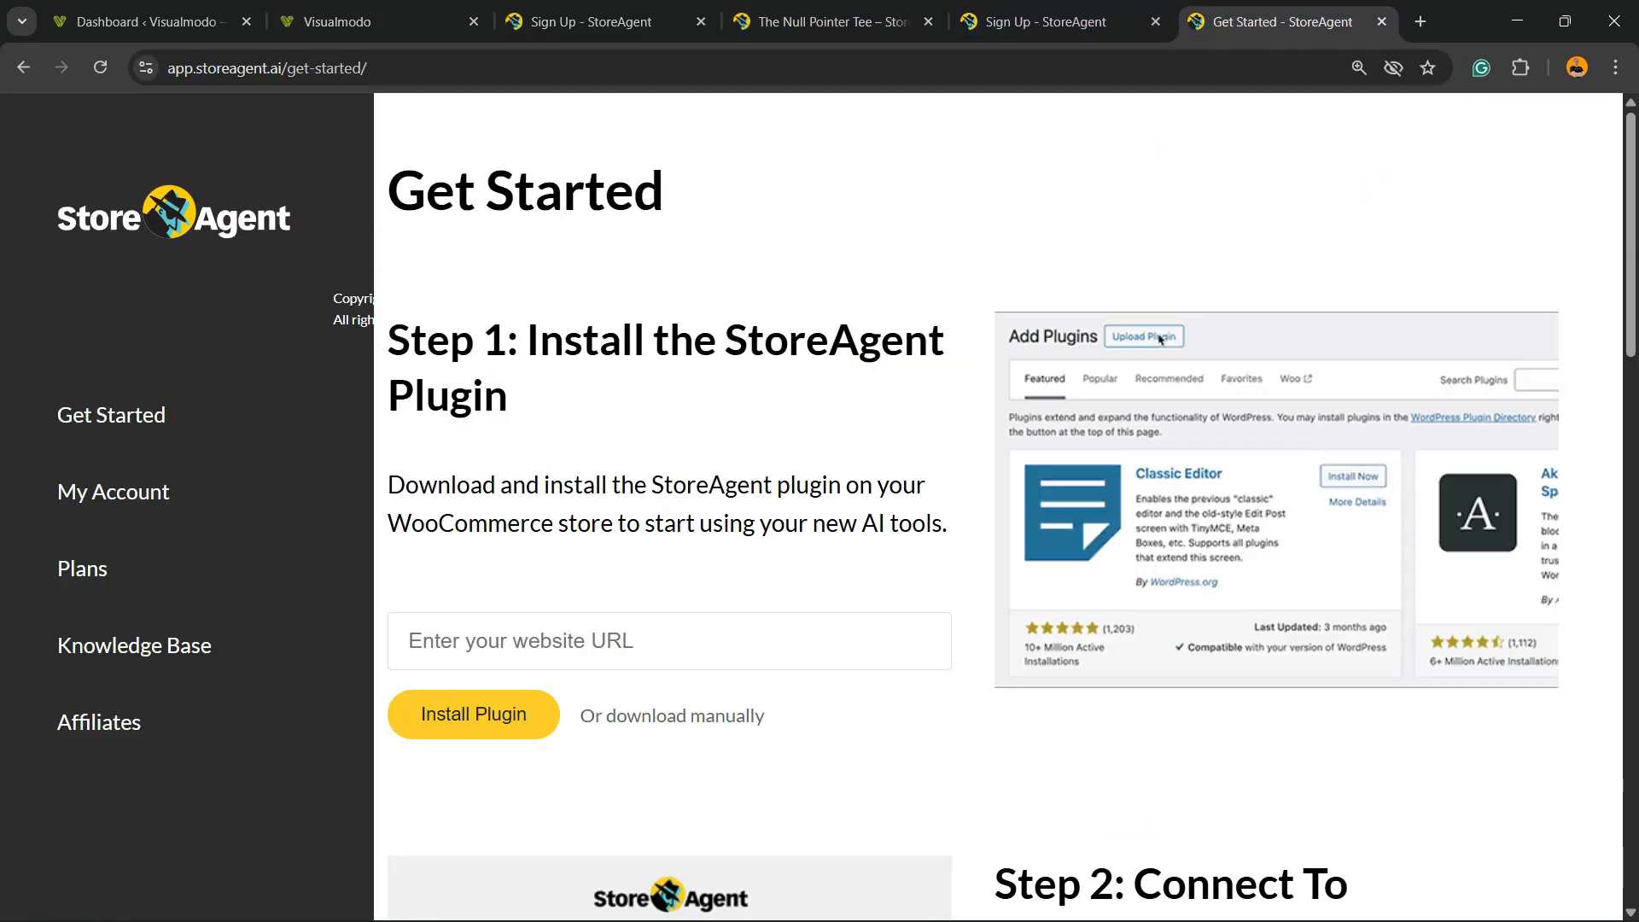
{"action": "left_click", "coordinate": [641, 641]}
{"action": "key", "text": "ctrl+v"}
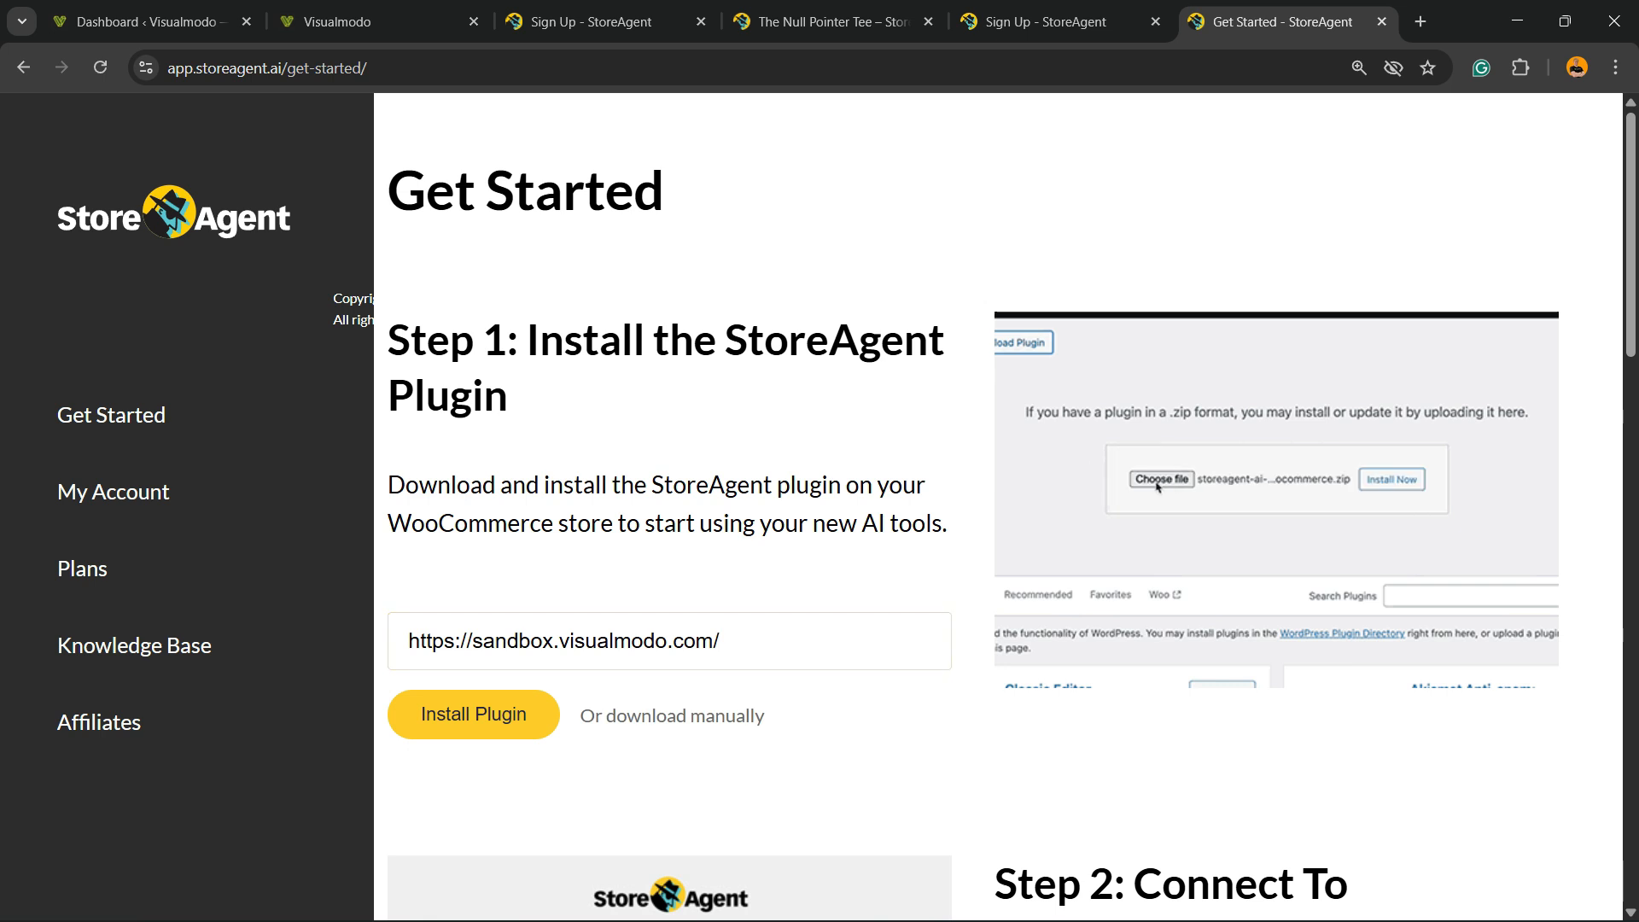
{"action": "left_click", "coordinate": [474, 715]}
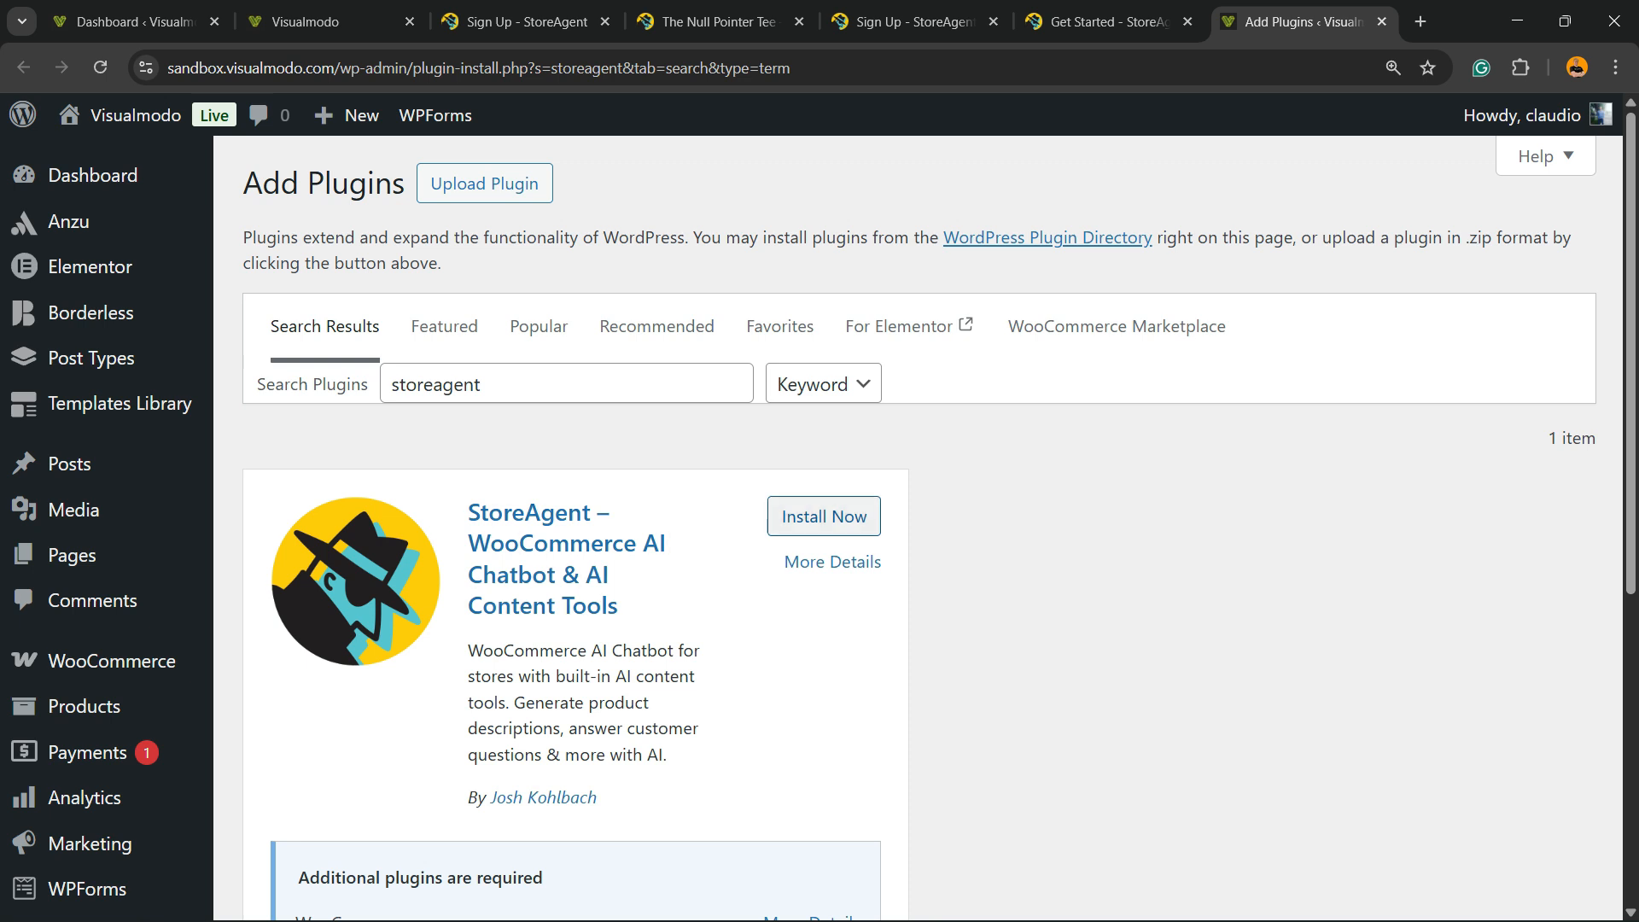
Install and activate the StoreAgent – WooCommerce AI Chatbot & AI Content Tools plugin
{"action": "left_click", "coordinate": [825, 516]}
{"action": "scroll", "coordinate": [918, 512], "scroll_direction": "down", "scroll_amount": 2}
{"action": "scroll", "coordinate": [917, 512], "scroll_direction": "up", "scroll_amount": 2}
{"action": "scroll", "coordinate": [917, 513], "scroll_direction": "down", "scroll_amount": 2}
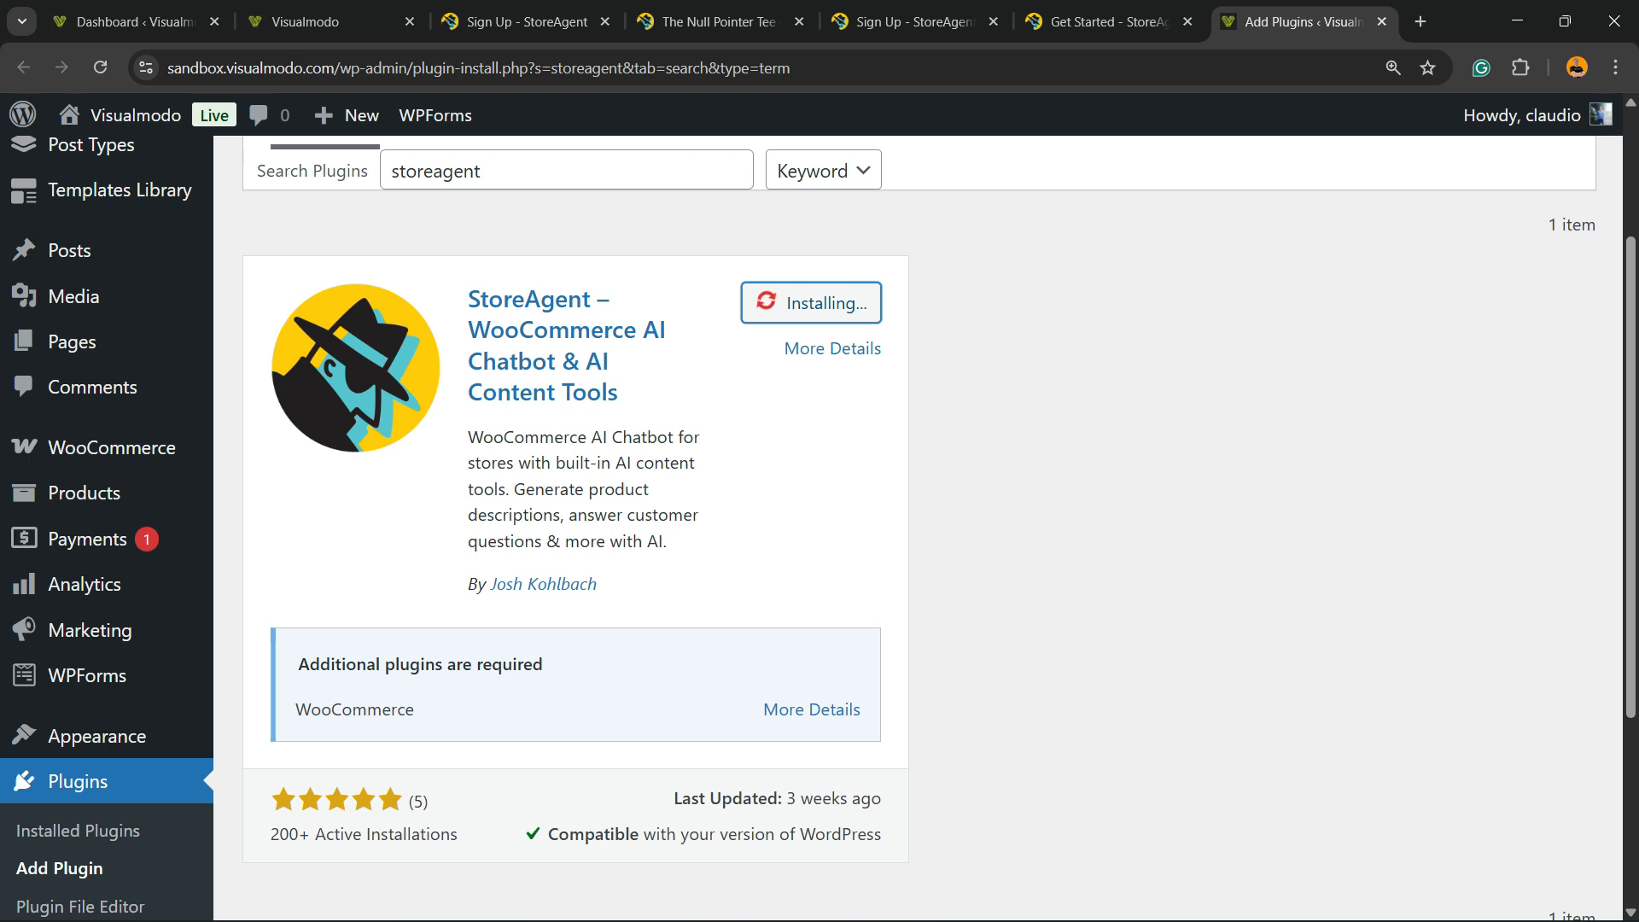
{"action": "scroll", "coordinate": [918, 512], "scroll_direction": "up", "scroll_amount": 2}
{"action": "scroll", "coordinate": [917, 512], "scroll_direction": "down", "scroll_amount": 2}
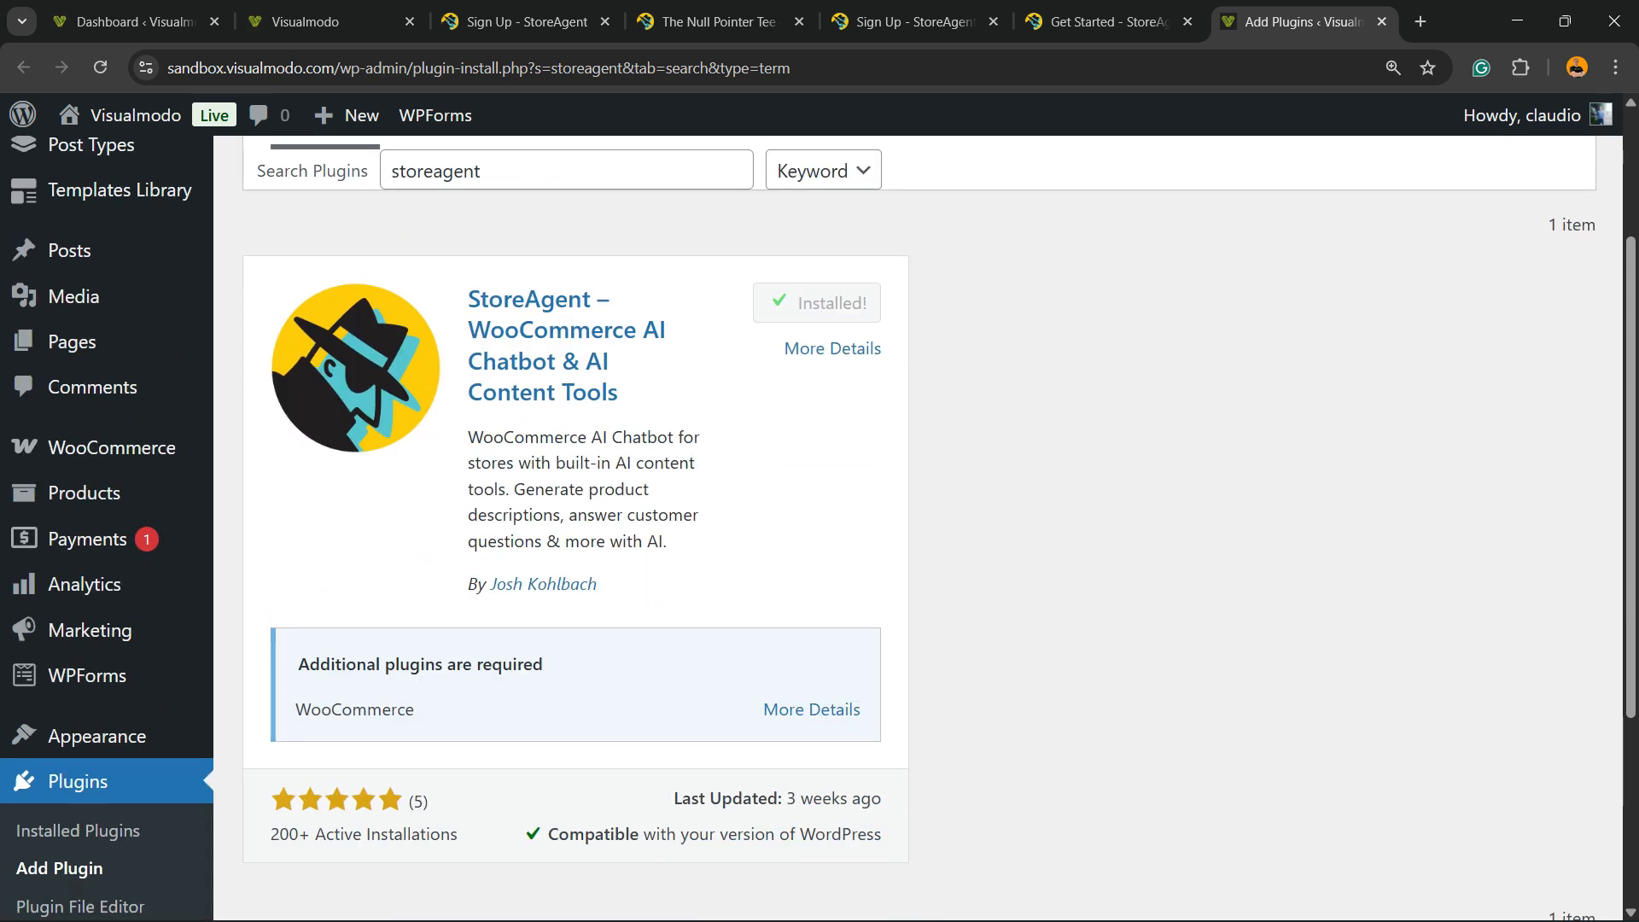
{"action": "scroll", "coordinate": [918, 512], "scroll_direction": "up", "scroll_amount": 2}
{"action": "left_click", "coordinate": [836, 517]}
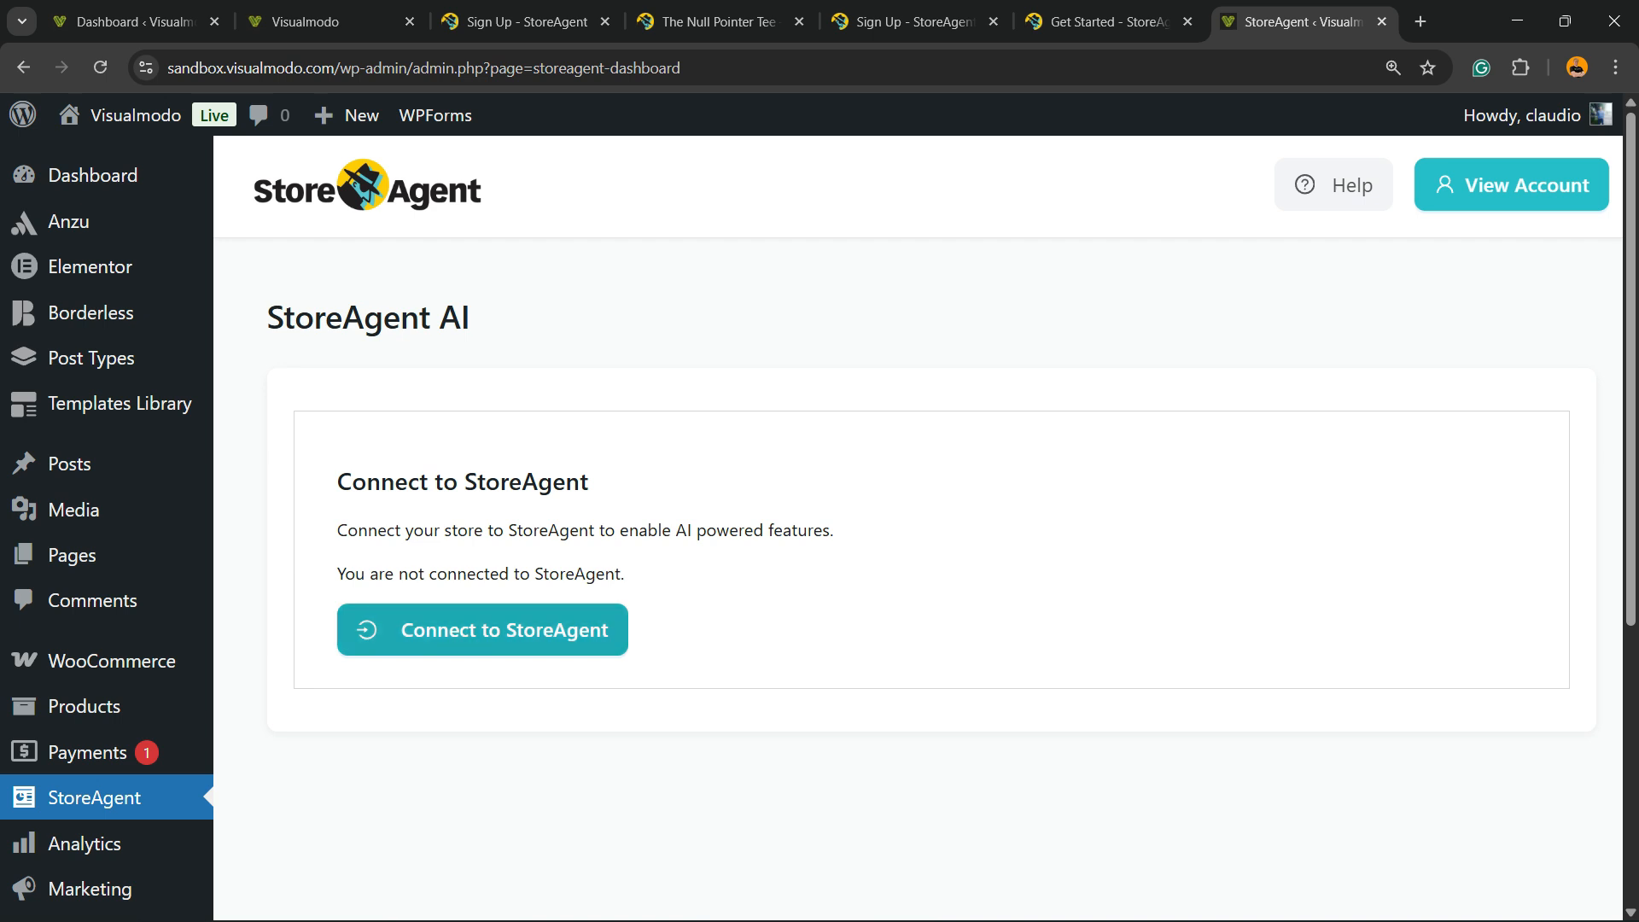
Connect the store to StoreAgent and approve the access request for sandbox.visualmodo.com
{"action": "left_click", "coordinate": [483, 630]}
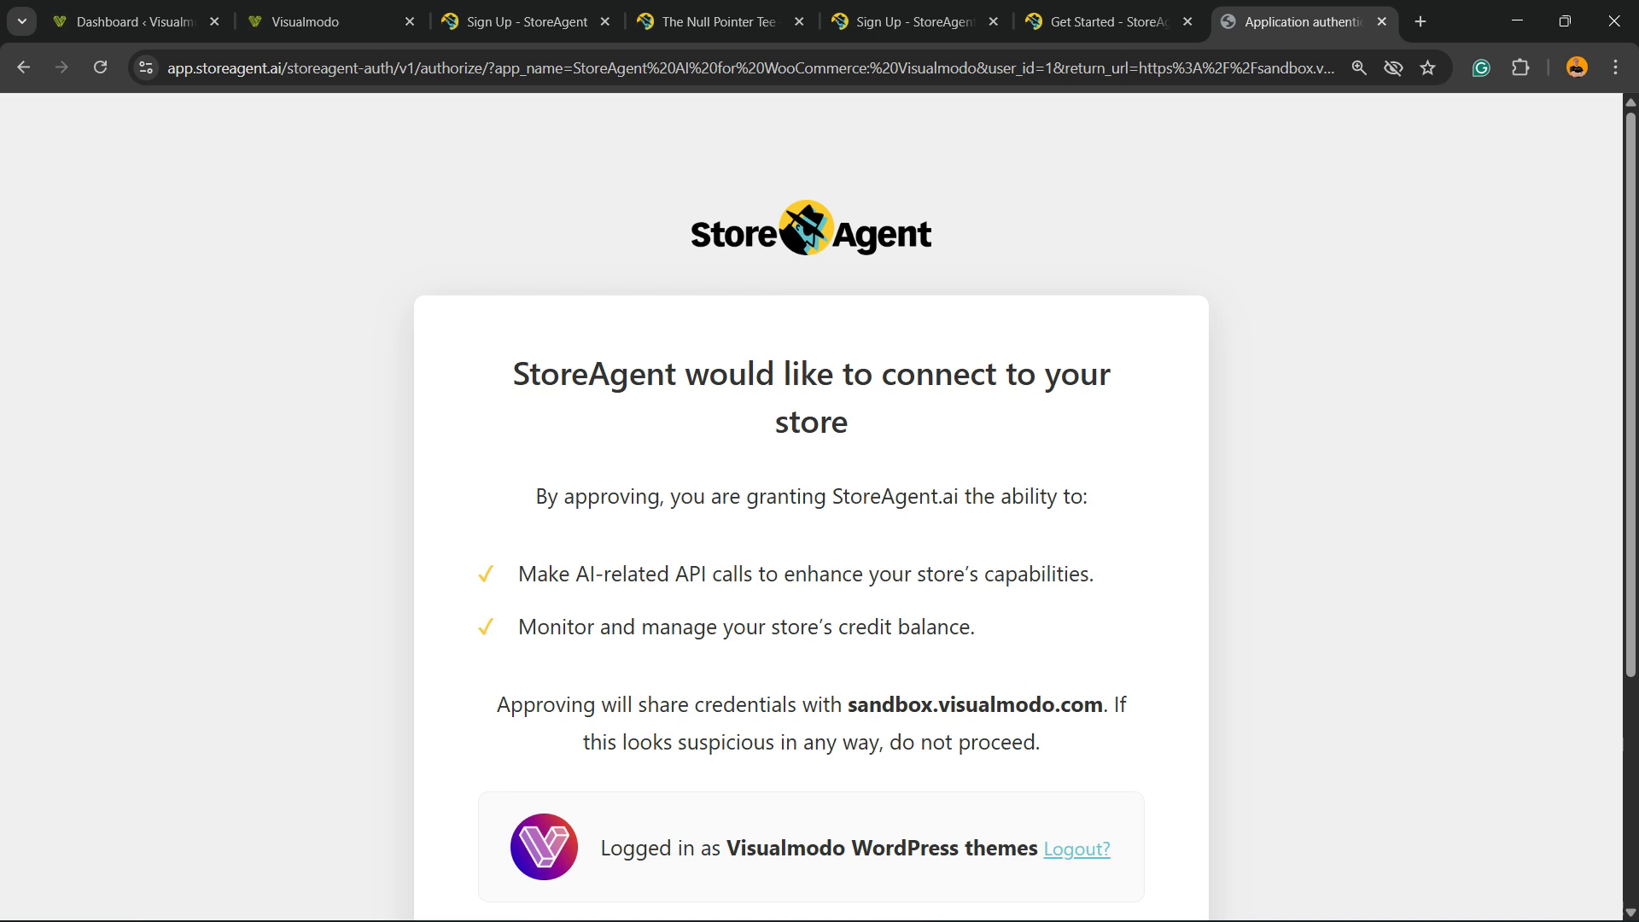
{"action": "scroll", "coordinate": [811, 504], "scroll_direction": "down", "scroll_amount": 3}
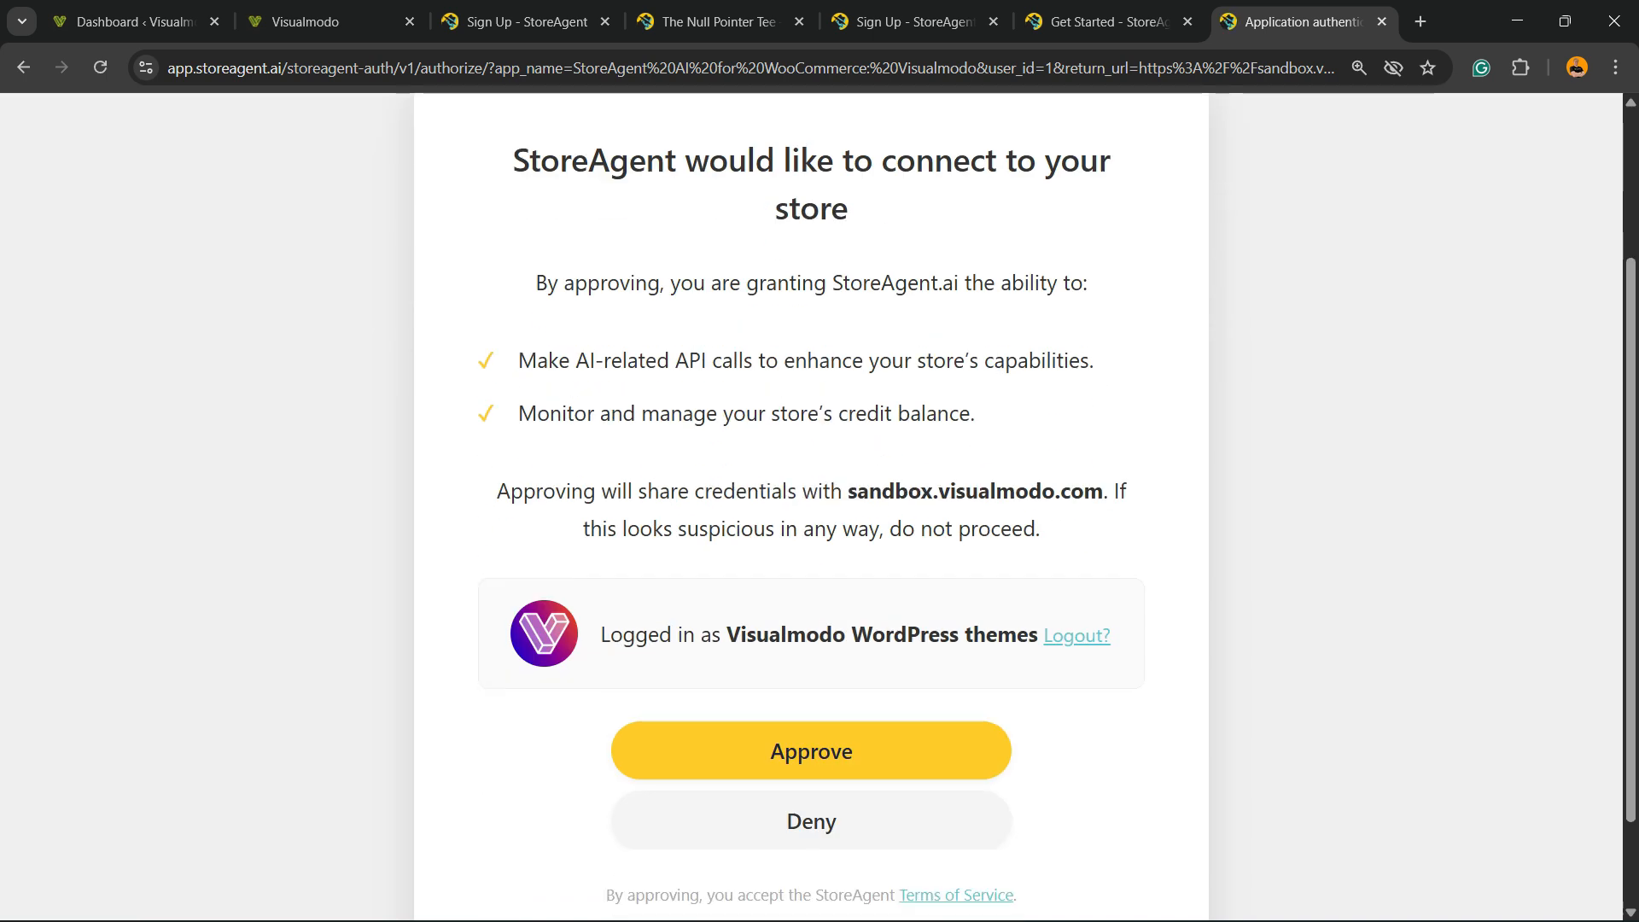
{"action": "left_click", "coordinate": [811, 751]}
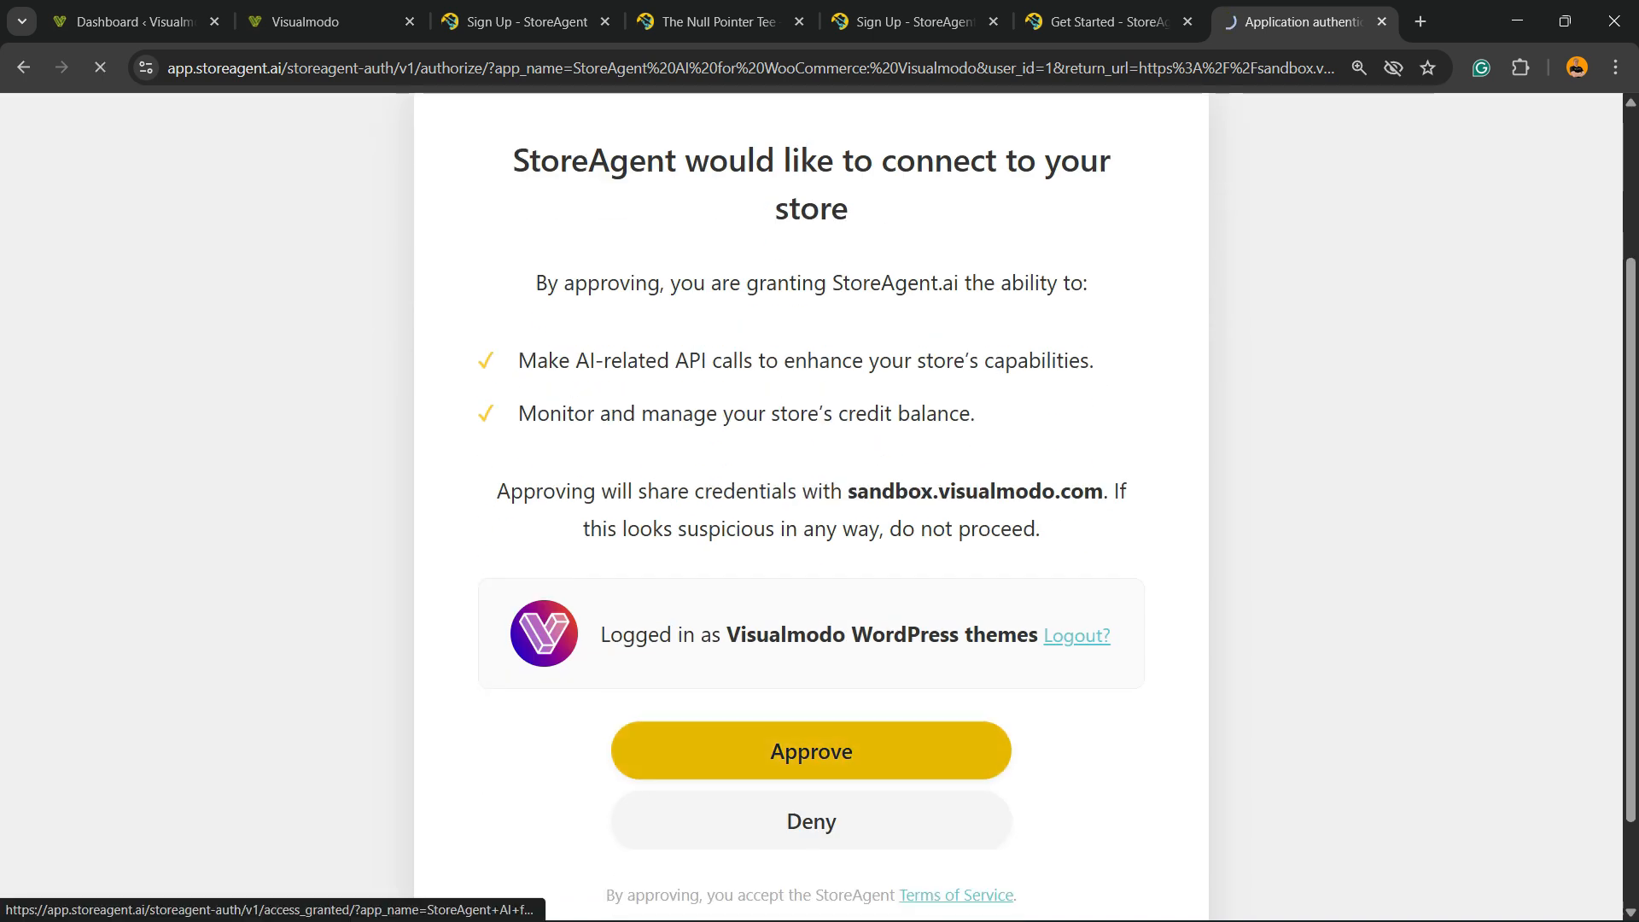
{"action": "scroll", "coordinate": [811, 504], "scroll_direction": "down", "scroll_amount": 2}
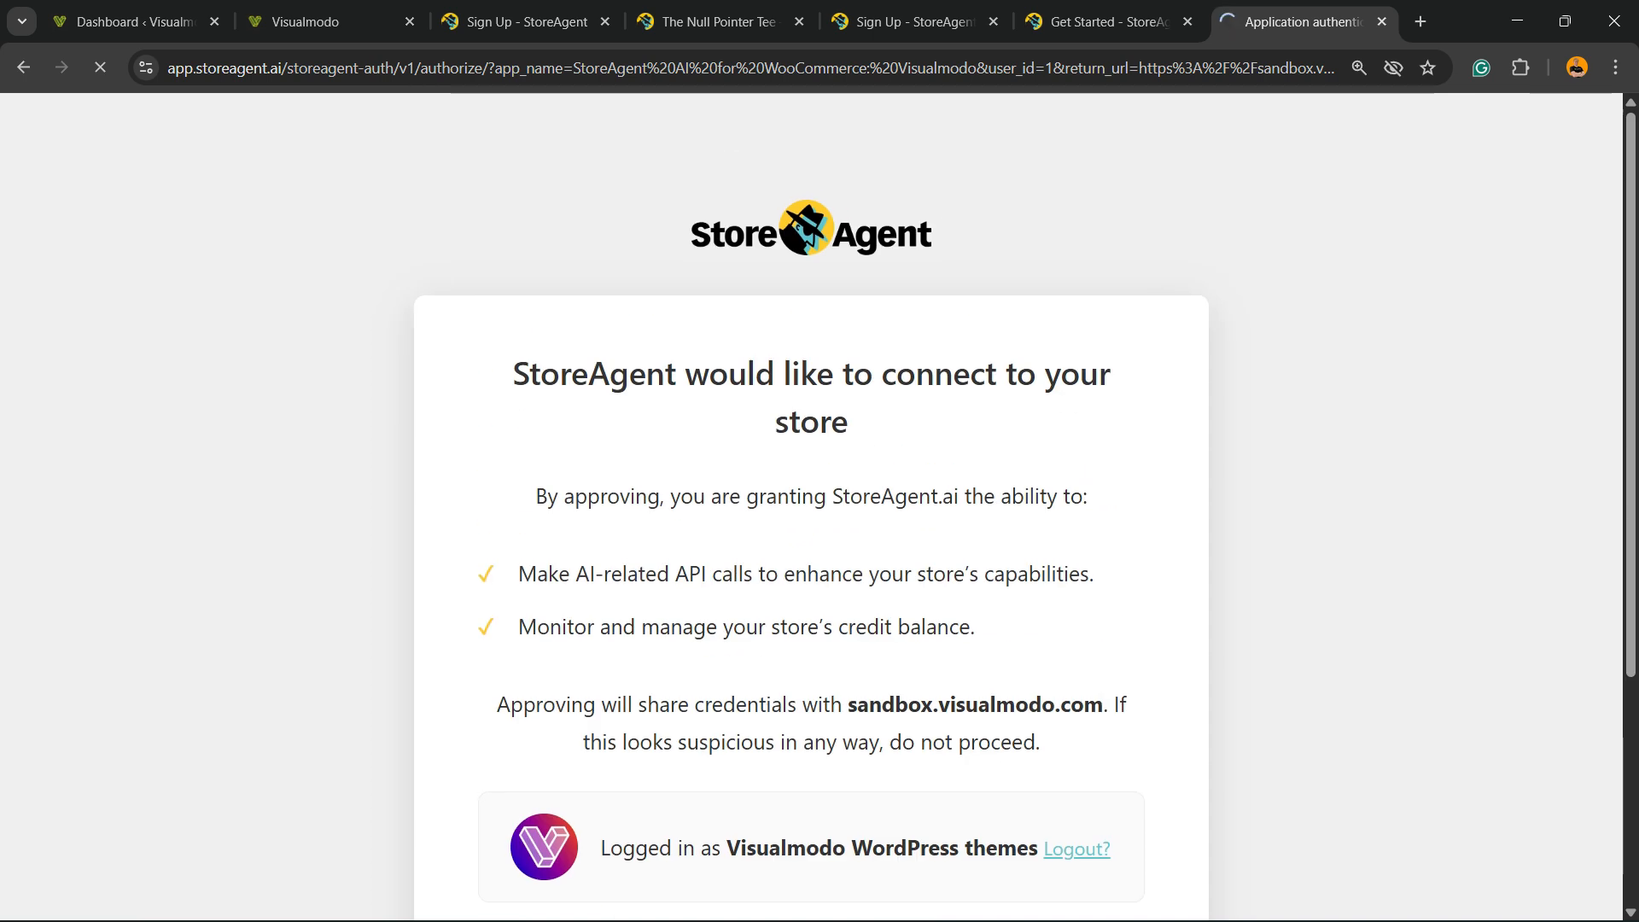
{"action": "scroll", "coordinate": [811, 507], "scroll_direction": "down", "scroll_amount": 4}
{"action": "scroll", "coordinate": [811, 507], "scroll_direction": "up", "scroll_amount": 4}
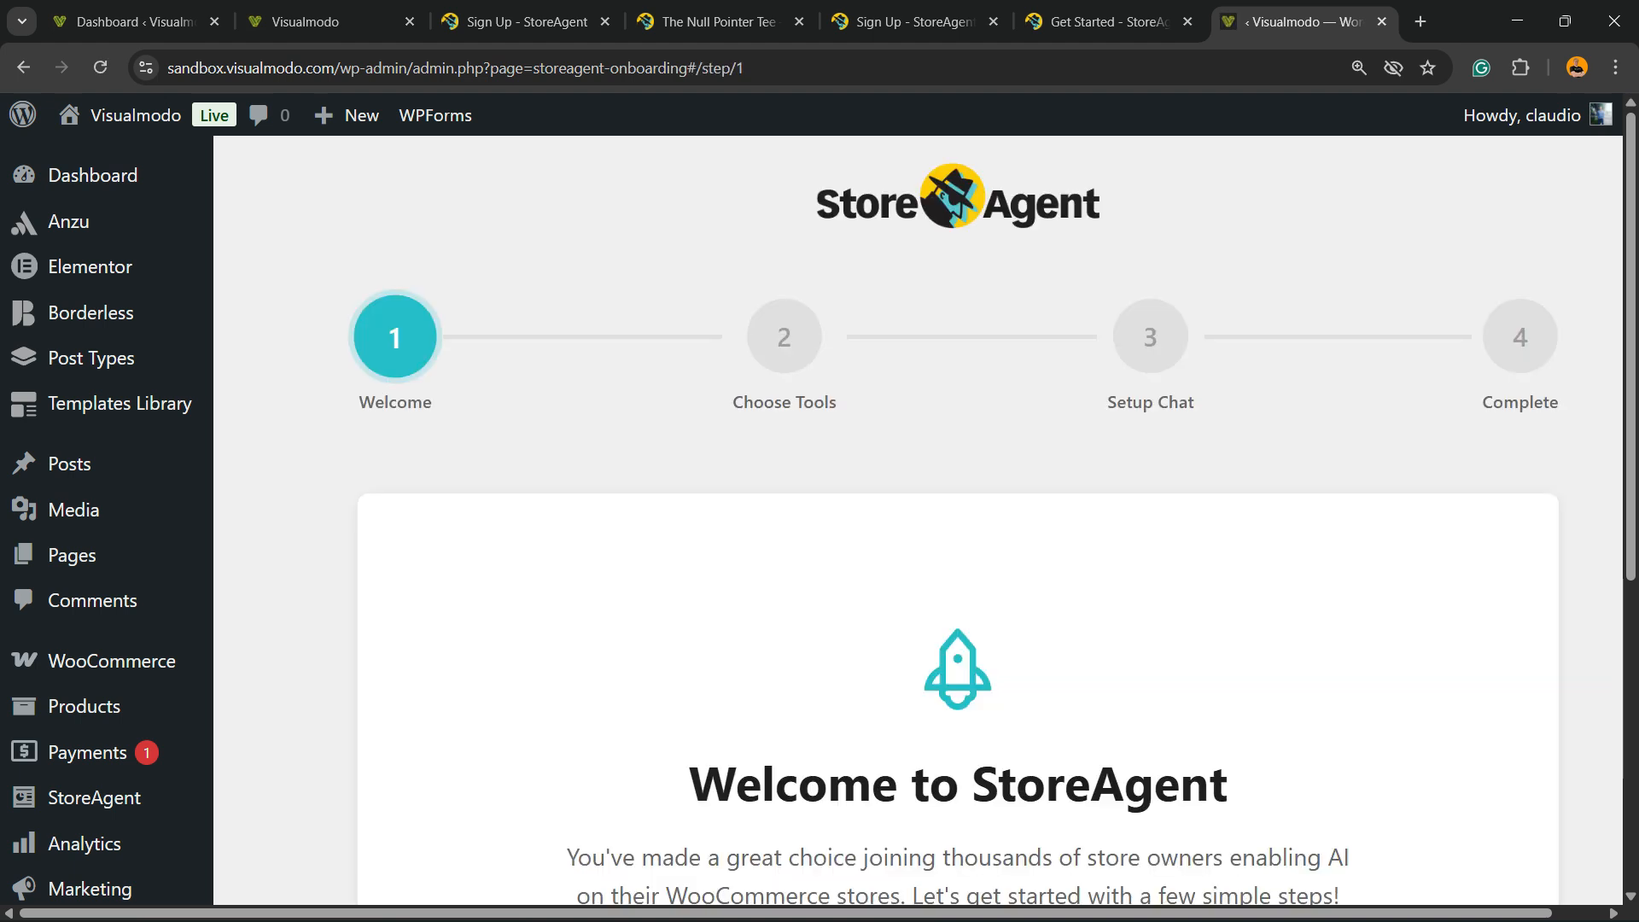
Start the StoreAgent onboarding setup and look over the available AI content tools
{"action": "scroll", "coordinate": [918, 513], "scroll_direction": "down", "scroll_amount": 3}
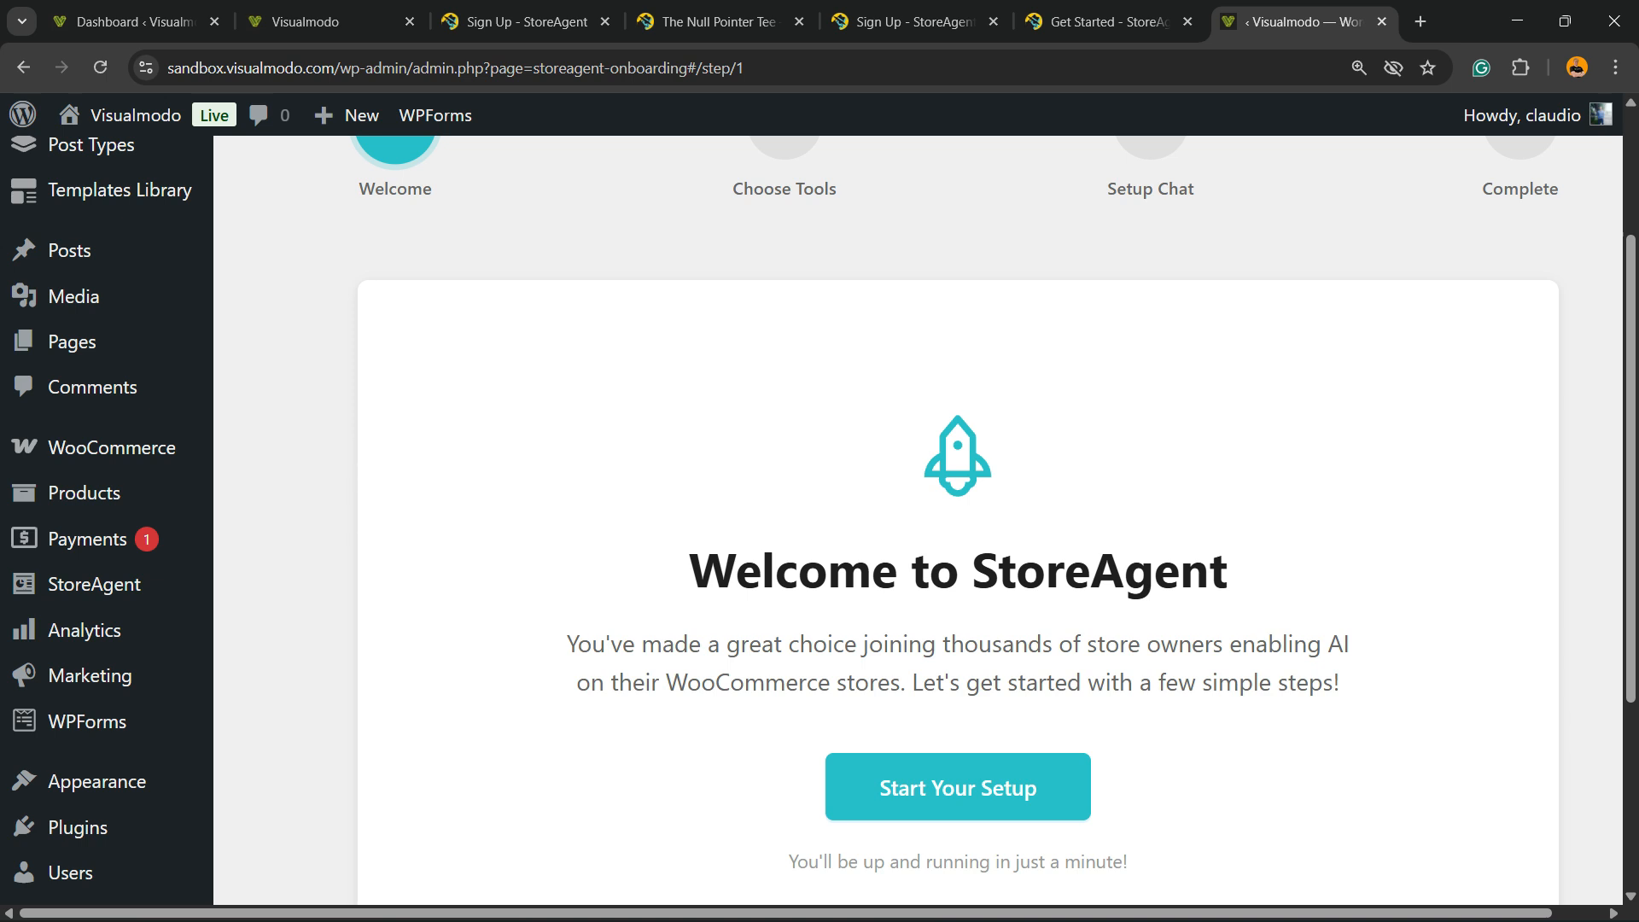
{"action": "left_click", "coordinate": [958, 787]}
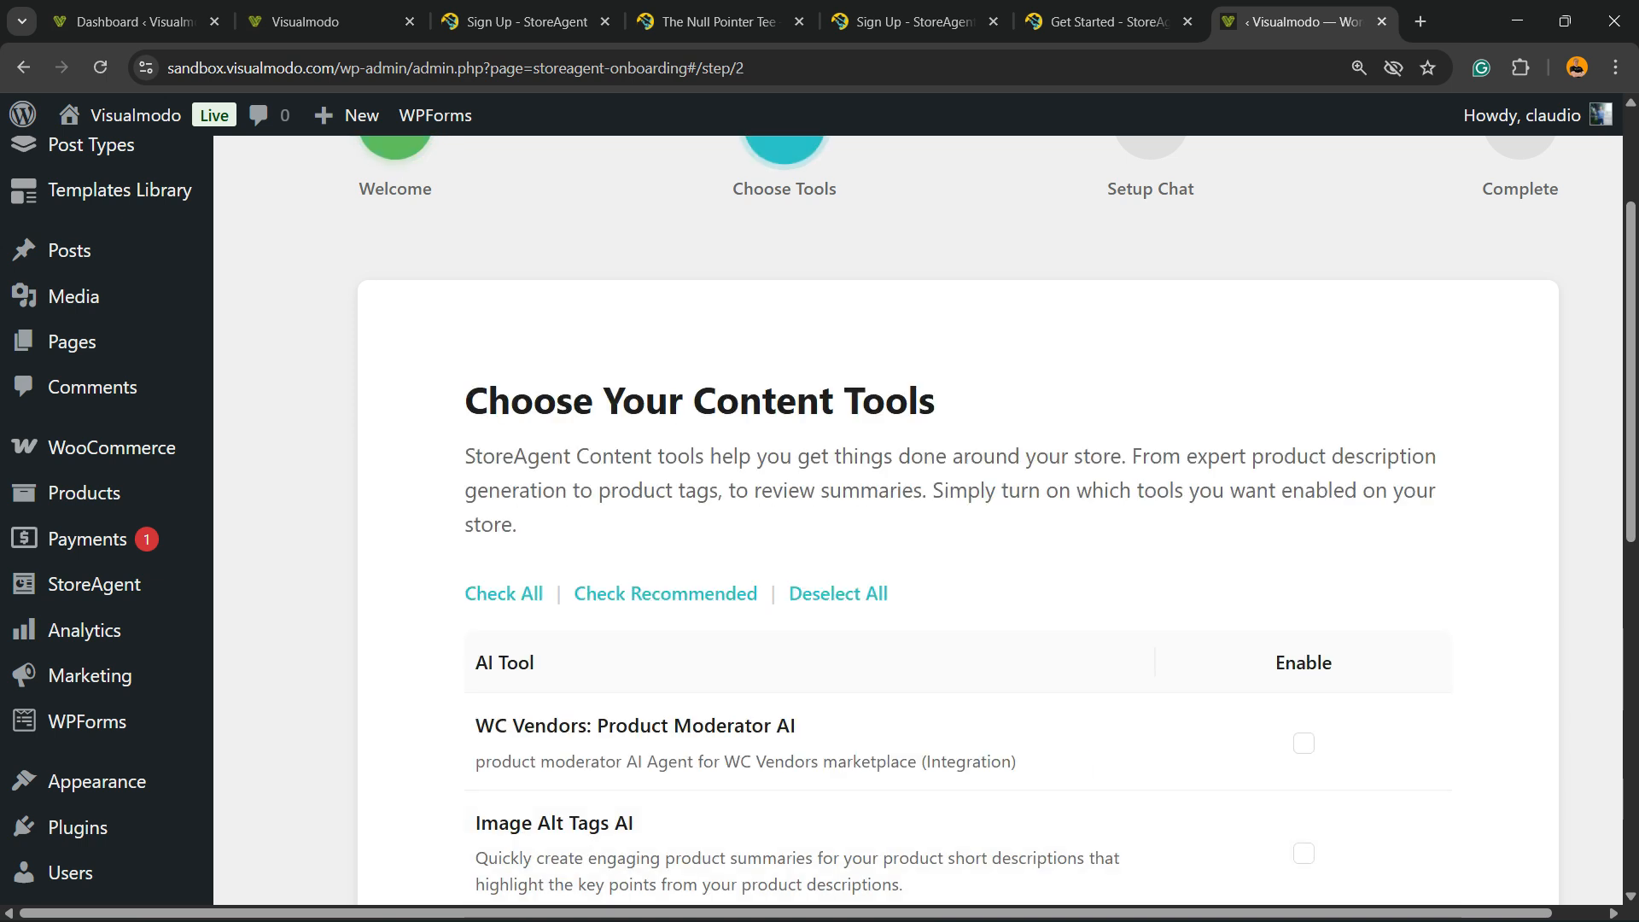
{"action": "scroll", "coordinate": [958, 520], "scroll_direction": "down", "scroll_amount": 2}
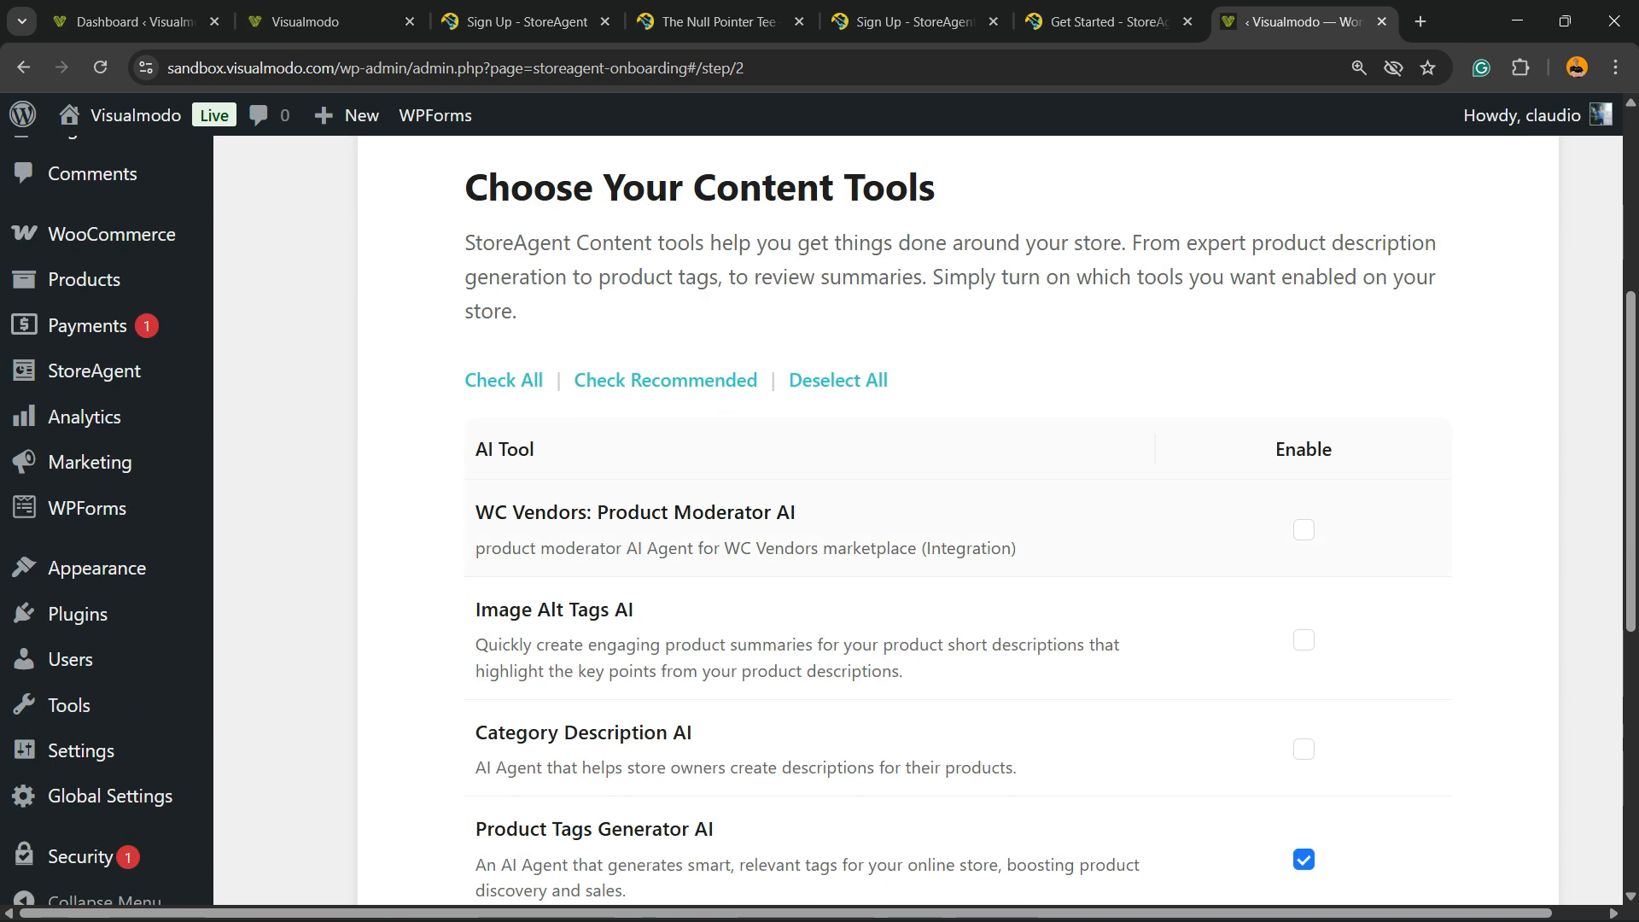
{"action": "scroll", "coordinate": [957, 521], "scroll_direction": "down", "scroll_amount": 2}
{"action": "scroll", "coordinate": [958, 521], "scroll_direction": "up", "scroll_amount": 2}
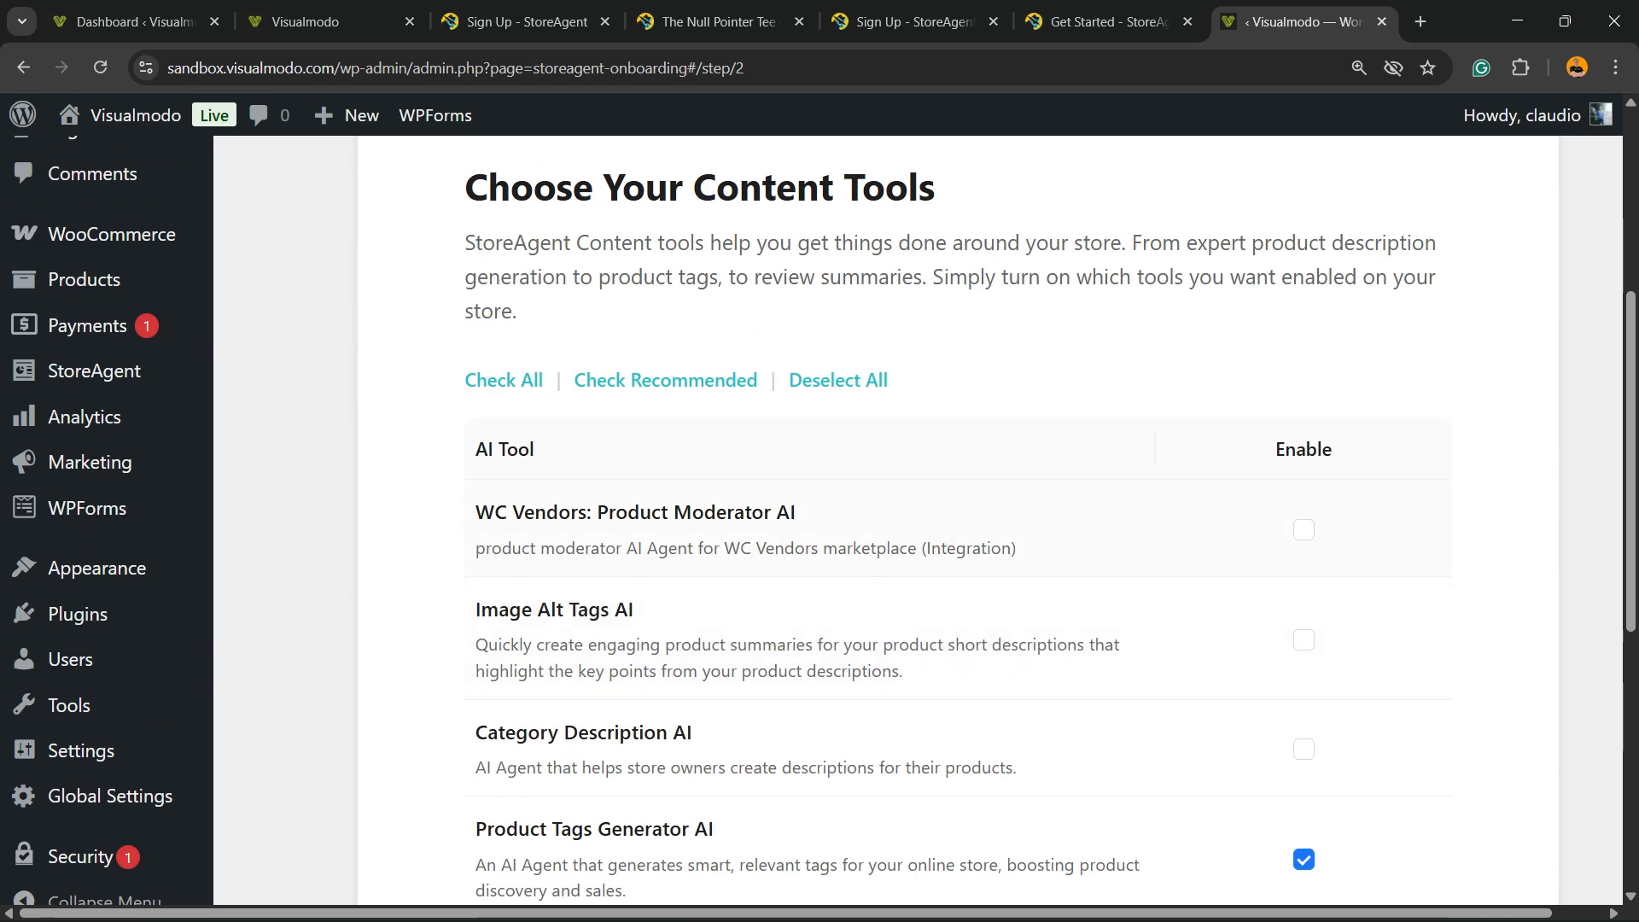
Enable WC Vendors: Product Moderator AI, Image Alt Tags AI and Category Description AI, and continue to the chat setup
{"action": "left_click", "coordinate": [1304, 529]}
{"action": "scroll", "coordinate": [1304, 529], "scroll_direction": "down", "scroll_amount": 2}
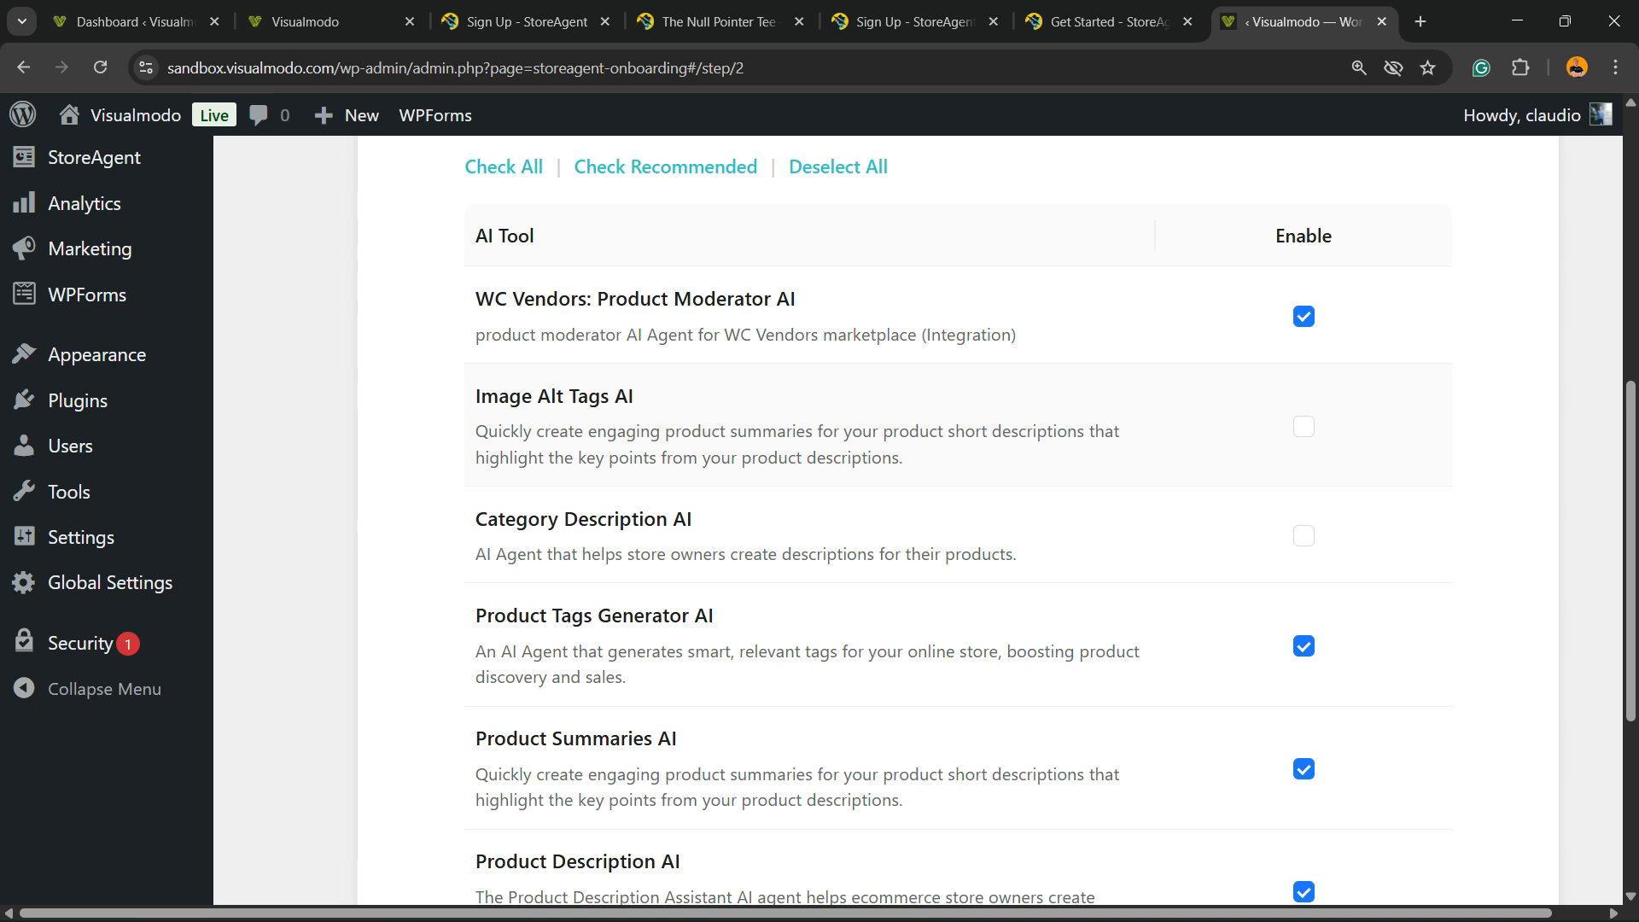
{"action": "left_click", "coordinate": [1304, 426]}
{"action": "left_click", "coordinate": [1303, 535]}
{"action": "scroll", "coordinate": [1304, 536], "scroll_direction": "down", "scroll_amount": 5}
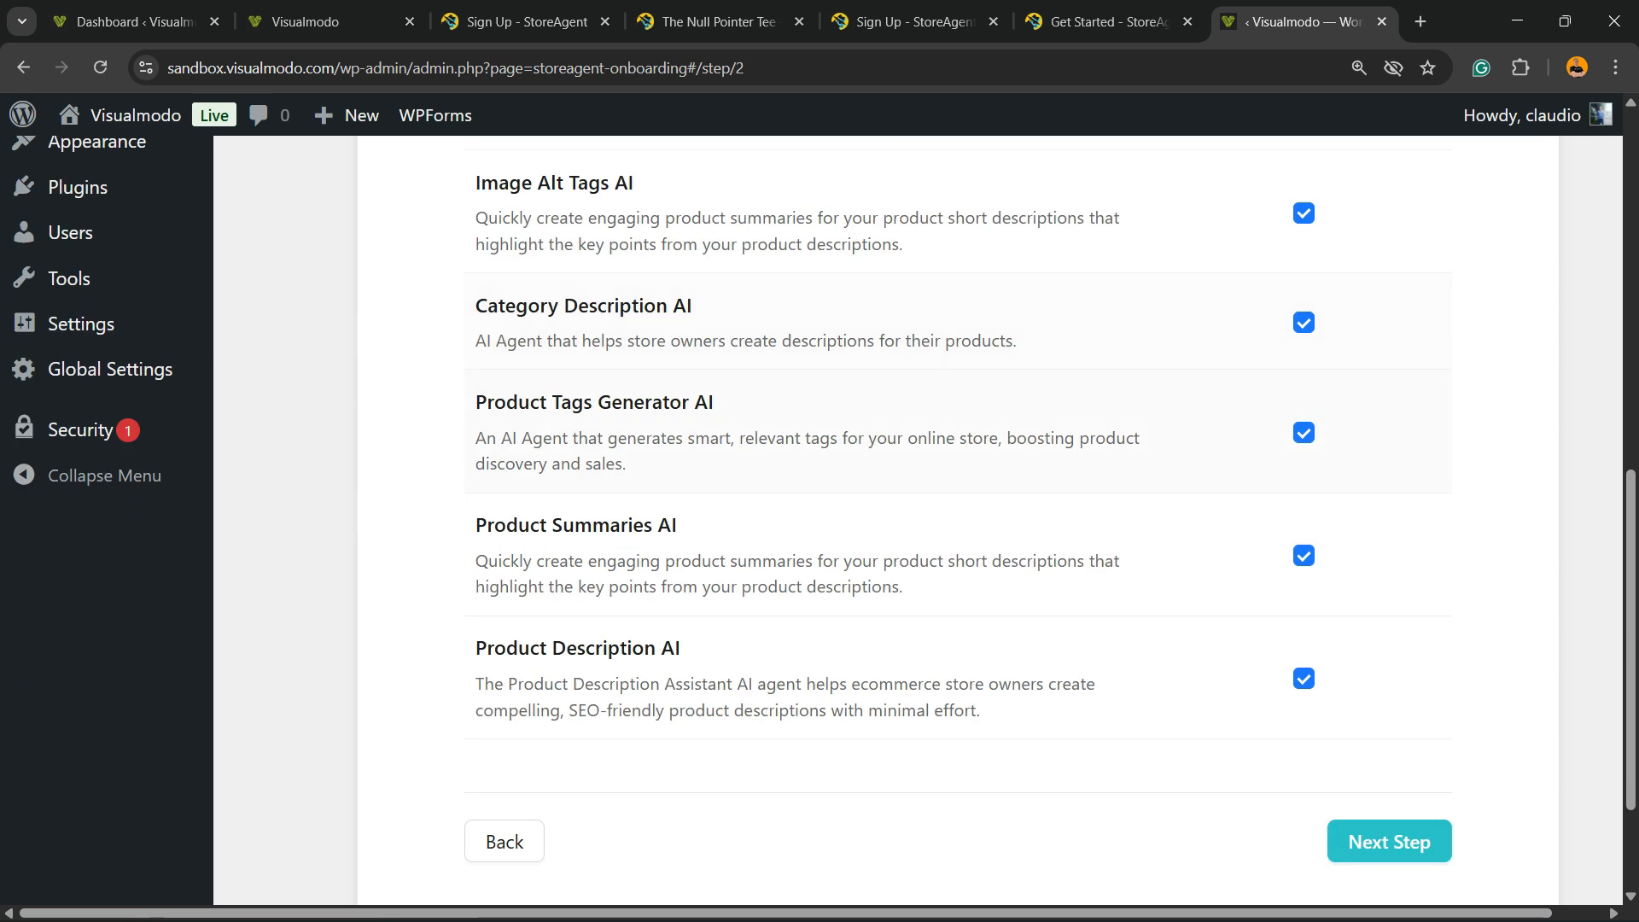
{"action": "scroll", "coordinate": [958, 513], "scroll_direction": "up", "scroll_amount": 10}
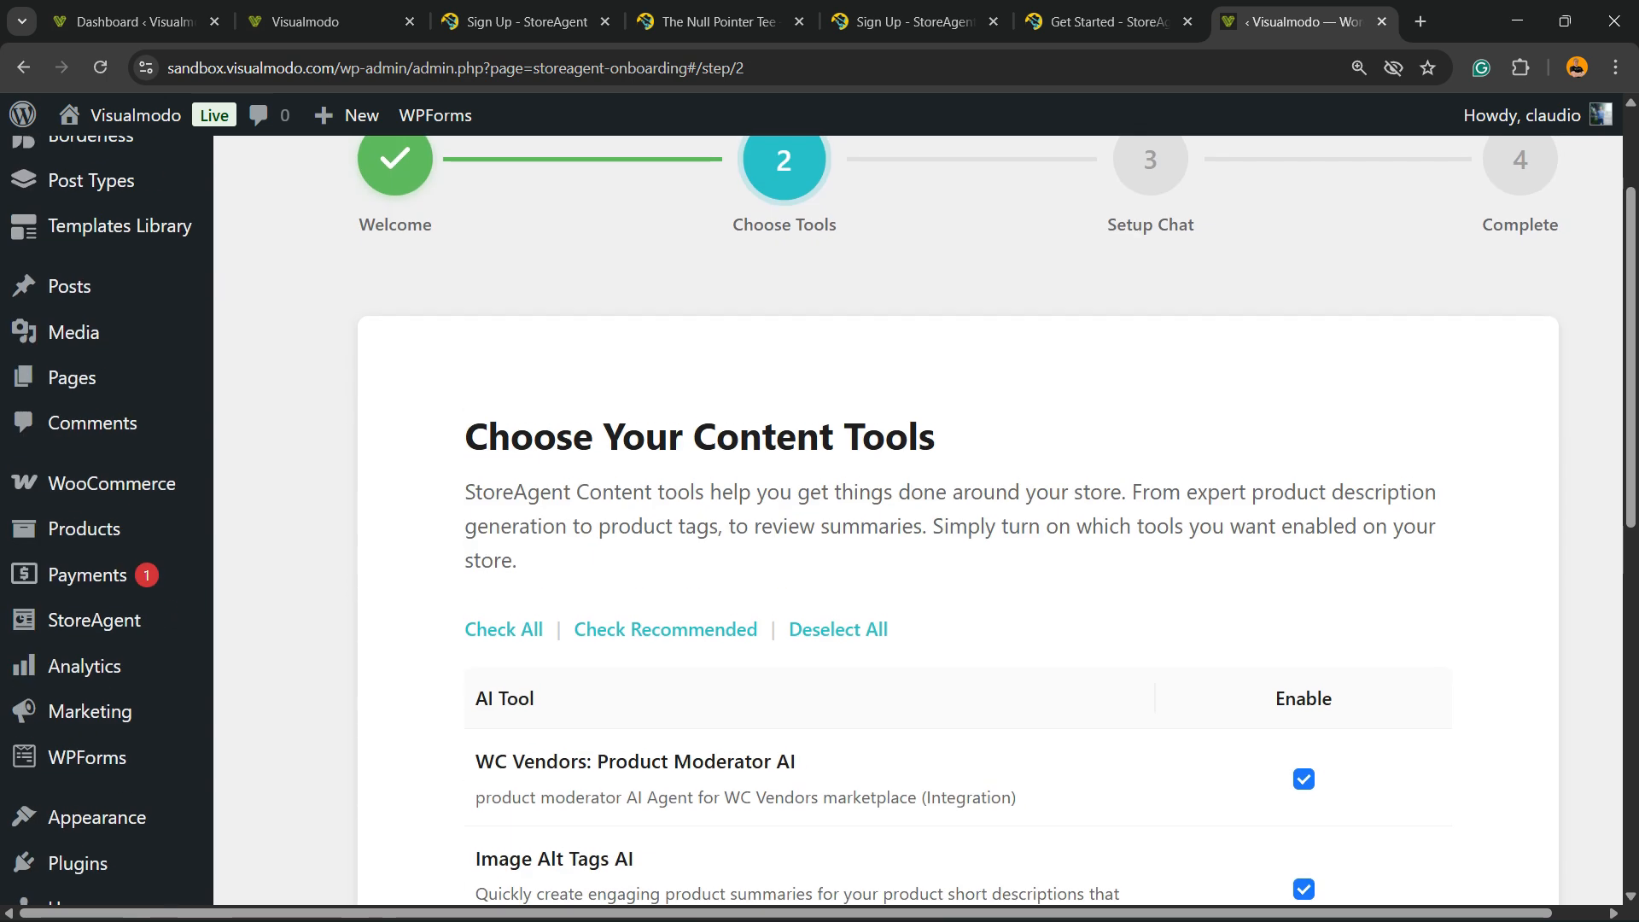
{"action": "scroll", "coordinate": [958, 512], "scroll_direction": "down", "scroll_amount": 8}
{"action": "scroll", "coordinate": [1303, 657], "scroll_direction": "down", "scroll_amount": 2}
{"action": "left_click", "coordinate": [1389, 664]}
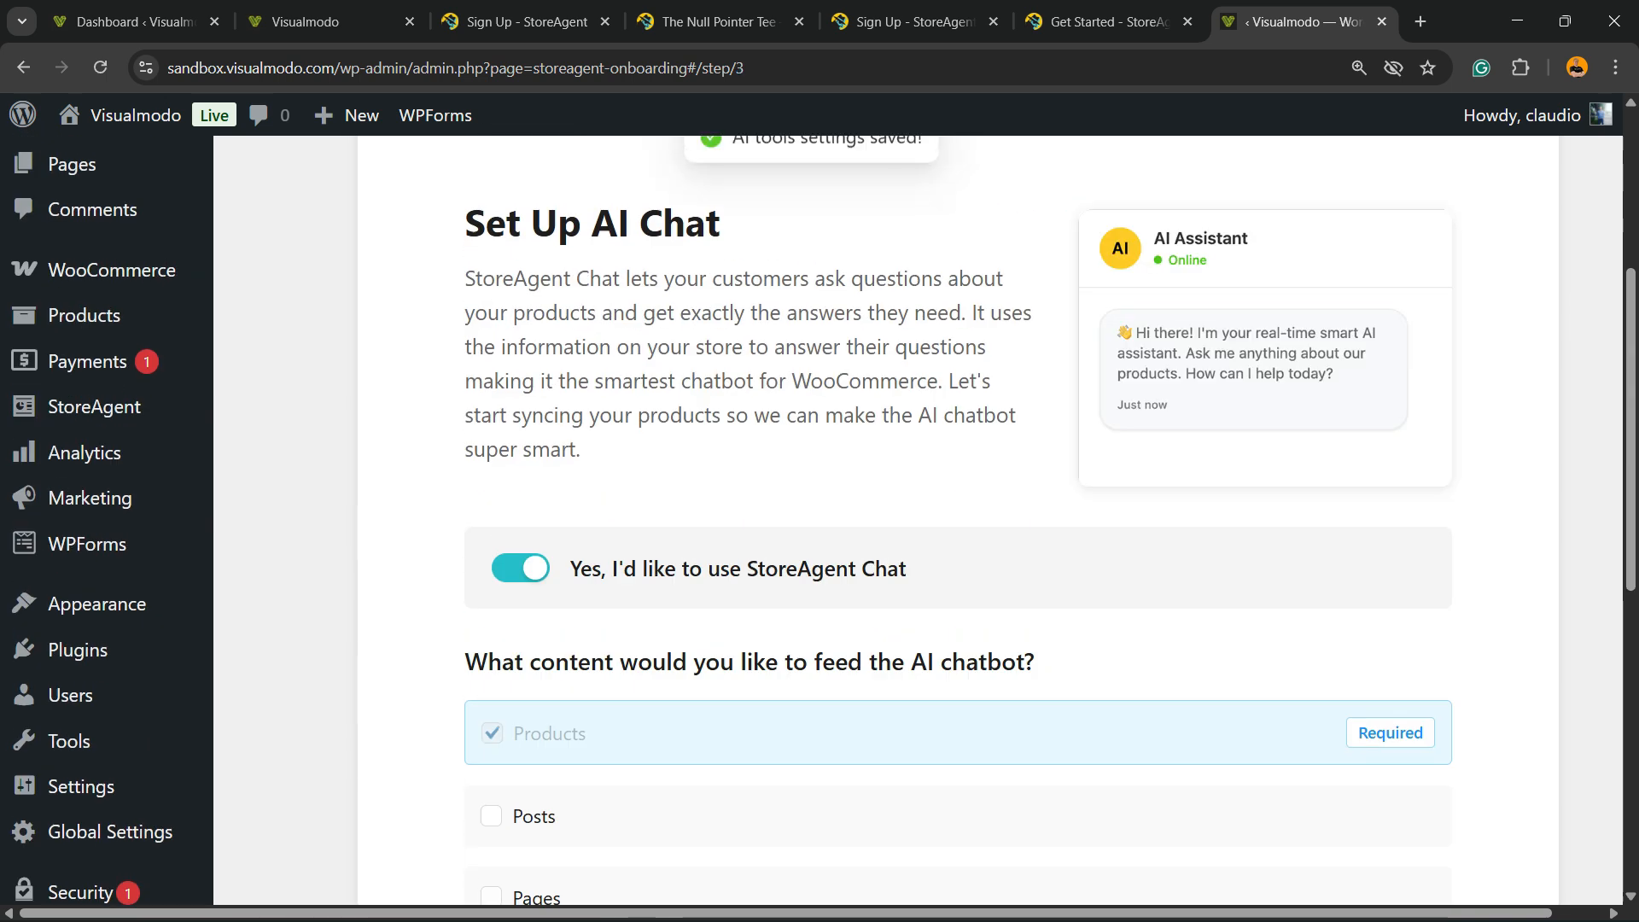
Examine the AI chat setup options and the content types that can feed the chatbot
{"action": "scroll", "coordinate": [958, 512], "scroll_direction": "up", "scroll_amount": 2}
{"action": "scroll", "coordinate": [958, 512], "scroll_direction": "down", "scroll_amount": 2}
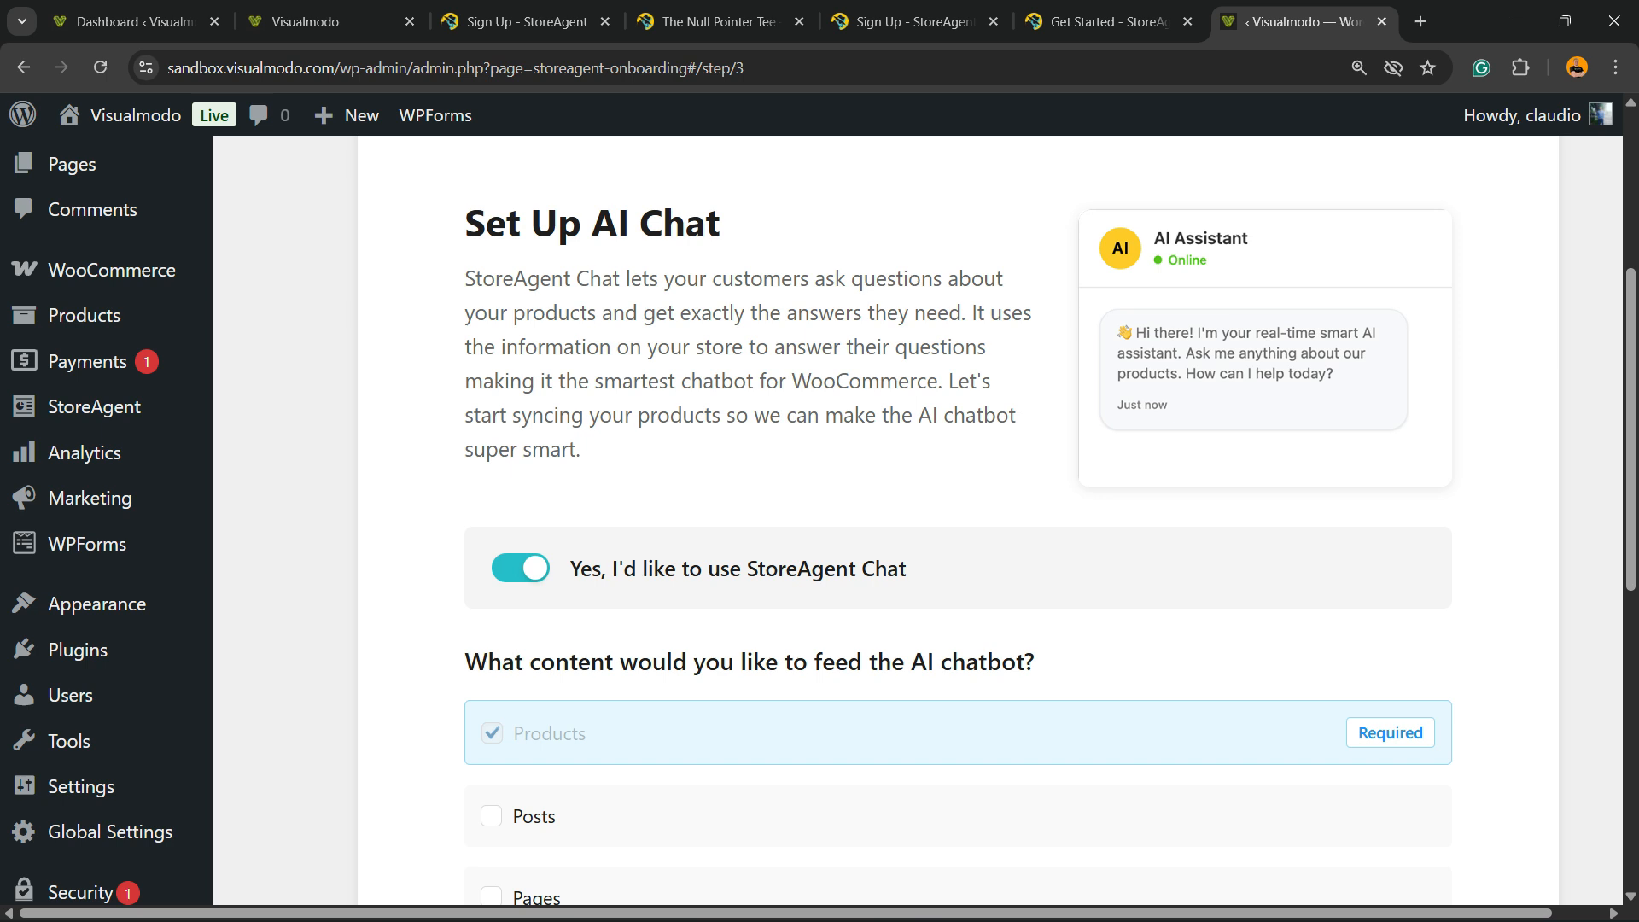
{"action": "scroll", "coordinate": [958, 512], "scroll_direction": "down", "scroll_amount": 5}
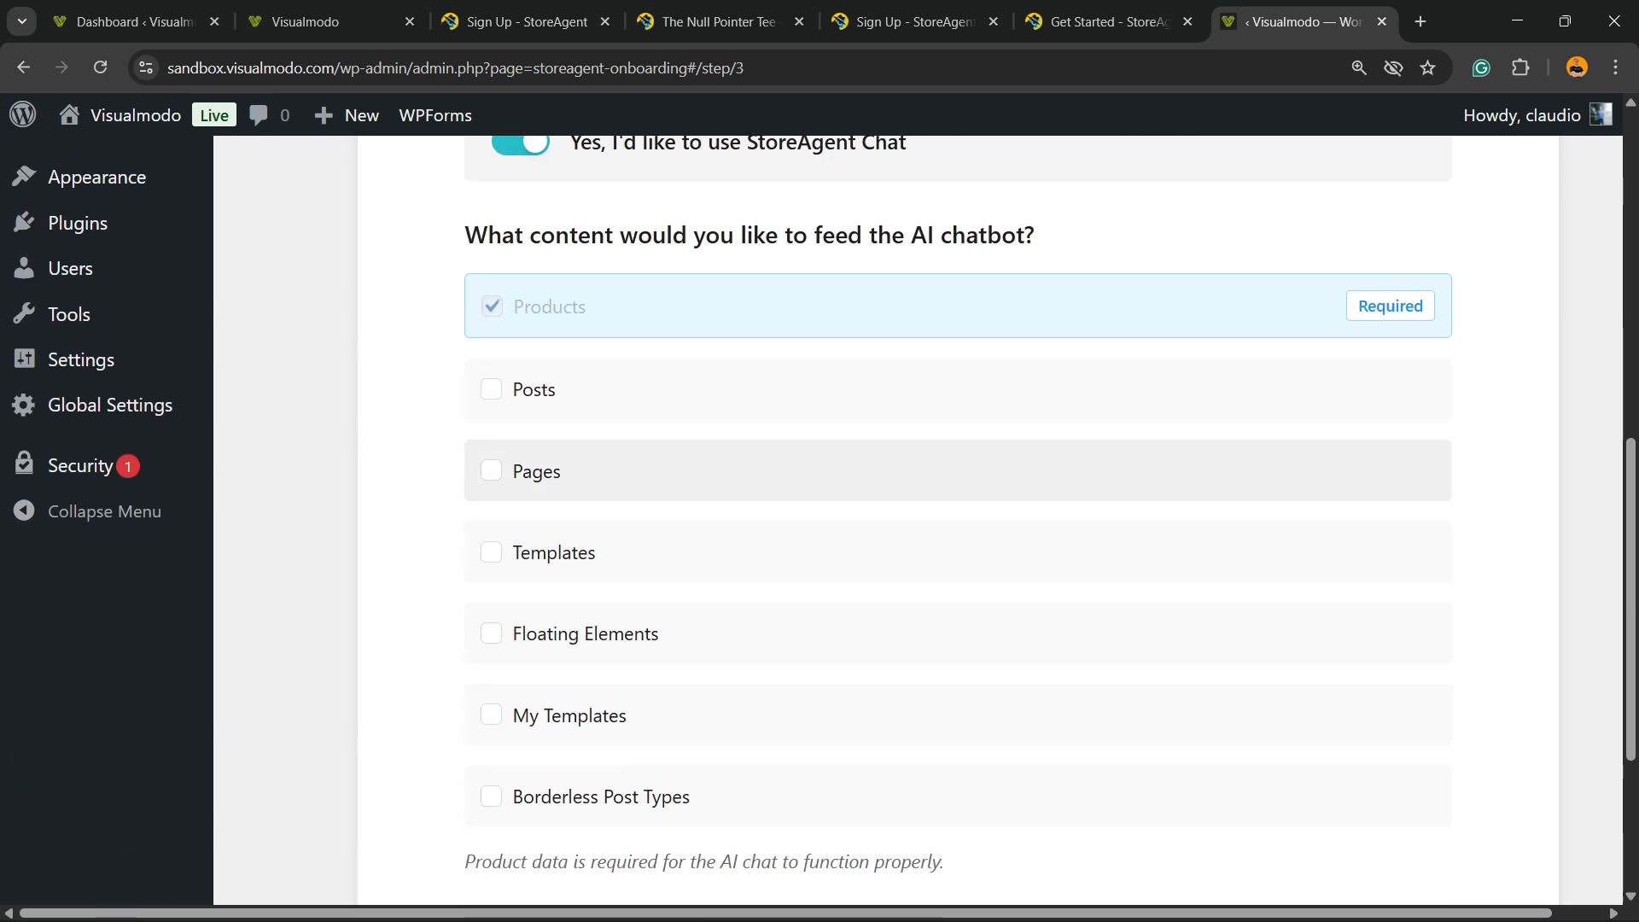
{"action": "scroll", "coordinate": [958, 410], "scroll_direction": "down", "scroll_amount": 3}
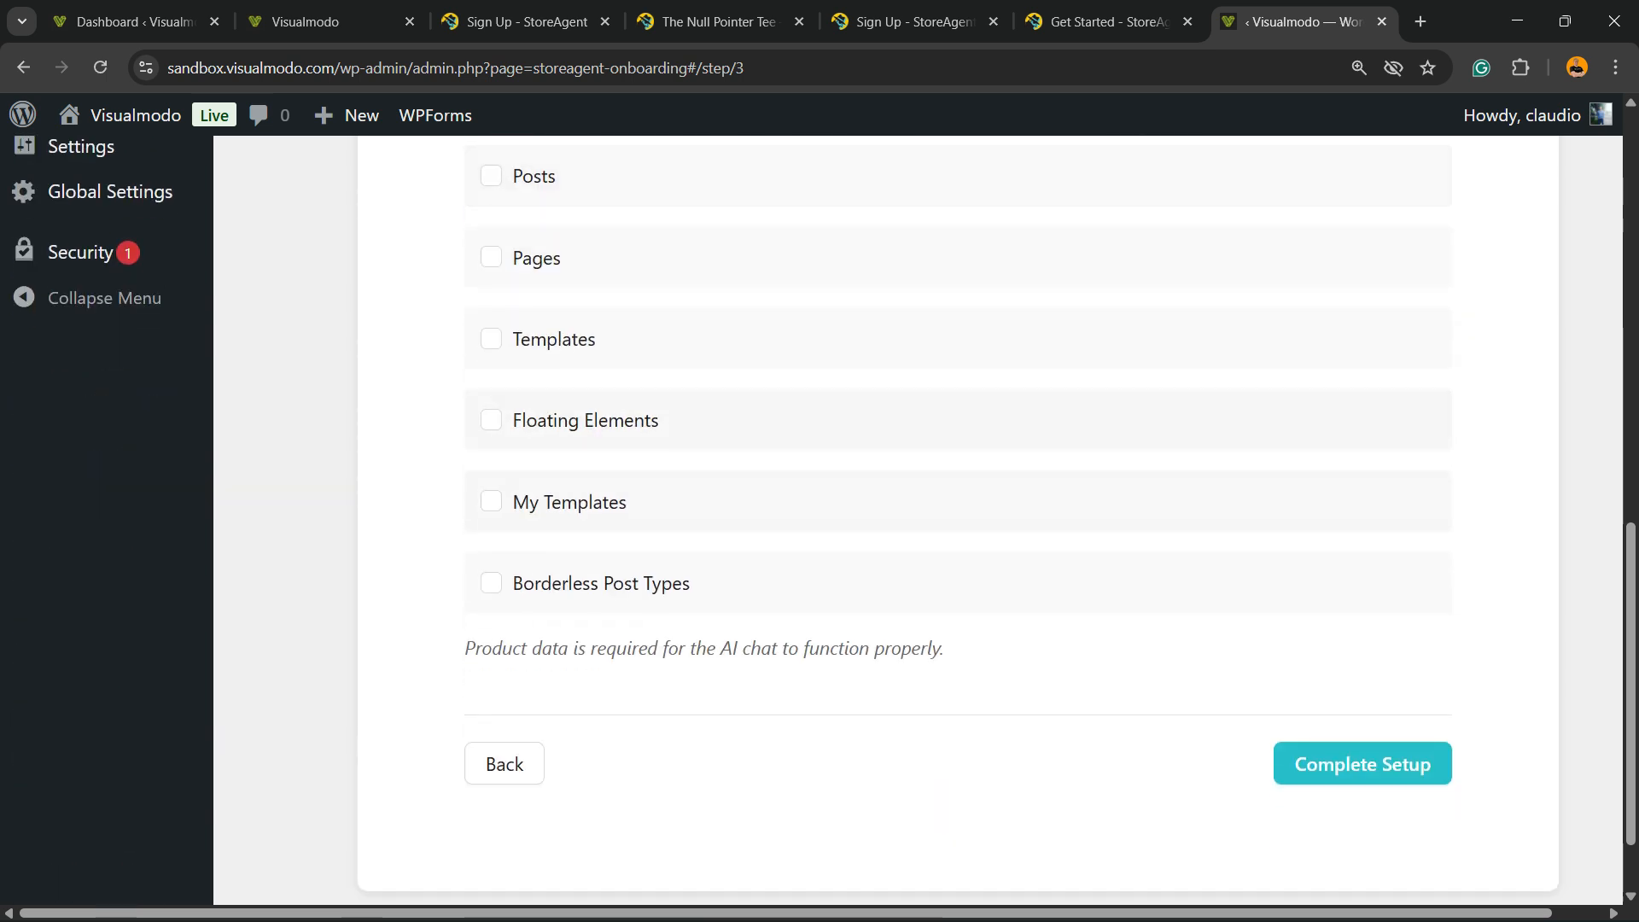
{"action": "scroll", "coordinate": [958, 427], "scroll_direction": "up", "scroll_amount": 7}
{"action": "scroll", "coordinate": [957, 512], "scroll_direction": "down", "scroll_amount": 2}
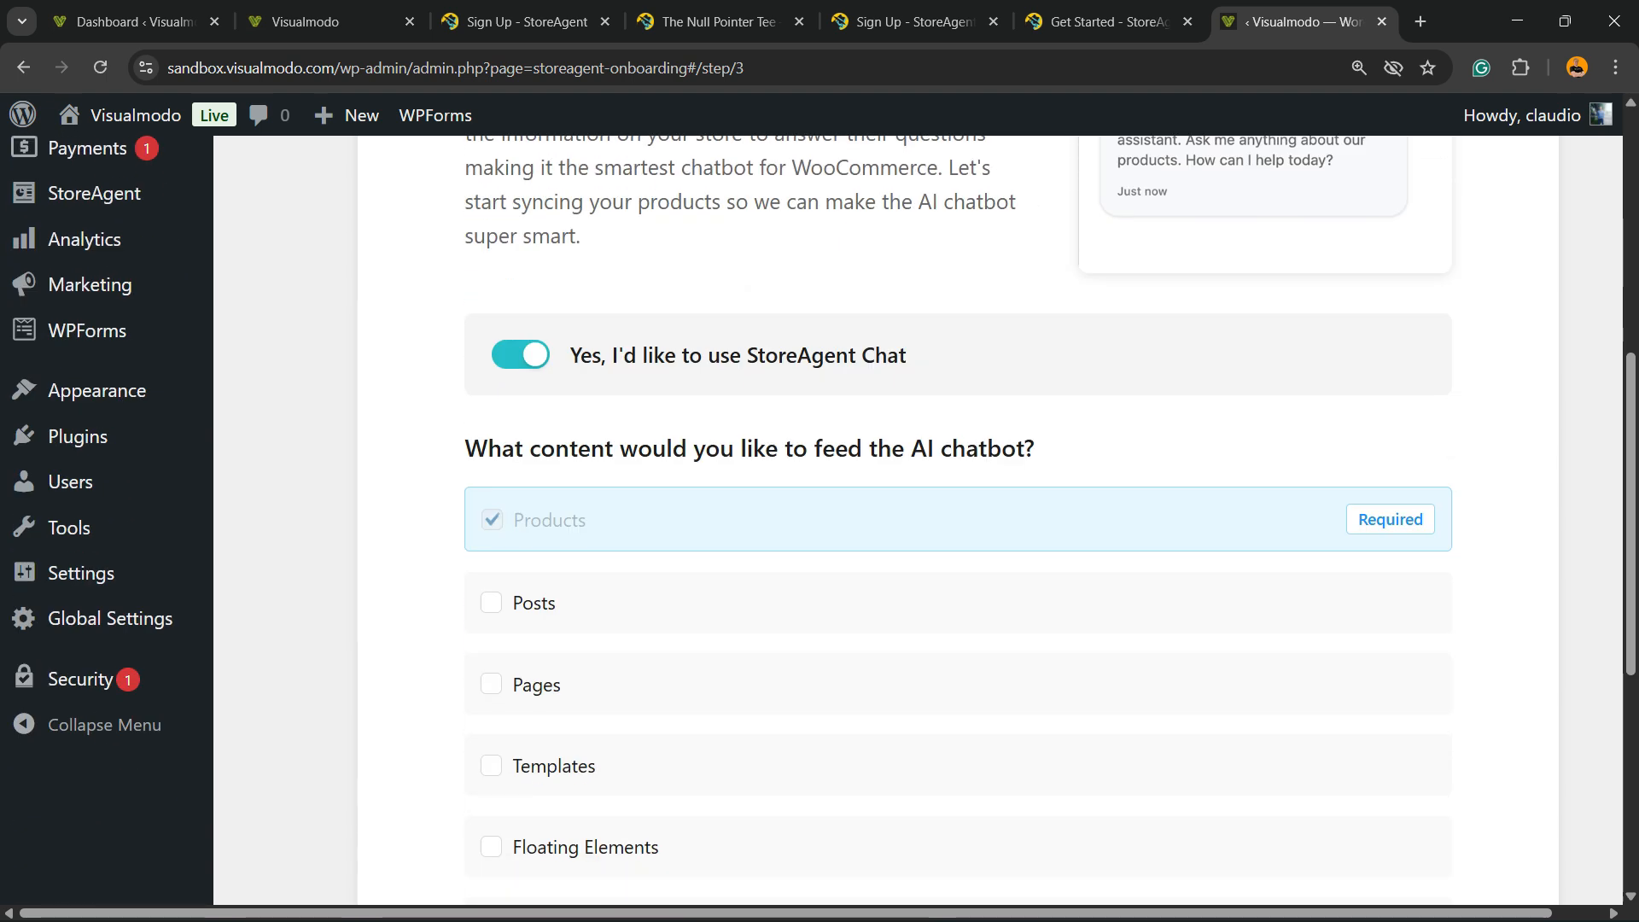
{"action": "scroll", "coordinate": [958, 512], "scroll_direction": "down", "scroll_amount": 2}
{"action": "scroll", "coordinate": [958, 512], "scroll_direction": "up", "scroll_amount": 1}
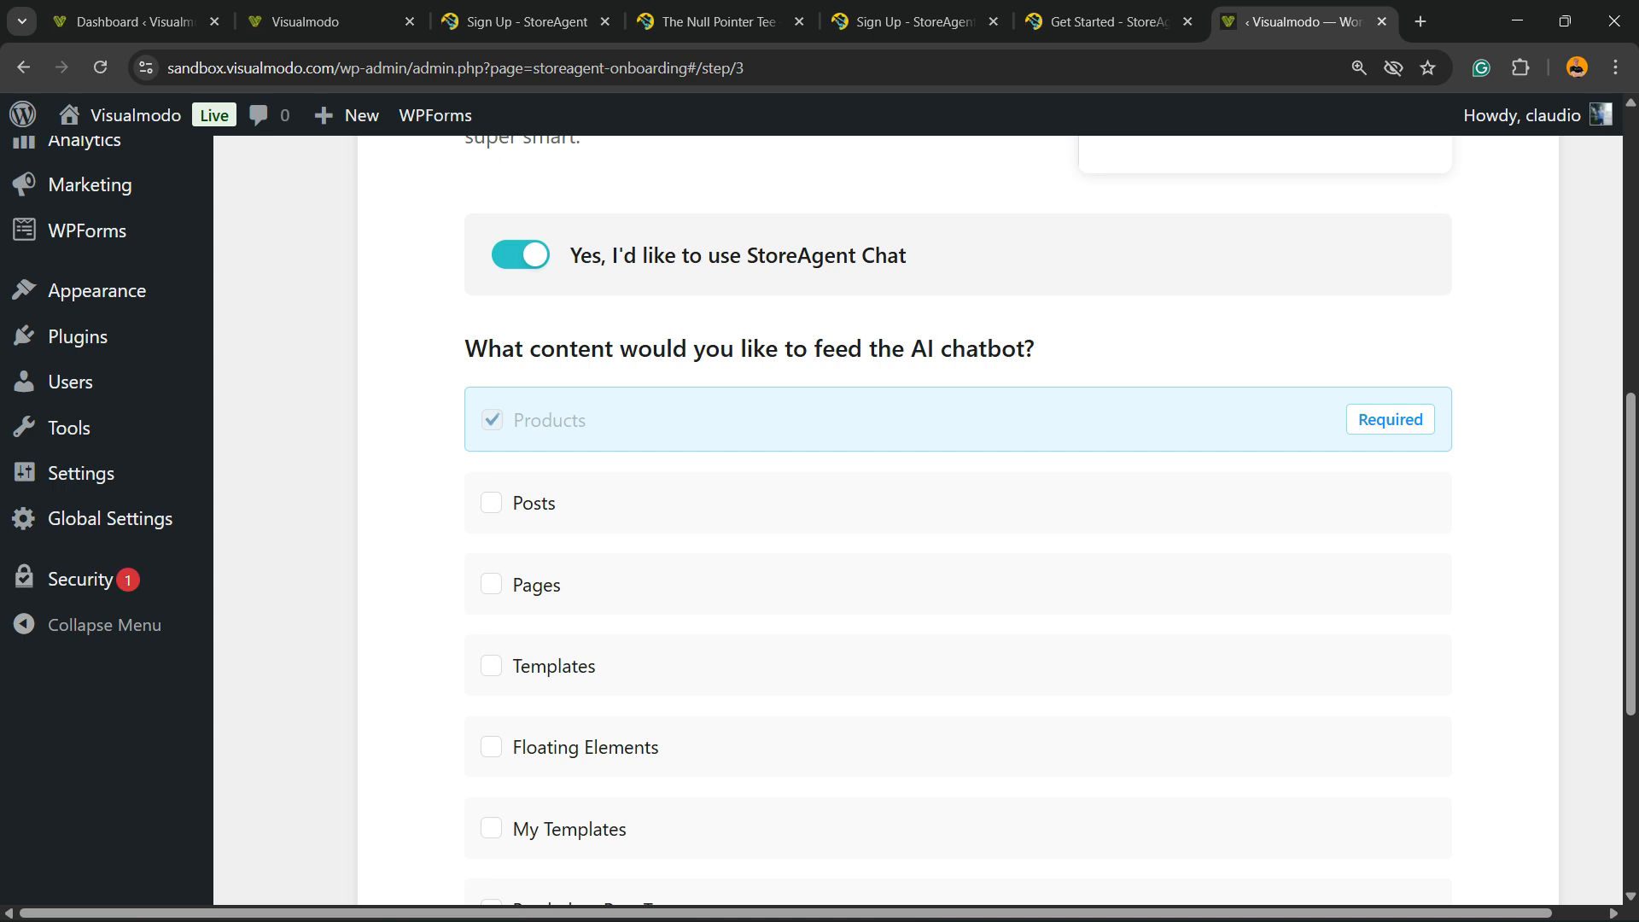
Complete the setup with StoreAgent Chat enabled and only Products feeding the chatbot
{"action": "scroll", "coordinate": [958, 320], "scroll_direction": "down", "scroll_amount": 5}
{"action": "left_click", "coordinate": [1362, 663]}
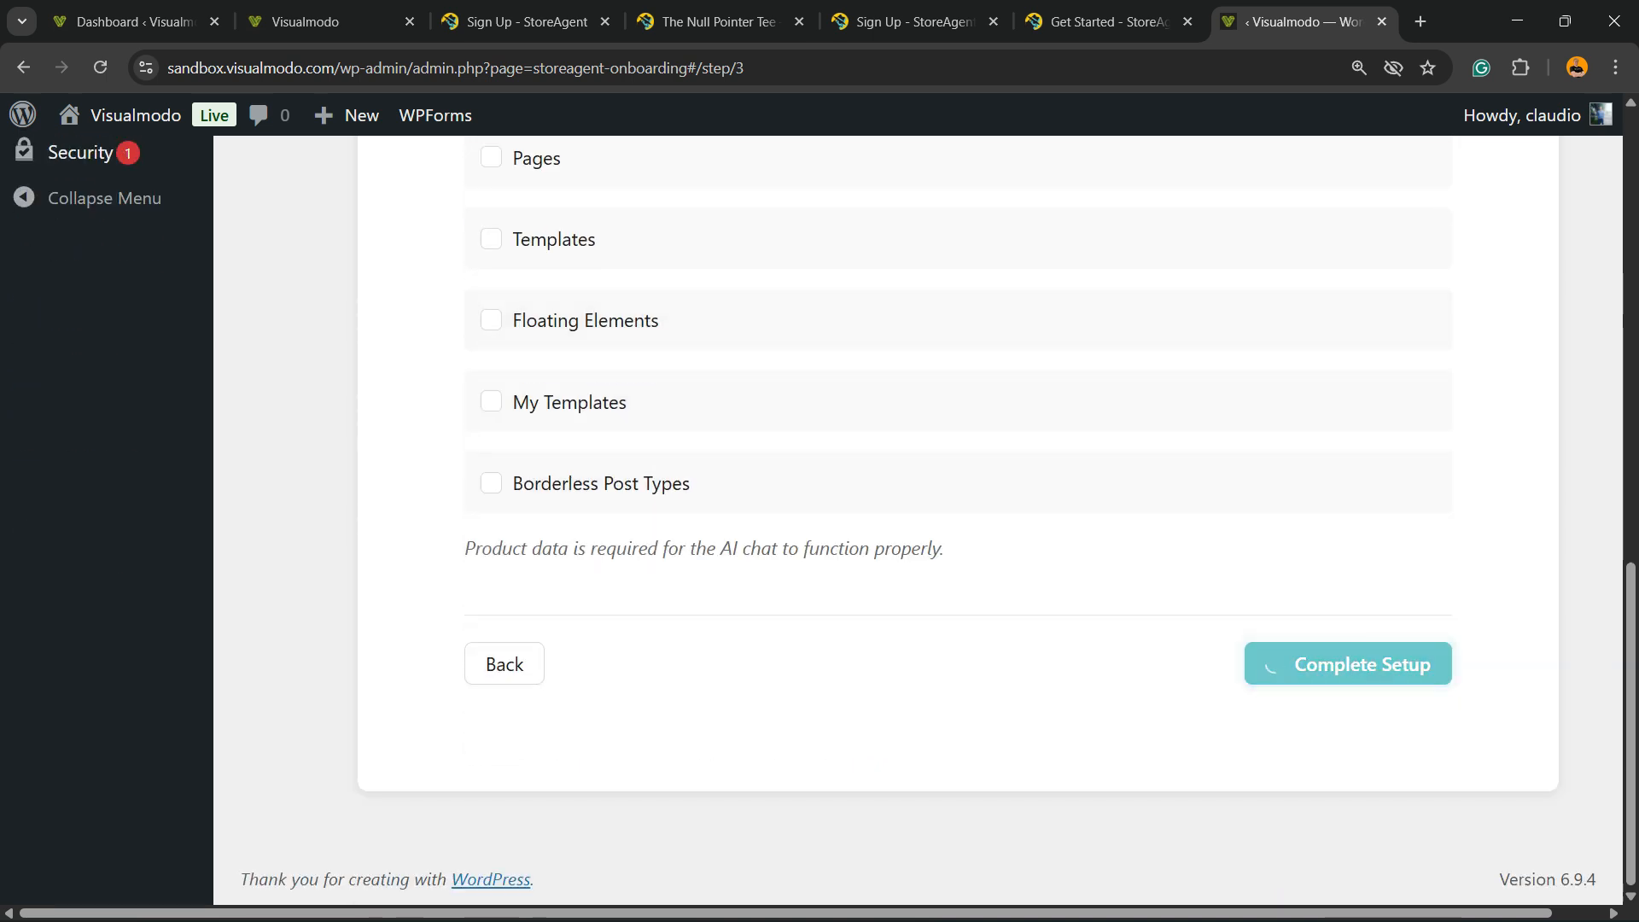
{"action": "scroll", "coordinate": [1280, 623], "scroll_direction": "up", "scroll_amount": 2}
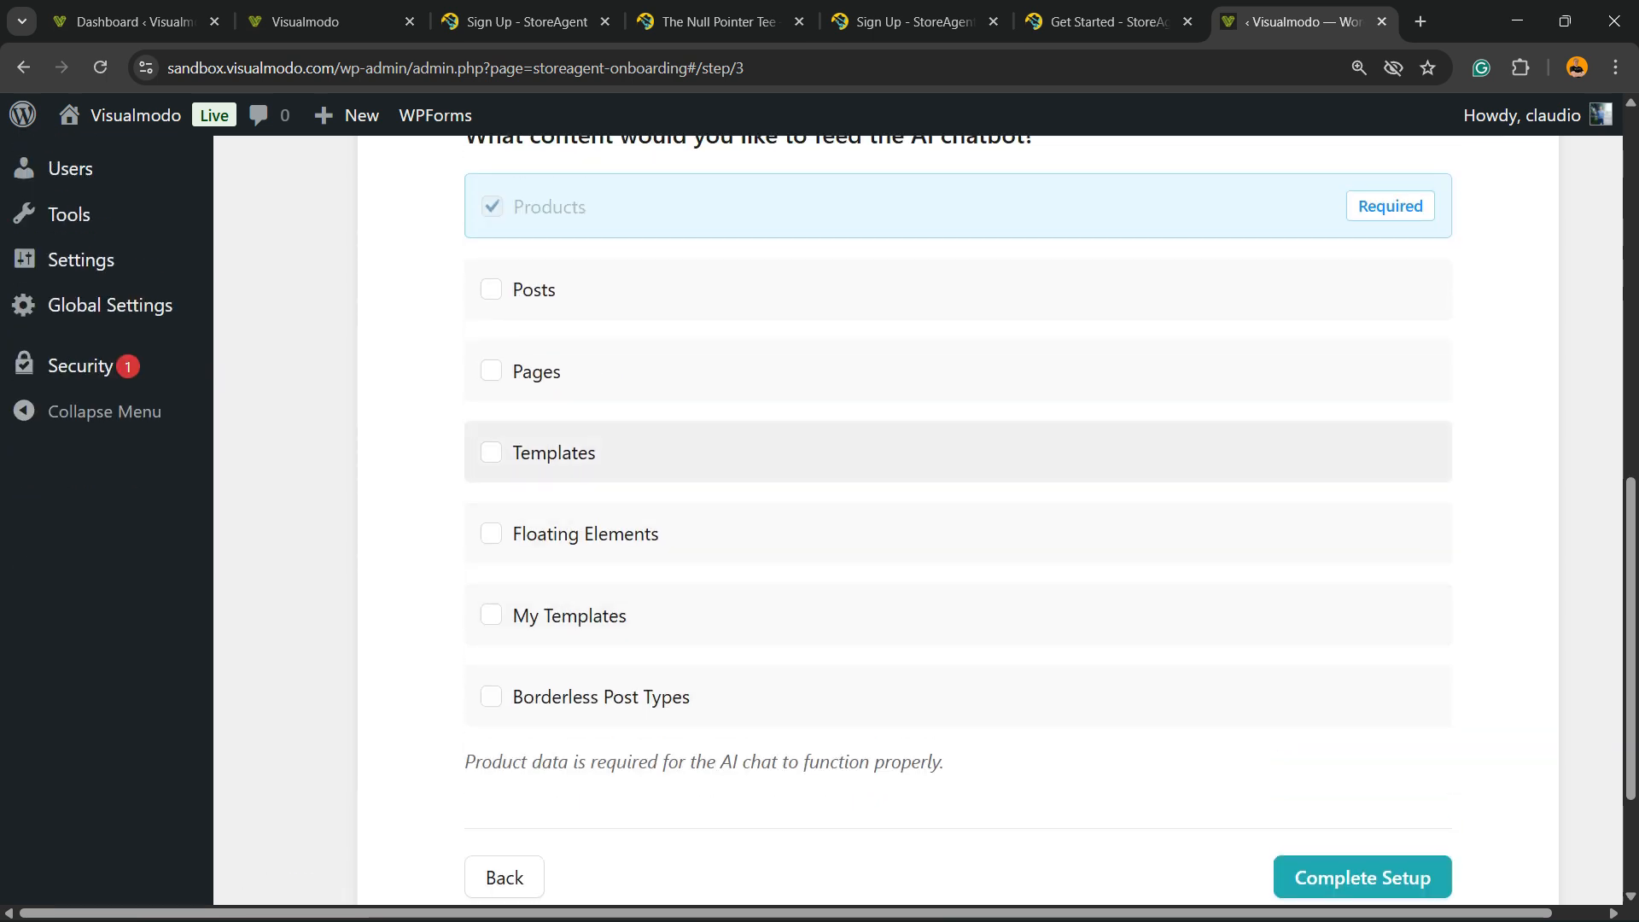
{"action": "scroll", "coordinate": [958, 453], "scroll_direction": "up", "scroll_amount": 4}
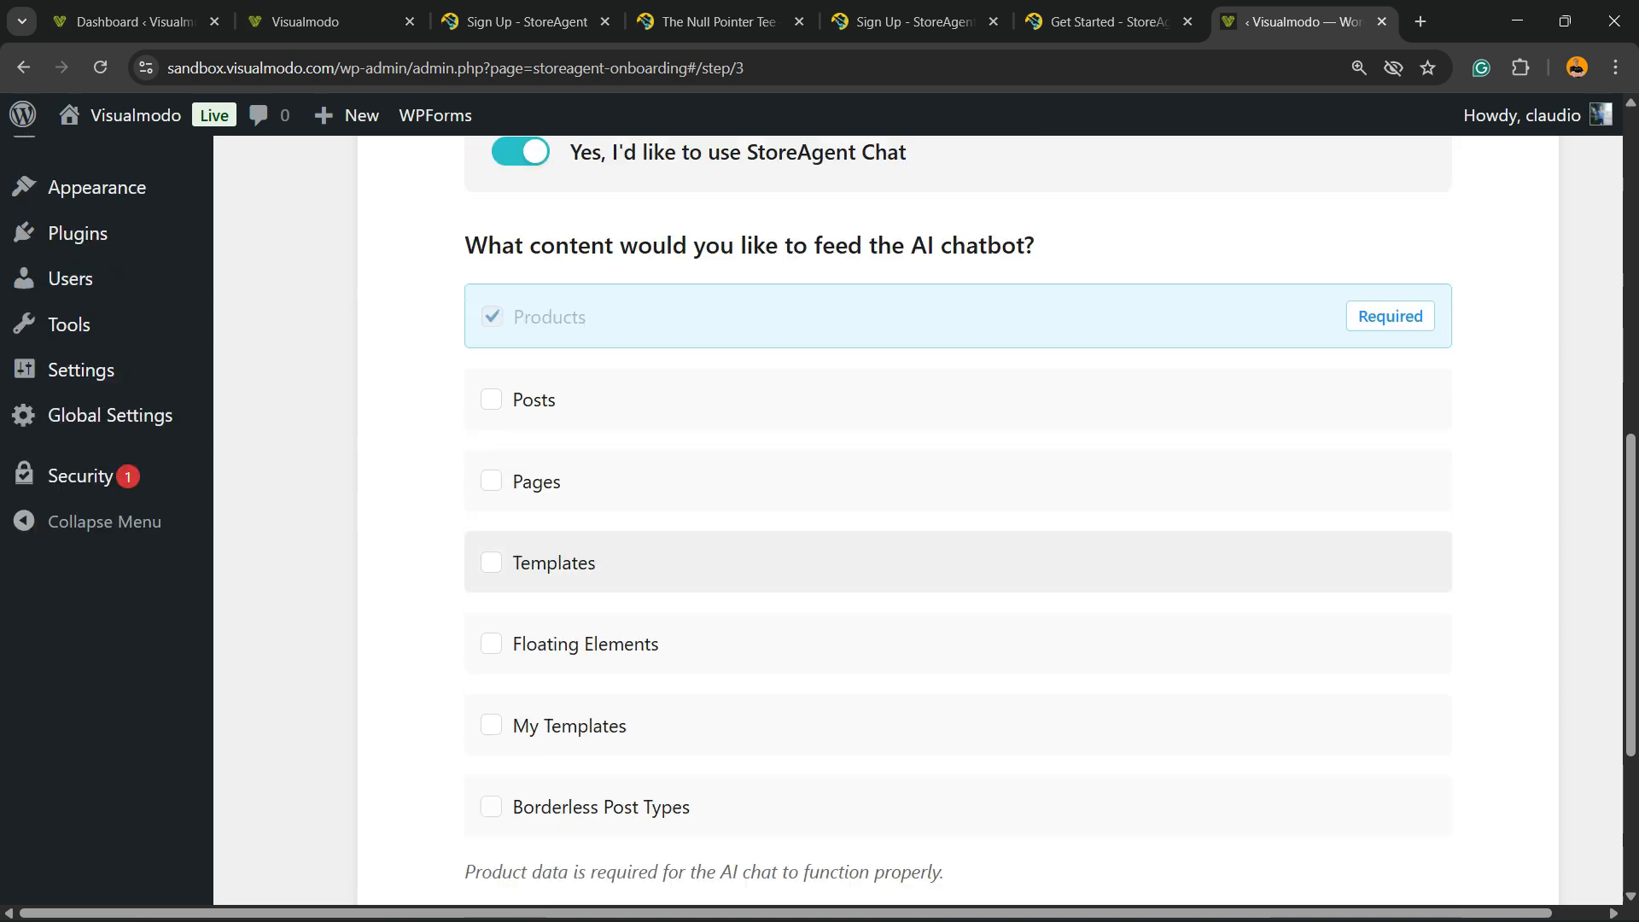
{"action": "scroll", "coordinate": [958, 452], "scroll_direction": "down", "scroll_amount": 1}
{"action": "scroll", "coordinate": [957, 513], "scroll_direction": "down", "scroll_amount": 1}
{"action": "scroll", "coordinate": [957, 512], "scroll_direction": "up", "scroll_amount": 3}
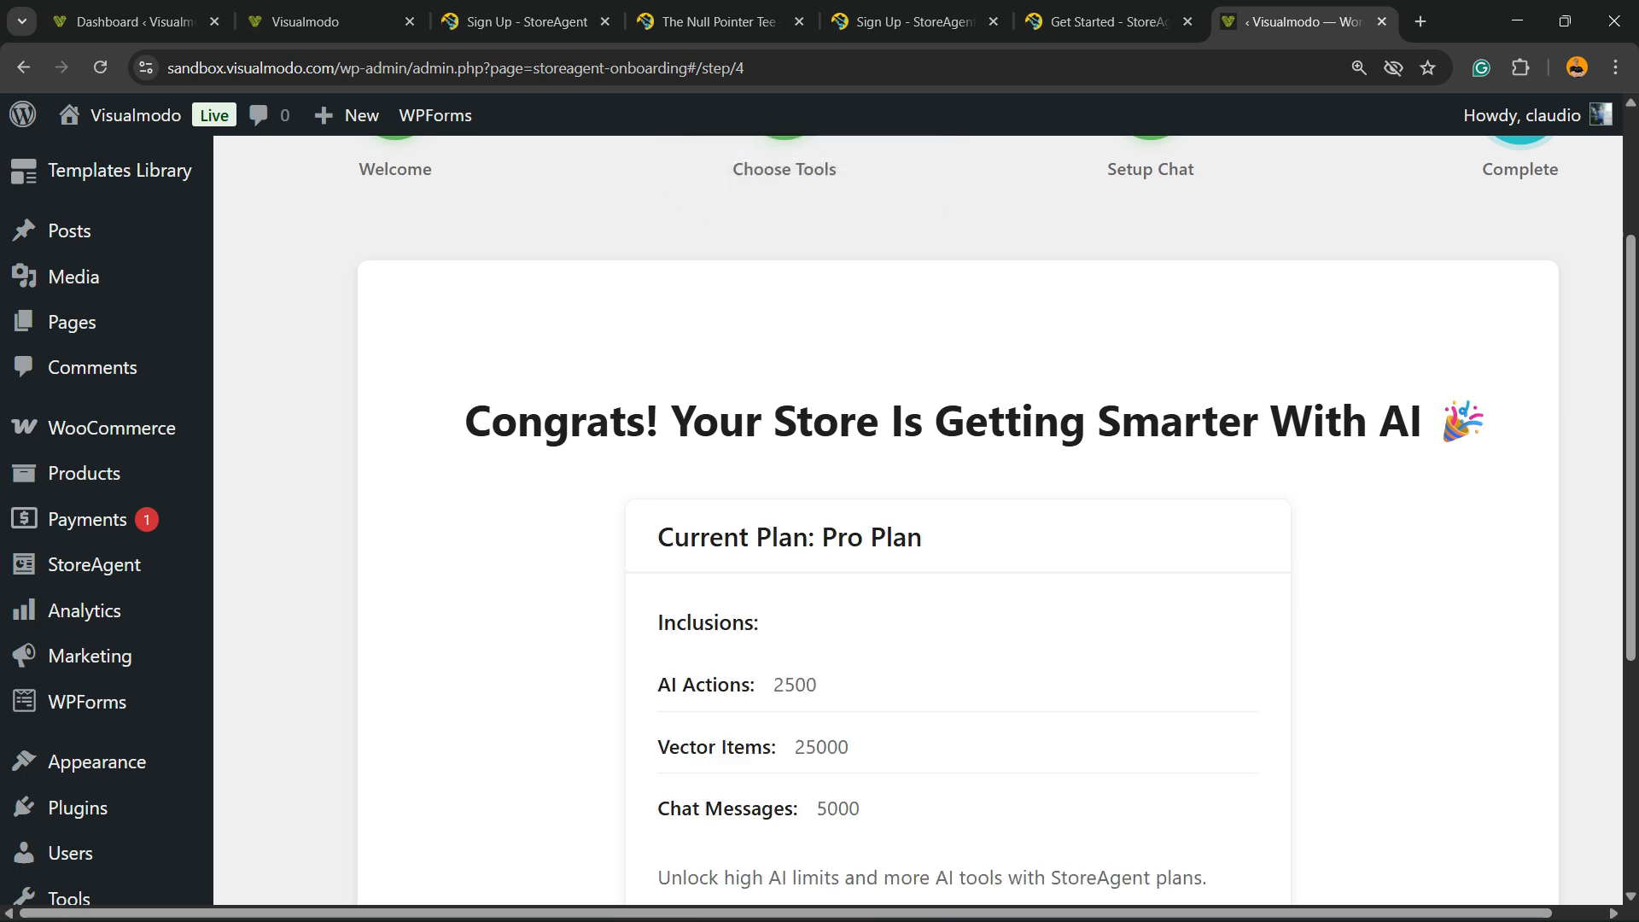
Review the current plan's inclusions and open StoreAgent's plan selection page
{"action": "scroll", "coordinate": [918, 521], "scroll_direction": "down", "scroll_amount": 2}
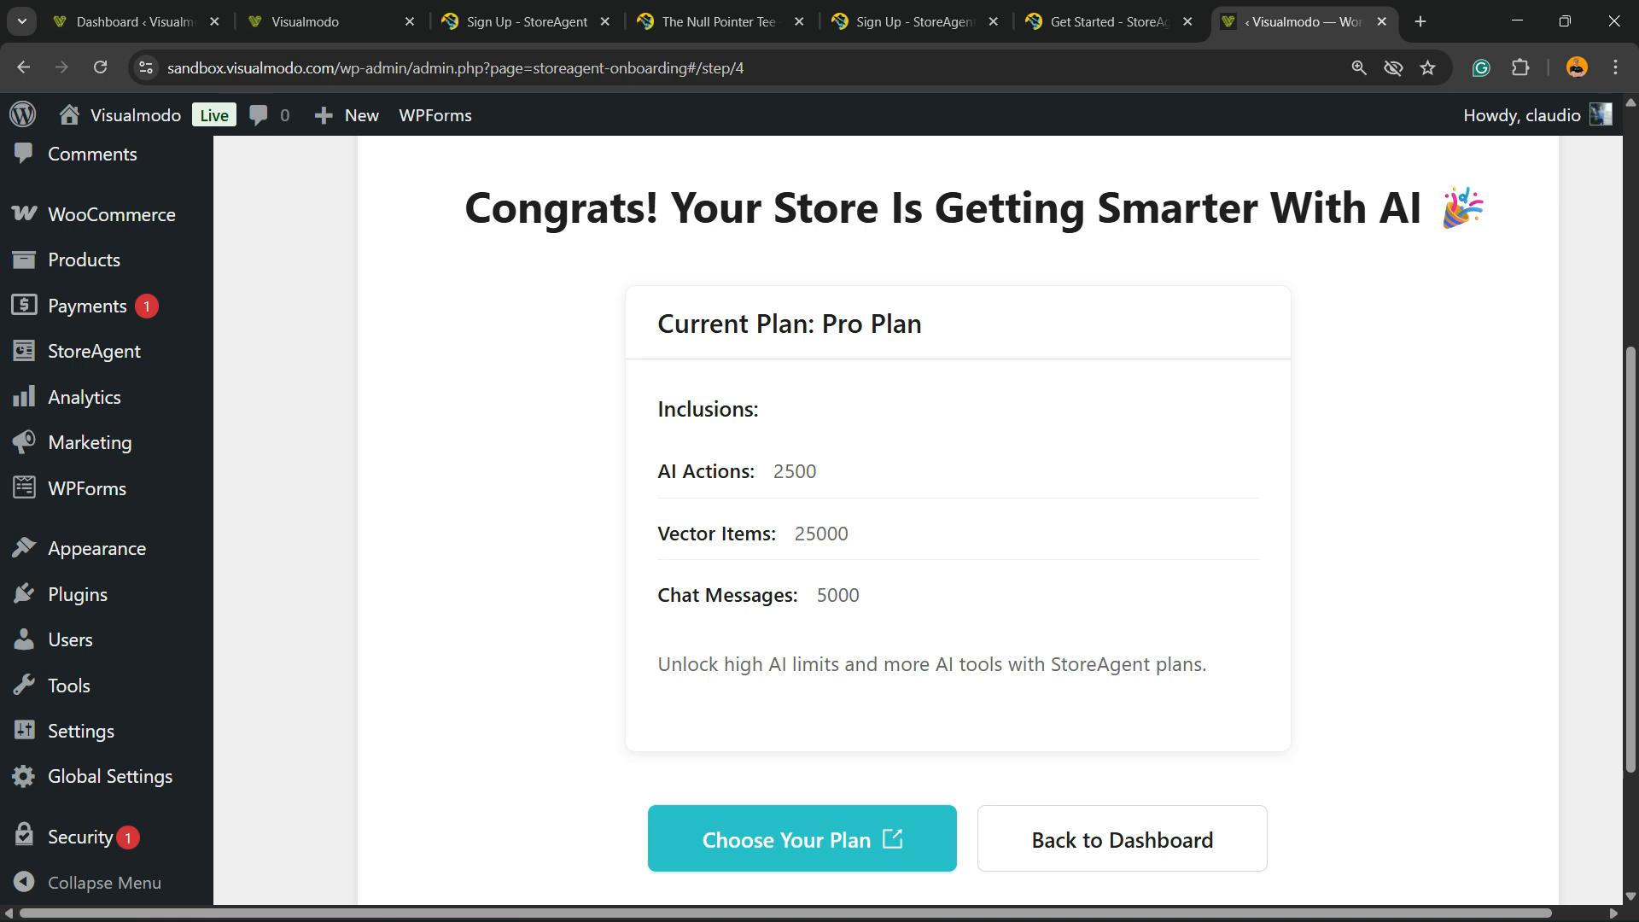
{"action": "scroll", "coordinate": [918, 521], "scroll_direction": "down", "scroll_amount": 2}
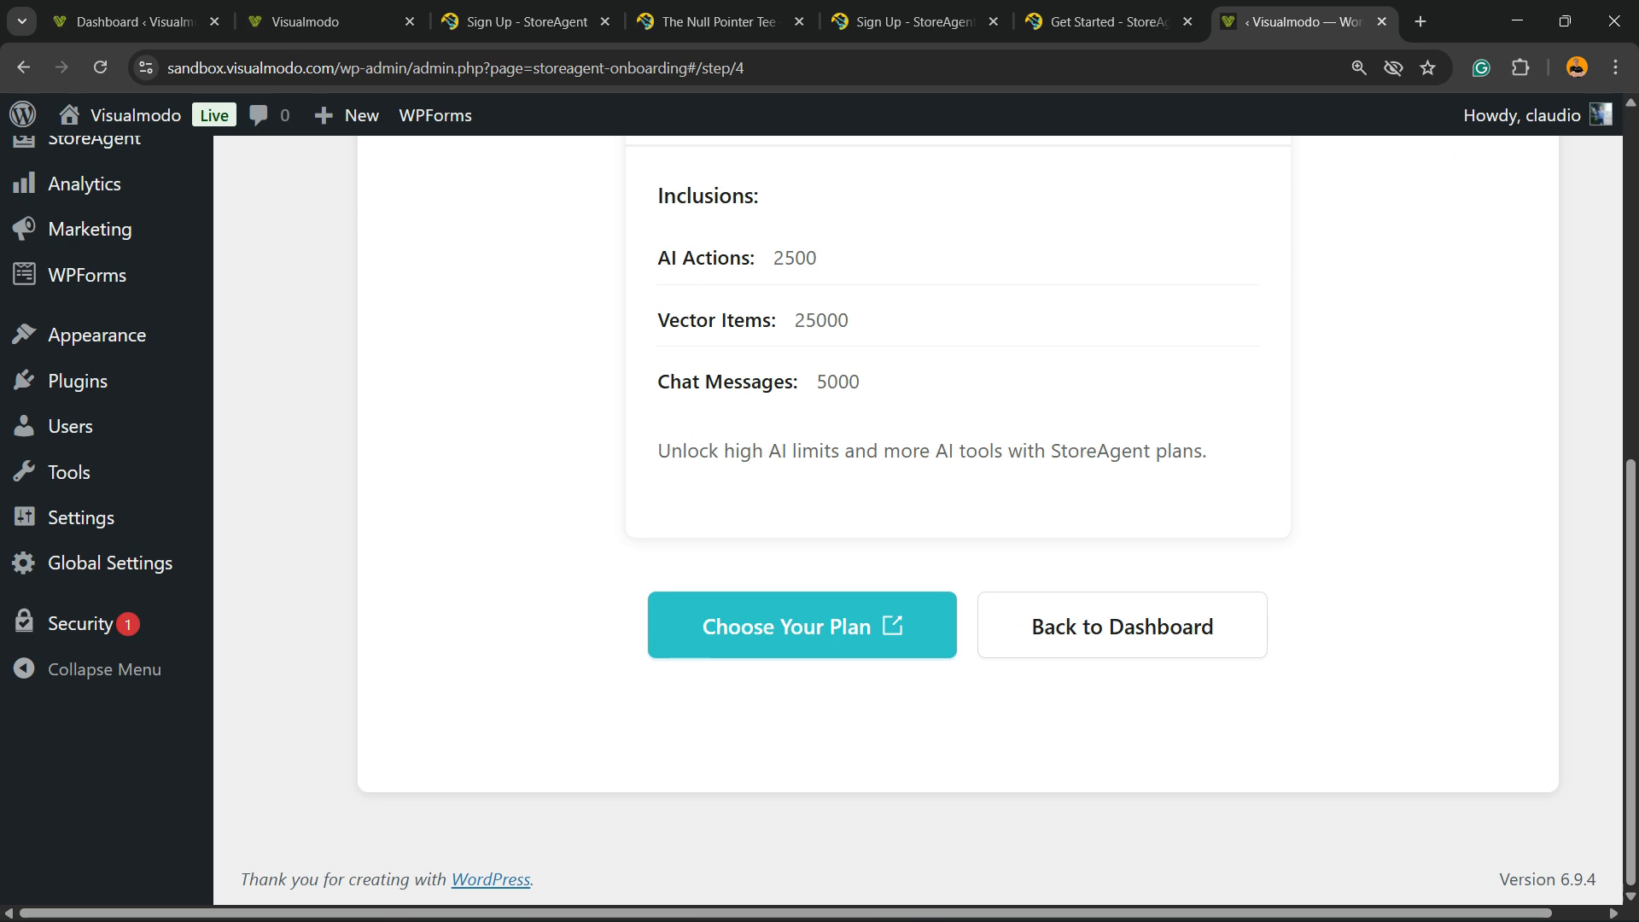
{"action": "left_click", "coordinate": [802, 625]}
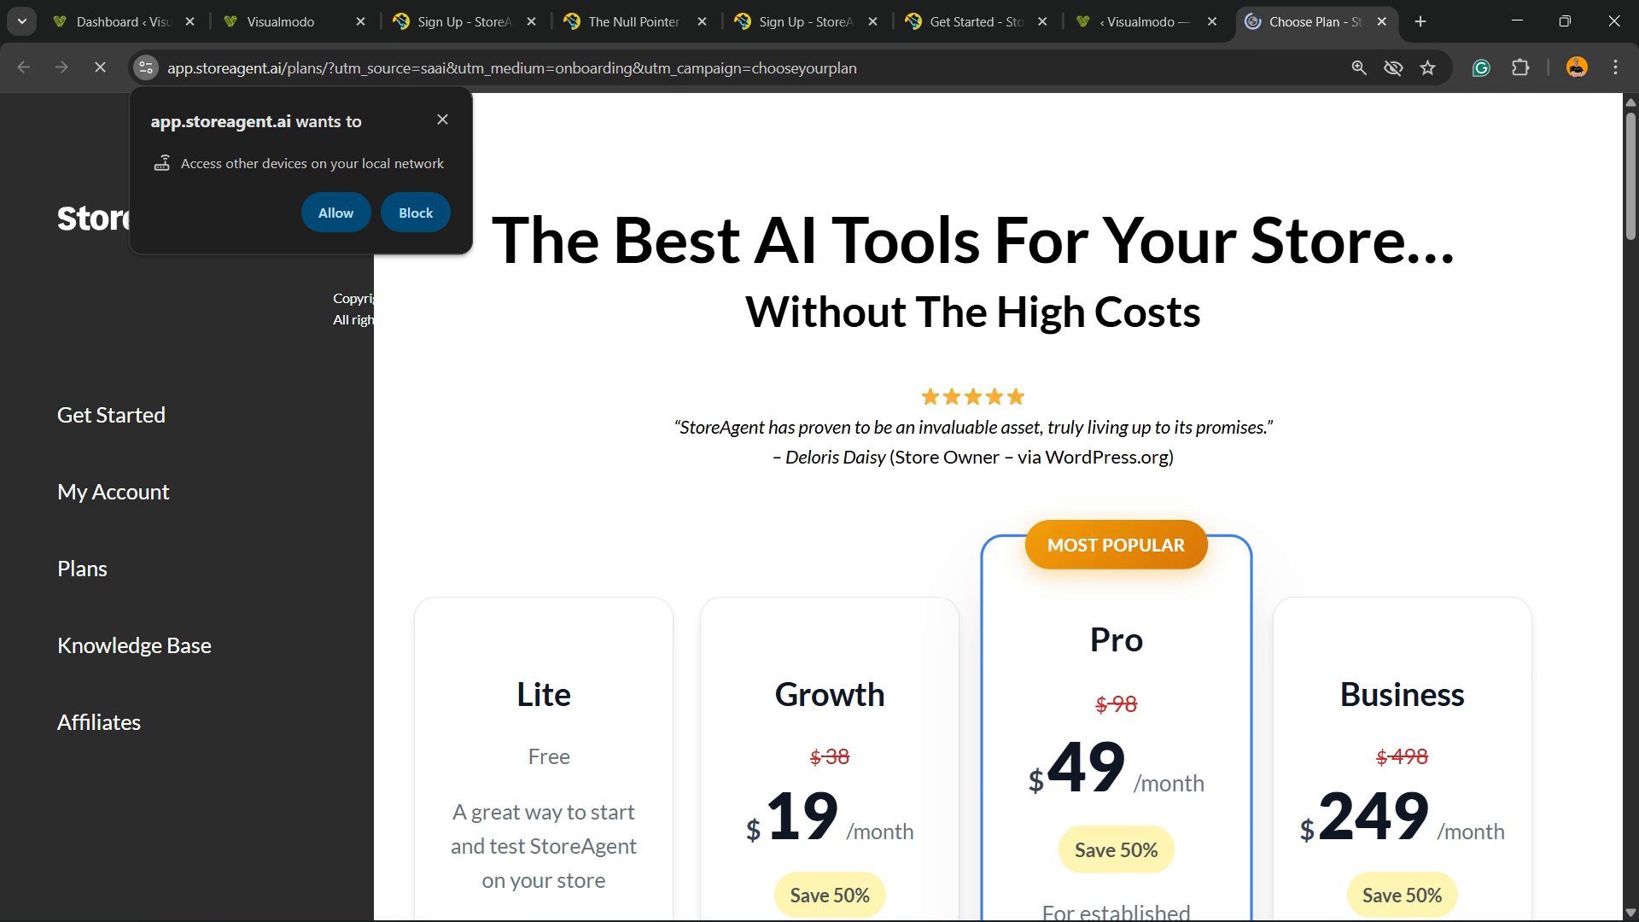
Compare the prices and features of the Lite, Growth, Pro and Business plans
{"action": "scroll", "coordinate": [998, 512], "scroll_direction": "down", "scroll_amount": 2}
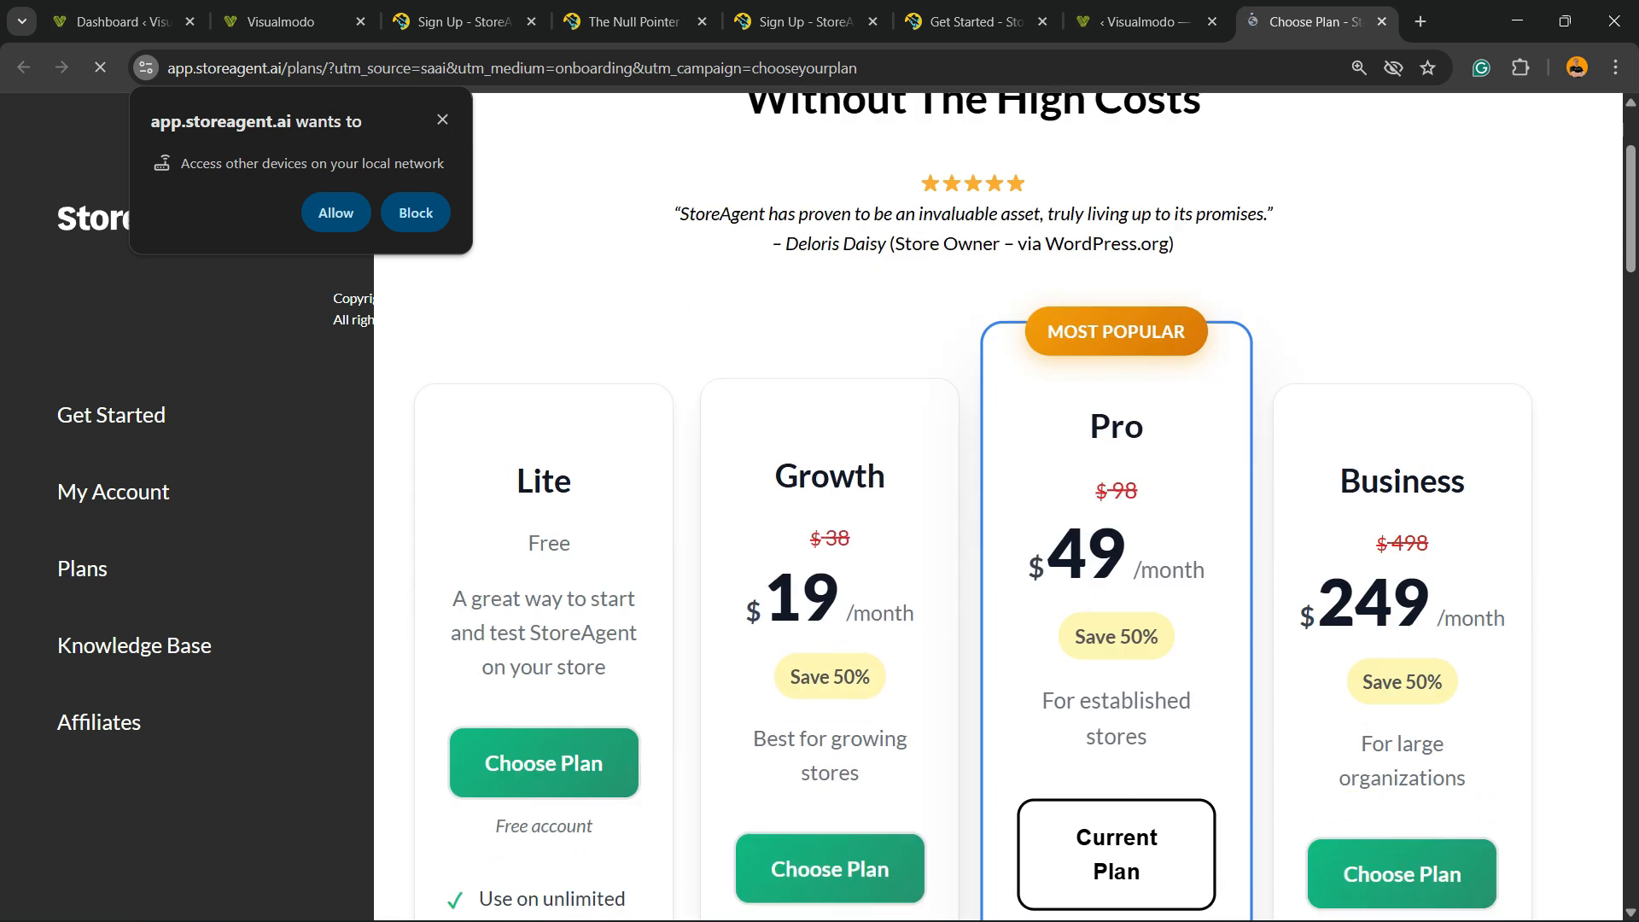
{"action": "scroll", "coordinate": [999, 512], "scroll_direction": "down", "scroll_amount": 7}
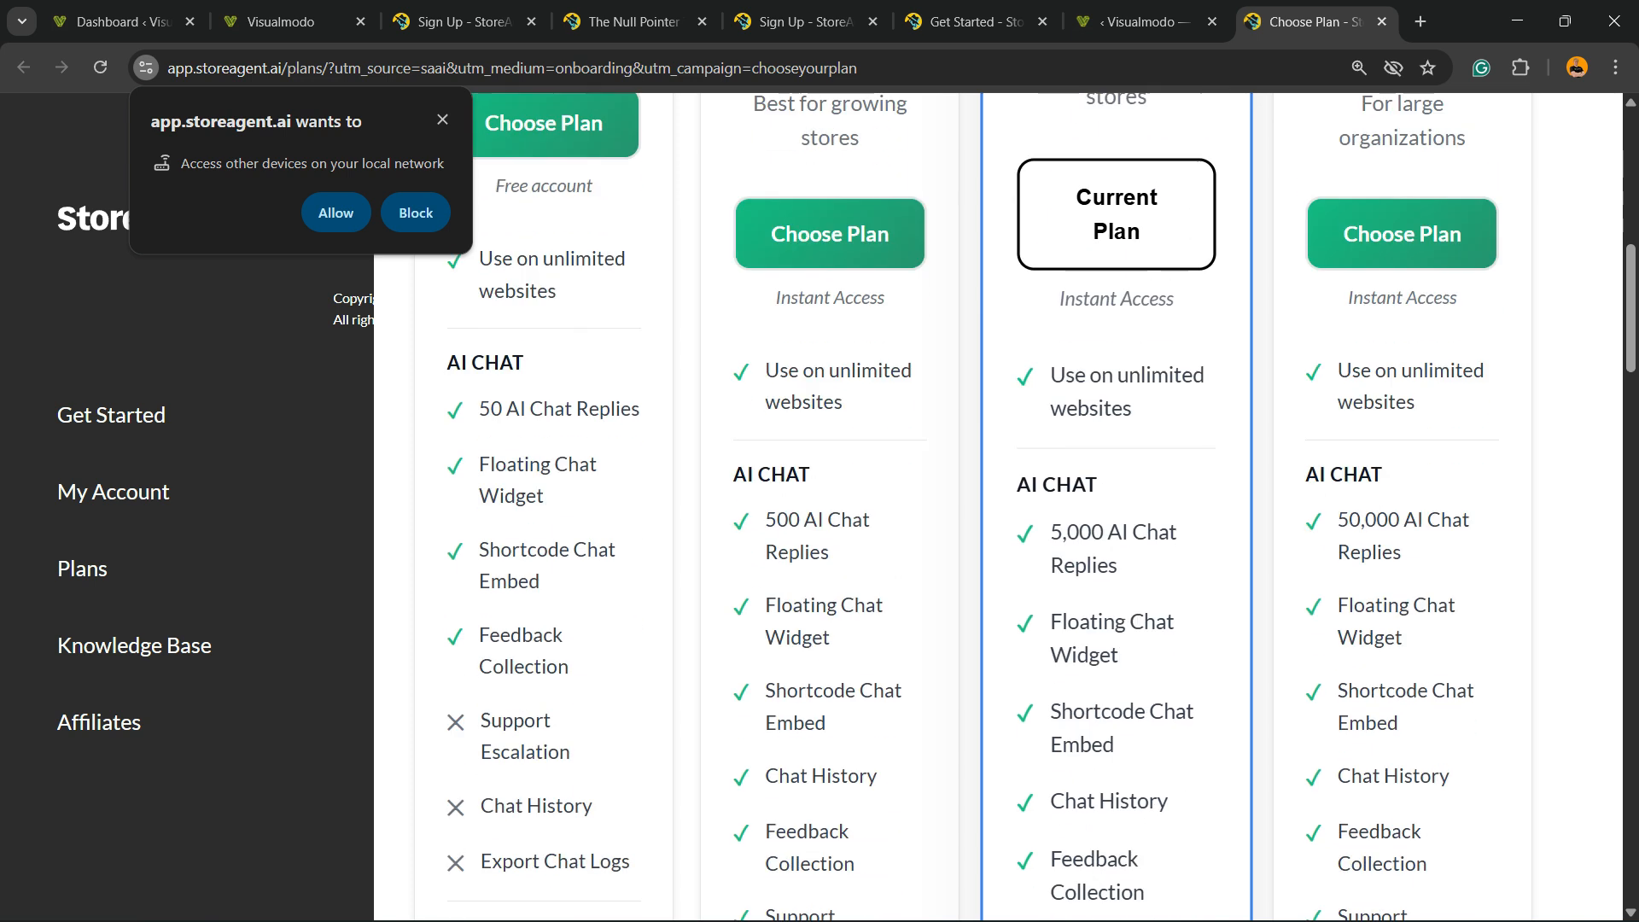
{"action": "scroll", "coordinate": [999, 512], "scroll_direction": "down", "scroll_amount": 12}
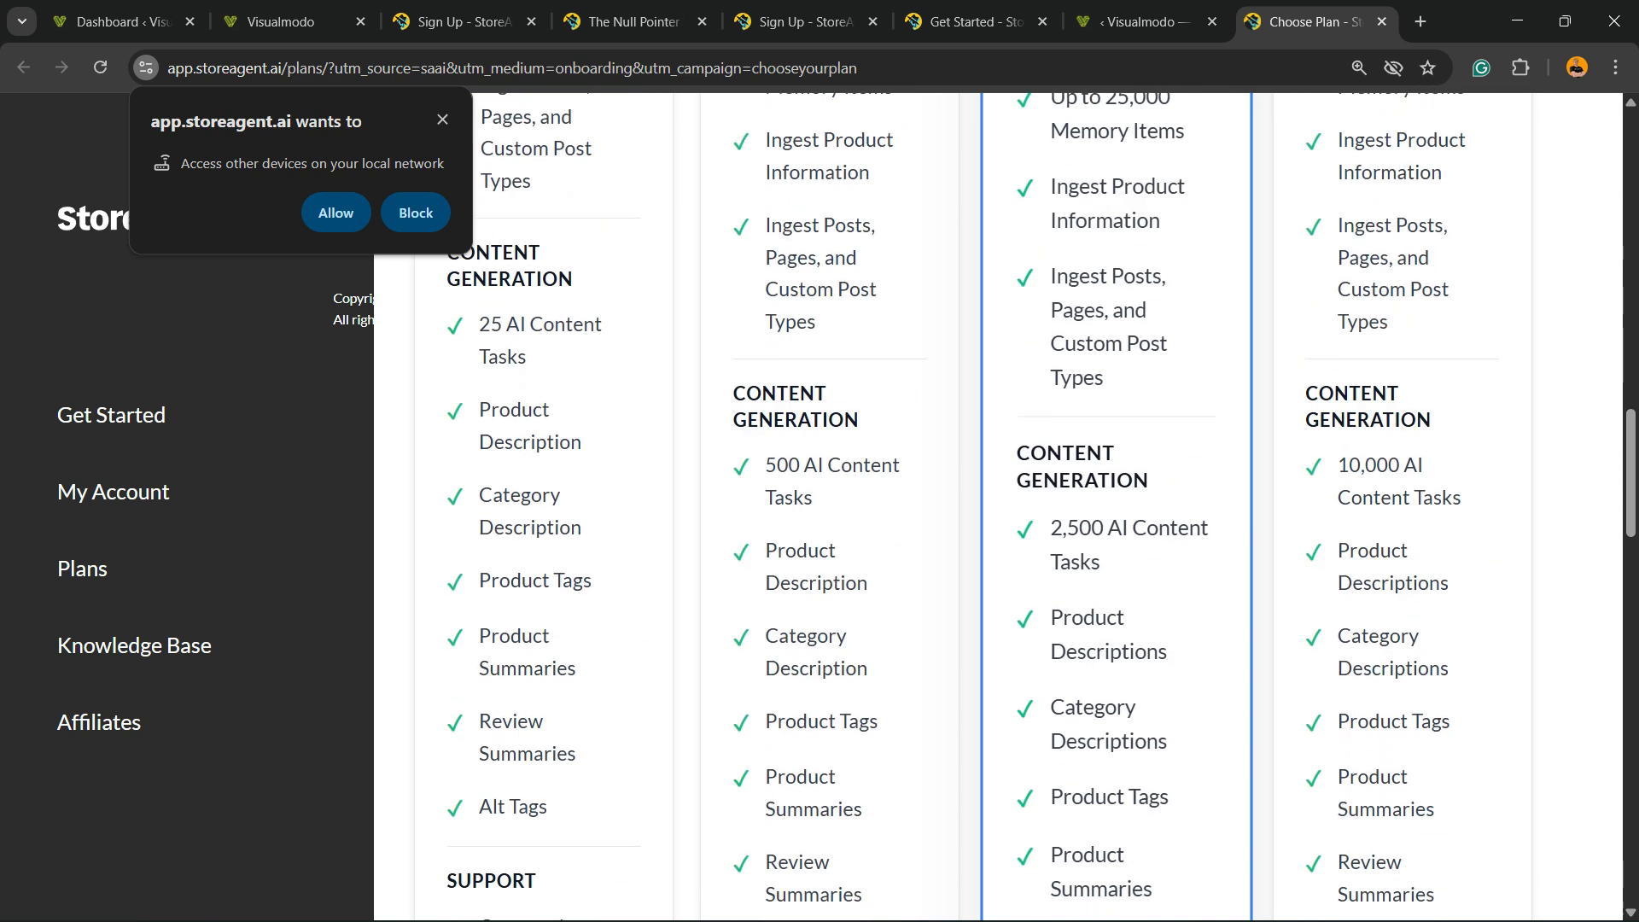
{"action": "scroll", "coordinate": [999, 512], "scroll_direction": "down", "scroll_amount": 5}
{"action": "scroll", "coordinate": [999, 512], "scroll_direction": "down", "scroll_amount": 3}
{"action": "scroll", "coordinate": [999, 513], "scroll_direction": "up", "scroll_amount": 20}
{"action": "scroll", "coordinate": [999, 512], "scroll_direction": "down", "scroll_amount": 20}
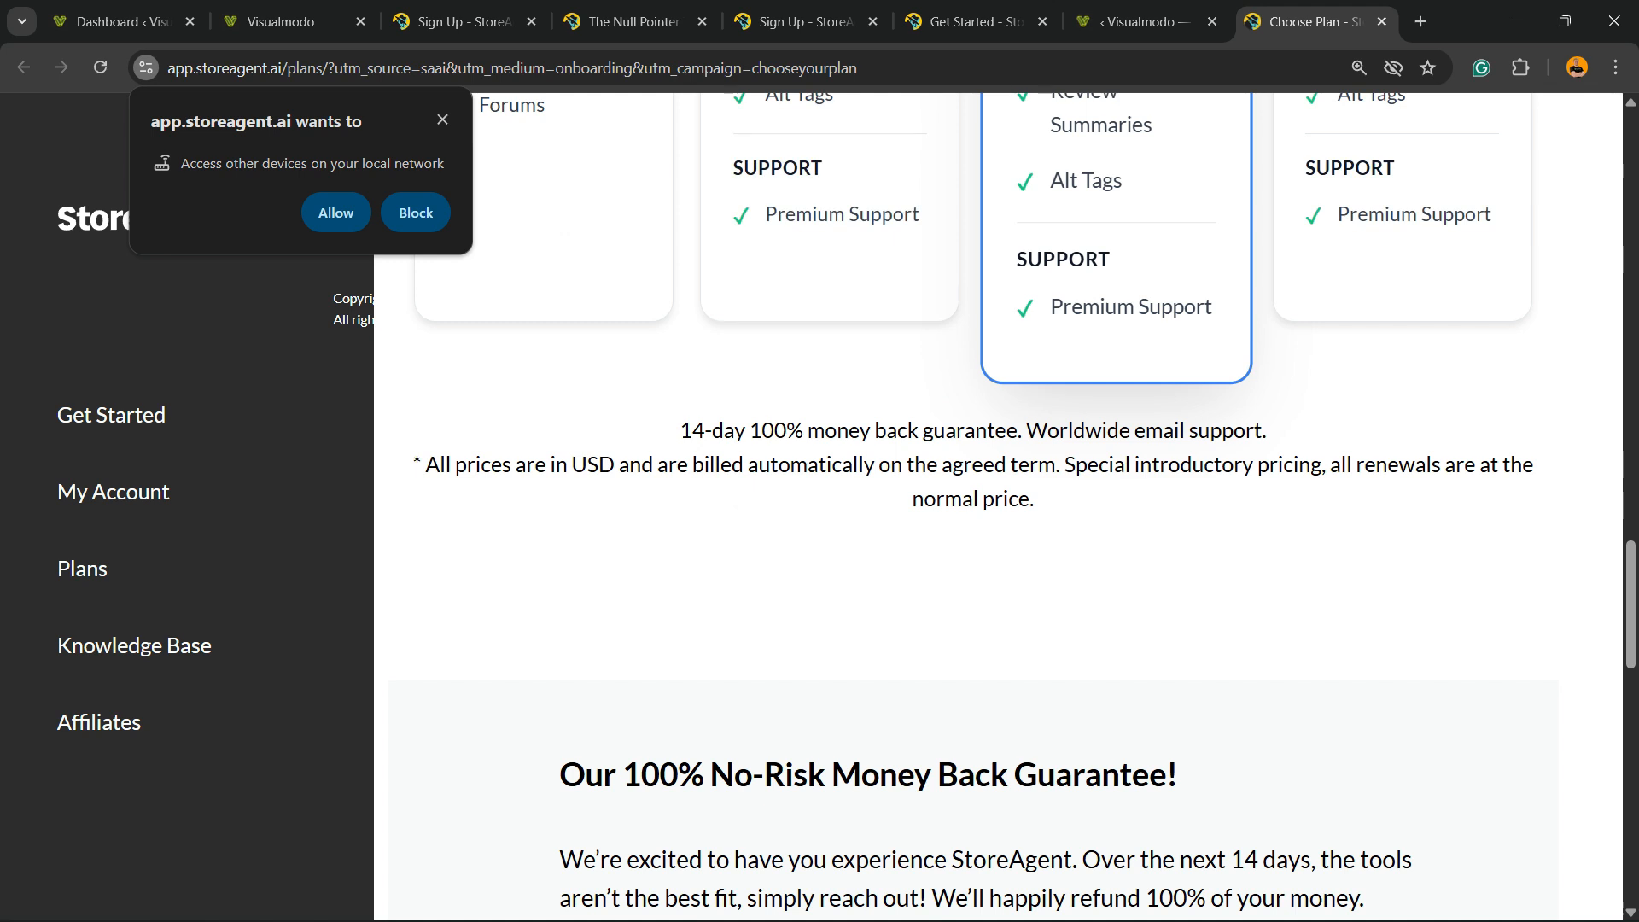
Highlight the money back guarantee line below the plans and review the guarantee and Frequently Asked Questions sections
{"action": "triple_click", "coordinate": [973, 430]}
{"action": "scroll", "coordinate": [999, 512], "scroll_direction": "down", "scroll_amount": 2}
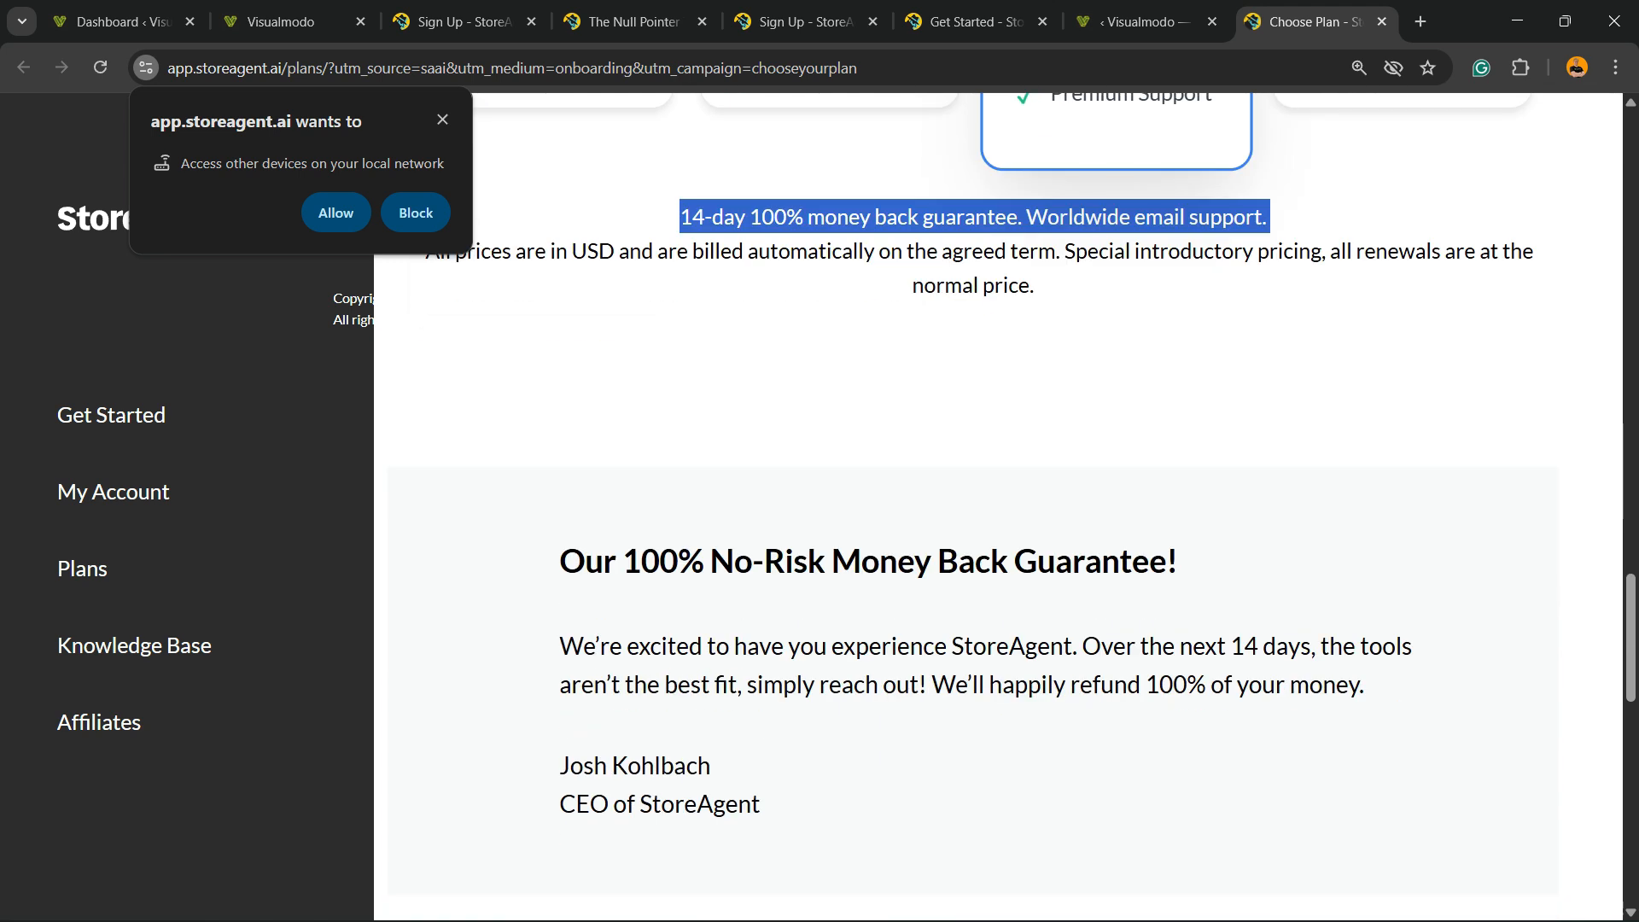
{"action": "scroll", "coordinate": [999, 512], "scroll_direction": "down", "scroll_amount": 6}
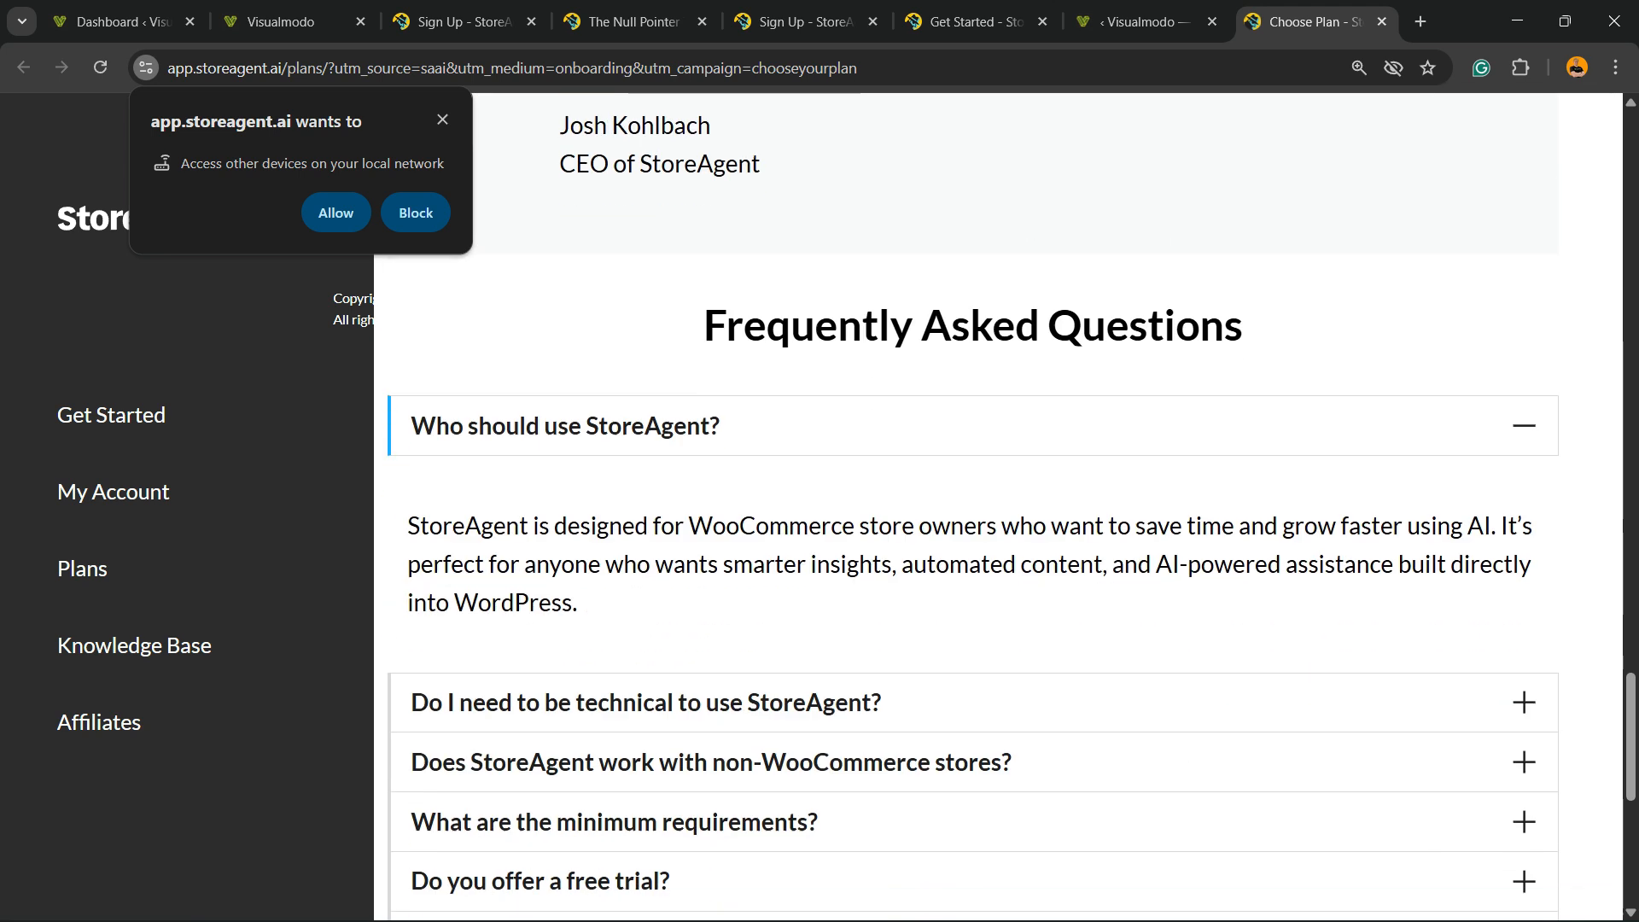
{"action": "scroll", "coordinate": [999, 512], "scroll_direction": "down", "scroll_amount": 6}
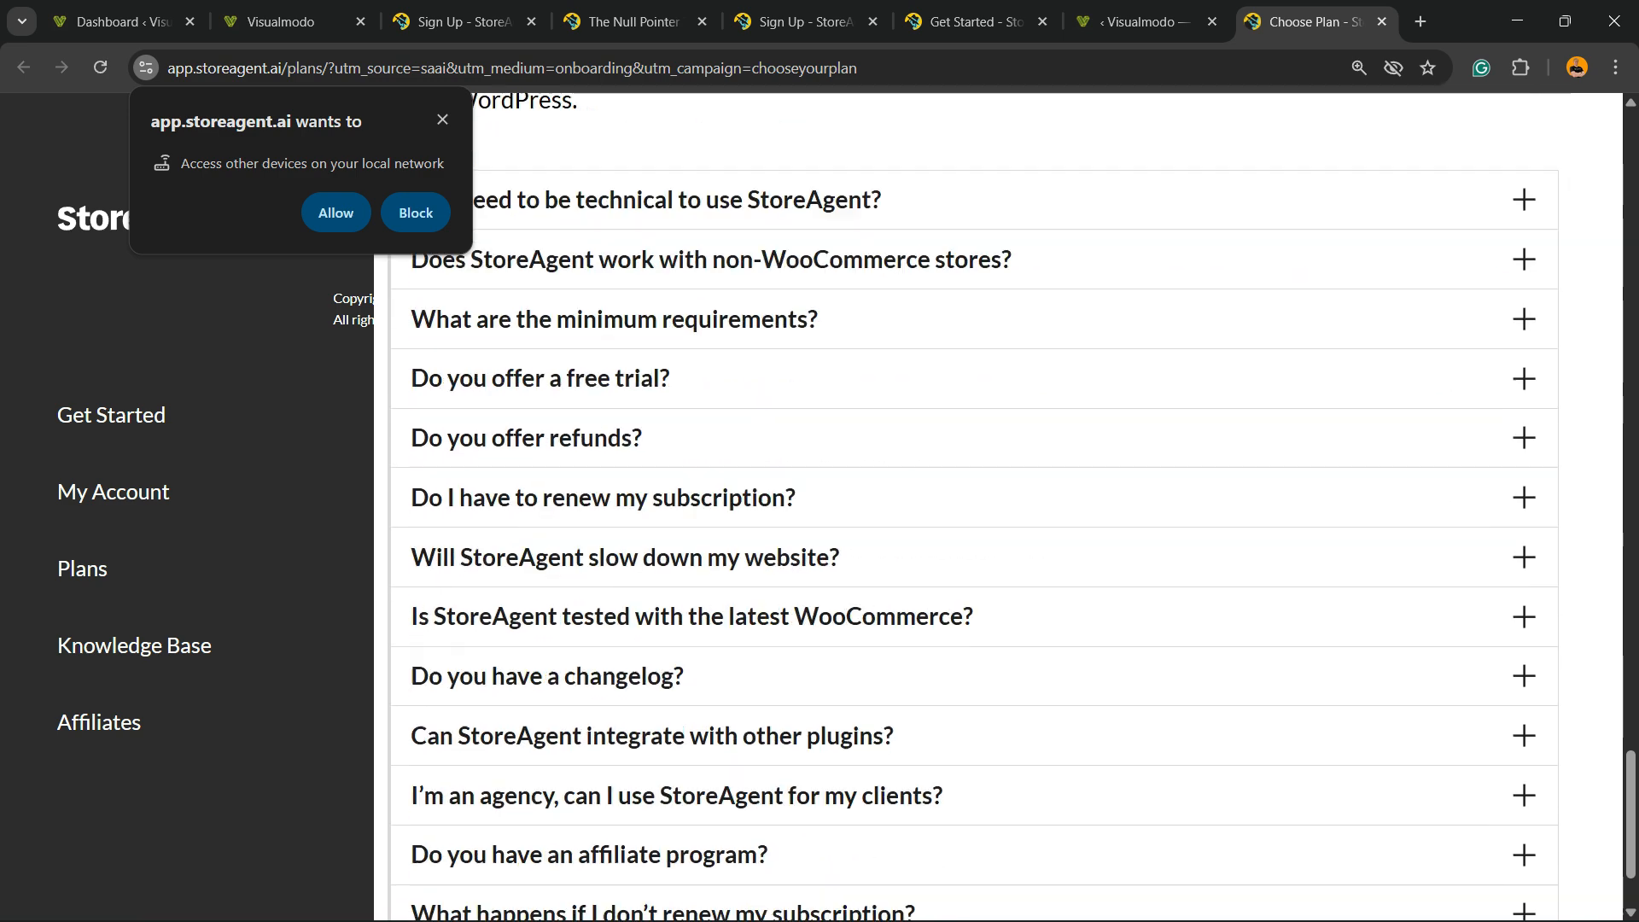
Leave the plans page for the onboarding summary and return from there to the StoreAgent dashboard
{"action": "scroll", "coordinate": [998, 512], "scroll_direction": "up", "scroll_amount": 20}
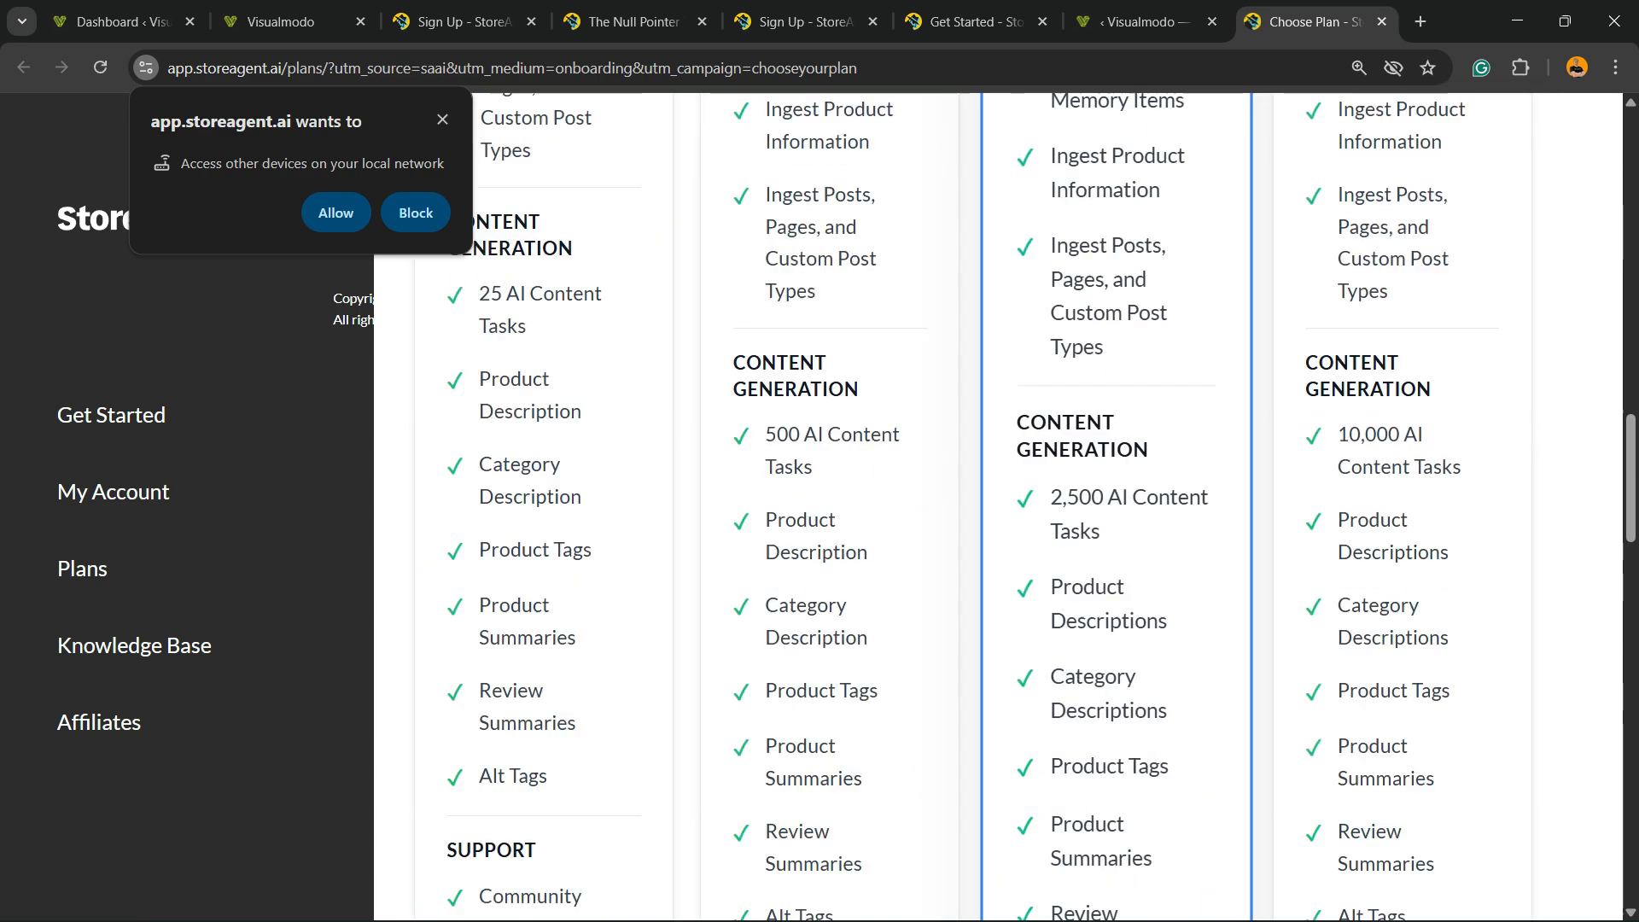
{"action": "scroll", "coordinate": [999, 512], "scroll_direction": "up", "scroll_amount": 4}
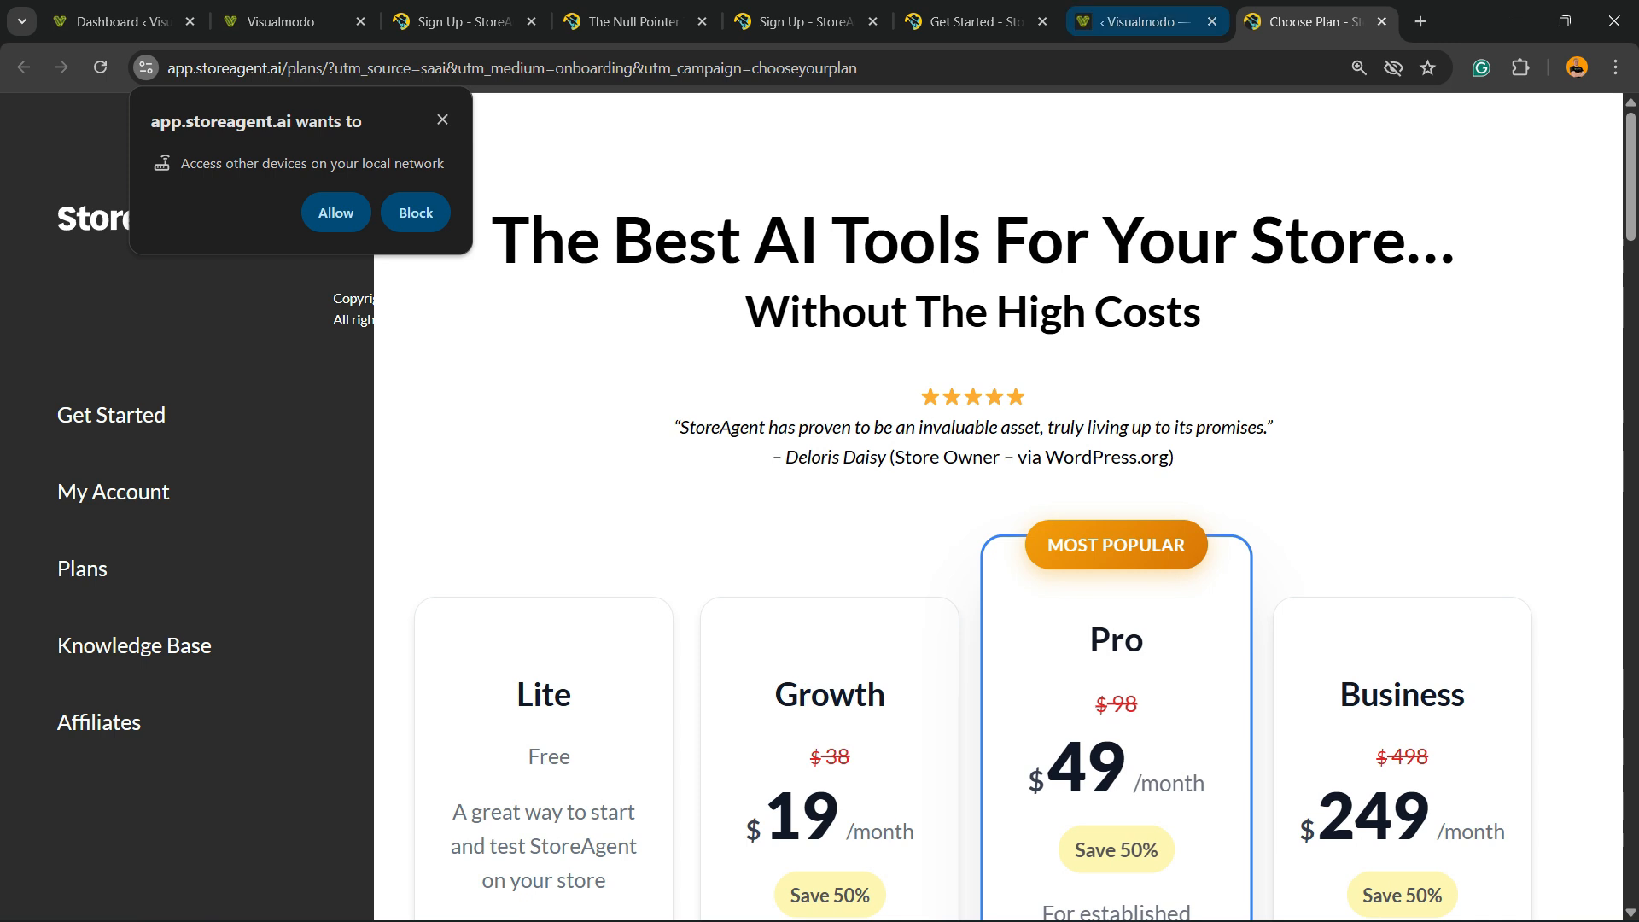
{"action": "left_click", "coordinate": [1144, 21]}
{"action": "scroll", "coordinate": [1122, 625], "scroll_direction": "up", "scroll_amount": 2}
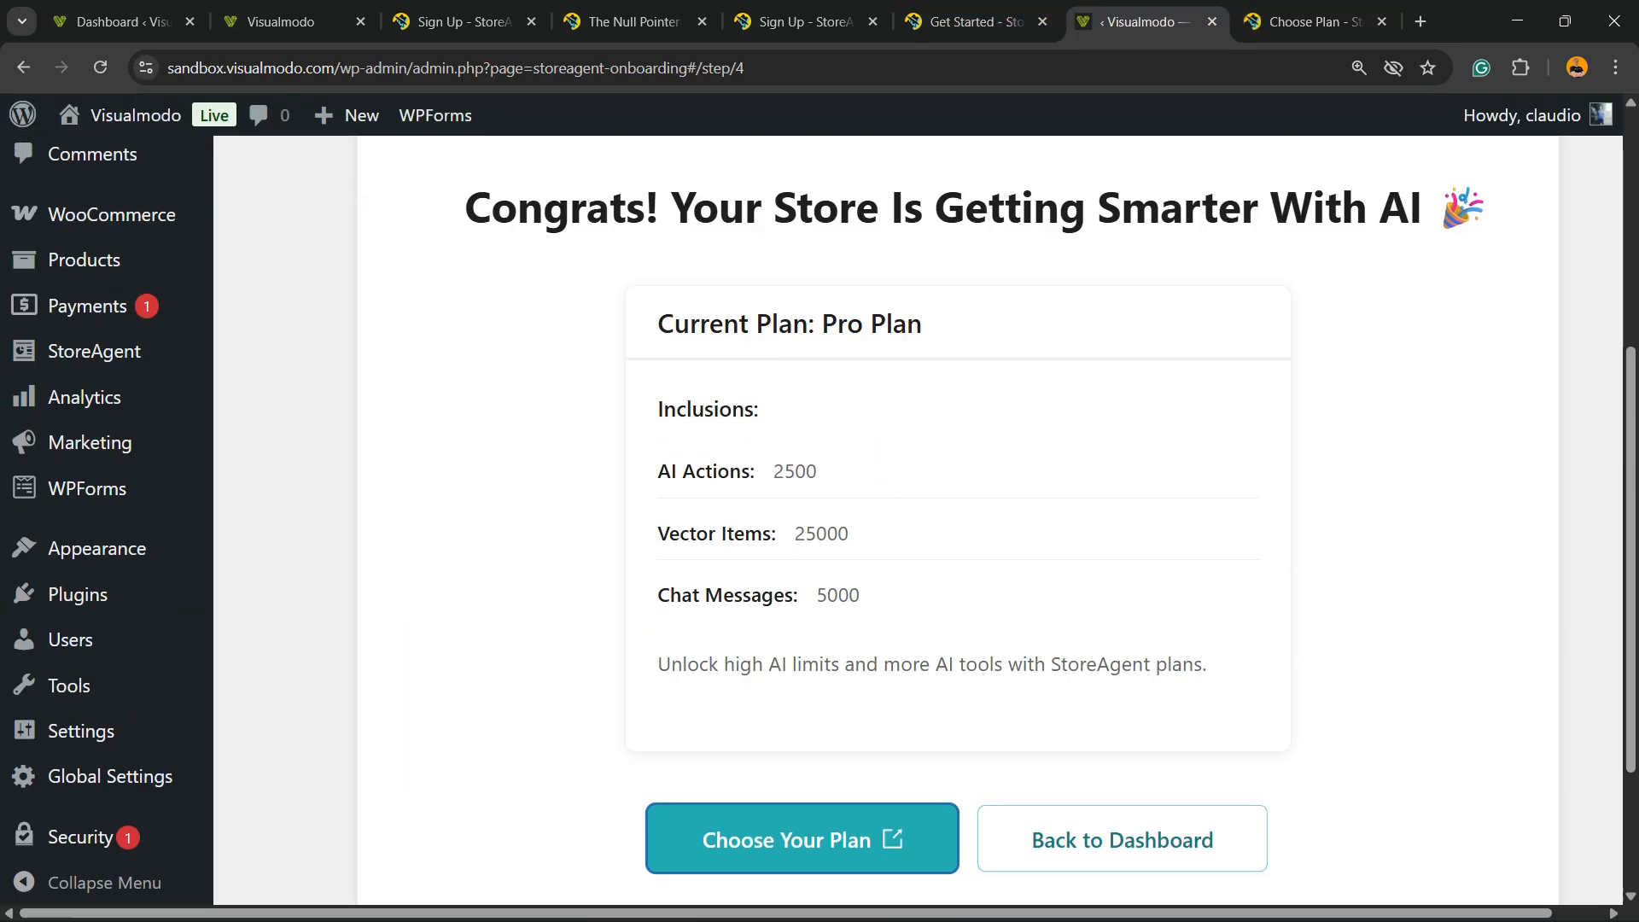
{"action": "scroll", "coordinate": [1122, 625], "scroll_direction": "down", "scroll_amount": 2}
{"action": "scroll", "coordinate": [1122, 626], "scroll_direction": "up", "scroll_amount": 2}
{"action": "scroll", "coordinate": [1122, 626], "scroll_direction": "down", "scroll_amount": 2}
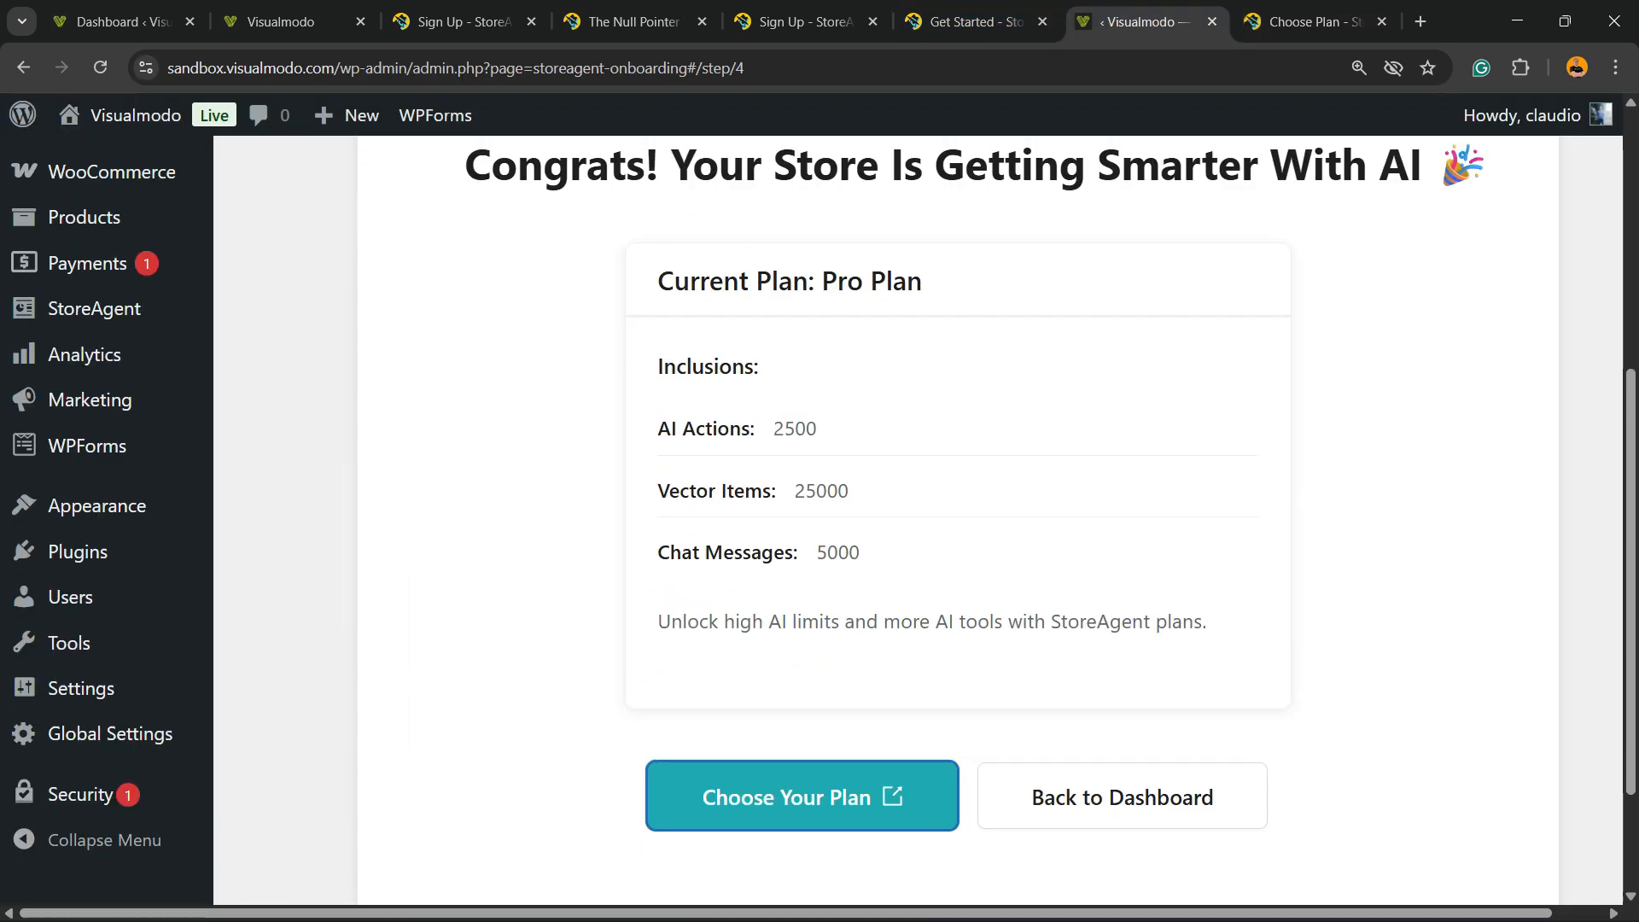
{"action": "left_click", "coordinate": [1123, 626]}
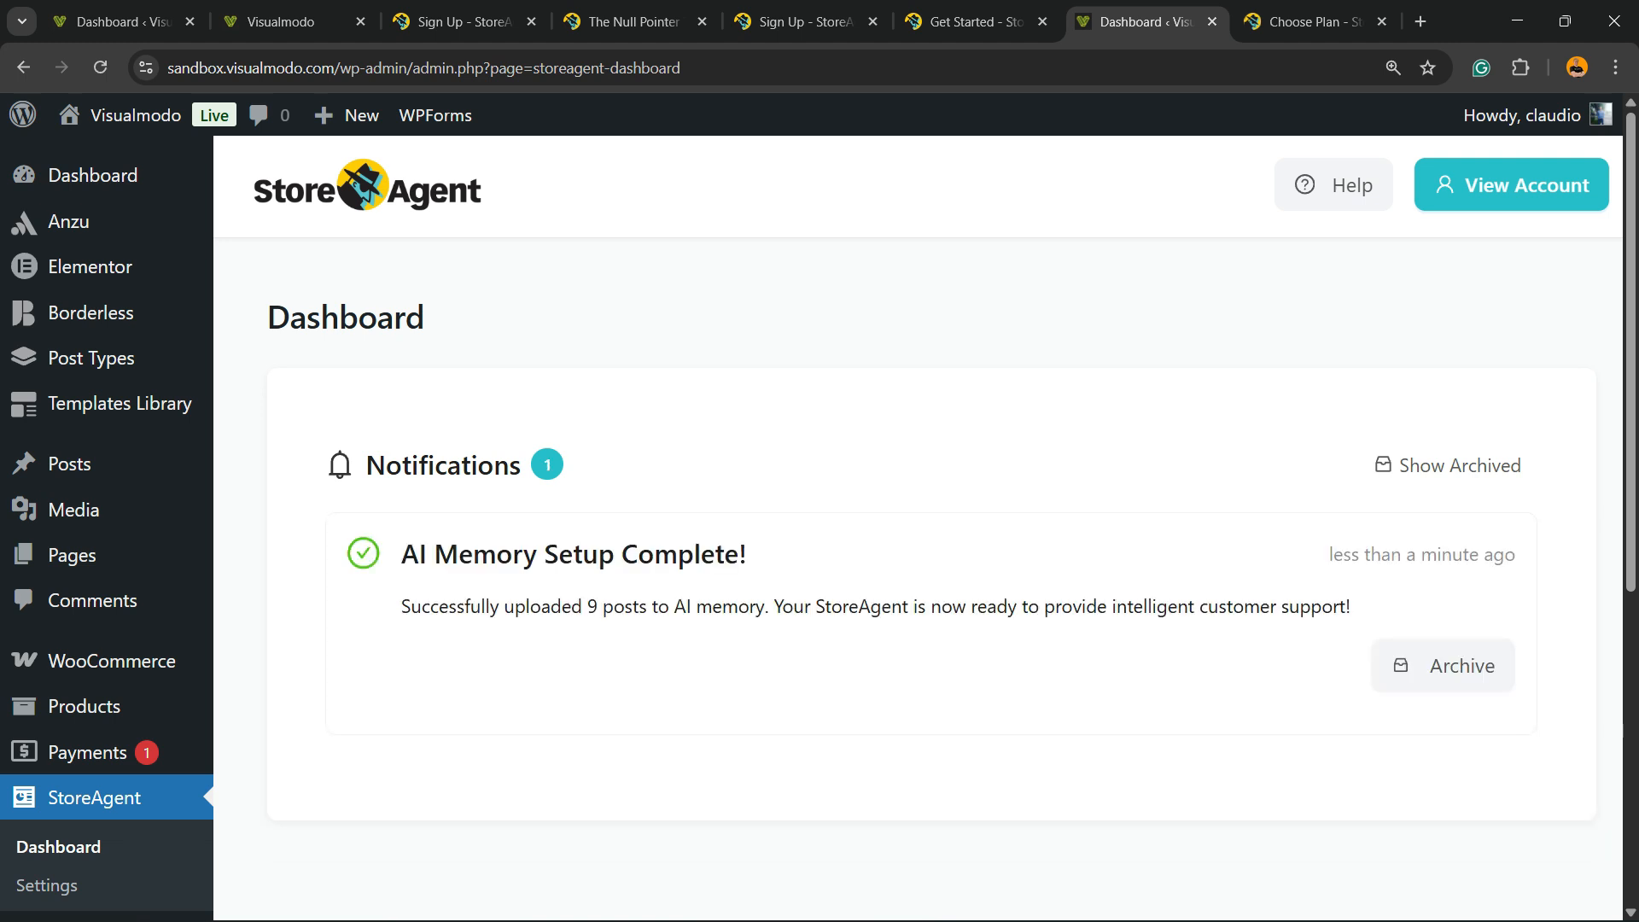
Archive the "AI Memory Setup Complete!" notification and reload the StoreAgent dashboard
{"action": "scroll", "coordinate": [818, 529], "scroll_direction": "down", "scroll_amount": 3}
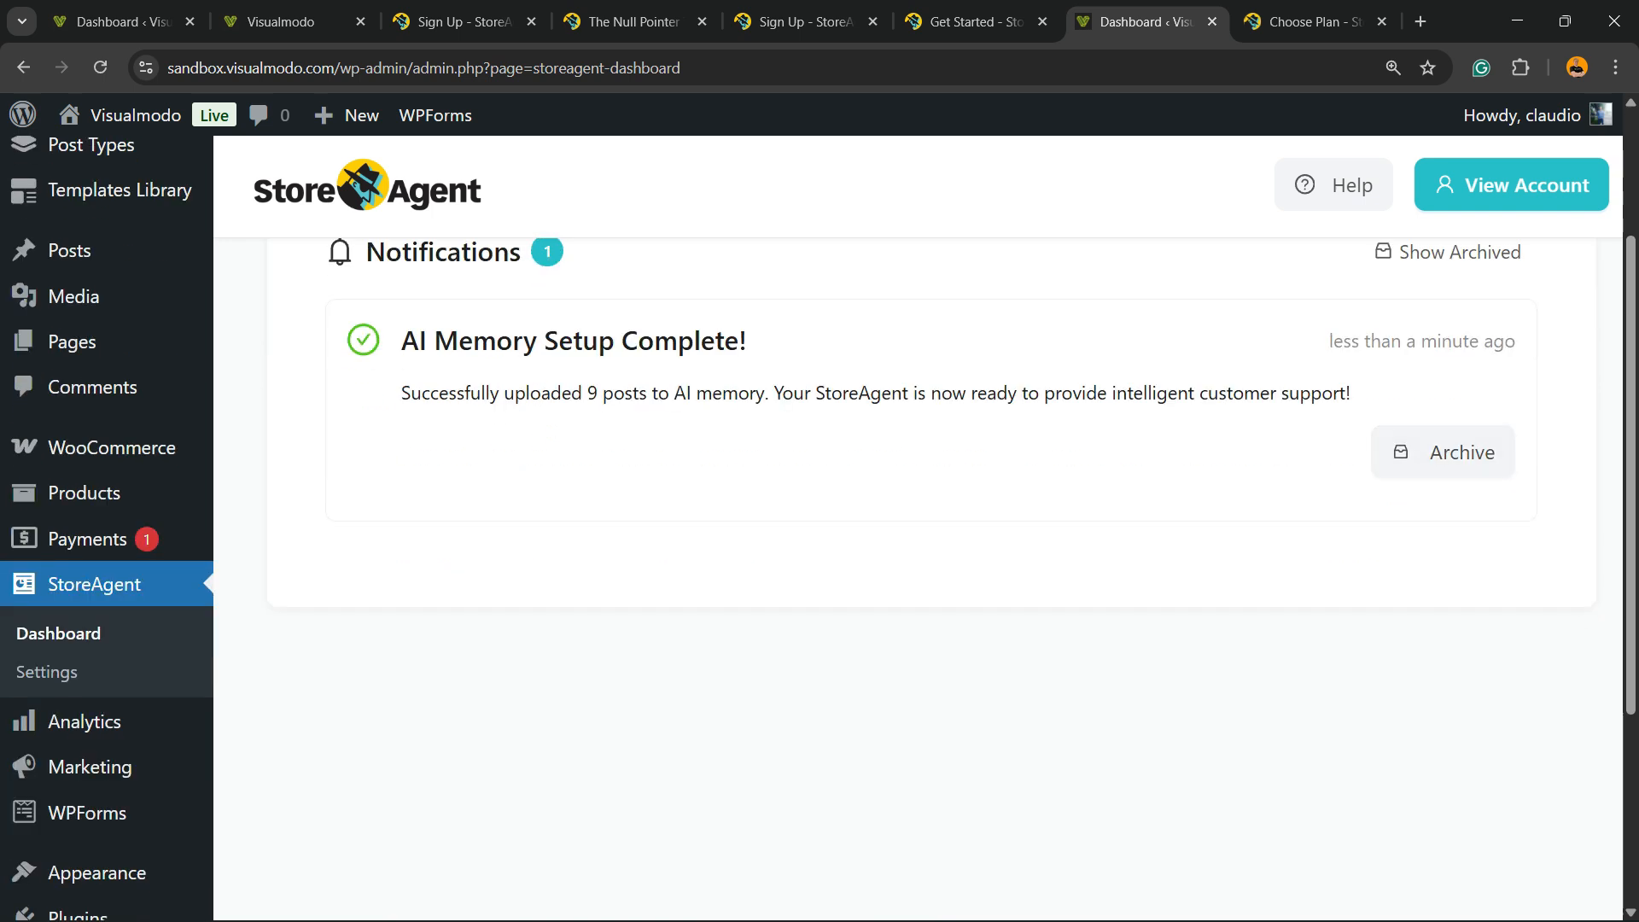
{"action": "left_click", "coordinate": [1443, 452]}
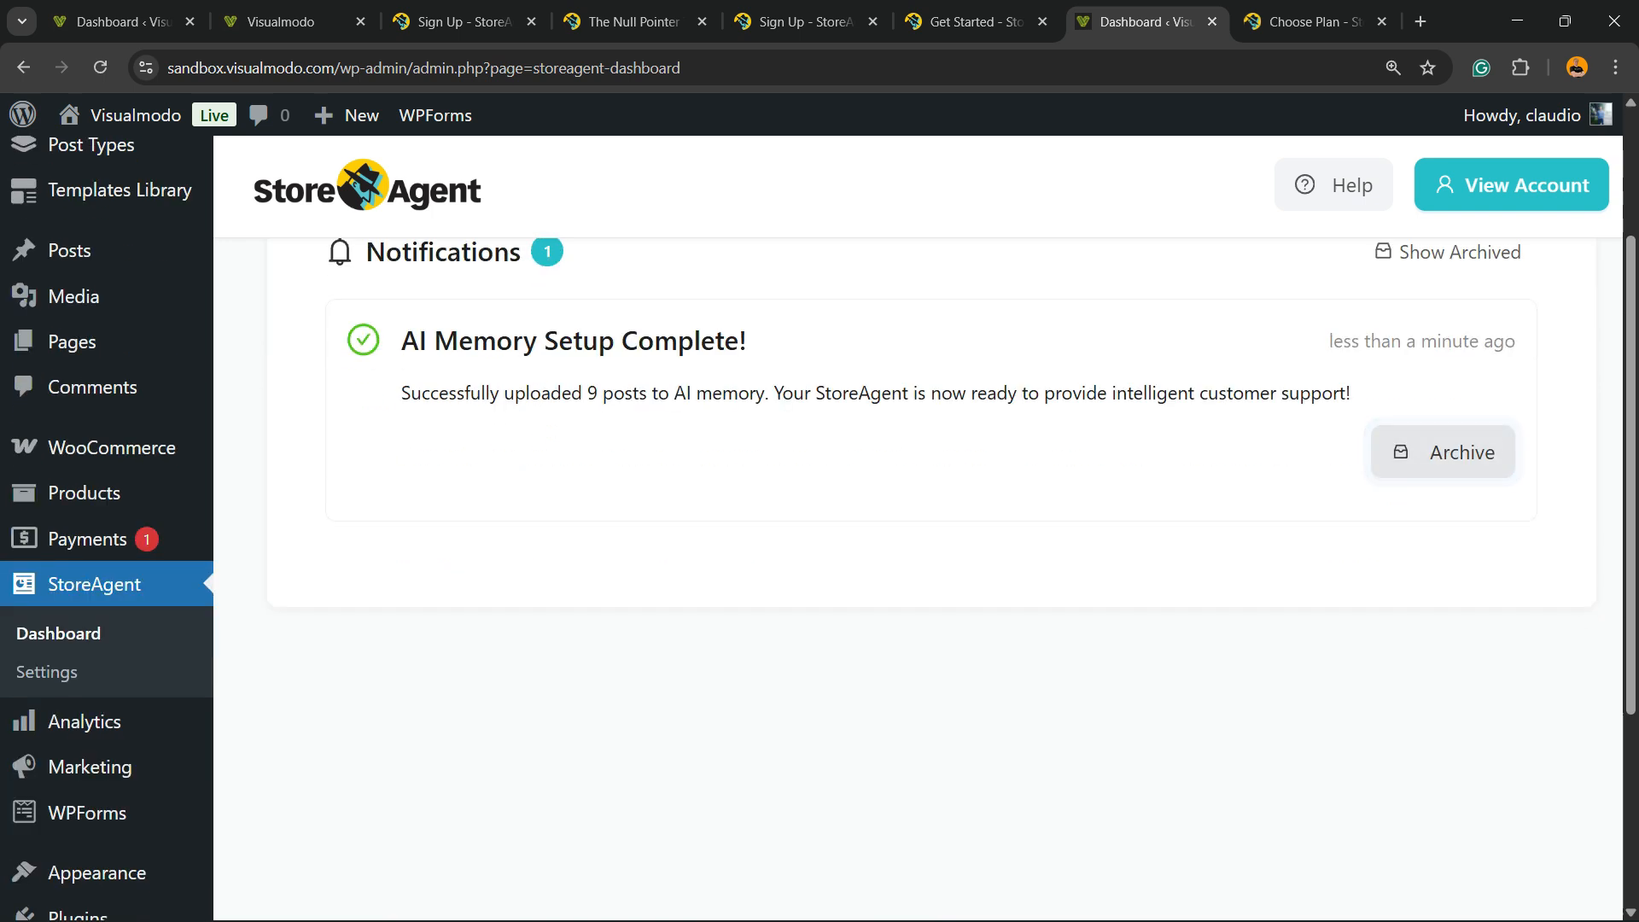
{"action": "scroll", "coordinate": [926, 527], "scroll_direction": "up", "scroll_amount": 3}
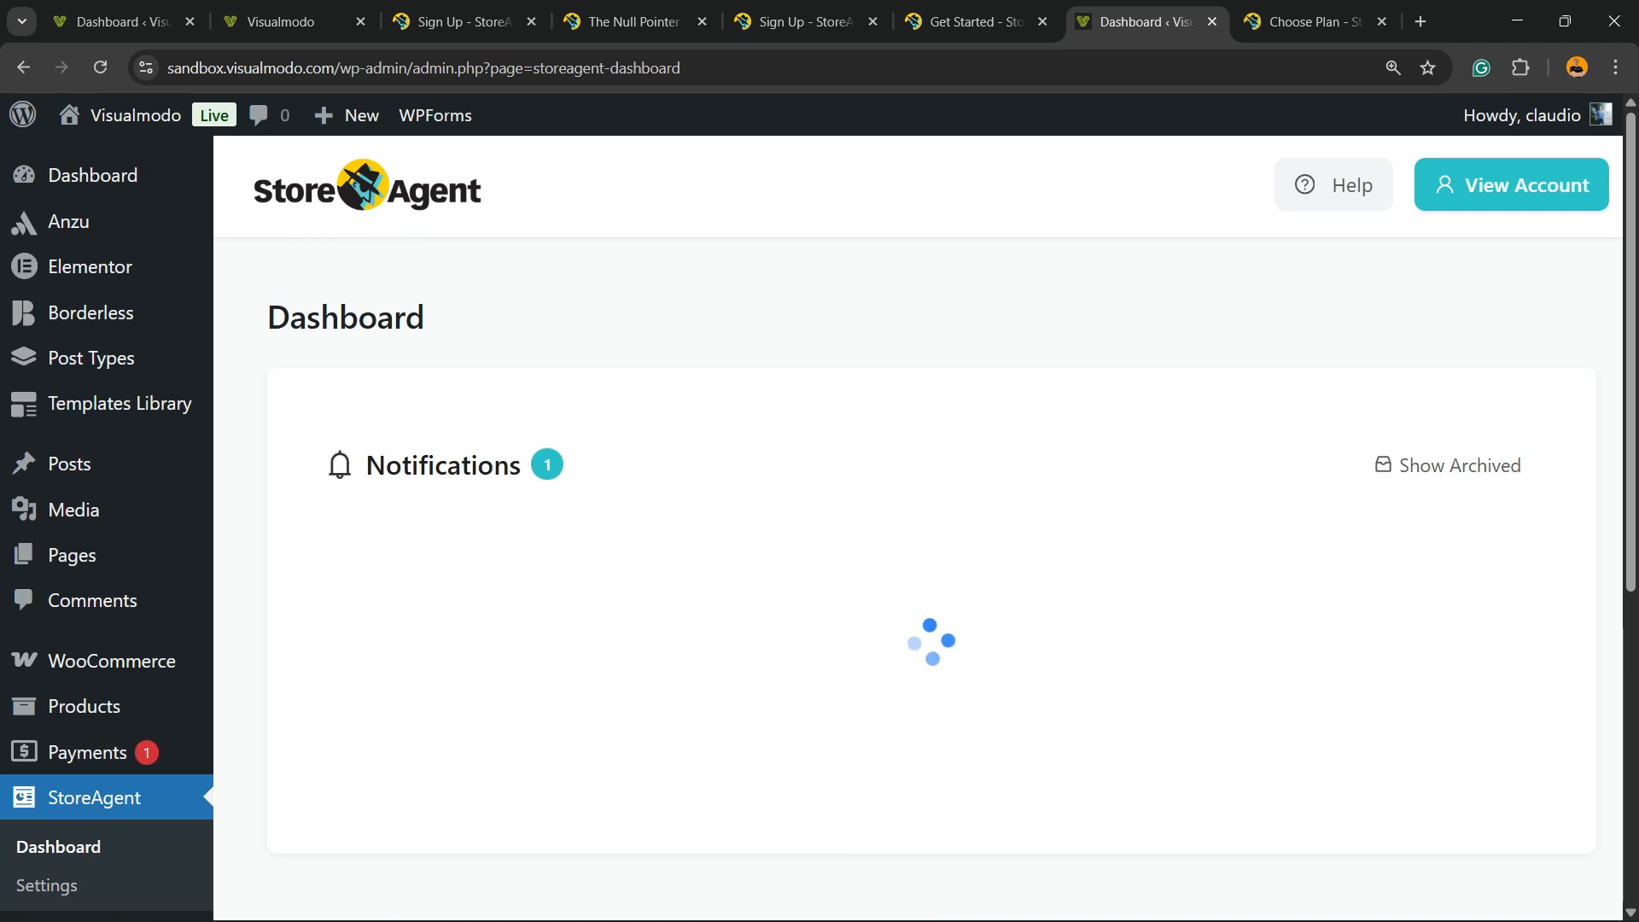
{"action": "scroll", "coordinate": [926, 528], "scroll_direction": "down", "scroll_amount": 2}
{"action": "scroll", "coordinate": [926, 528], "scroll_direction": "up", "scroll_amount": 2}
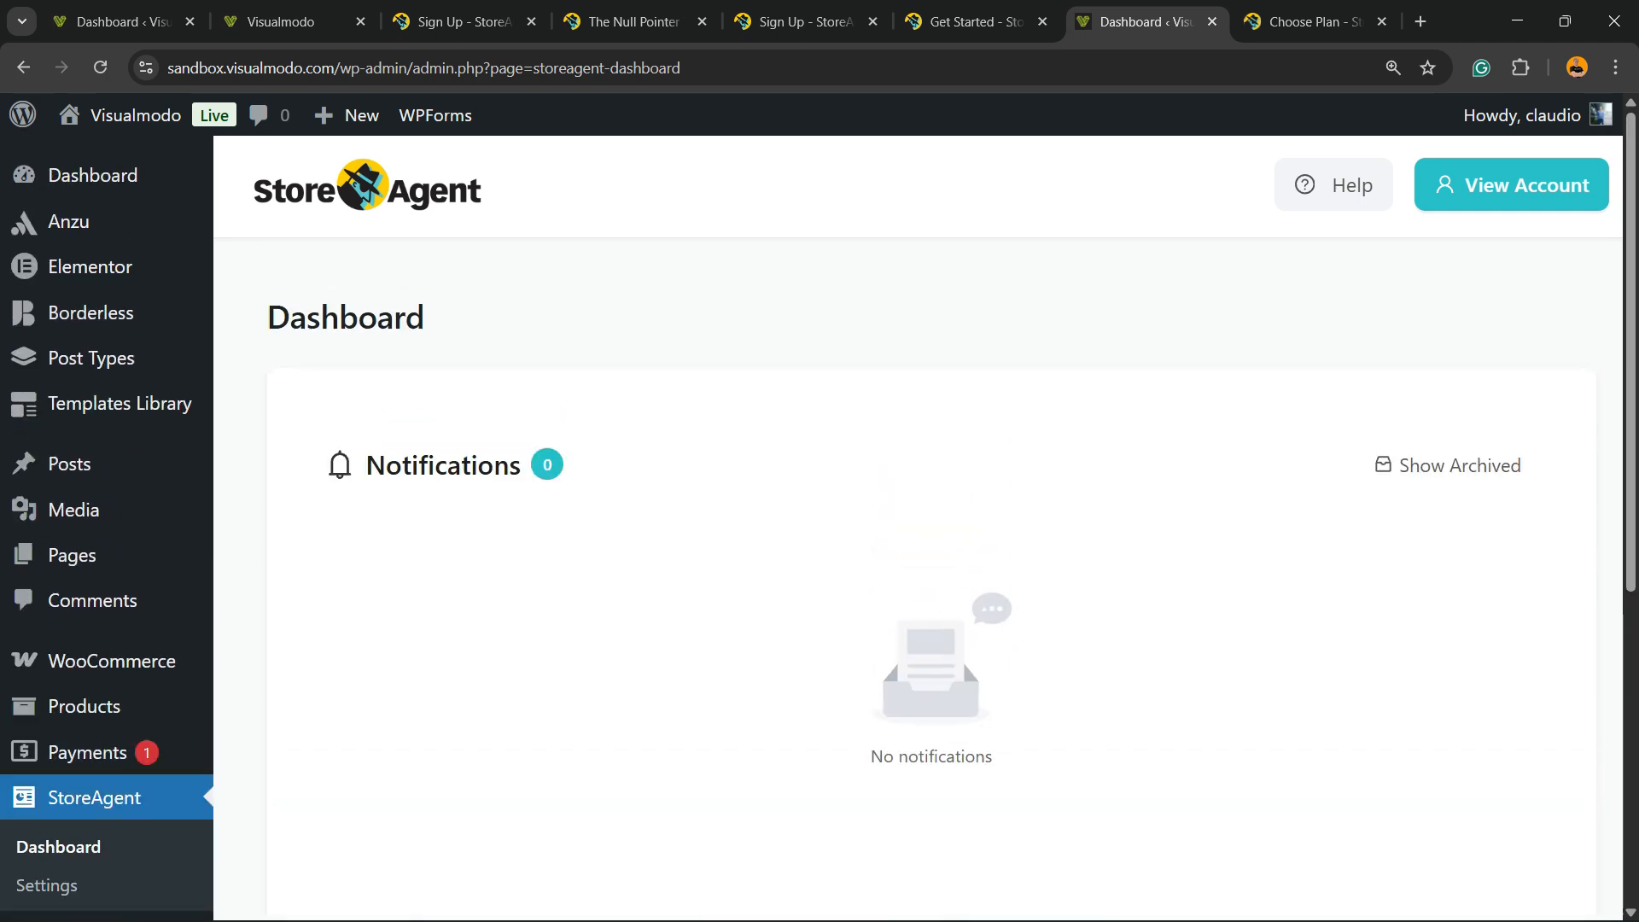
{"action": "scroll", "coordinate": [85, 706], "scroll_direction": "down", "scroll_amount": 3}
{"action": "left_click", "coordinate": [58, 632]}
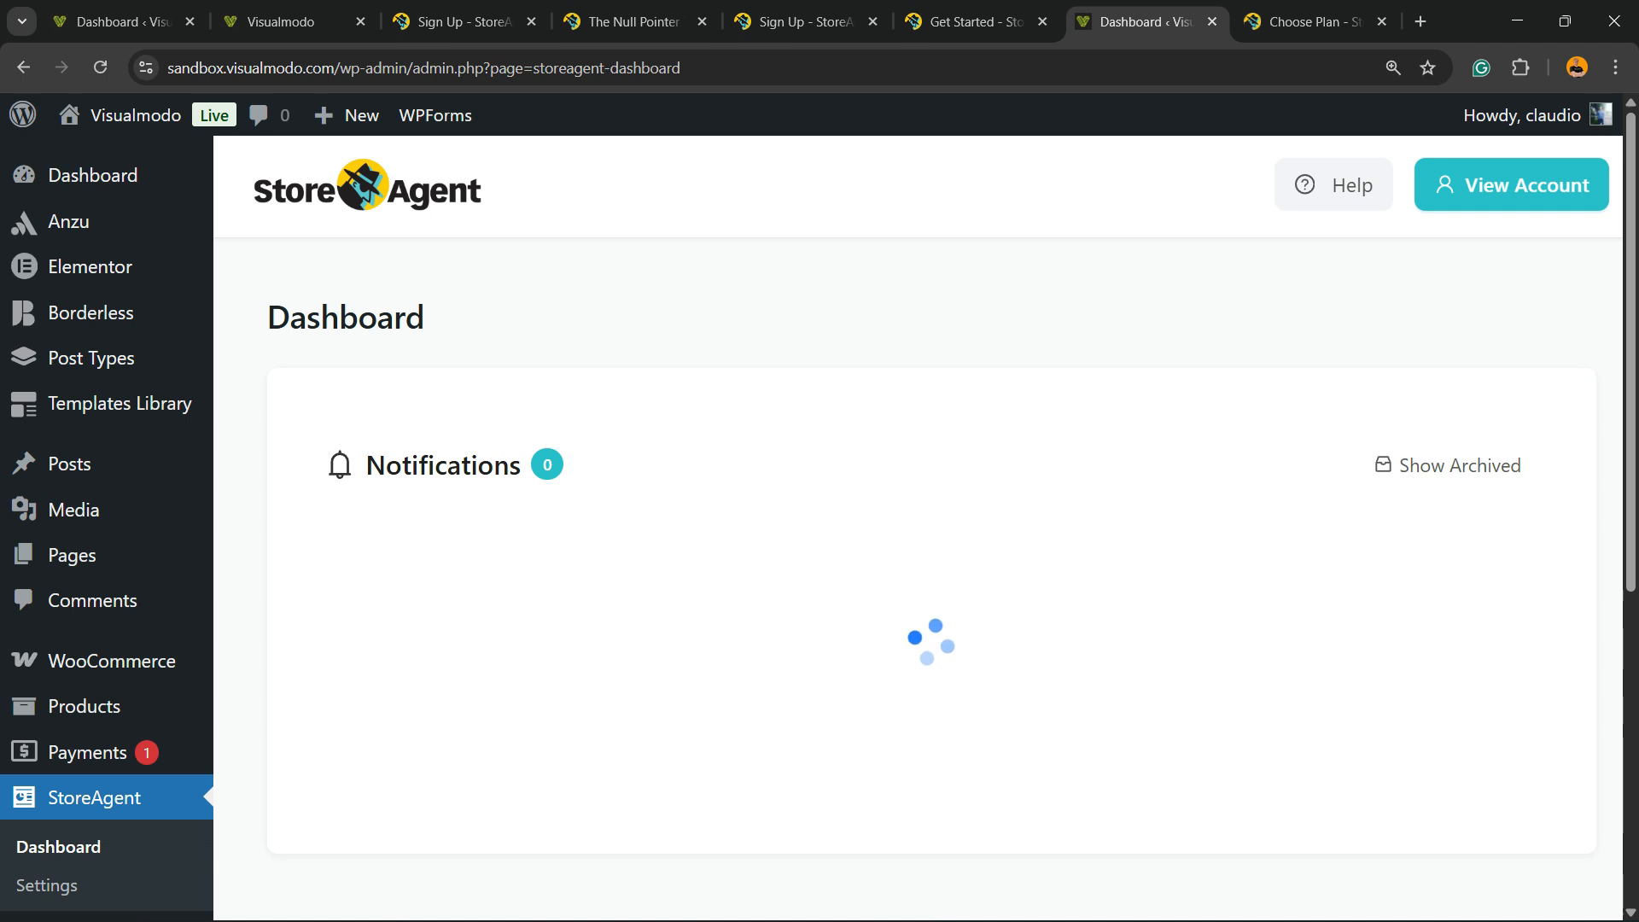
Open the StoreAgent settings and review the AI content tools, including the third-party integrations
{"action": "scroll", "coordinate": [47, 458], "scroll_direction": "down", "scroll_amount": 5}
{"action": "left_click", "coordinate": [47, 458]}
{"action": "scroll", "coordinate": [47, 458], "scroll_direction": "up", "scroll_amount": 3}
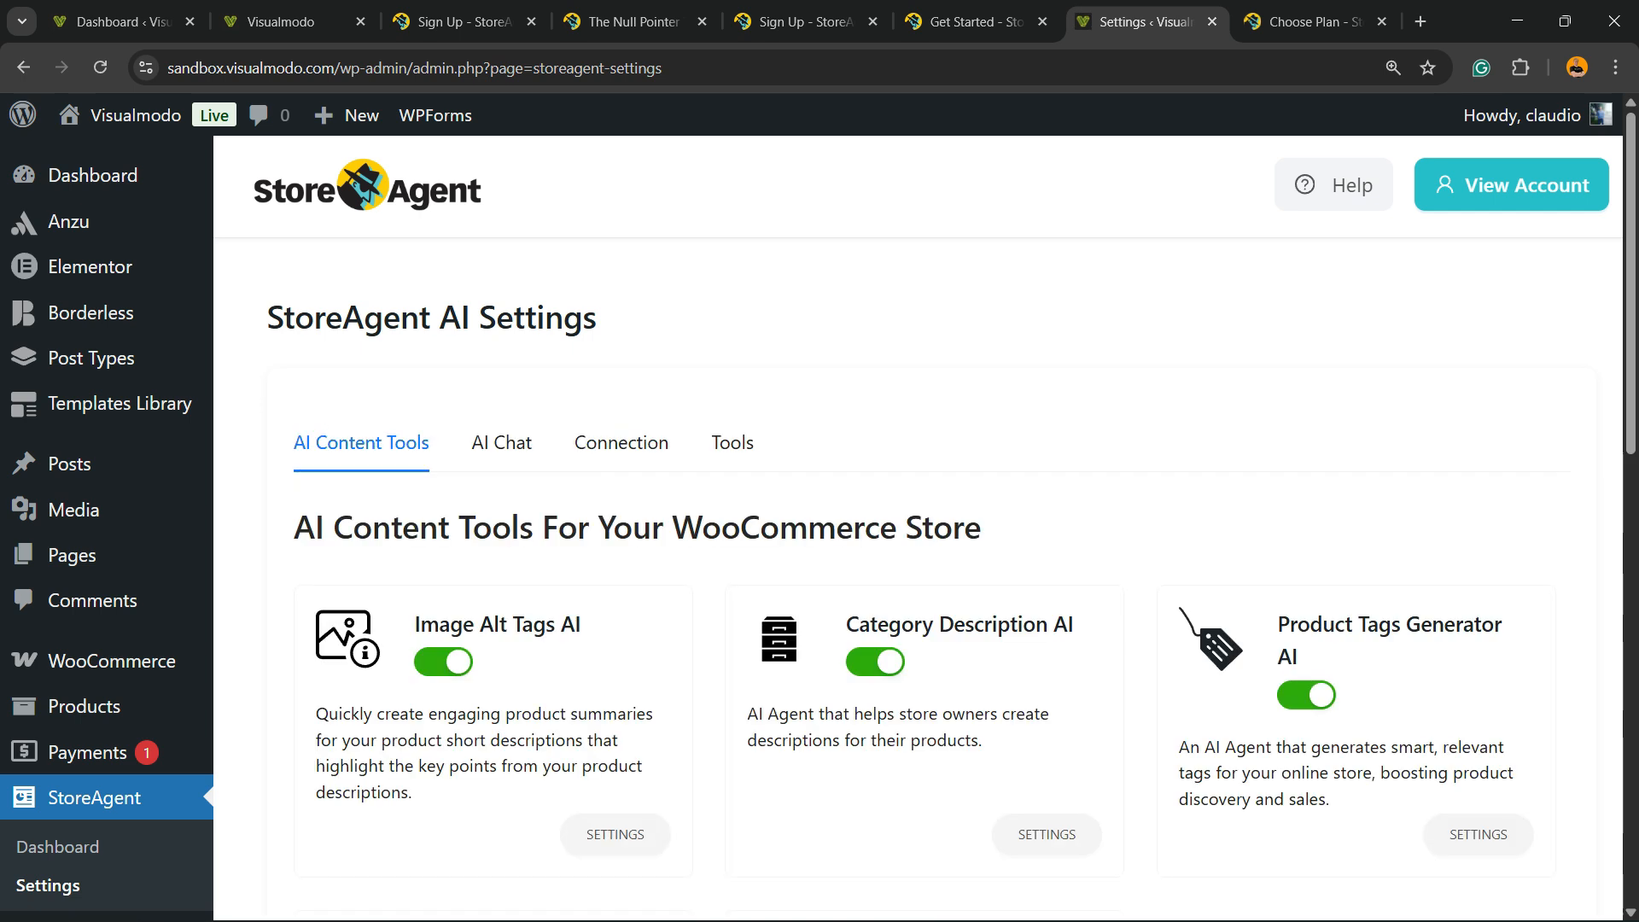
{"action": "scroll", "coordinate": [820, 512], "scroll_direction": "down", "scroll_amount": 8}
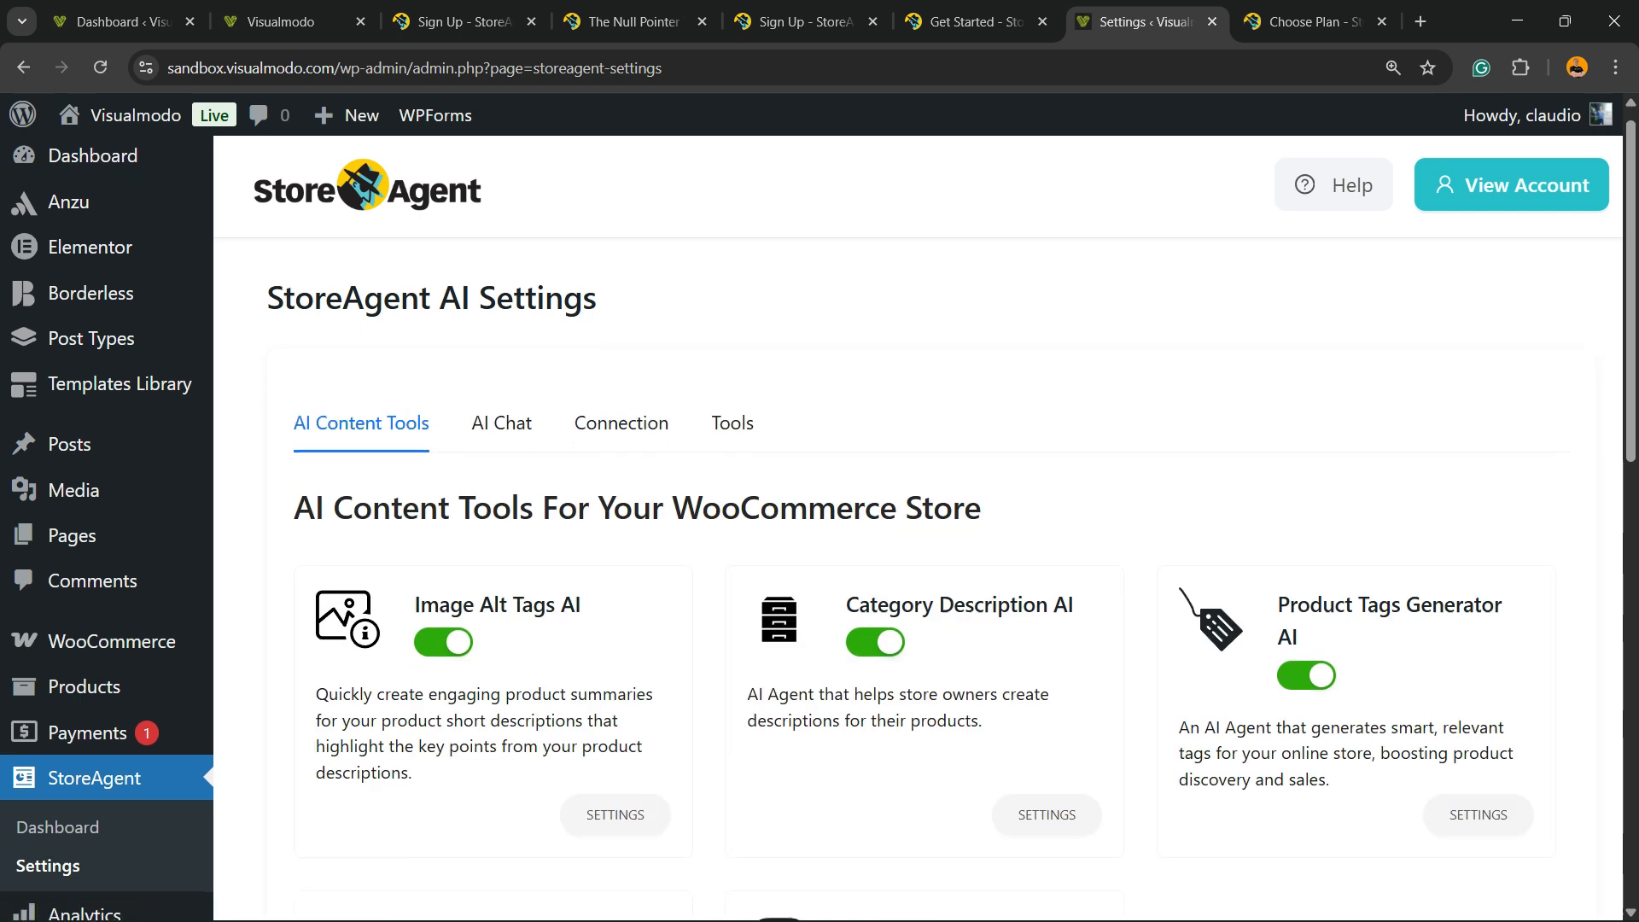
{"action": "scroll", "coordinate": [820, 512], "scroll_direction": "down", "scroll_amount": 5}
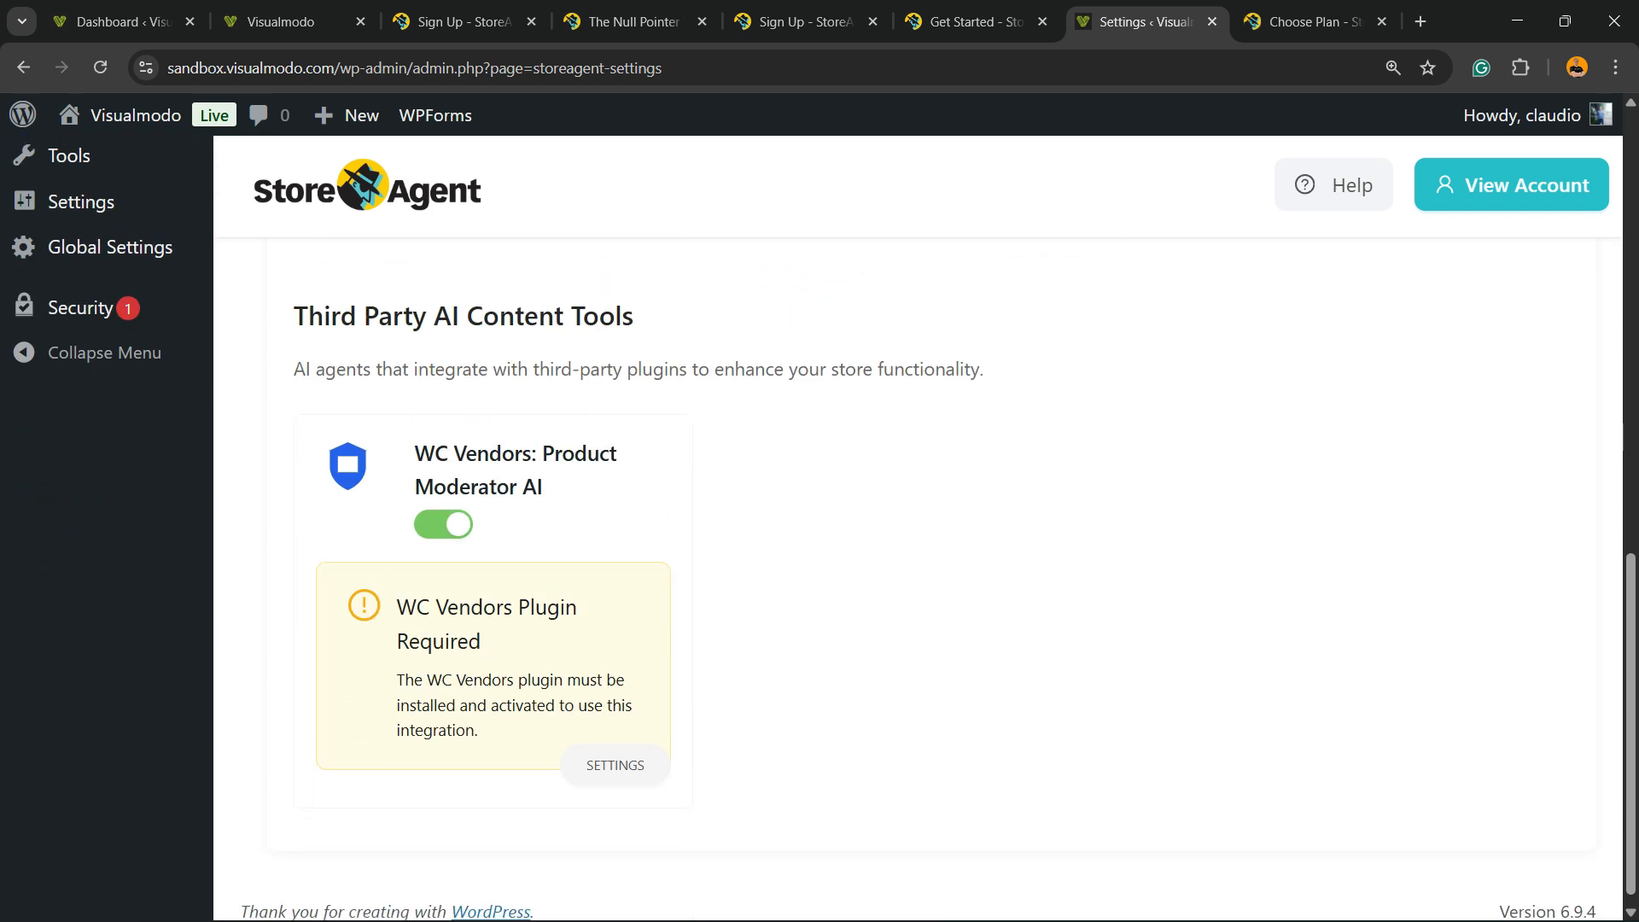
{"action": "scroll", "coordinate": [614, 752], "scroll_direction": "down", "scroll_amount": 1}
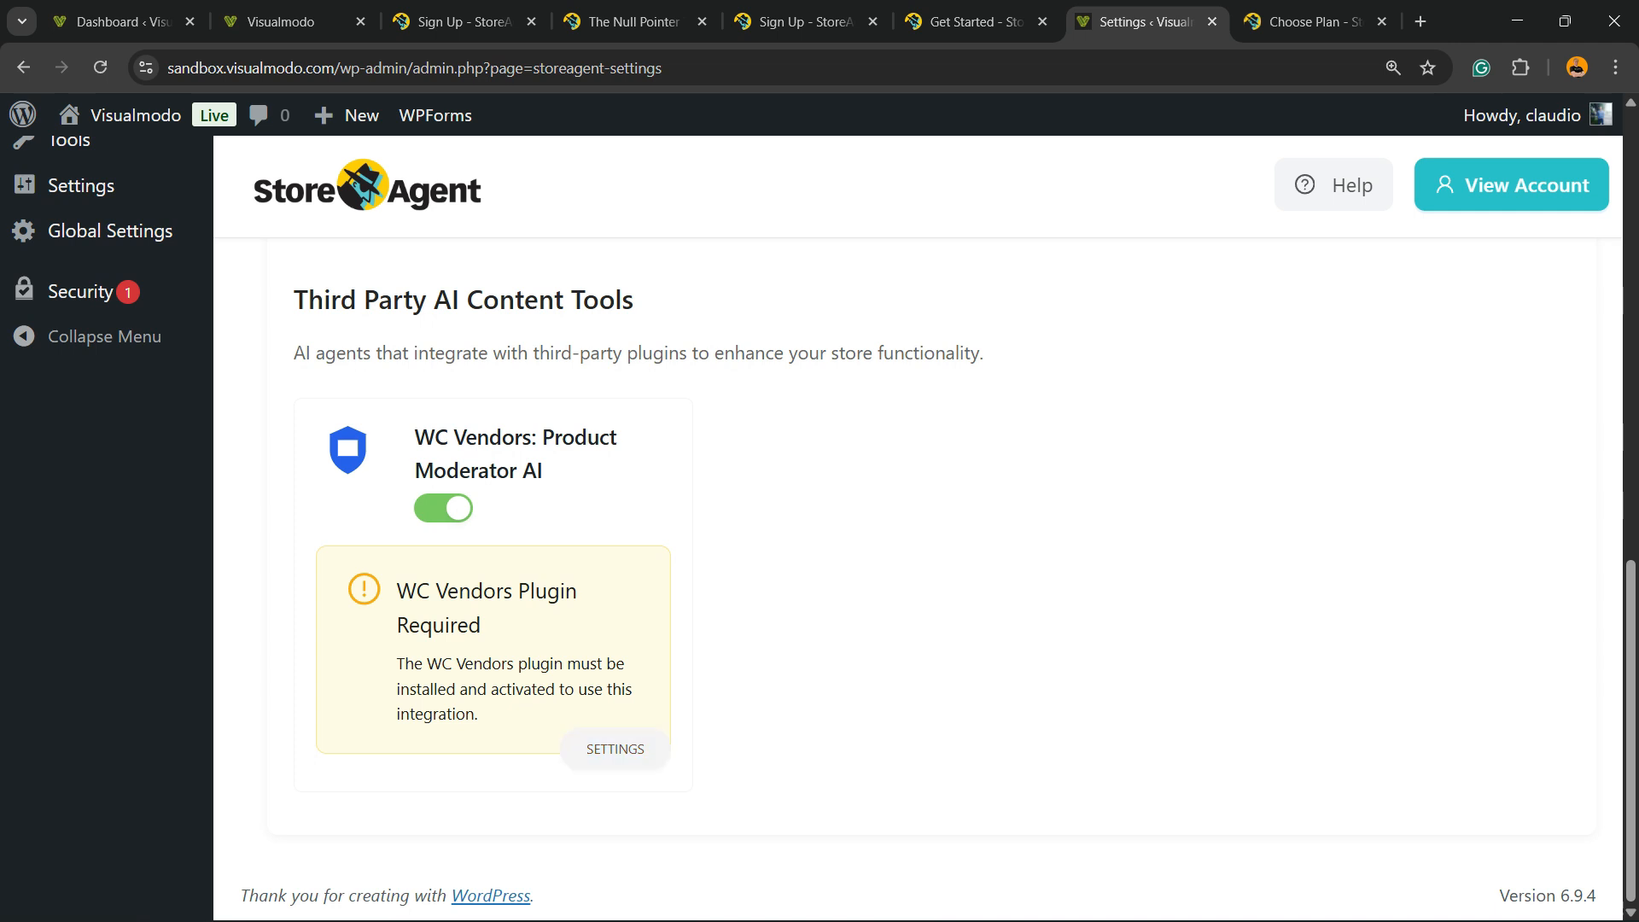
{"action": "scroll", "coordinate": [614, 751], "scroll_direction": "up", "scroll_amount": 13}
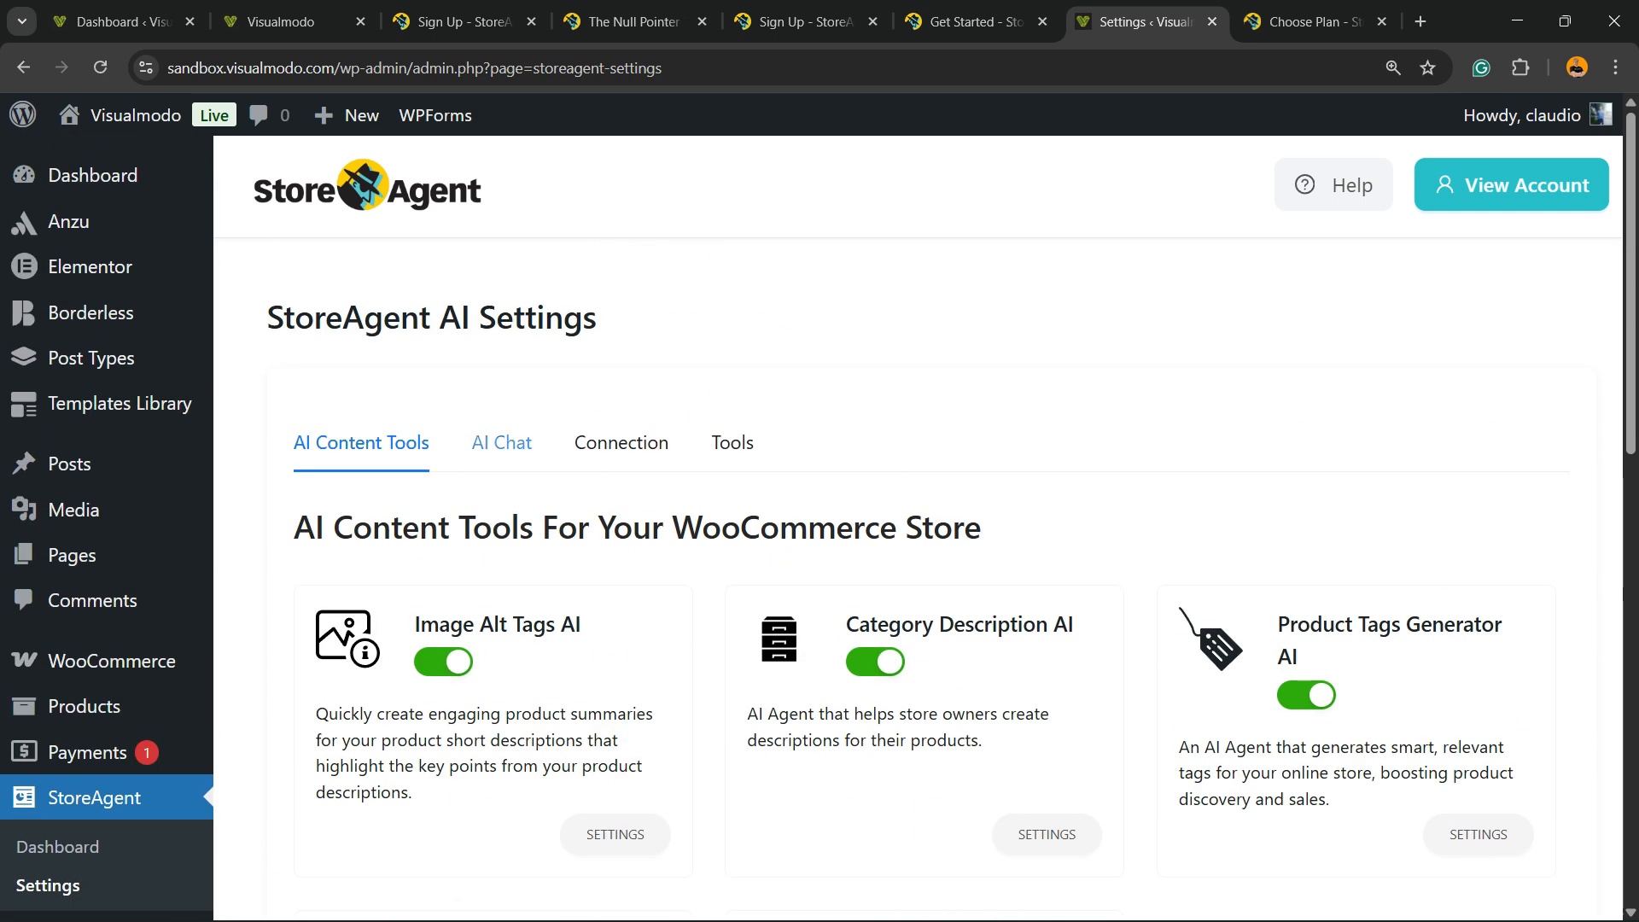
Open the AI Chat general settings and highlight the greeting message text
{"action": "left_click", "coordinate": [502, 442]}
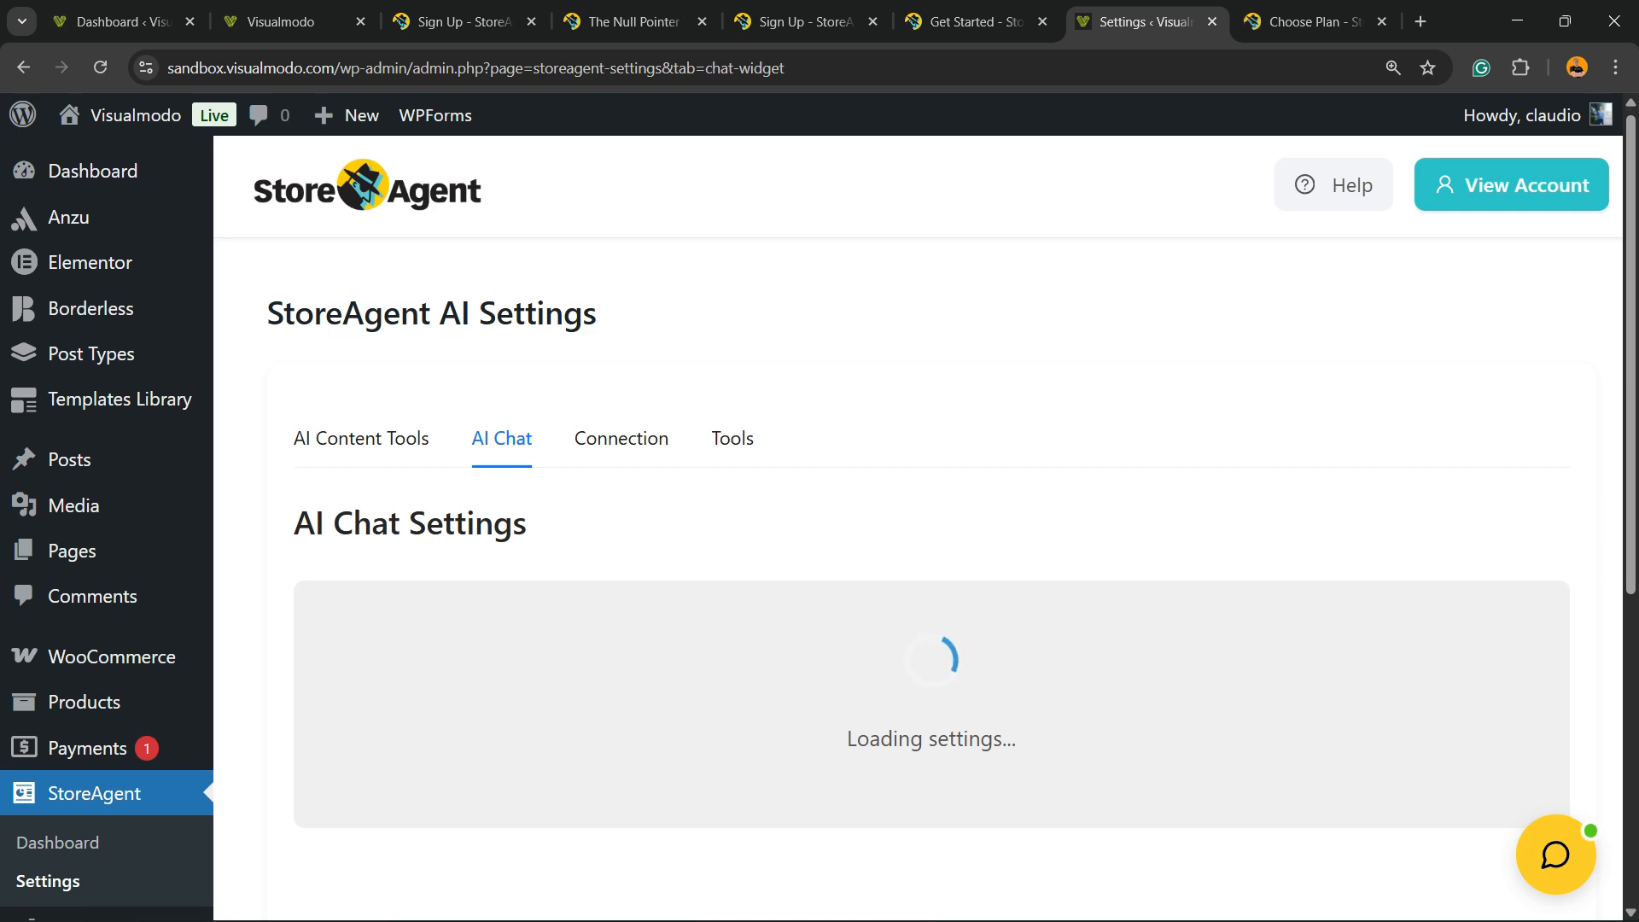
{"action": "scroll", "coordinate": [918, 512], "scroll_direction": "down", "scroll_amount": 3}
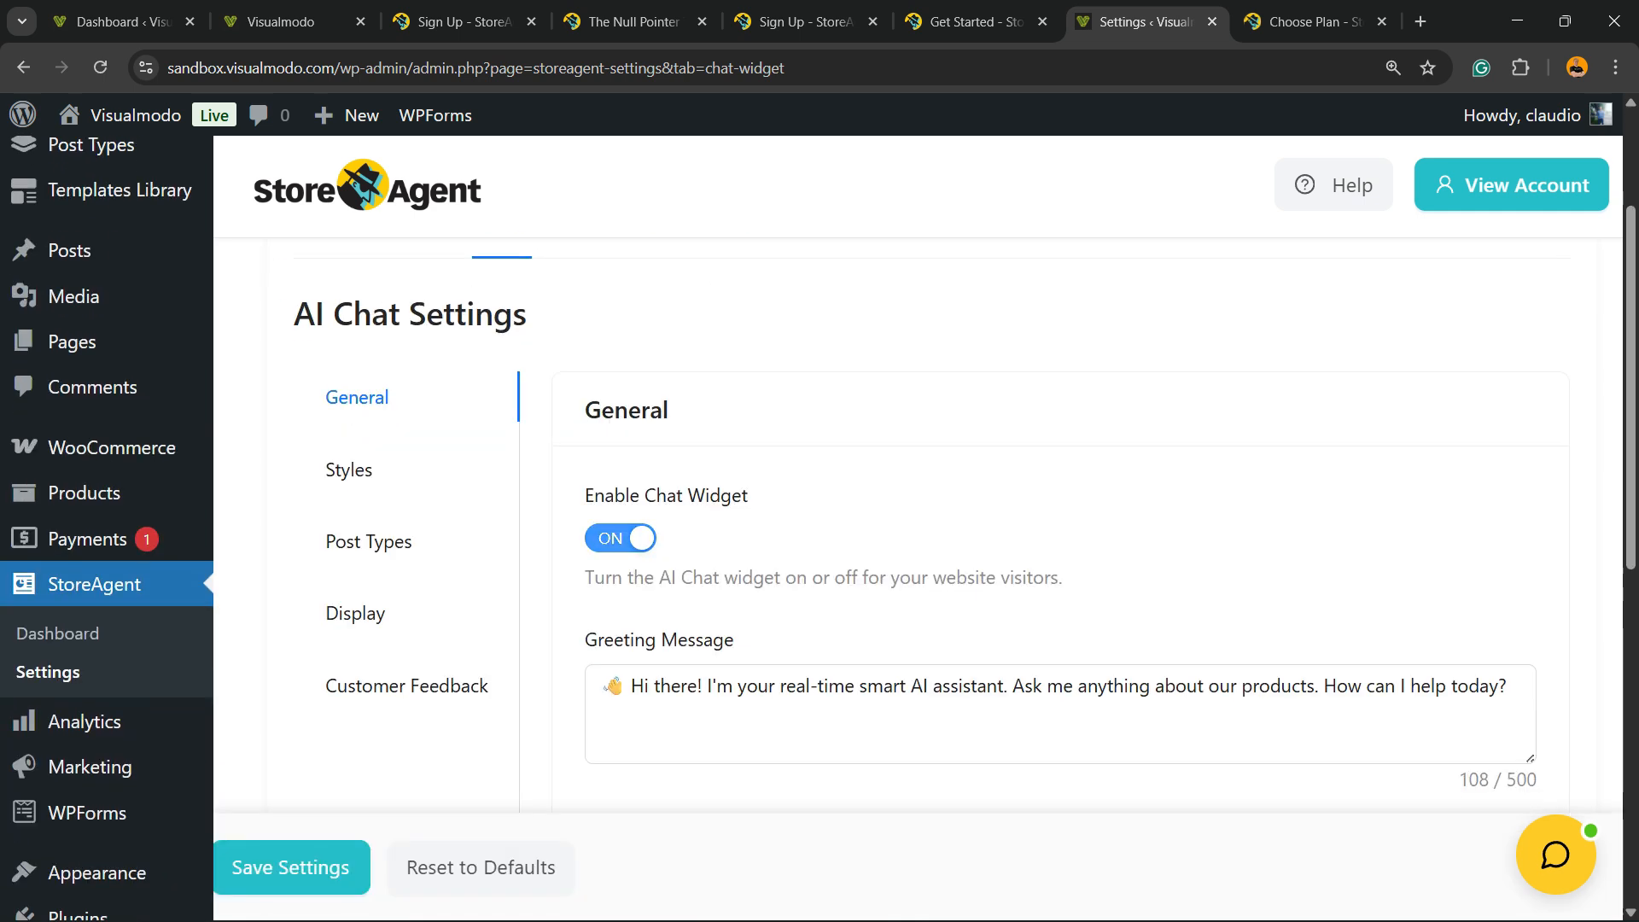
{"action": "left_click", "coordinate": [811, 686]}
{"action": "key", "text": "ctrl+a"}
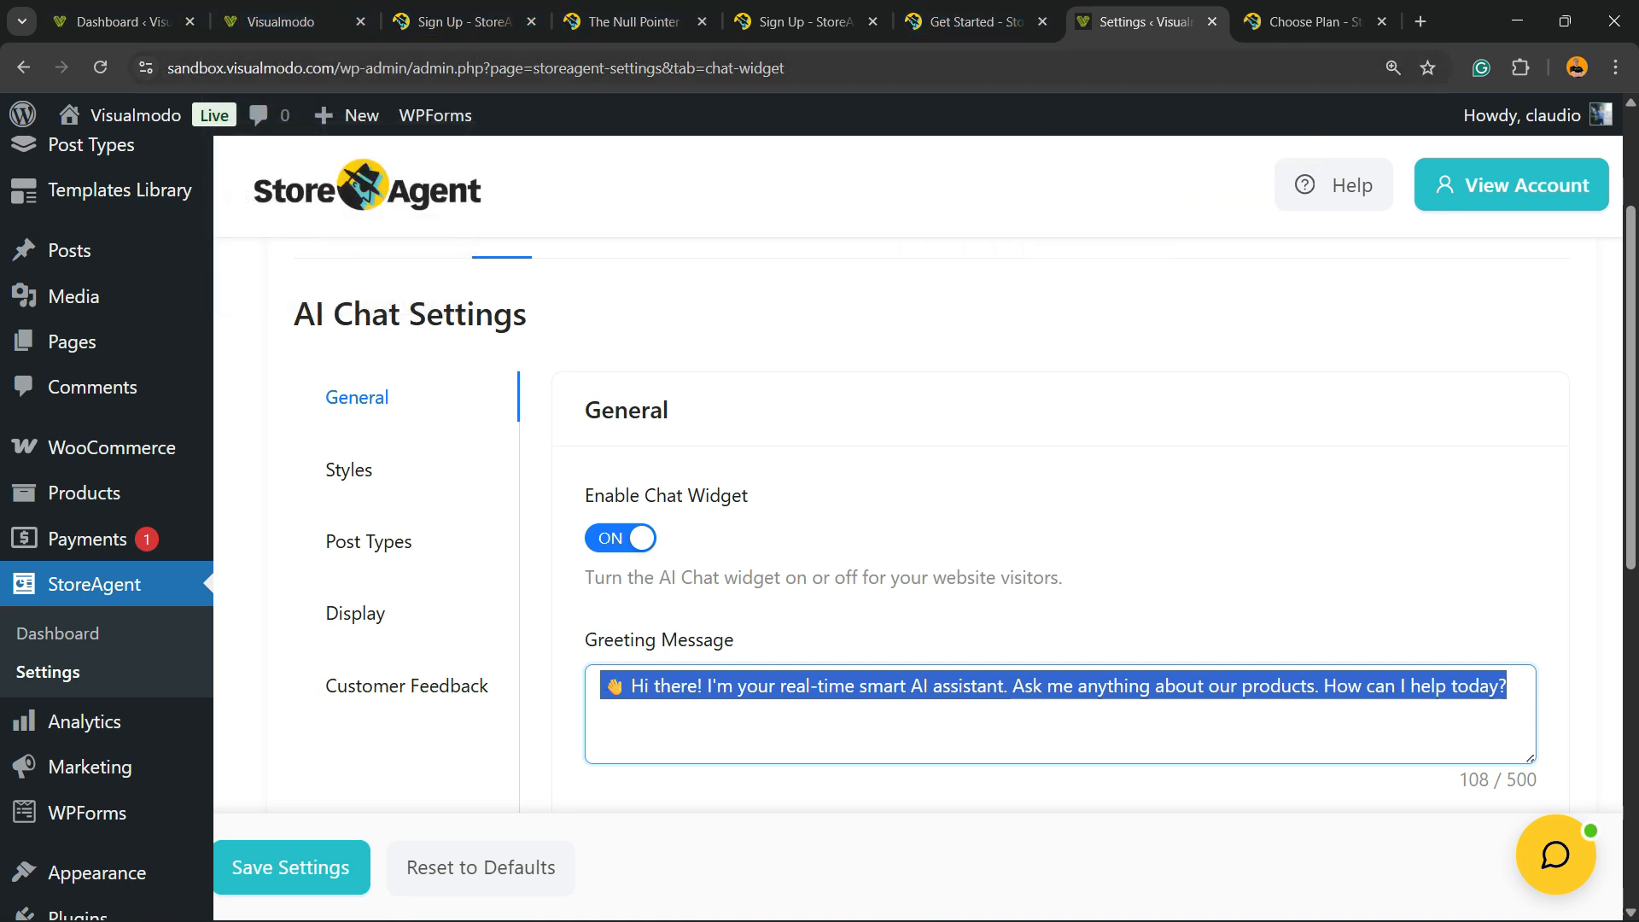
Reload the Plant Store storefront and view the chat widget with its greeting on the Shop page
{"action": "left_click", "coordinate": [290, 22]}
{"action": "left_click", "coordinate": [290, 68]}
{"action": "key", "text": "Return"}
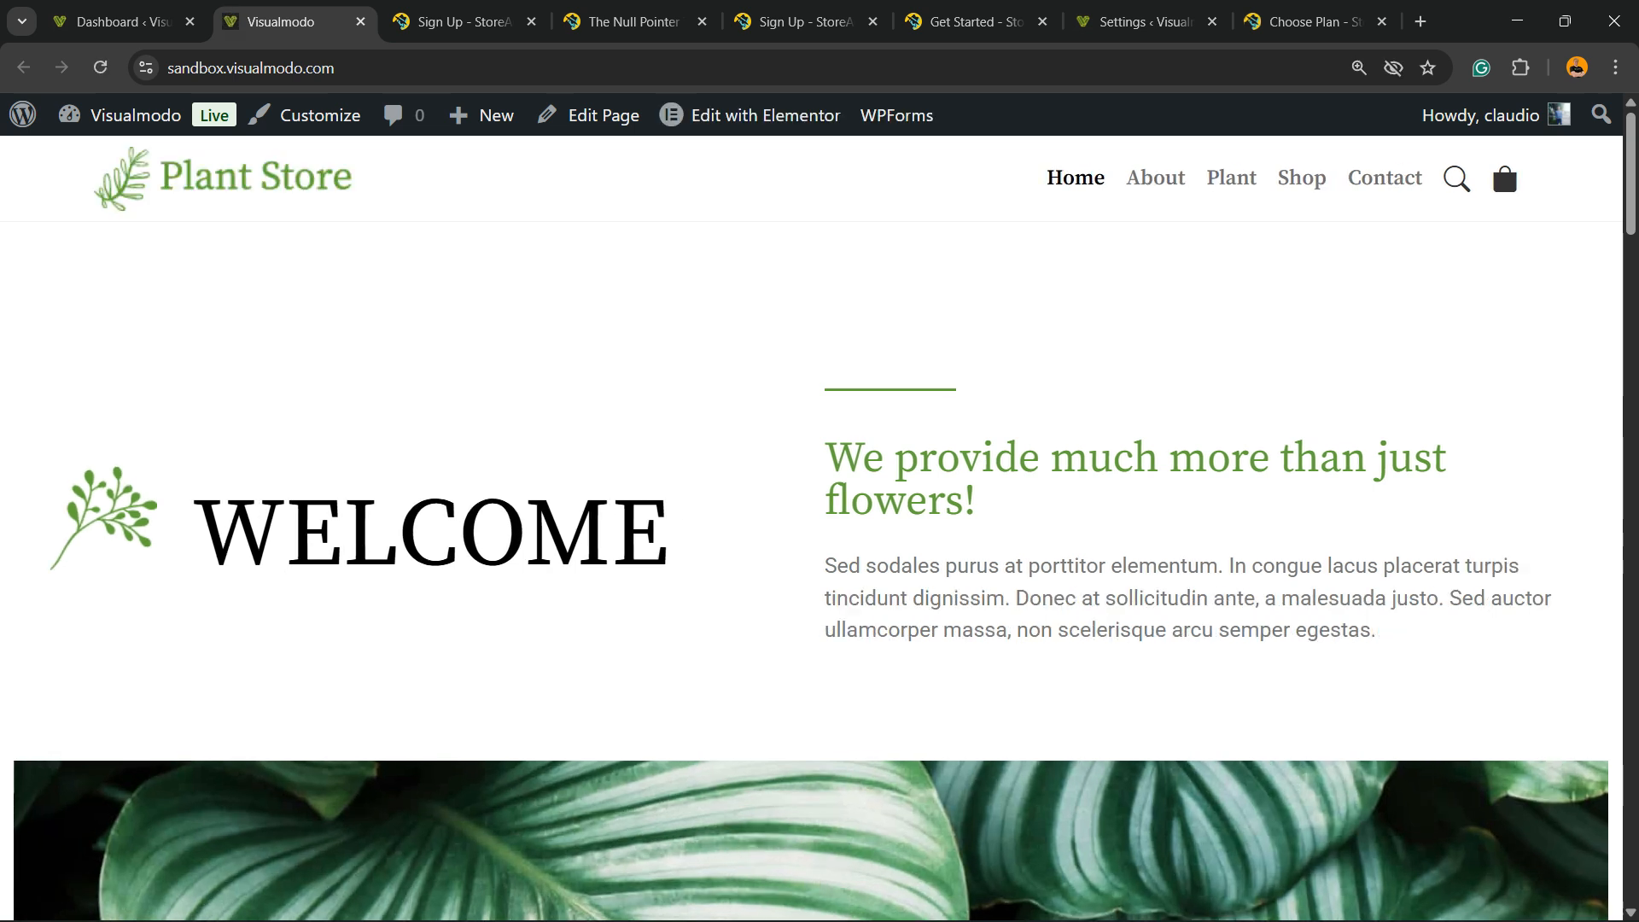
{"action": "scroll", "coordinate": [1500, 156], "scroll_direction": "down", "scroll_amount": 10}
{"action": "scroll", "coordinate": [811, 528], "scroll_direction": "up", "scroll_amount": 10}
{"action": "key", "text": "F5"}
{"action": "left_click", "coordinate": [1295, 176]}
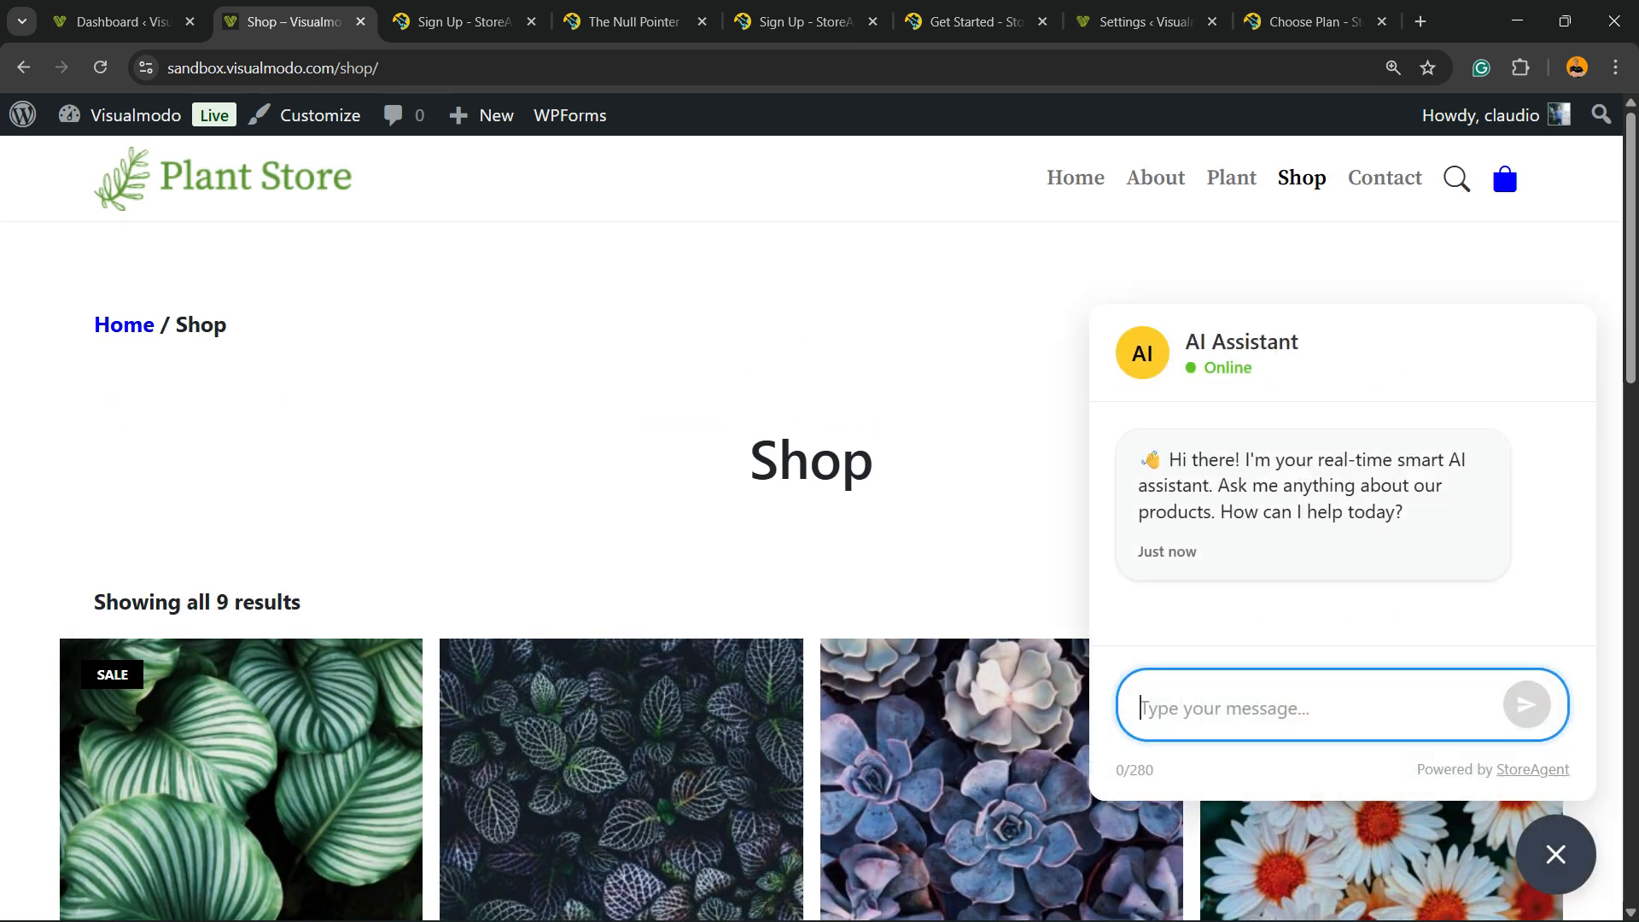
Return to the AI Chat settings and review the placeholder text, assistant name, avatar acronym and status text fields
{"action": "key", "text": "ctrl+shift+Tab"}
{"action": "key", "text": "ctrl+Tab"}
{"action": "key", "text": "ctrl+Tab"}
{"action": "key", "text": "ctrl+Tab"}
{"action": "key", "text": "ctrl+Tab"}
{"action": "key", "text": "ctrl+Tab"}
{"action": "key", "text": "ctrl+Tab"}
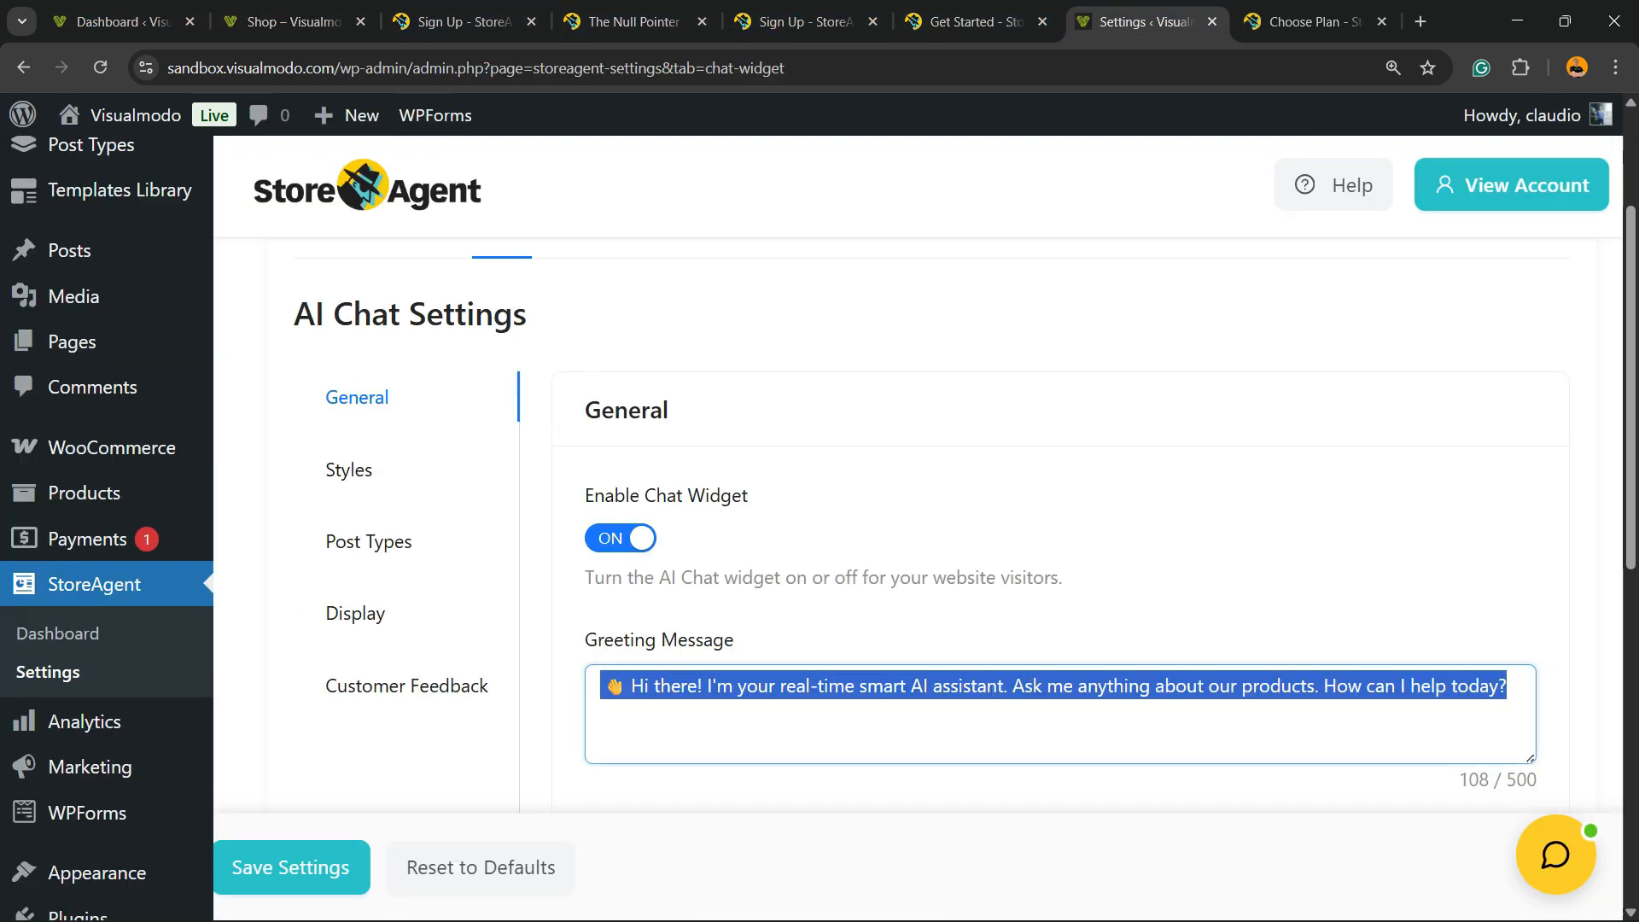
{"action": "scroll", "coordinate": [917, 525], "scroll_direction": "down", "scroll_amount": 5}
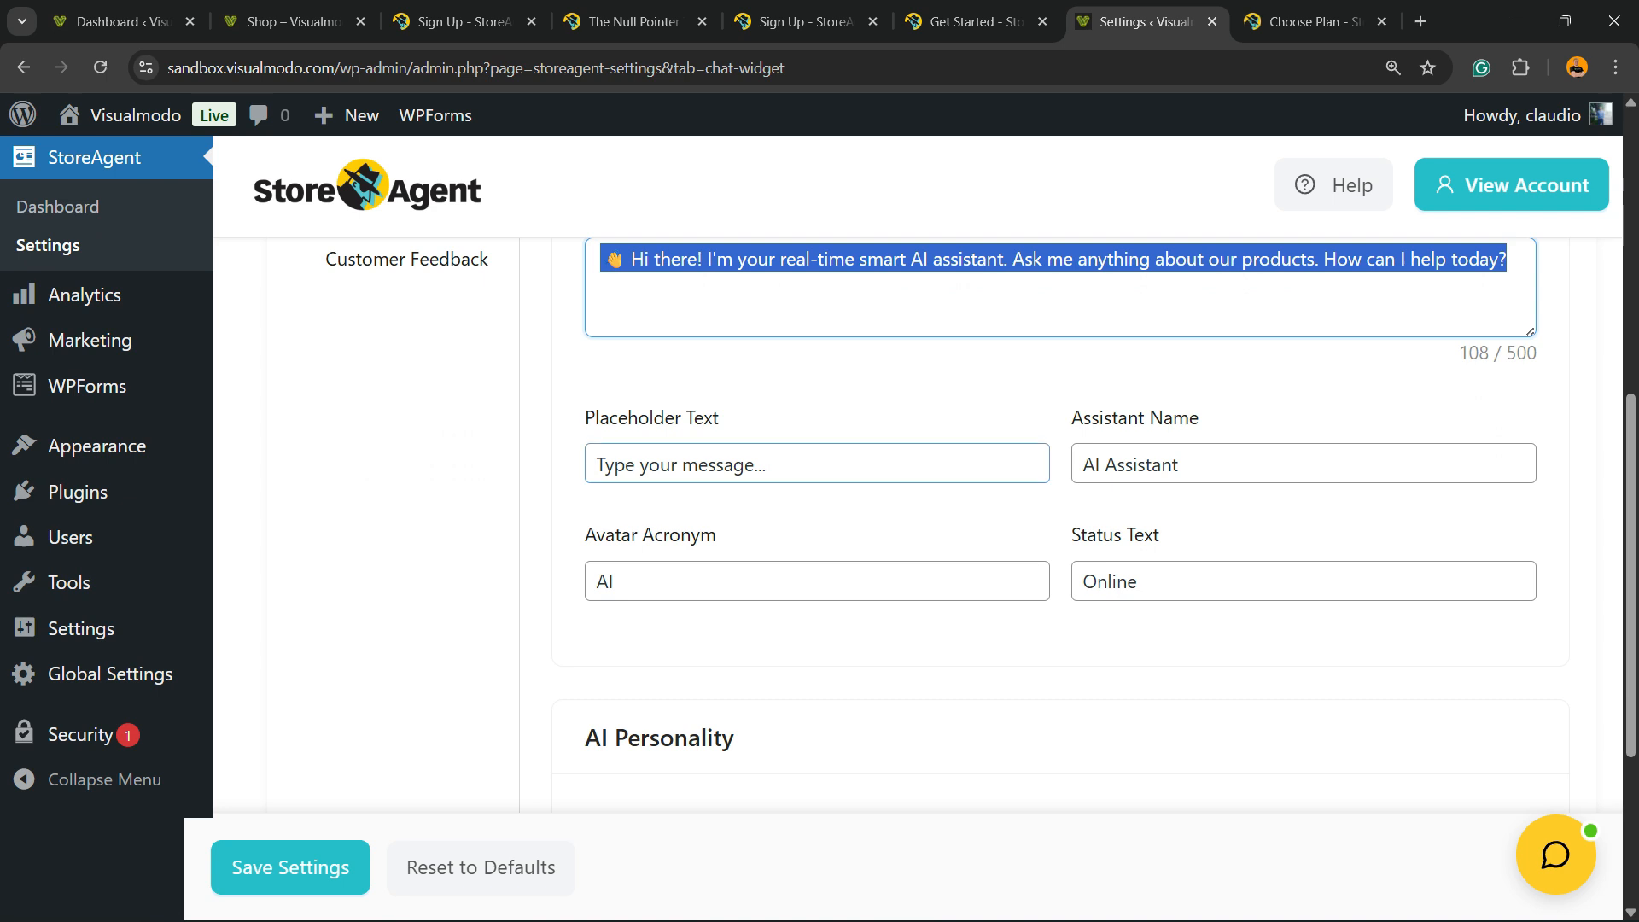
{"action": "double_click", "coordinate": [773, 464]}
{"action": "key", "text": "Tab"}
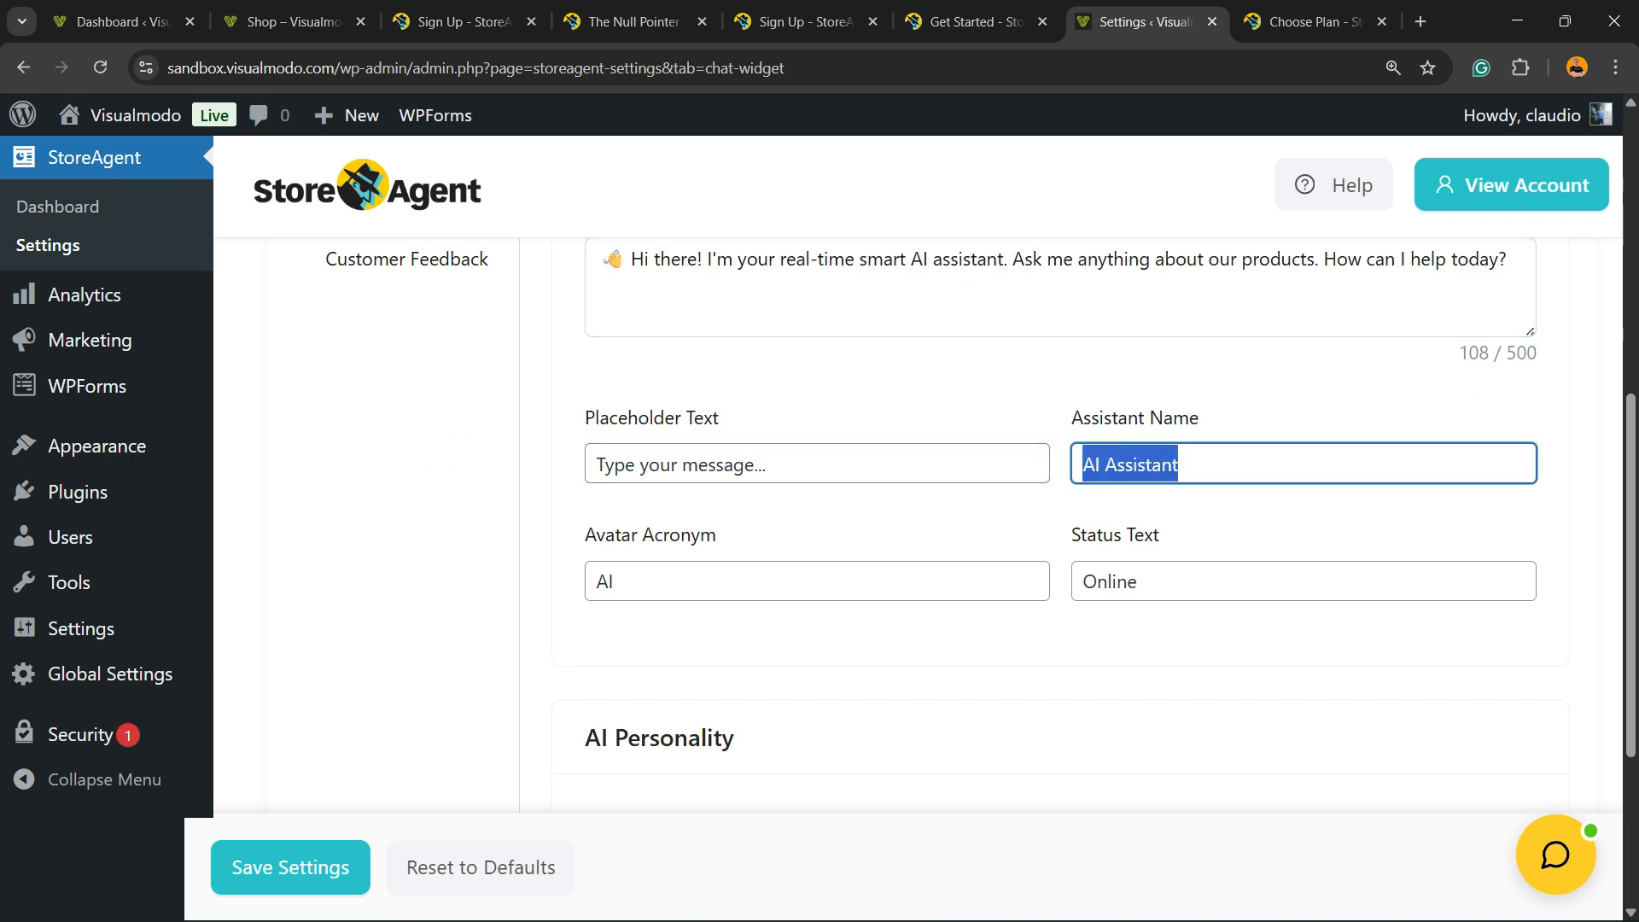
{"action": "left_click", "coordinate": [1144, 581]}
{"action": "double_click", "coordinate": [617, 581]}
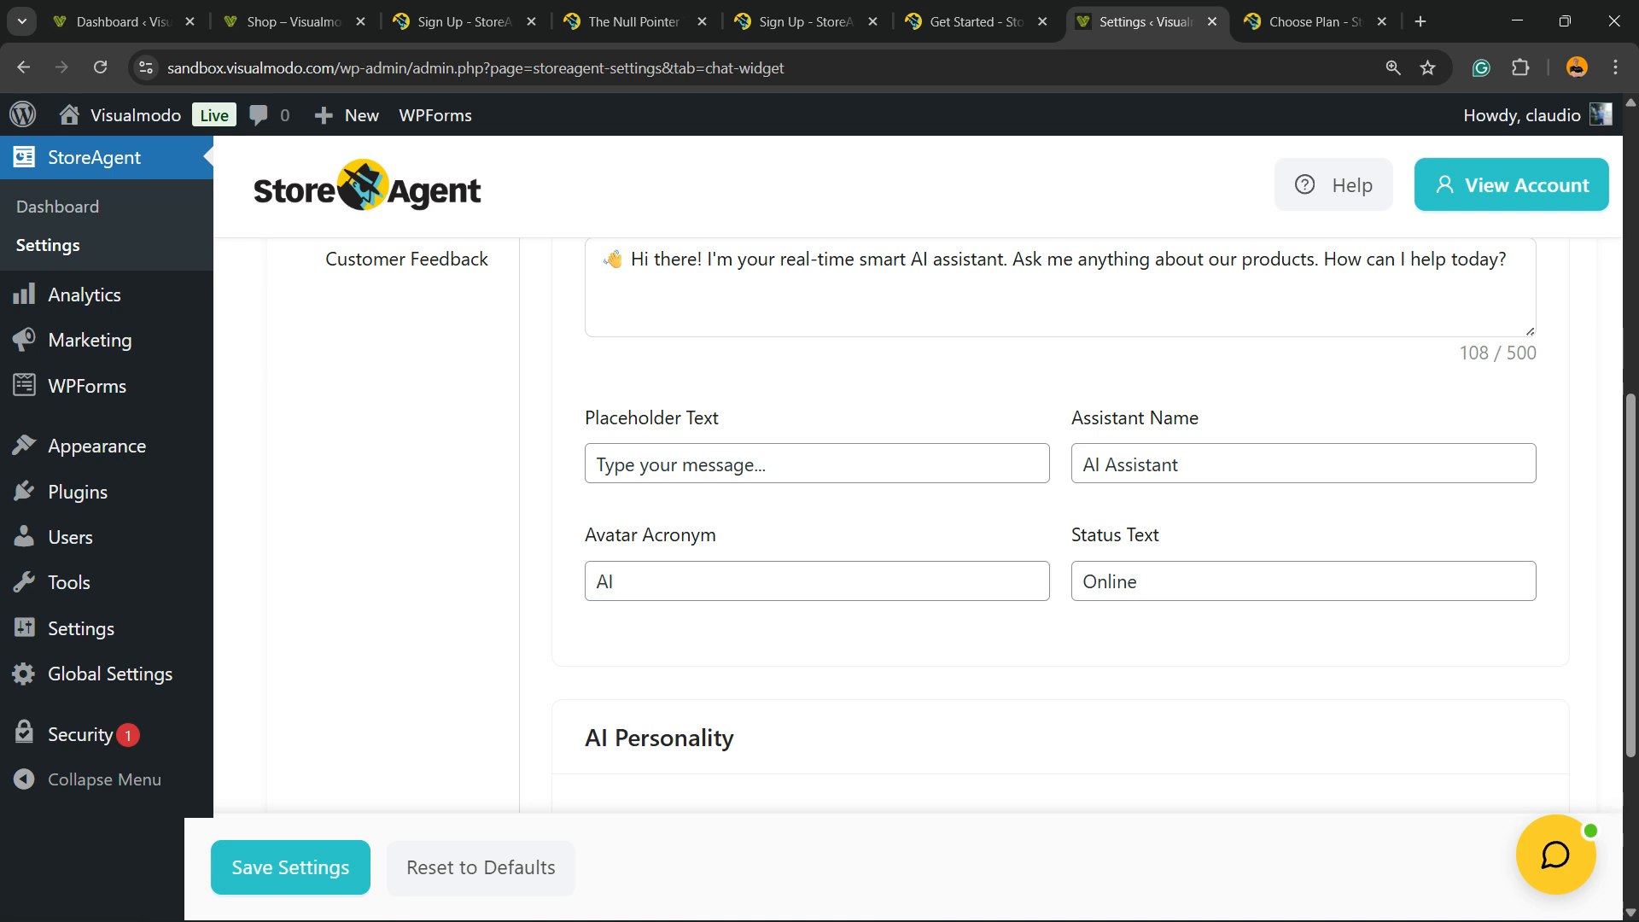
View the communication tones available for the assistant's AI Personality without selecting any
{"action": "scroll", "coordinate": [917, 478], "scroll_direction": "down", "scroll_amount": 3}
{"action": "left_click", "coordinate": [604, 657]}
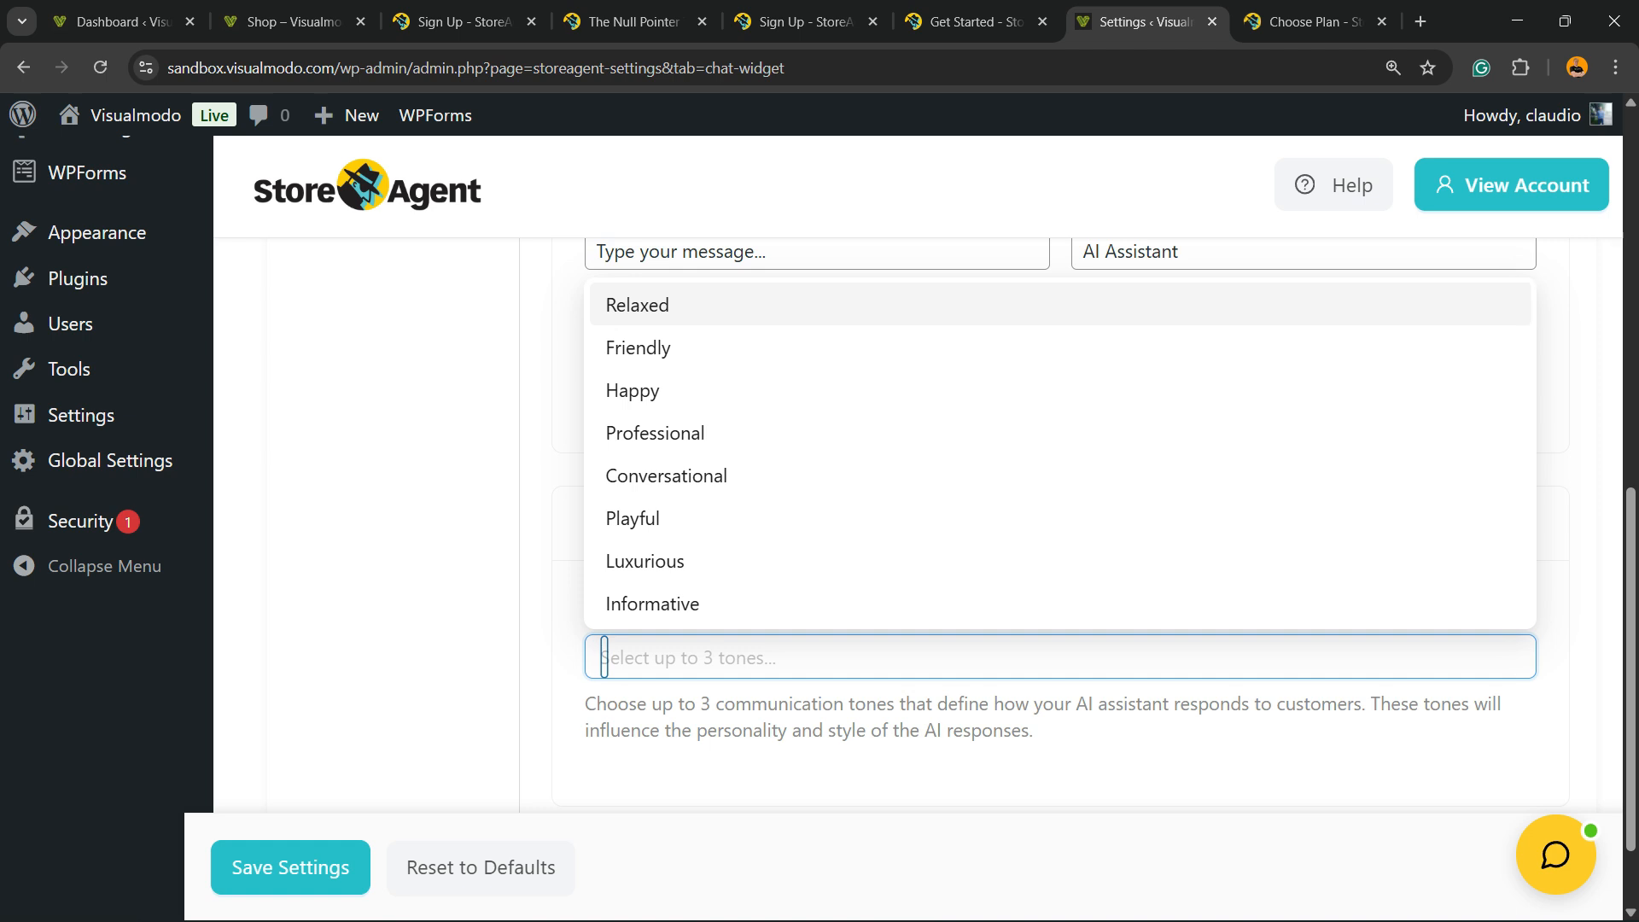
{"action": "scroll", "coordinate": [603, 657], "scroll_direction": "down", "scroll_amount": 1}
{"action": "scroll", "coordinate": [483, 784], "scroll_direction": "up", "scroll_amount": 10}
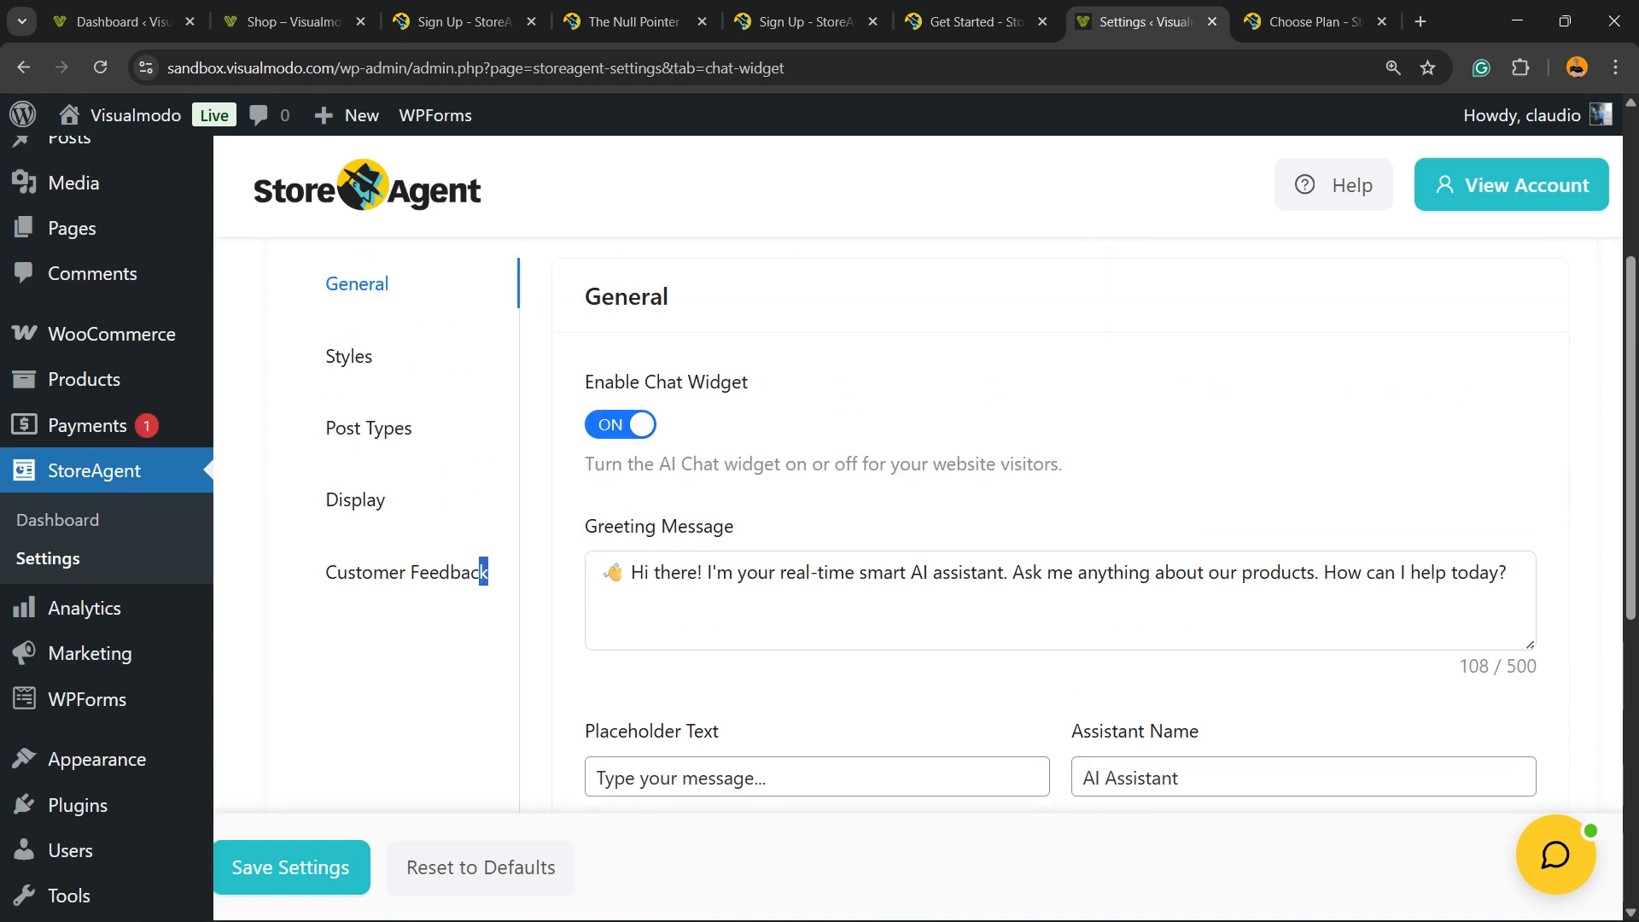
Open the chat widget's Styles settings and review the desktop, tablet and mobile positioning options
{"action": "left_click", "coordinate": [348, 569]}
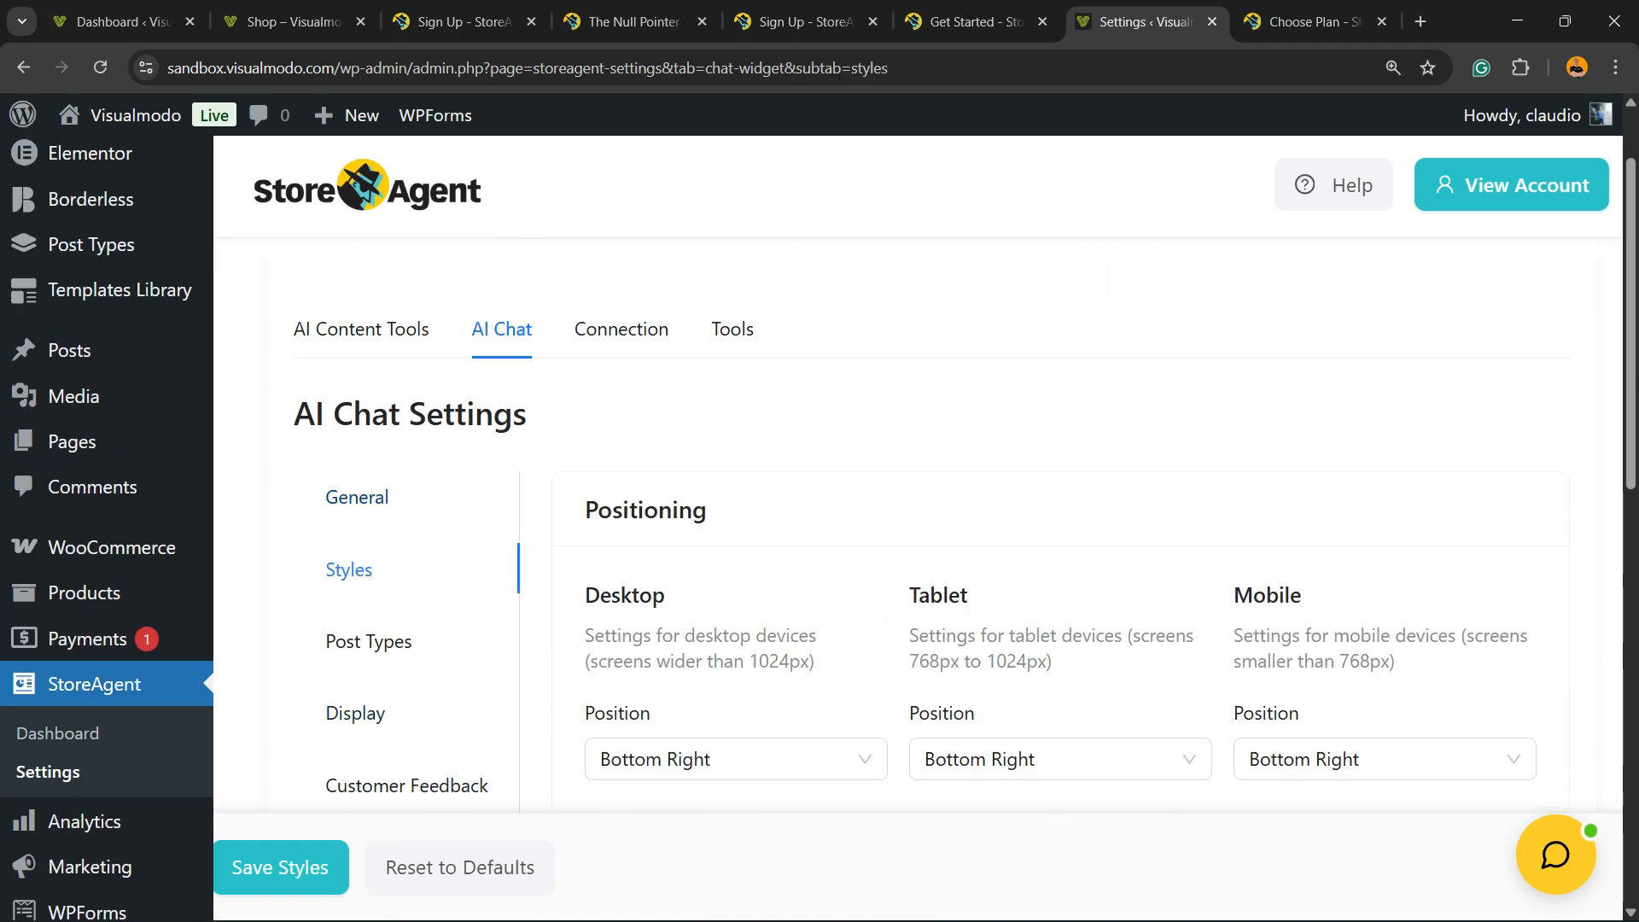
{"action": "scroll", "coordinate": [348, 570], "scroll_direction": "down", "scroll_amount": 2}
{"action": "scroll", "coordinate": [734, 546], "scroll_direction": "down", "scroll_amount": 1}
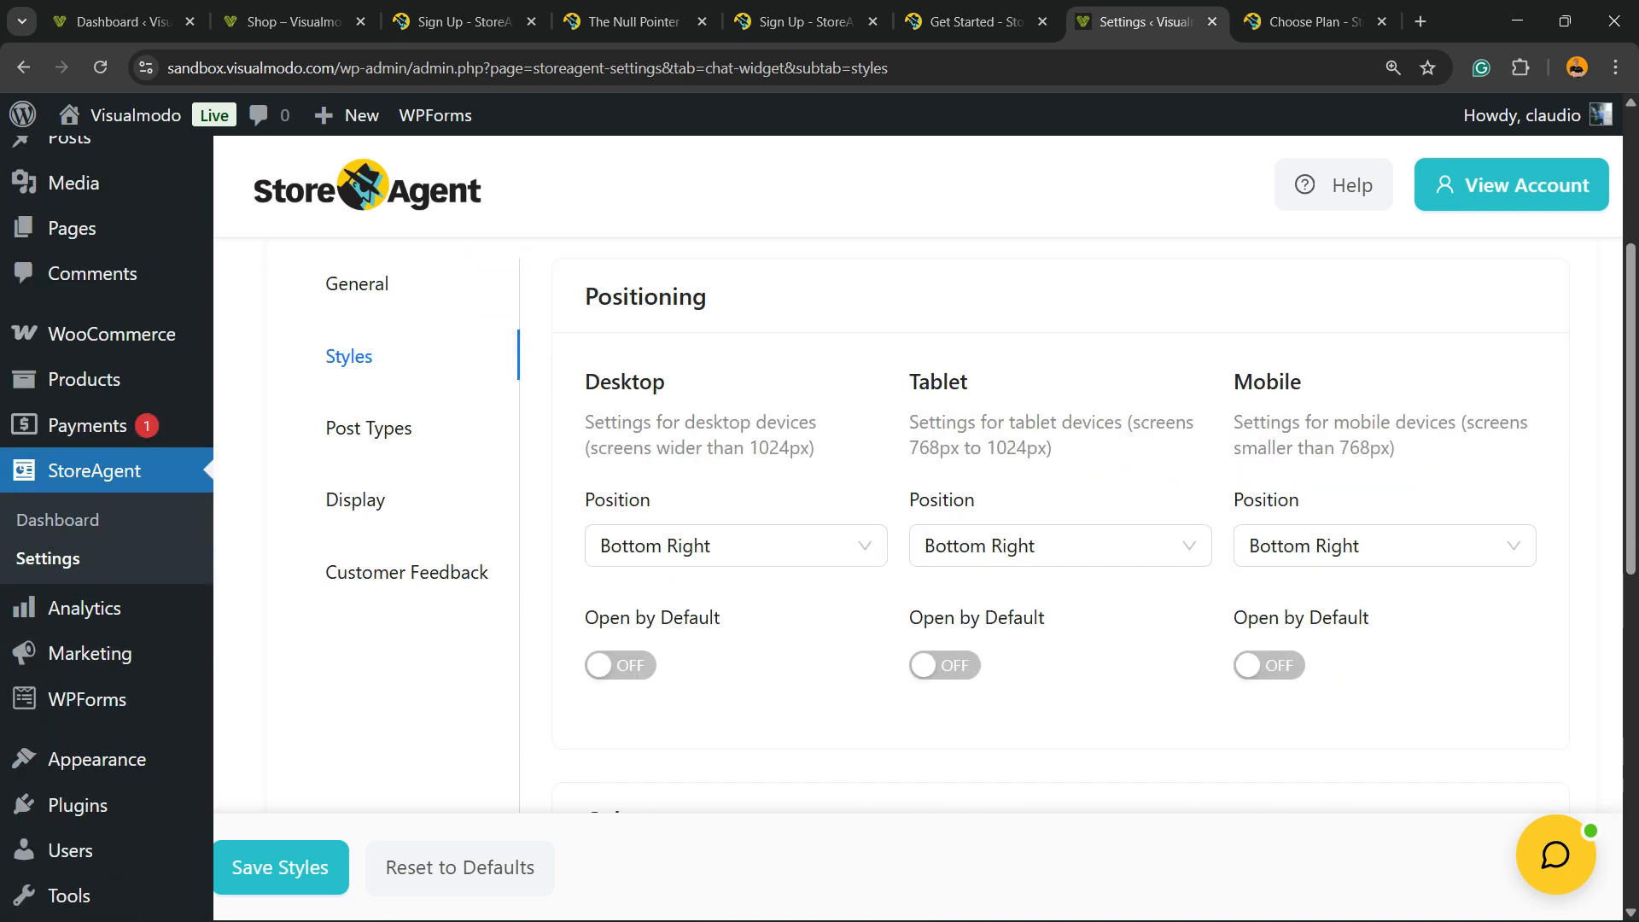
{"action": "scroll", "coordinate": [820, 512], "scroll_direction": "up", "scroll_amount": 1}
Review which post types the AI can access and on which post types the chat widget is displayed
{"action": "left_click", "coordinate": [369, 428]}
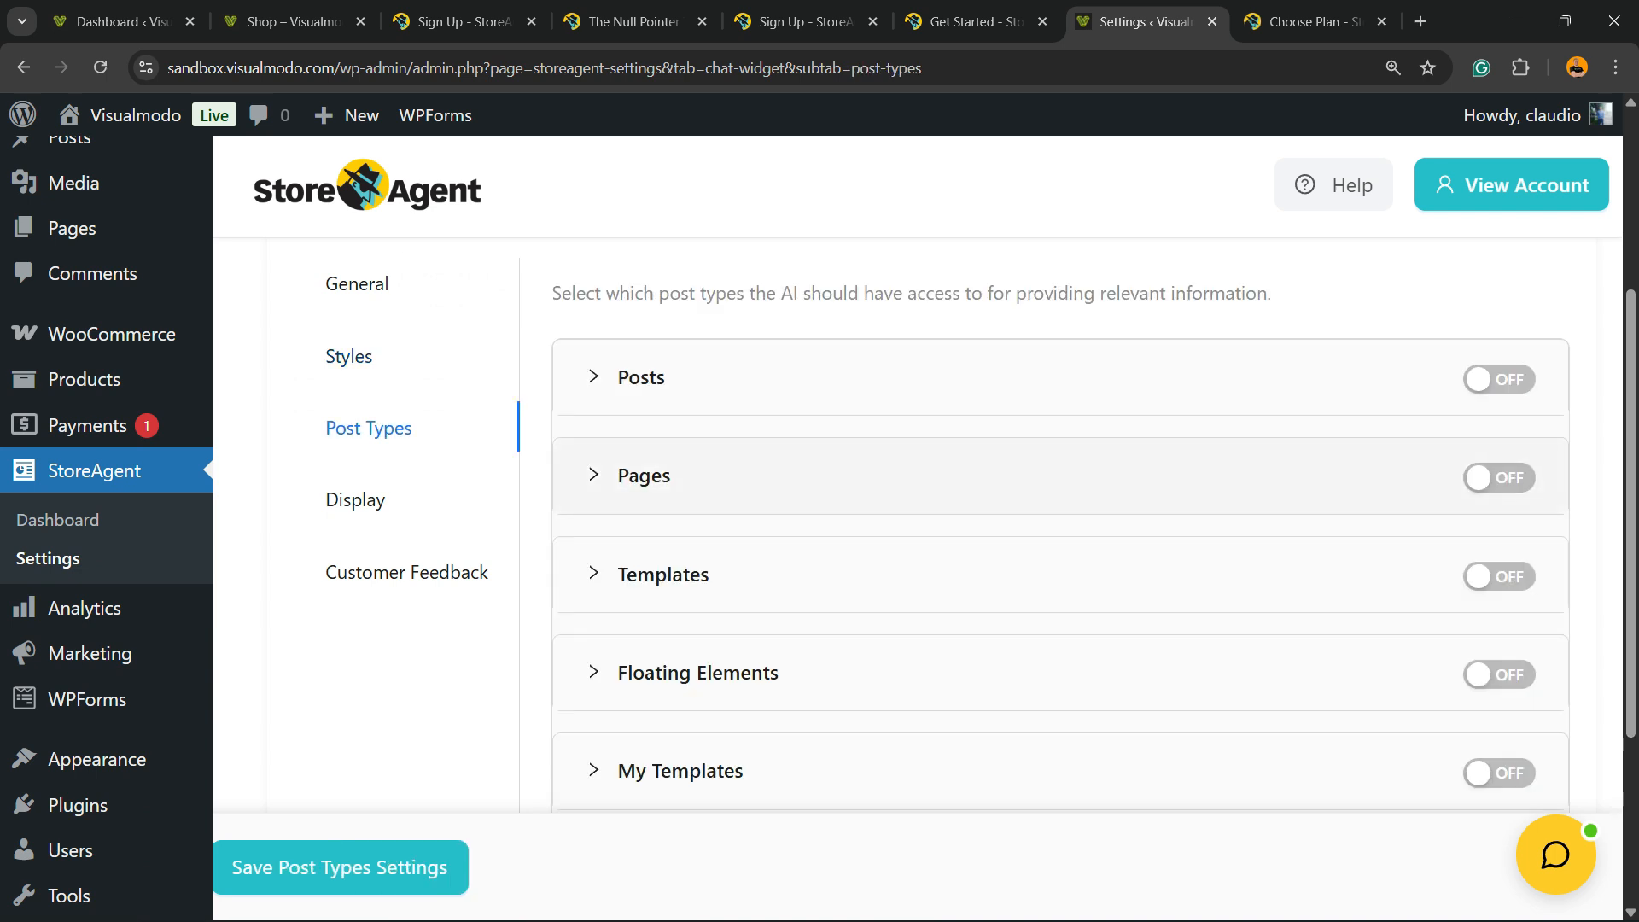
{"action": "left_click", "coordinate": [355, 499]}
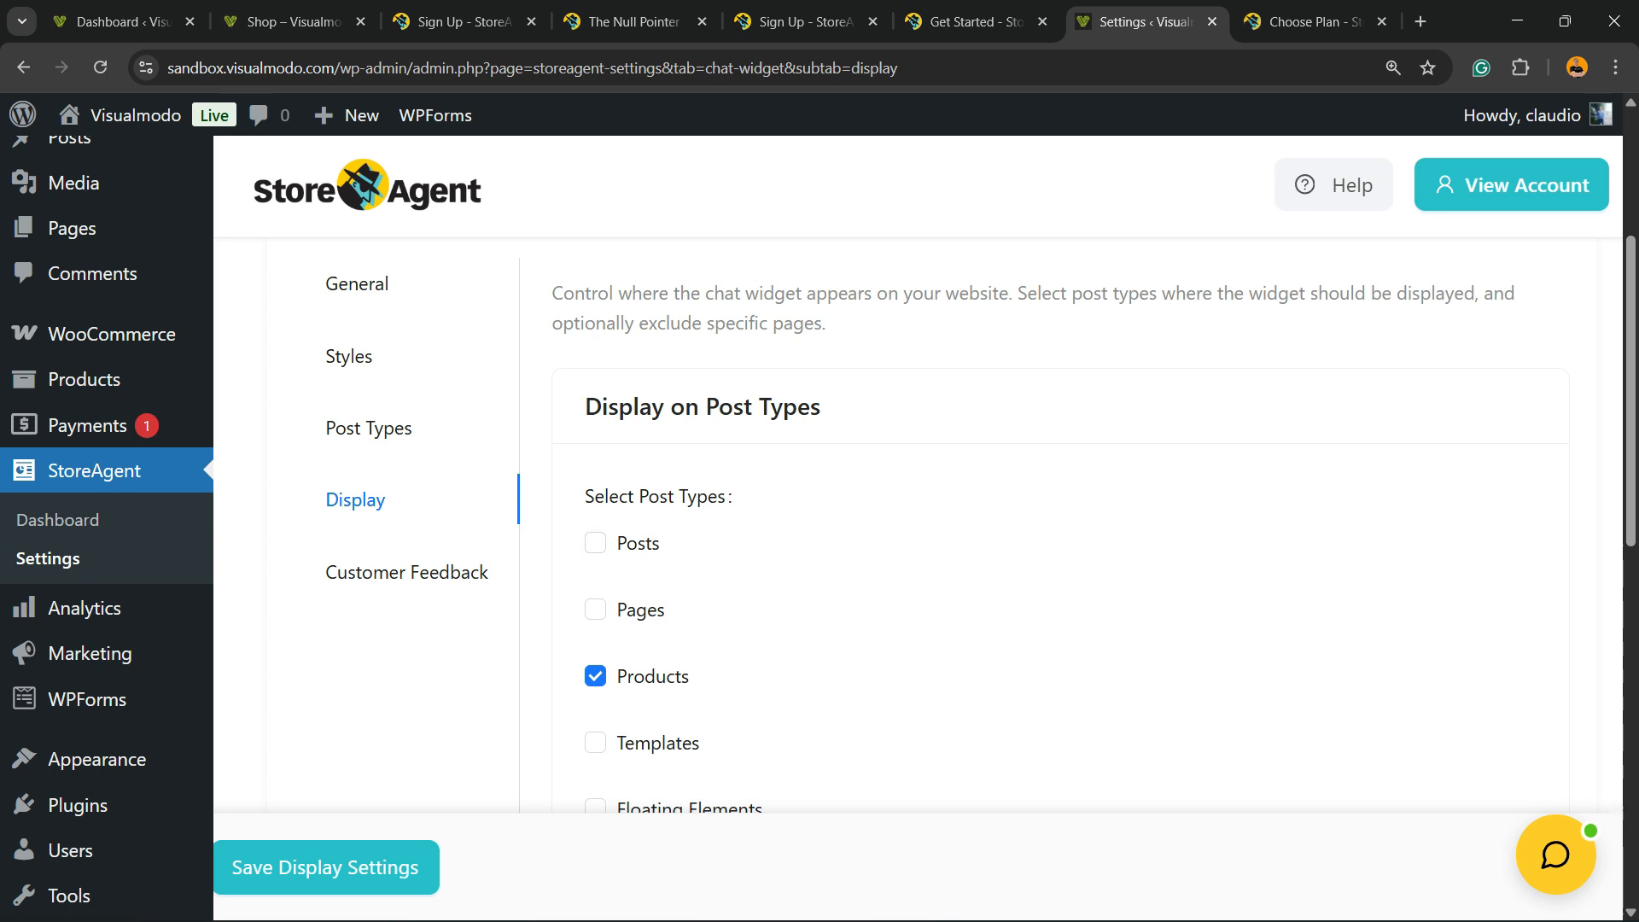
{"action": "scroll", "coordinate": [595, 542], "scroll_direction": "down", "scroll_amount": 2}
{"action": "scroll", "coordinate": [595, 542], "scroll_direction": "down", "scroll_amount": 1}
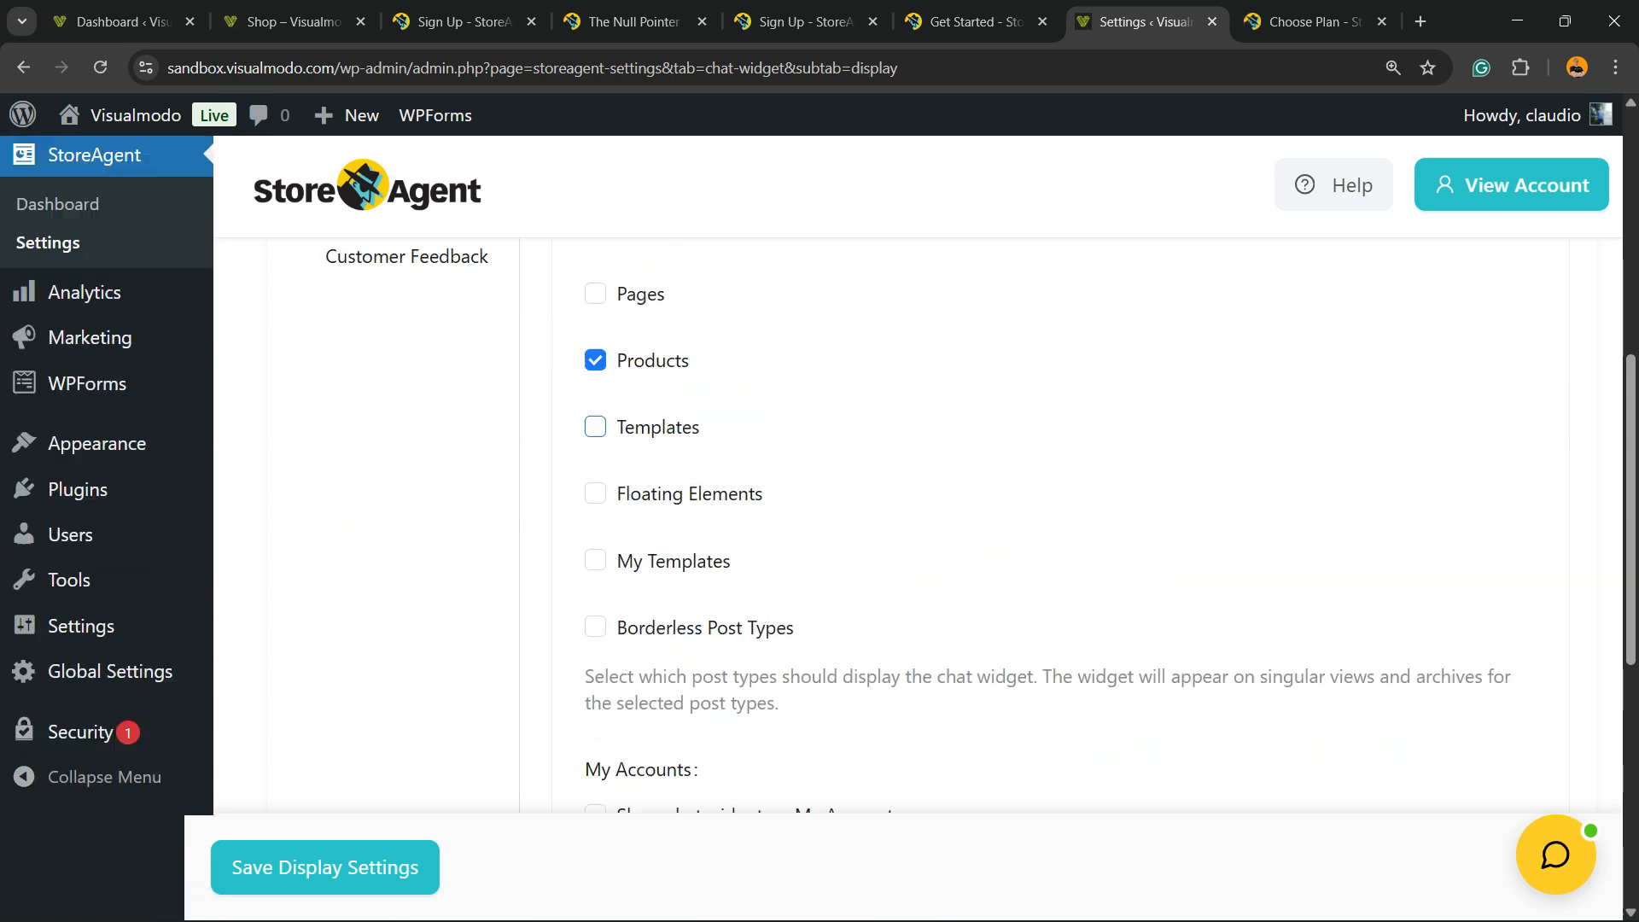
{"action": "scroll", "coordinate": [595, 542], "scroll_direction": "up", "scroll_amount": 4}
Review the Customer Feedback settings and enable support escalation to human support
{"action": "left_click", "coordinate": [406, 572]}
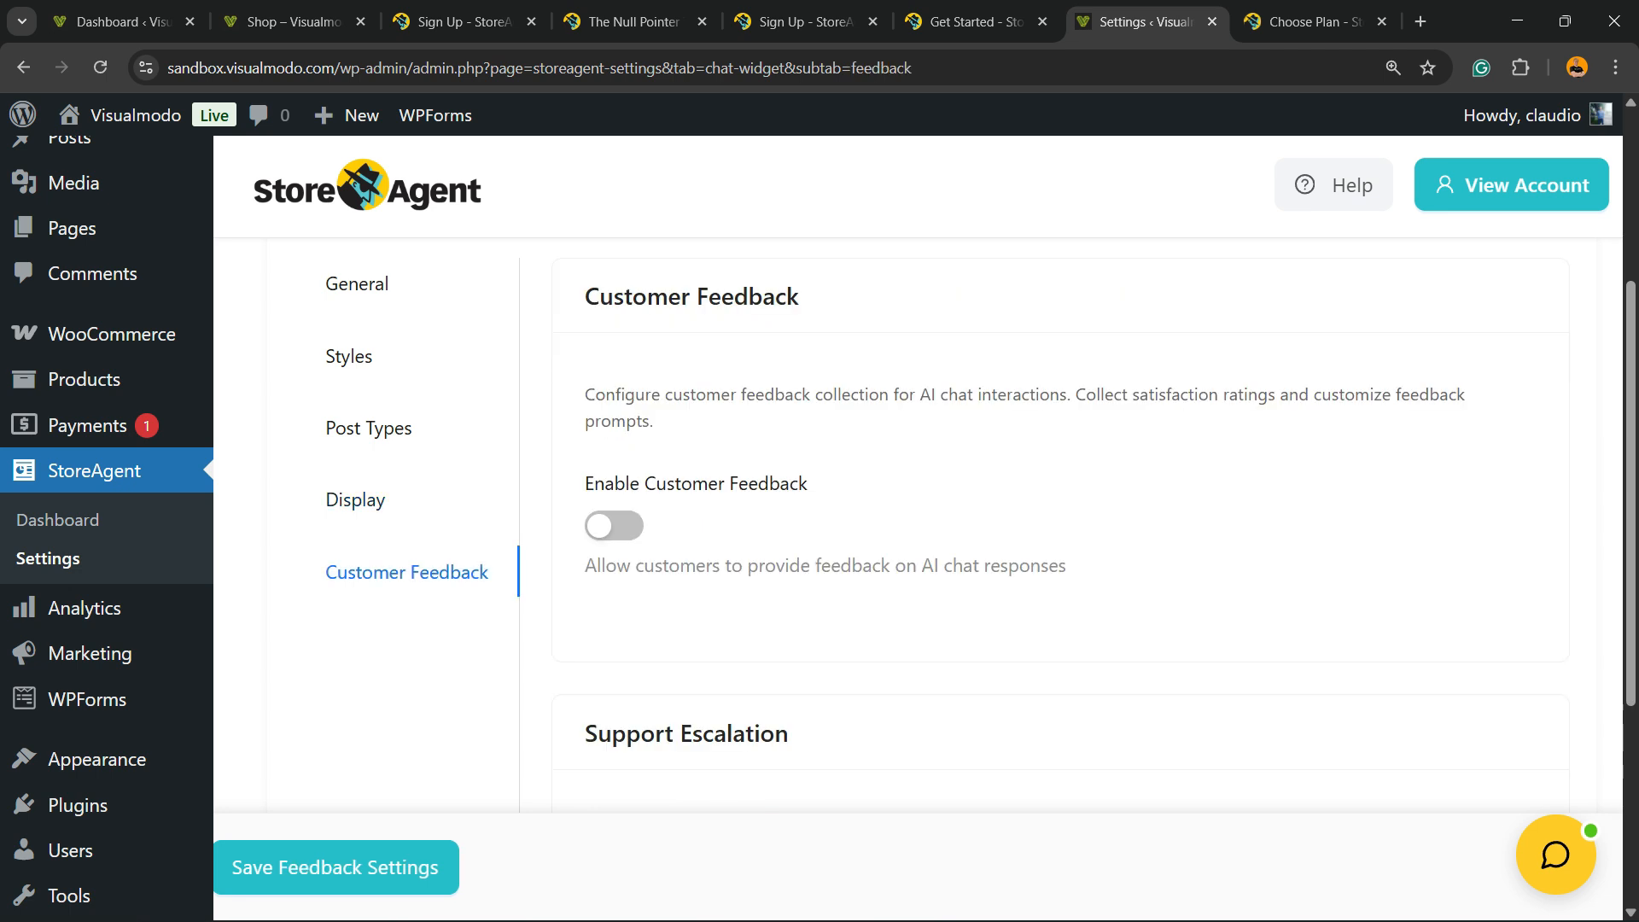
{"action": "scroll", "coordinate": [614, 525], "scroll_direction": "down", "scroll_amount": 2}
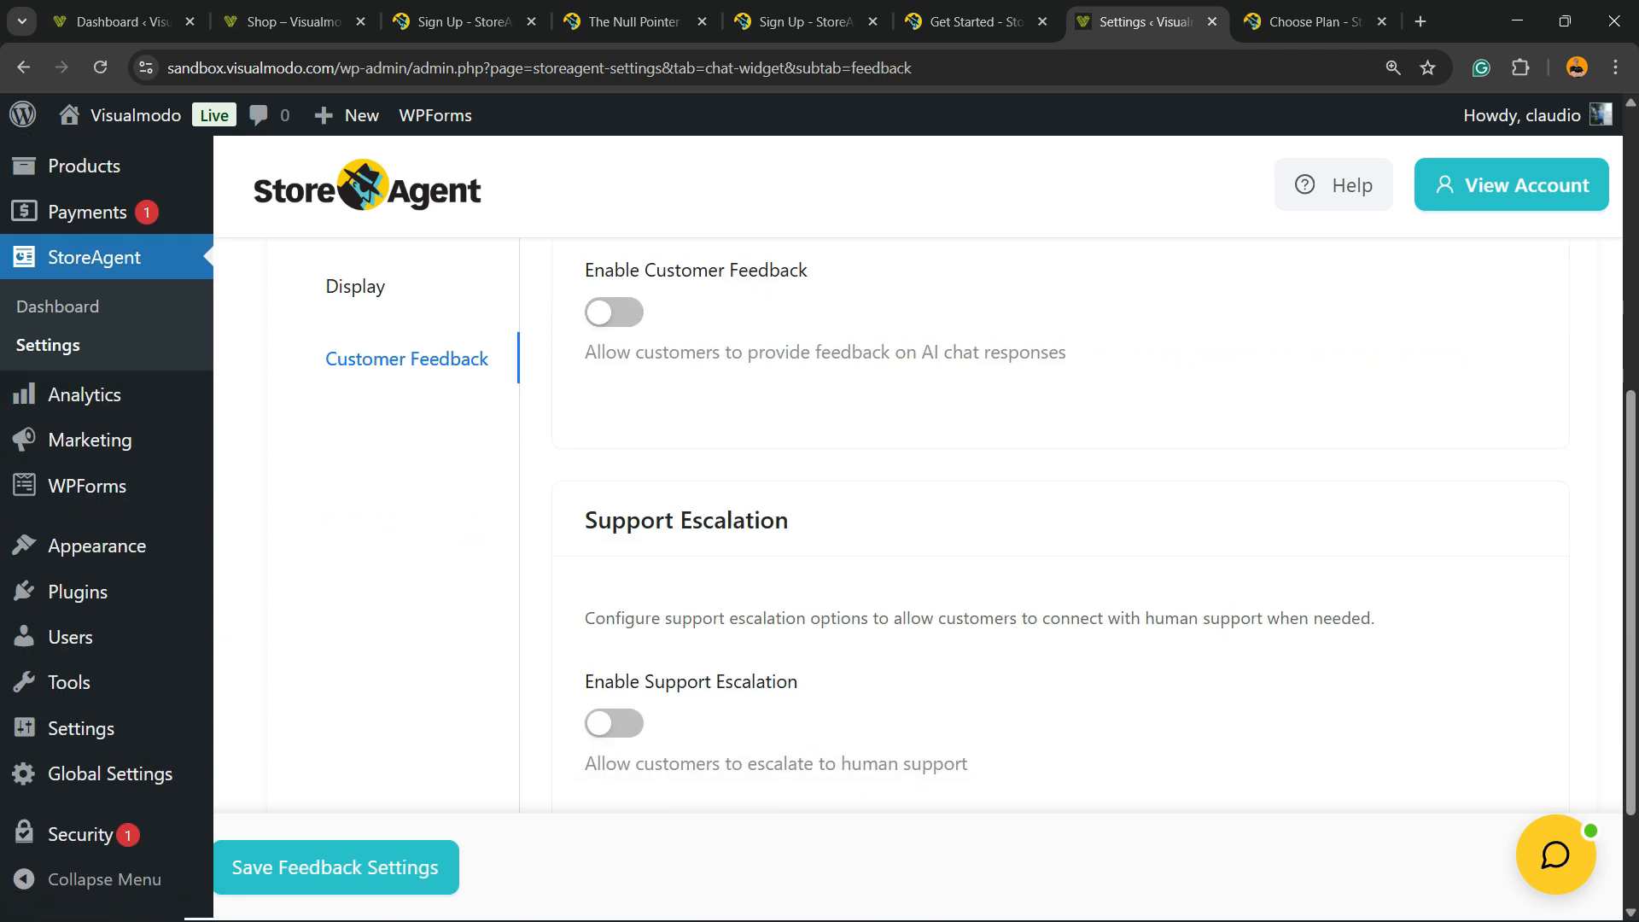
{"action": "scroll", "coordinate": [615, 555], "scroll_direction": "down", "scroll_amount": 2}
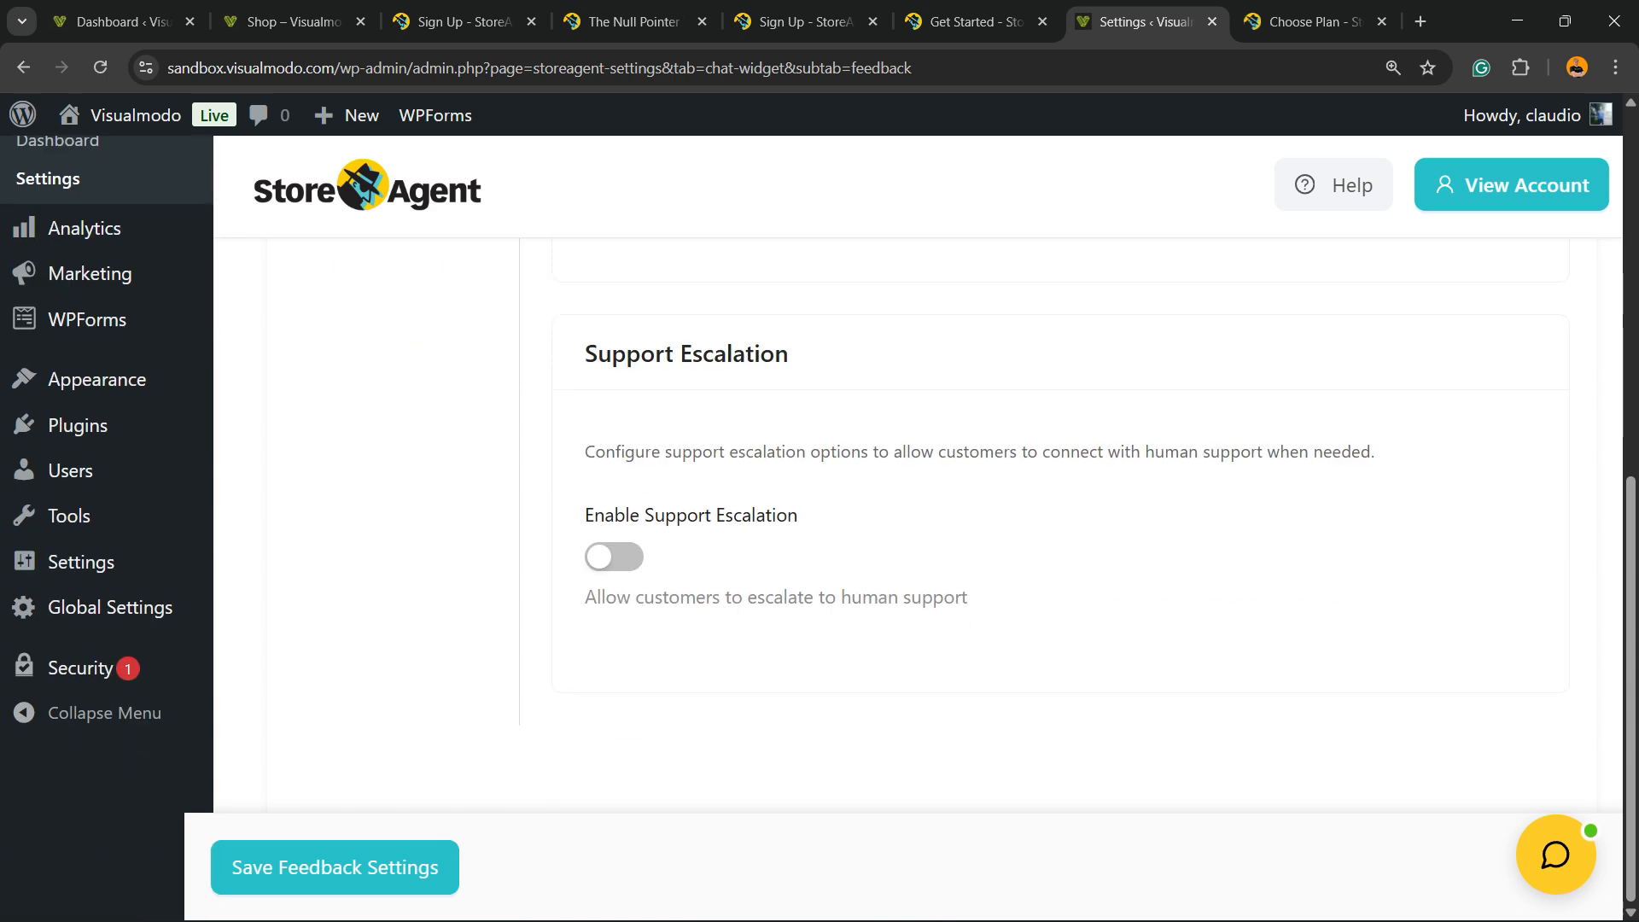
{"action": "scroll", "coordinate": [615, 555], "scroll_direction": "up", "scroll_amount": 4}
{"action": "scroll", "coordinate": [615, 555], "scroll_direction": "down", "scroll_amount": 2}
{"action": "scroll", "coordinate": [818, 531], "scroll_direction": "down", "scroll_amount": 2}
{"action": "left_click", "coordinate": [614, 556]}
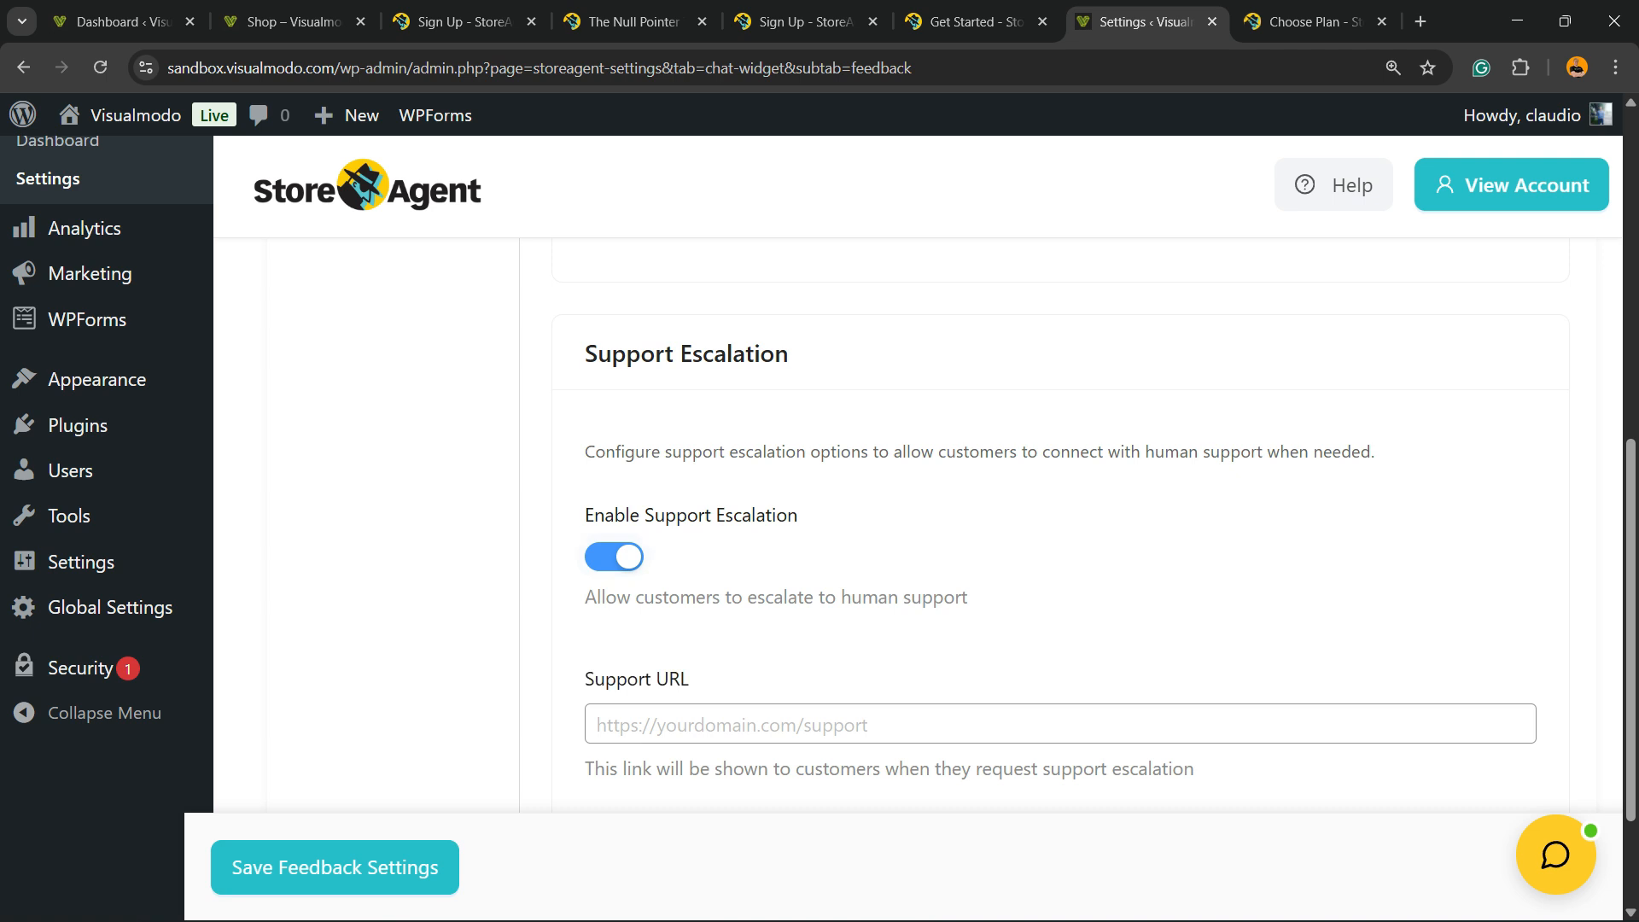
Disable support escalation in the chat widget's feedback settings and open the StoreAgent Connection settings
{"action": "left_click", "coordinate": [614, 557]}
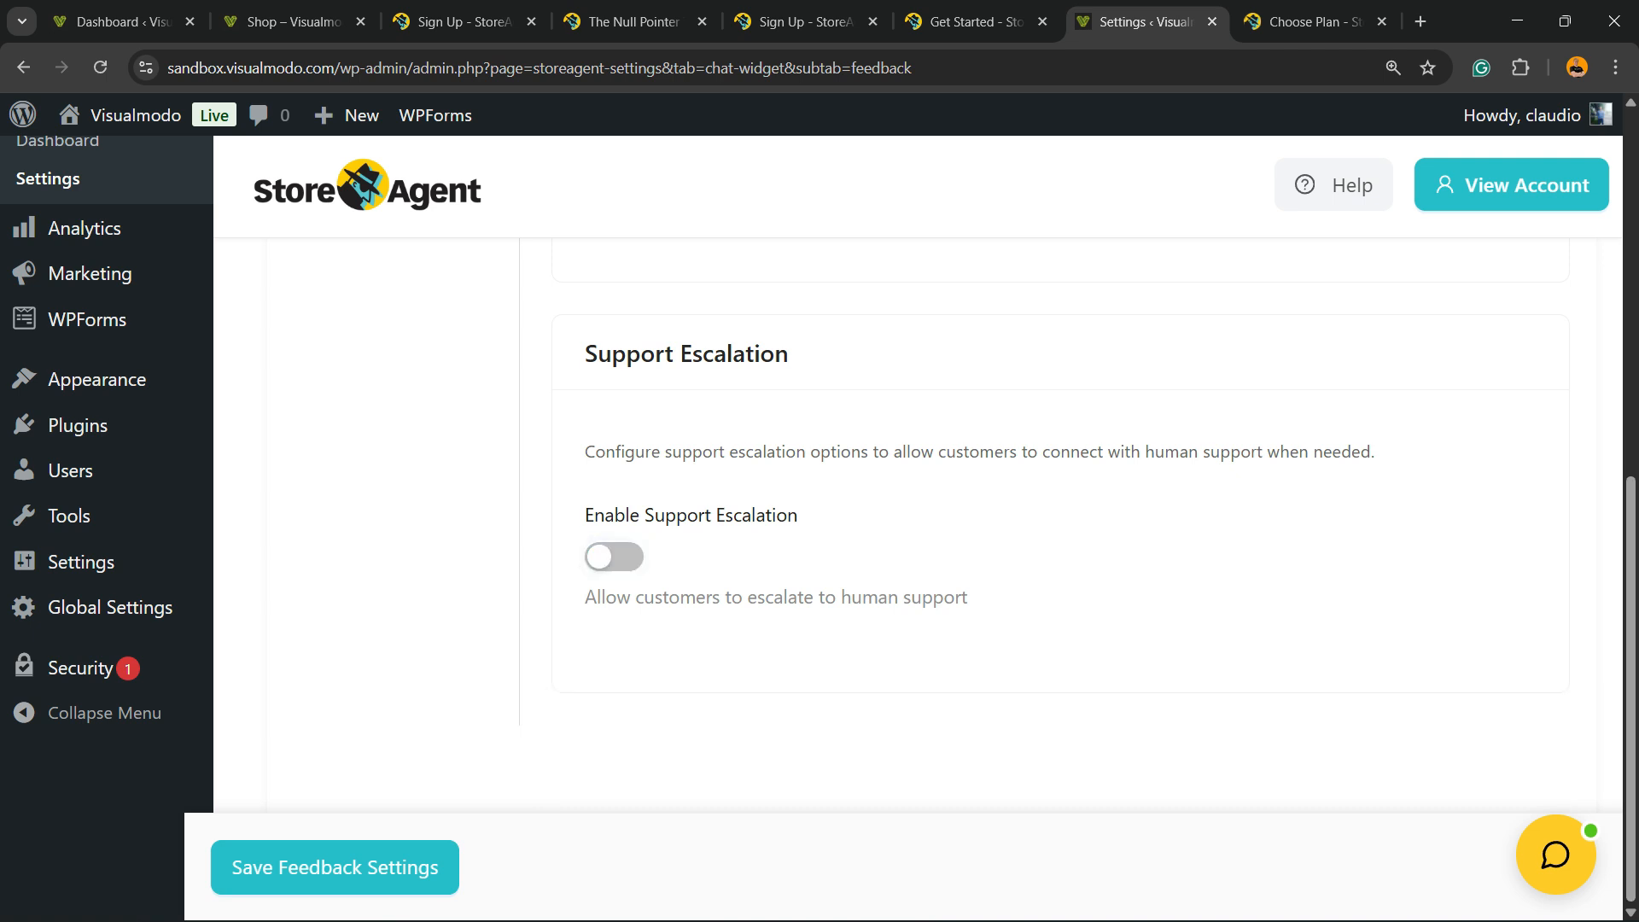
{"action": "scroll", "coordinate": [918, 512], "scroll_direction": "up", "scroll_amount": 7}
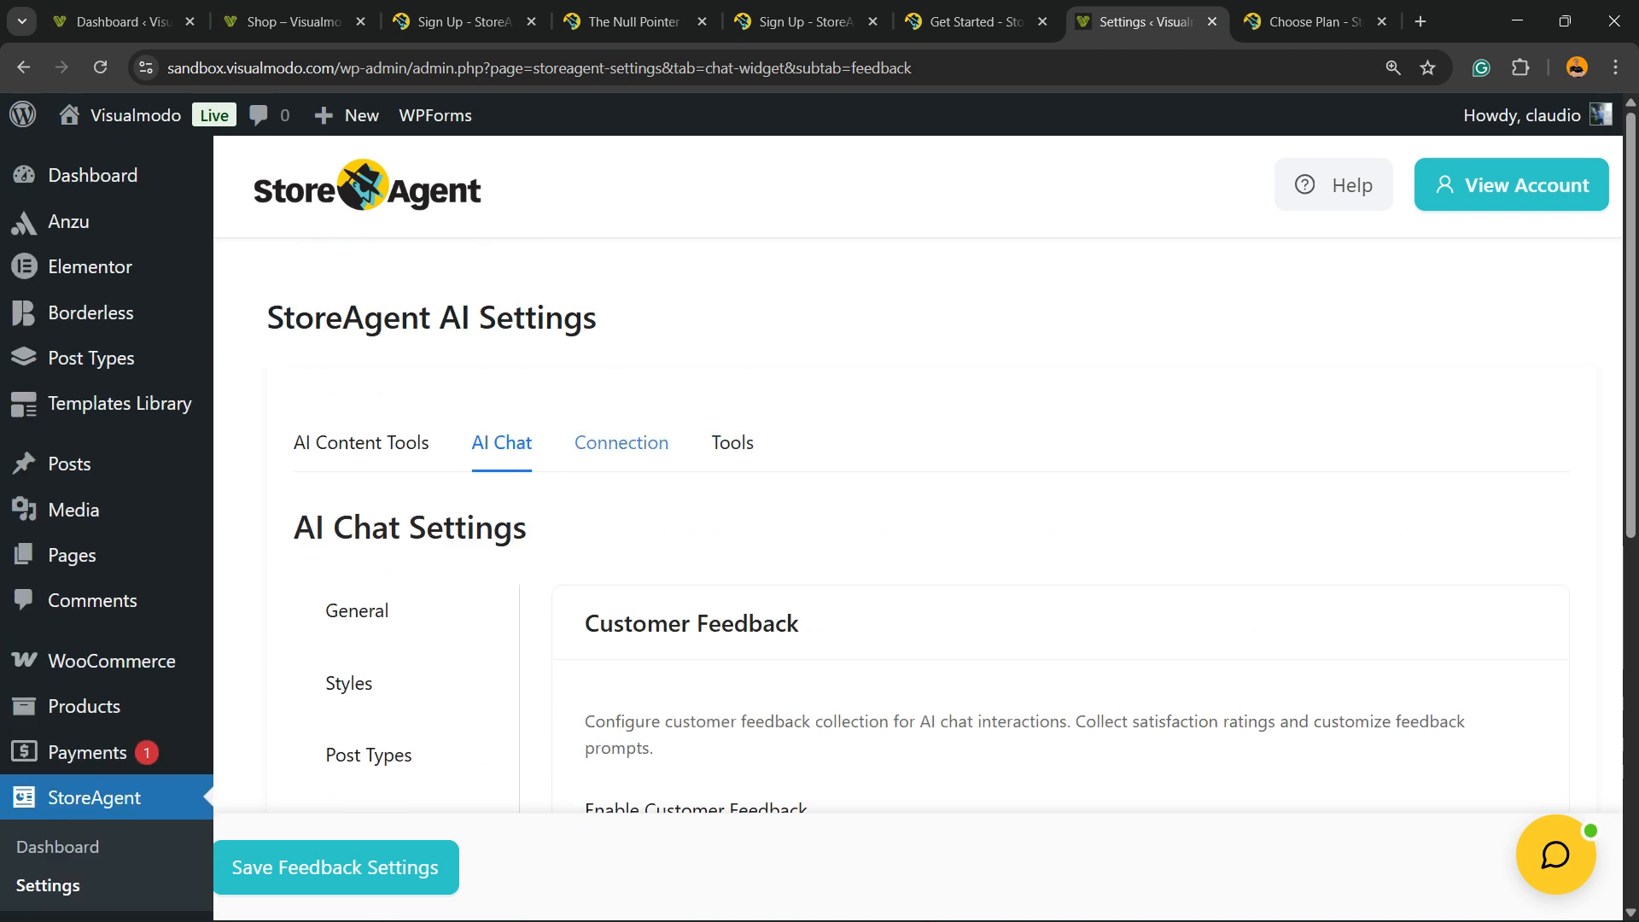
{"action": "left_click", "coordinate": [621, 443]}
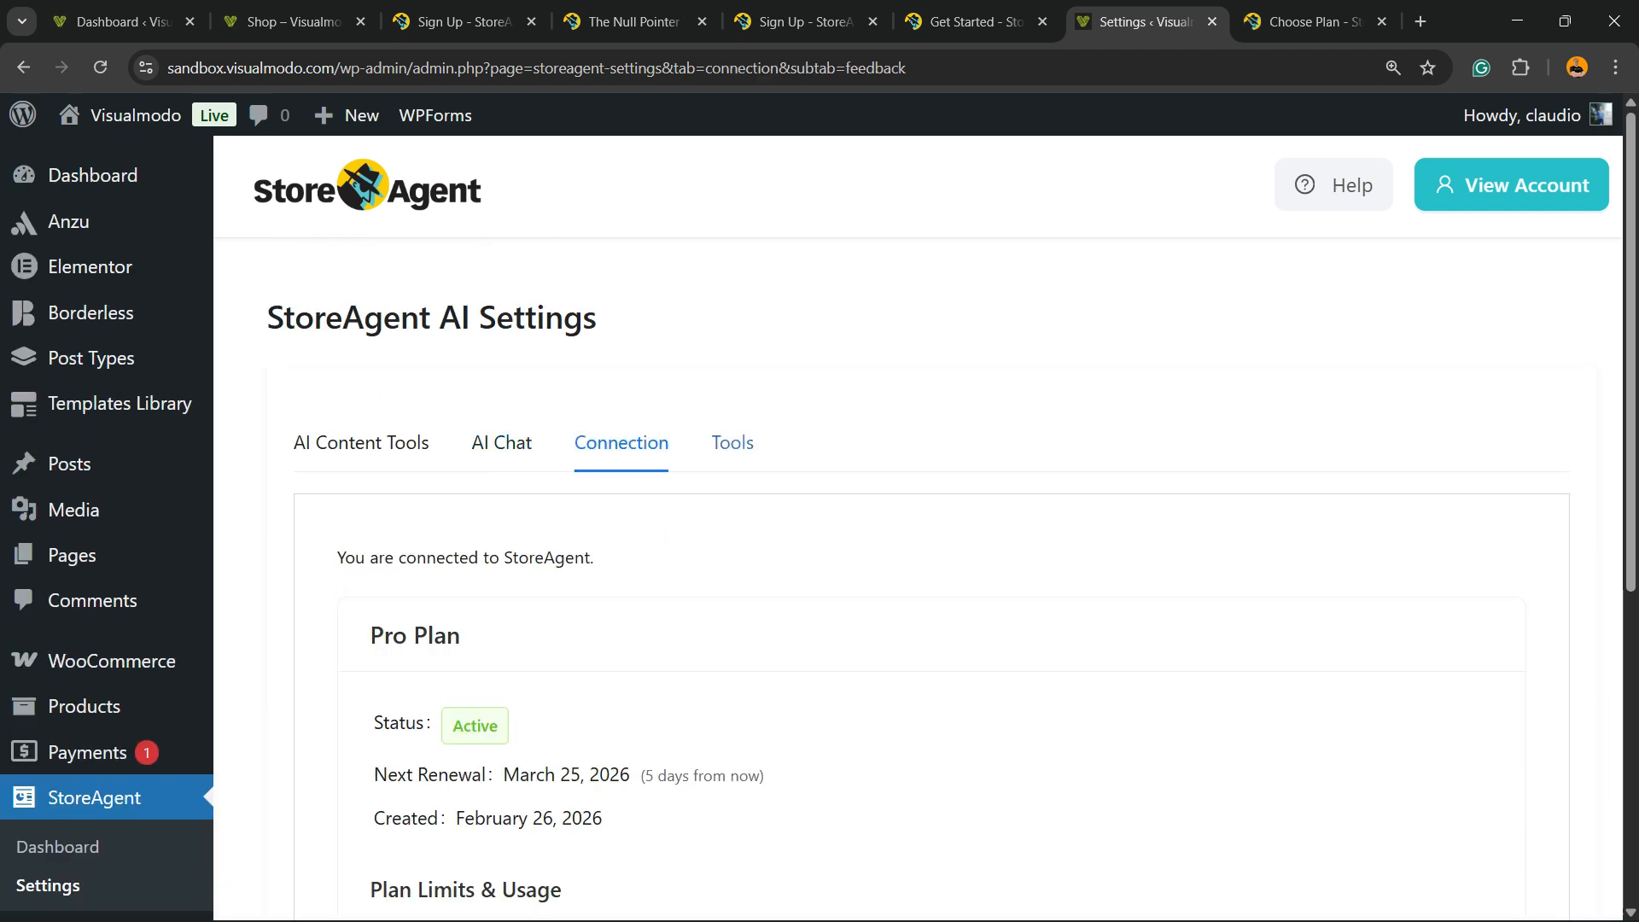
Review the Chat AI Memory tools for recreating AI memory and clearing post data hashes
{"action": "left_click", "coordinate": [732, 443]}
{"action": "scroll", "coordinate": [732, 443], "scroll_direction": "down", "scroll_amount": 3}
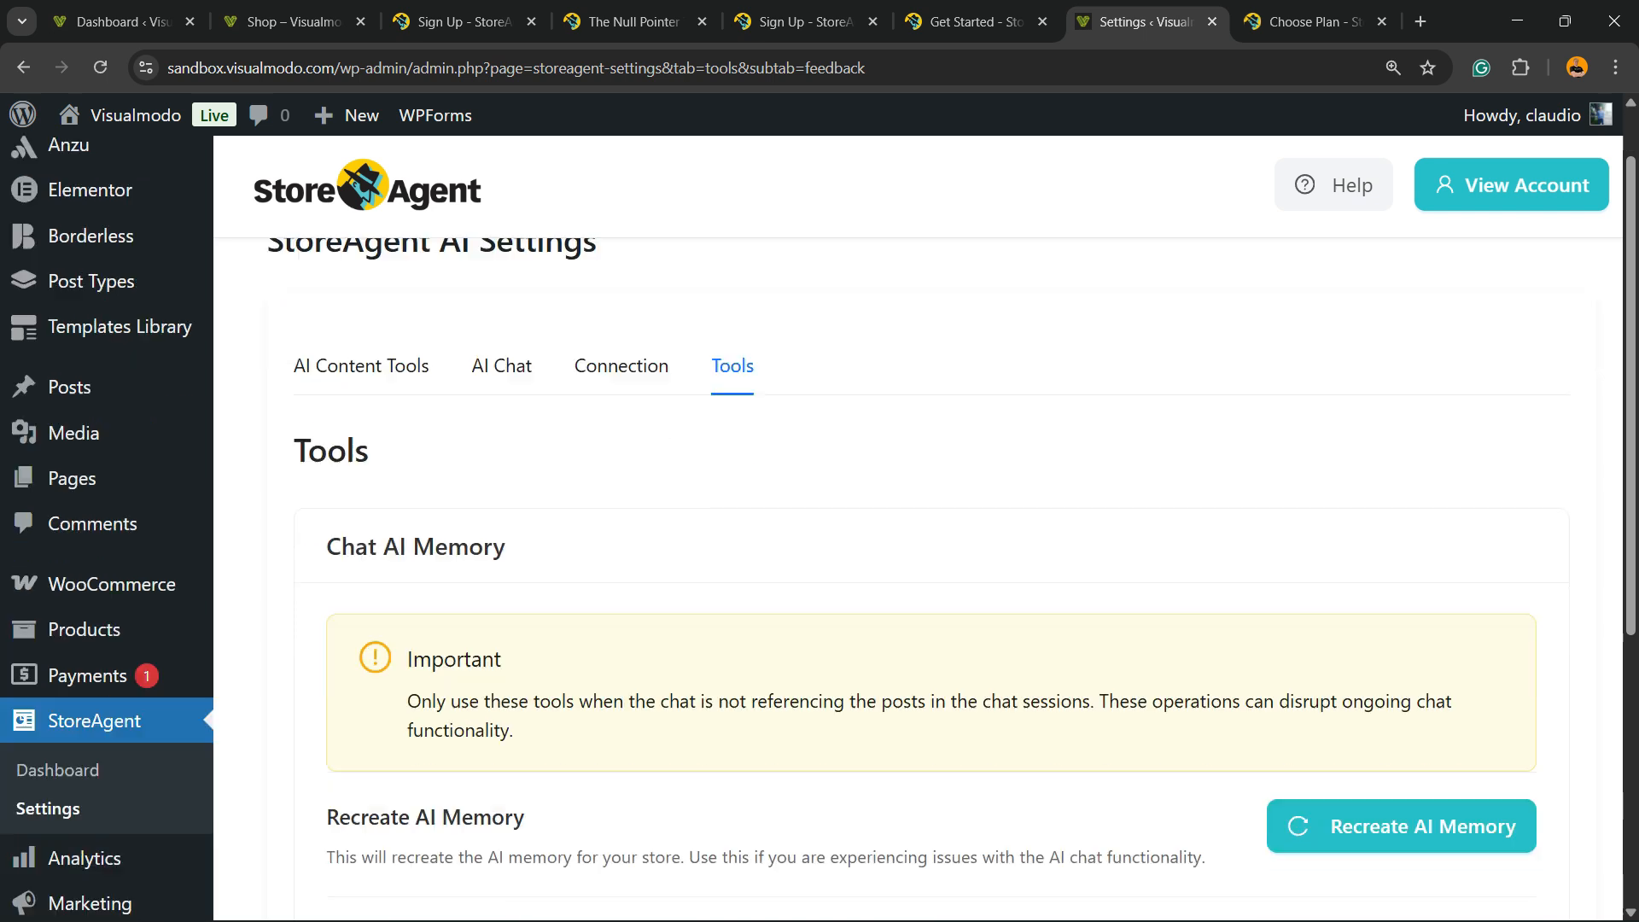
{"action": "scroll", "coordinate": [917, 529], "scroll_direction": "down", "scroll_amount": 3}
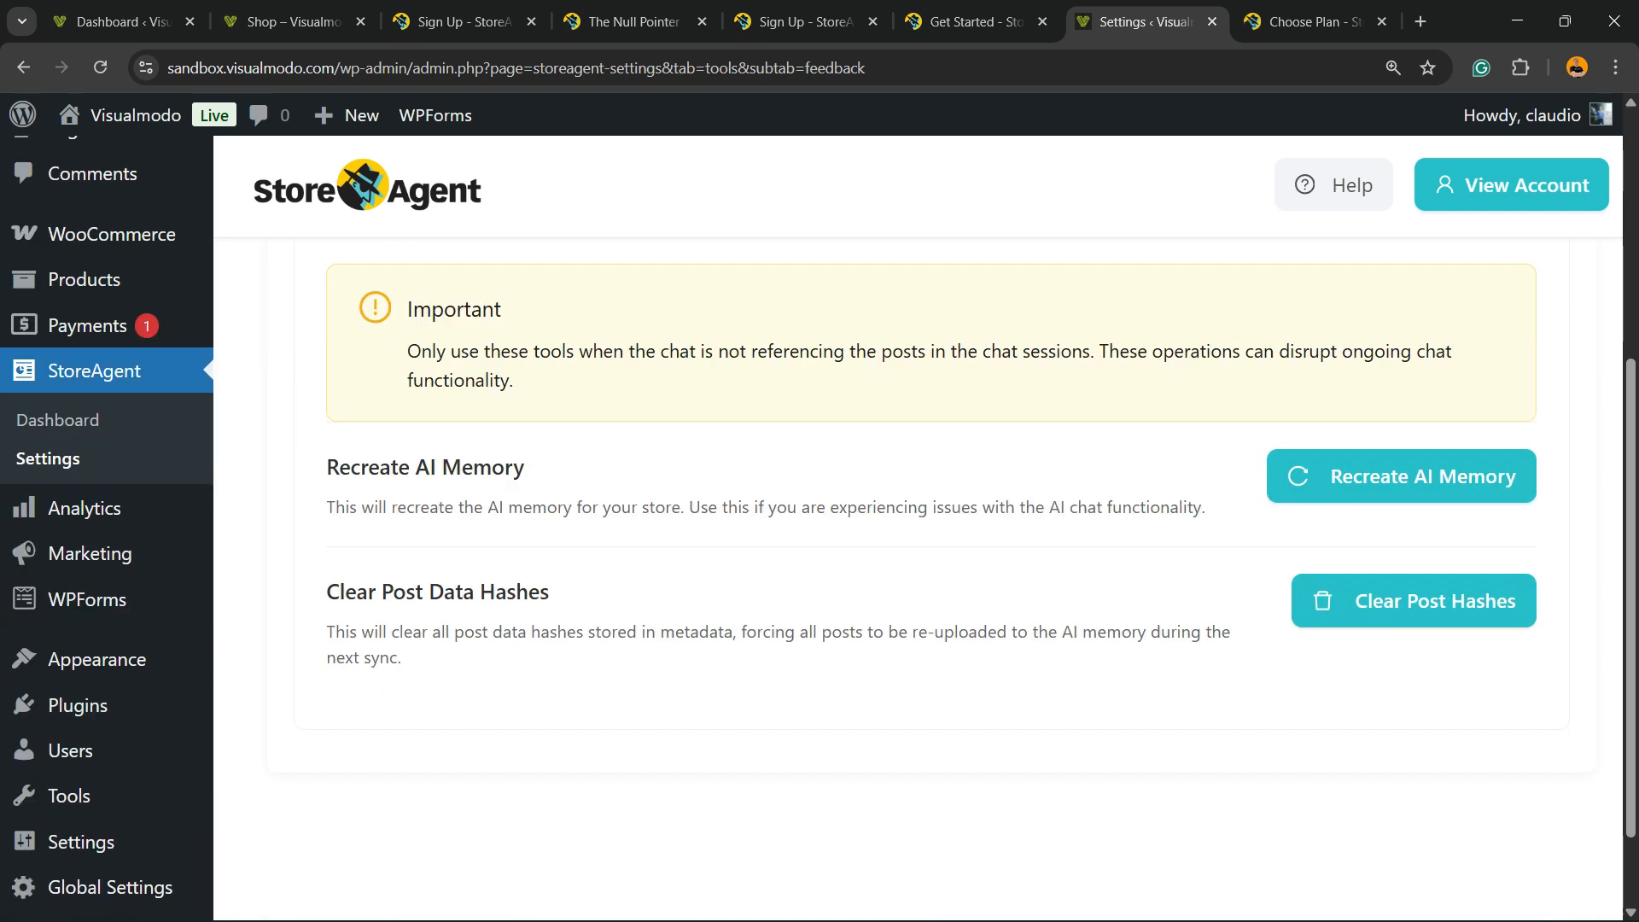
{"action": "scroll", "coordinate": [918, 529], "scroll_direction": "up", "scroll_amount": 5}
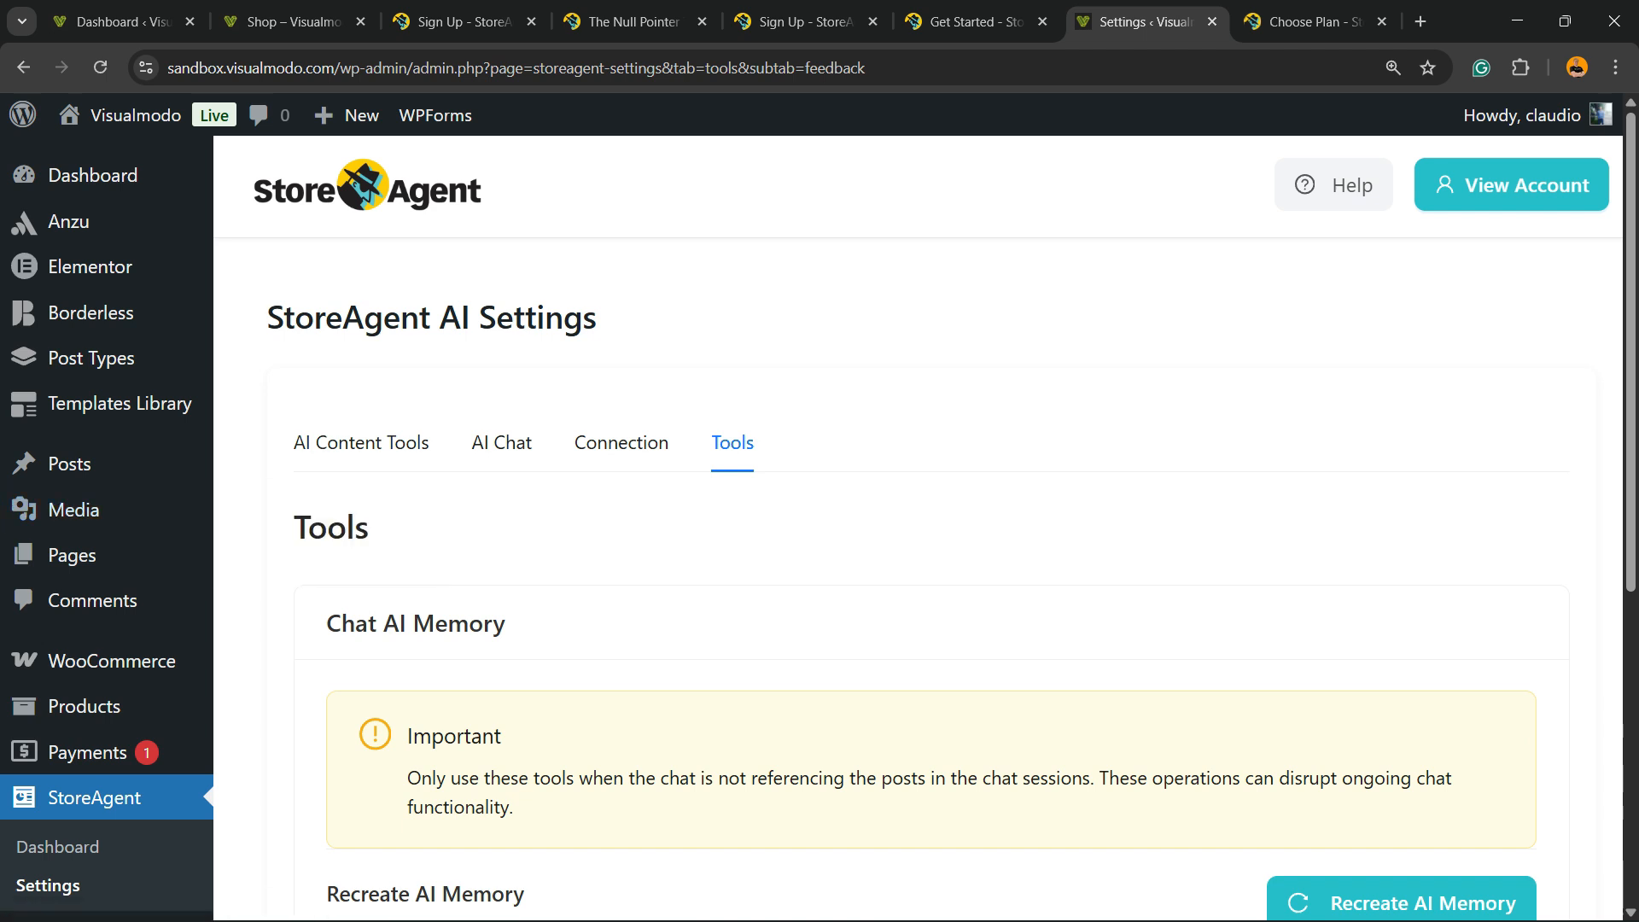
{"action": "scroll", "coordinate": [72, 512], "scroll_direction": "down", "scroll_amount": 3}
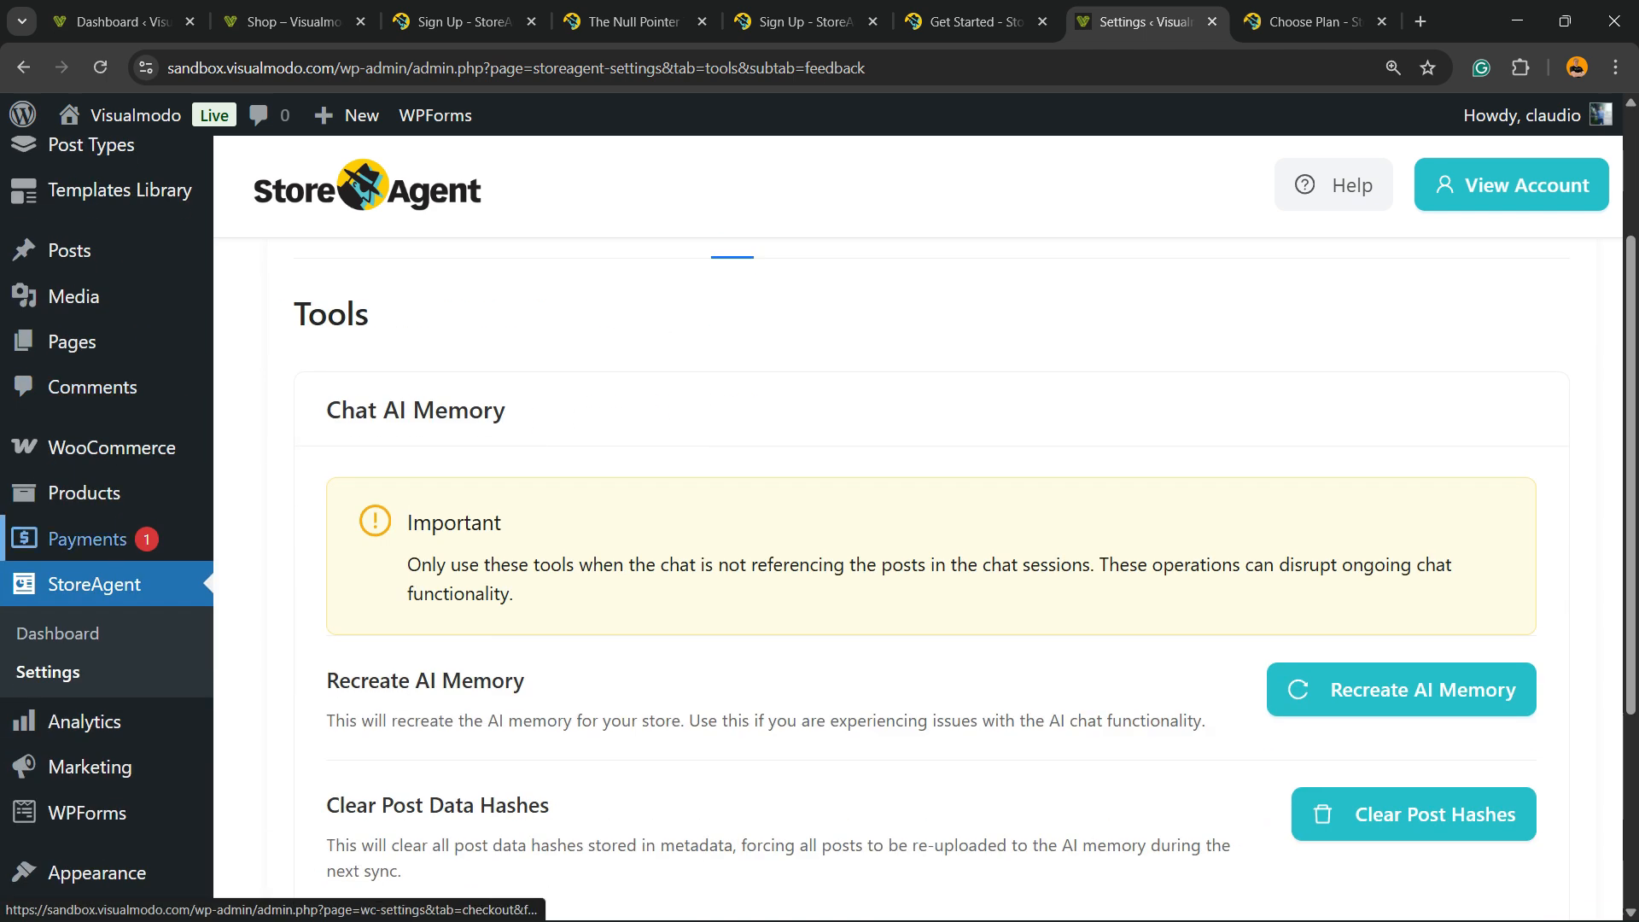
Open the $8.00 Plant product for editing and look over its AI generation options for description, short description and tags
{"action": "left_click", "coordinate": [84, 492]}
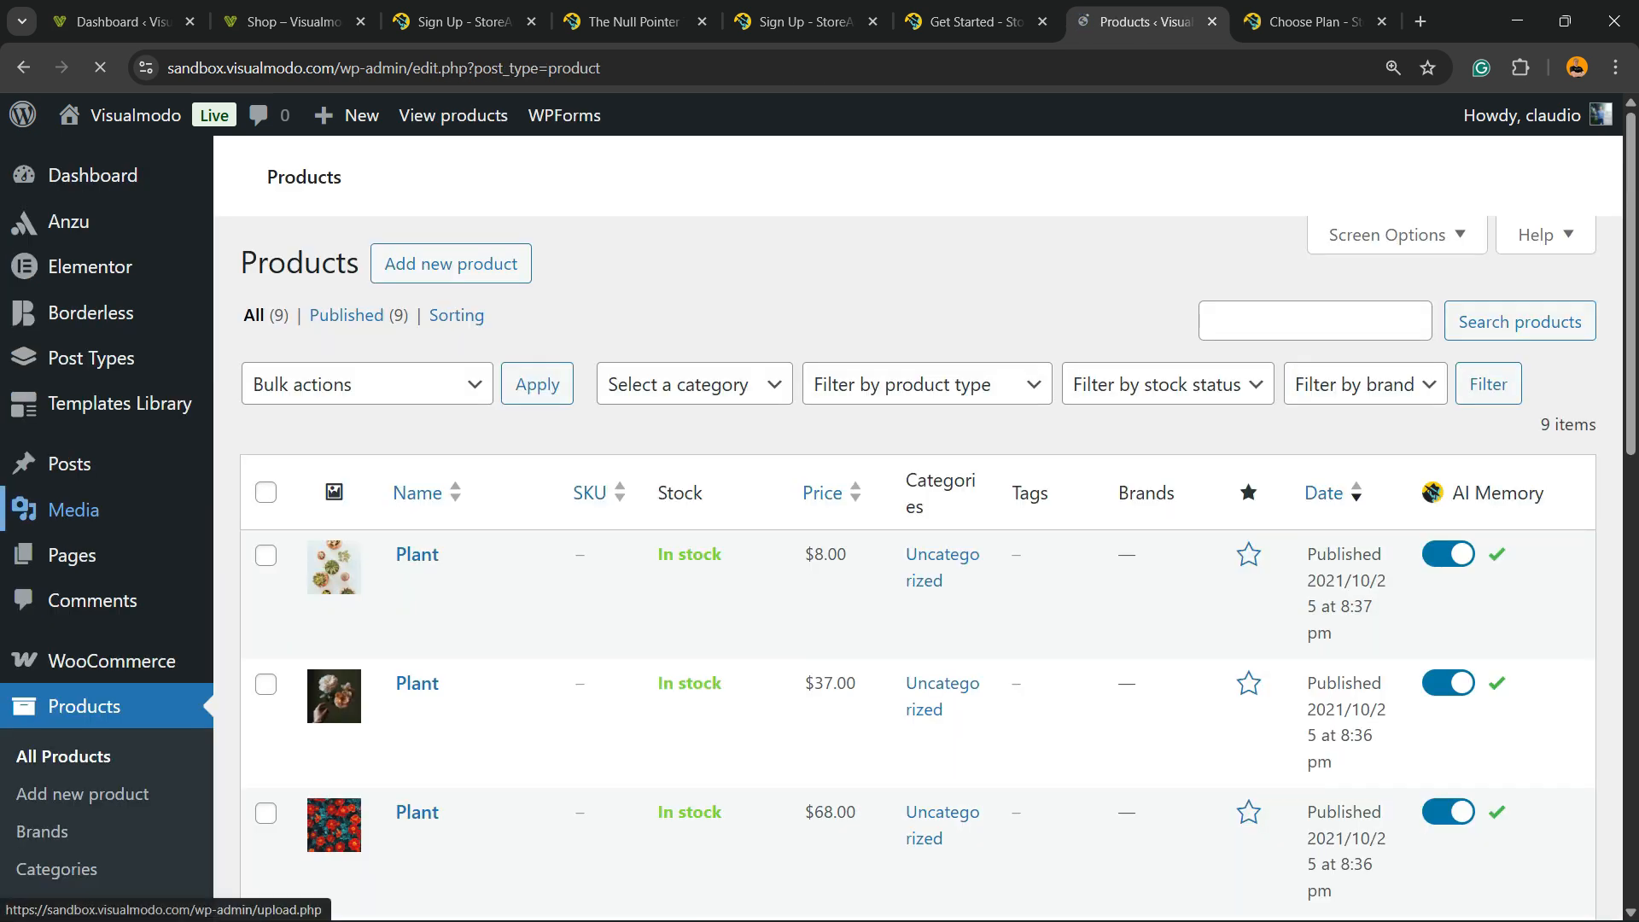
{"action": "left_click", "coordinate": [416, 555]}
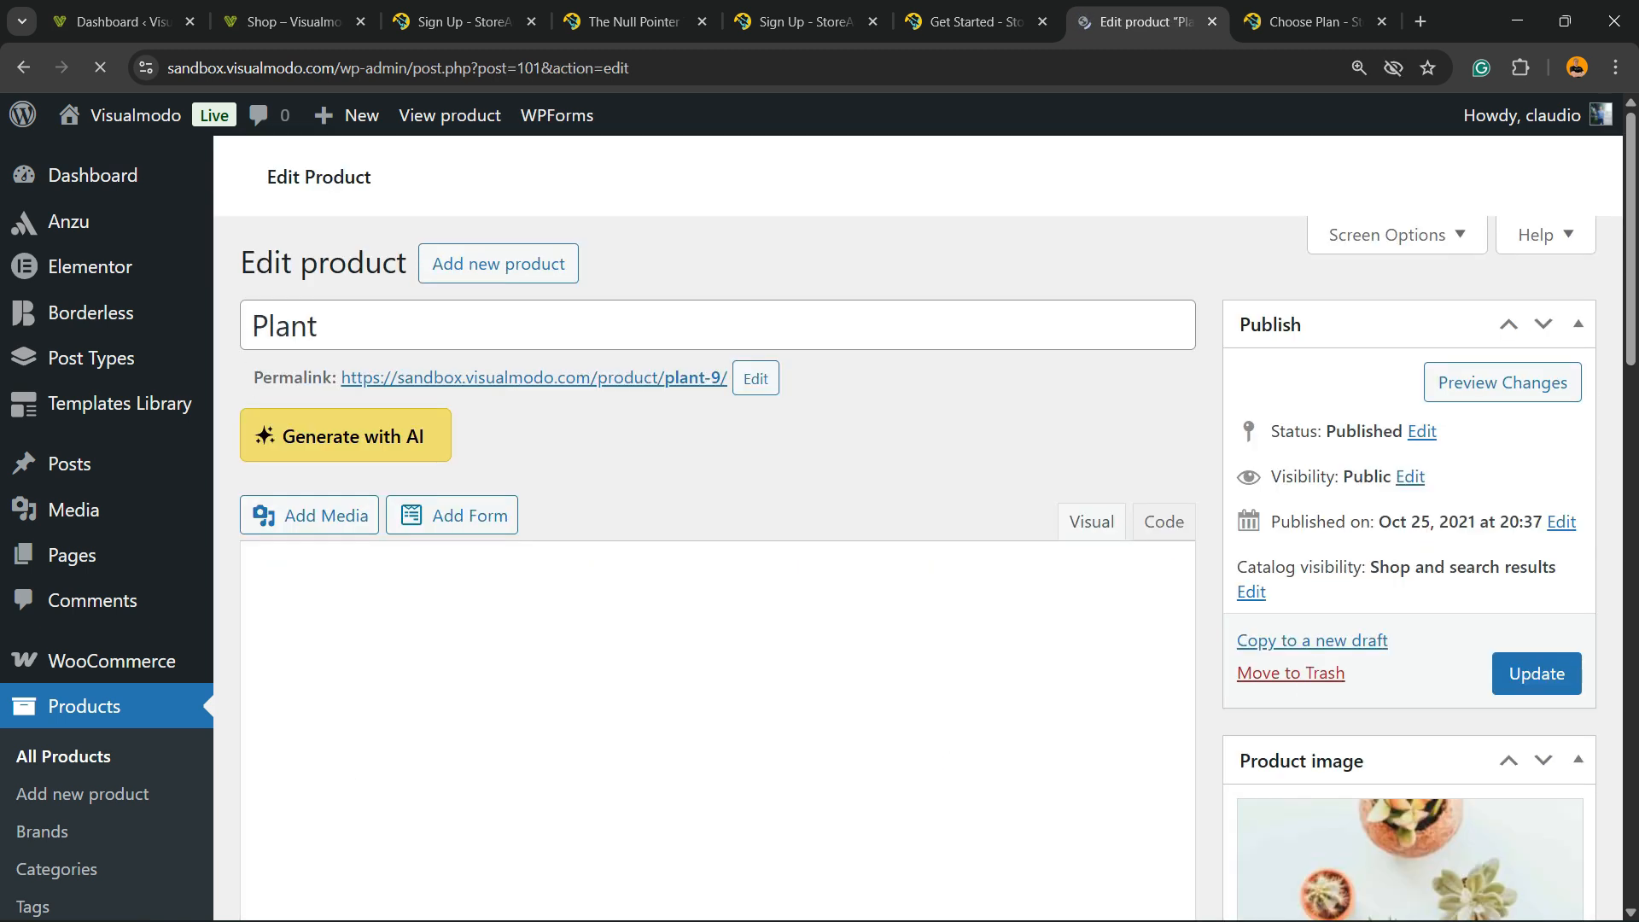
{"action": "scroll", "coordinate": [819, 512], "scroll_direction": "down", "scroll_amount": 15}
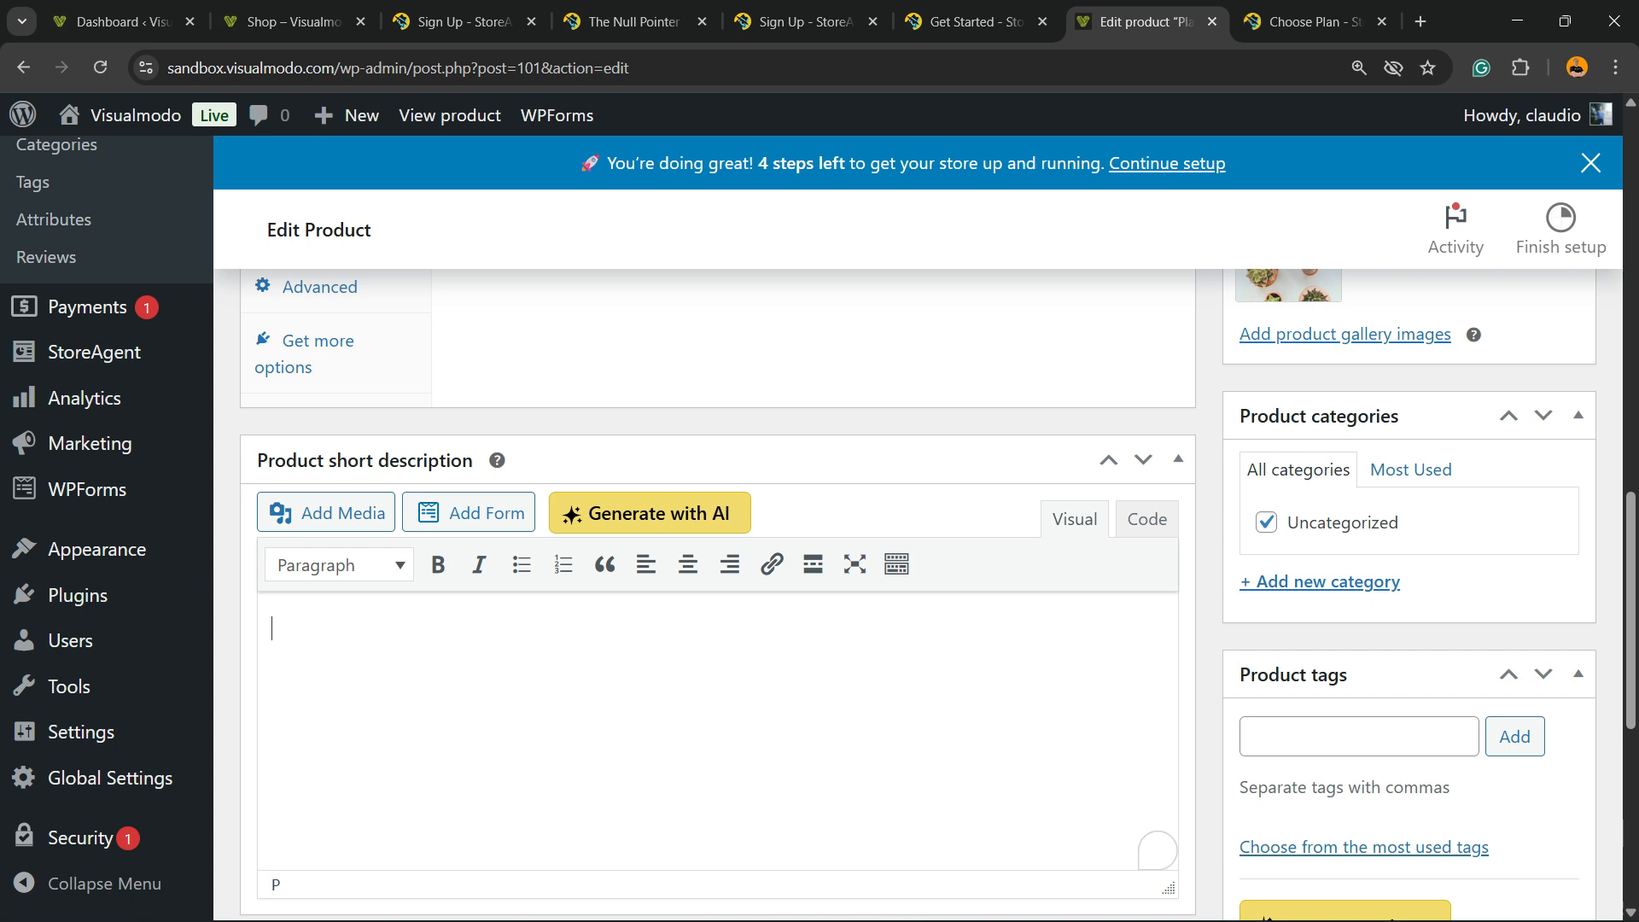
{"action": "scroll", "coordinate": [717, 513], "scroll_direction": "down", "scroll_amount": 5}
{"action": "scroll", "coordinate": [717, 513], "scroll_direction": "up", "scroll_amount": 10}
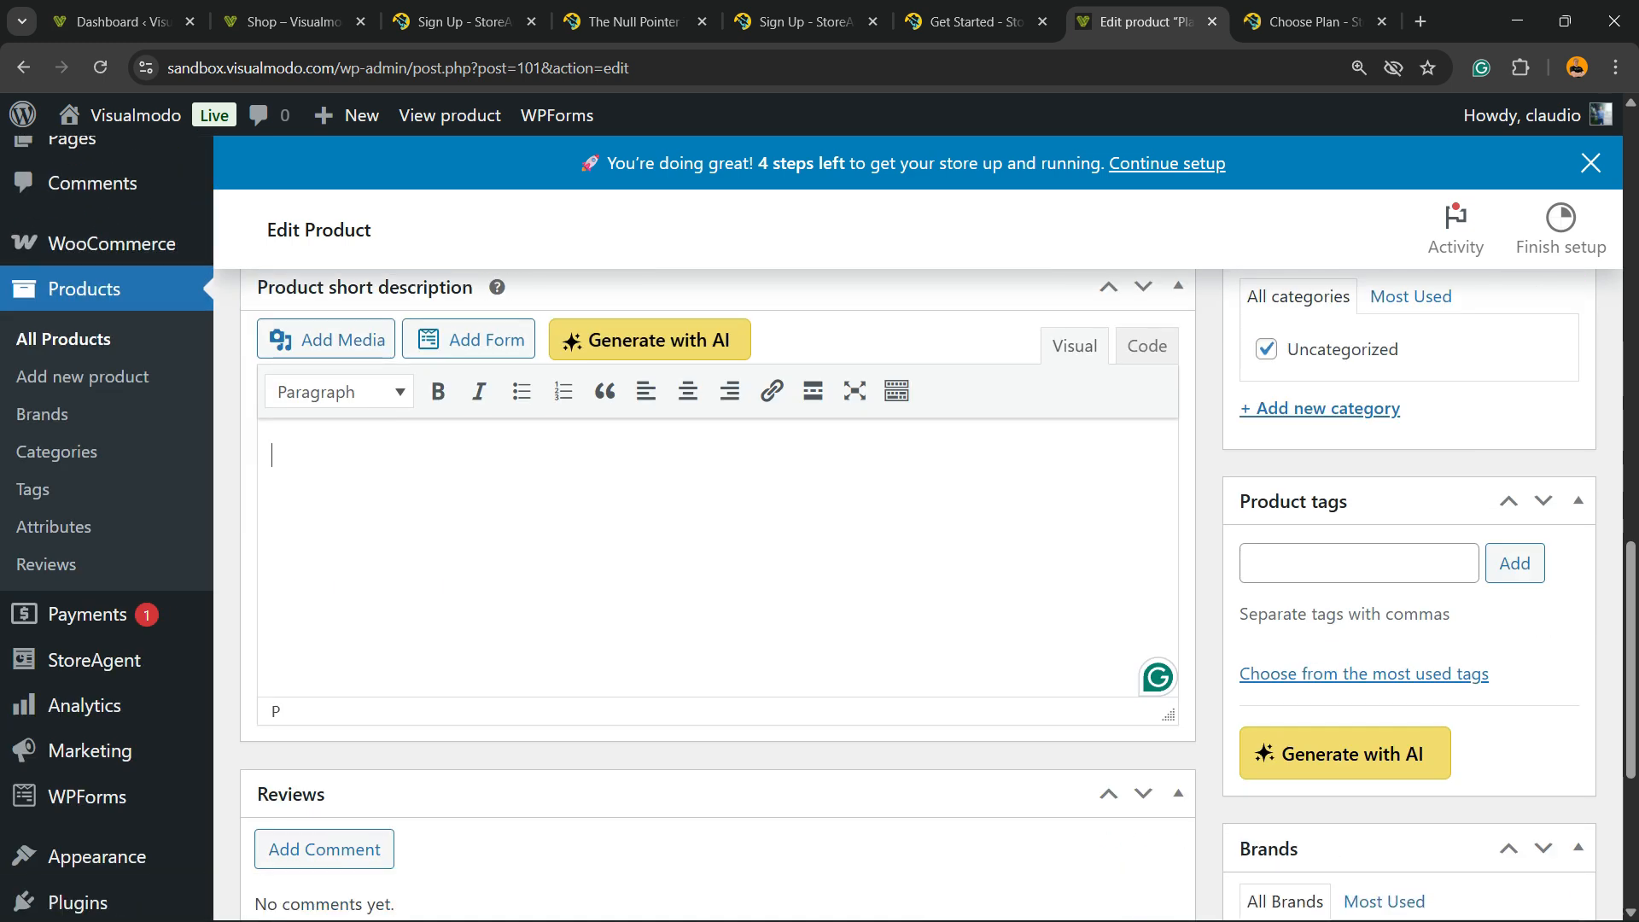
{"action": "scroll", "coordinate": [1331, 503], "scroll_direction": "up", "scroll_amount": 2}
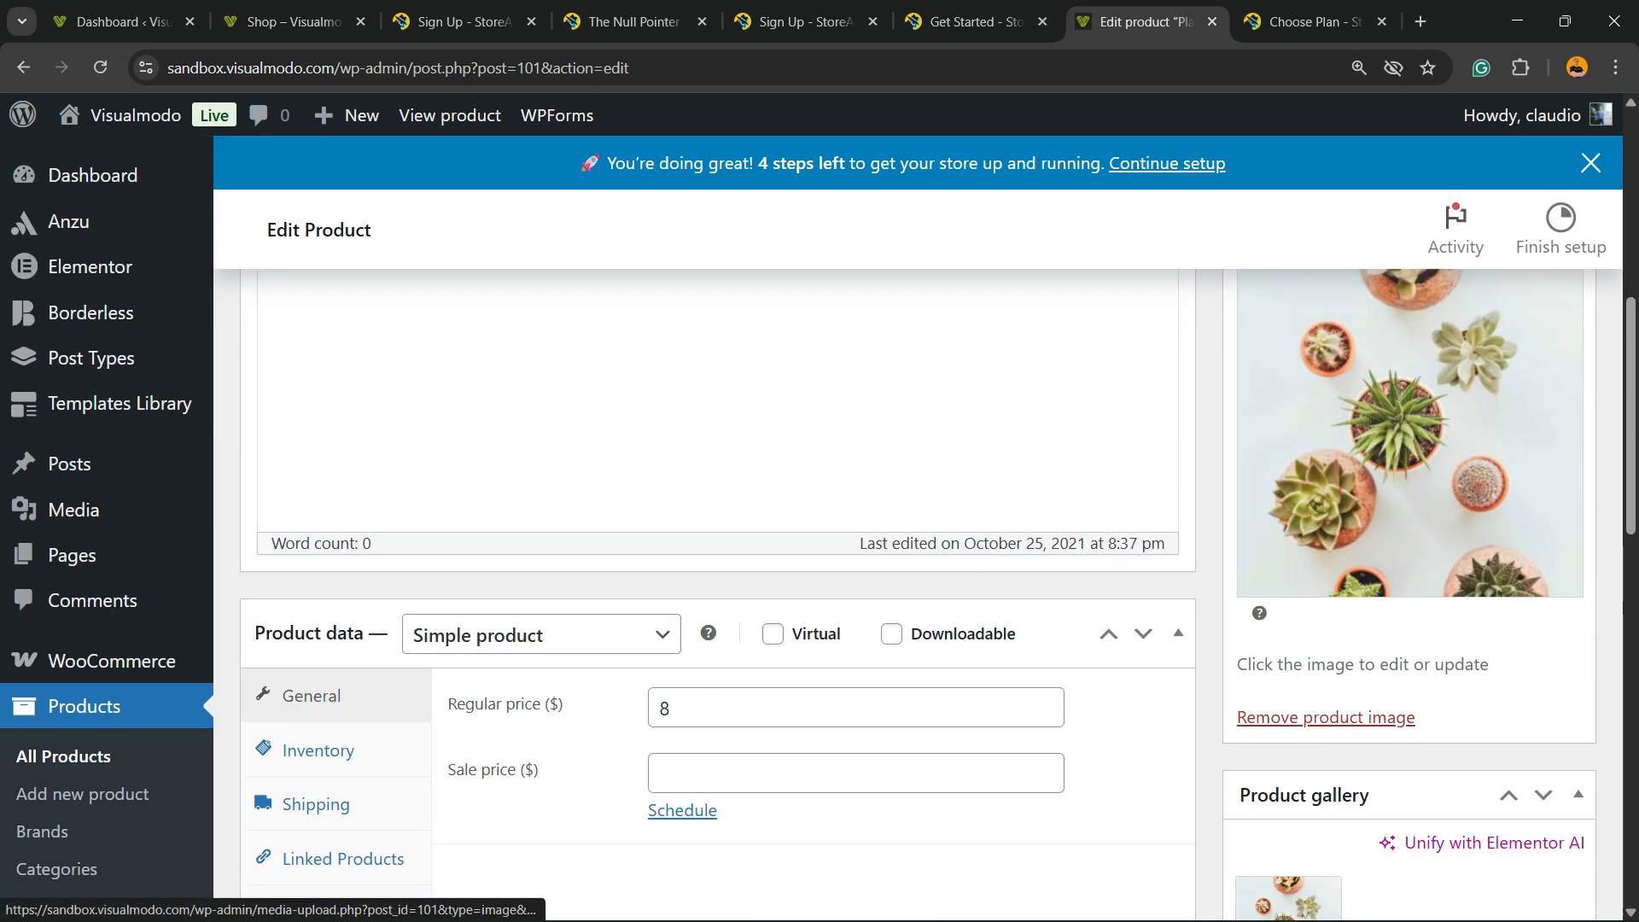
Open the product image's attachment details in the media library down to the AI generation option
{"action": "left_click", "coordinate": [1344, 495]}
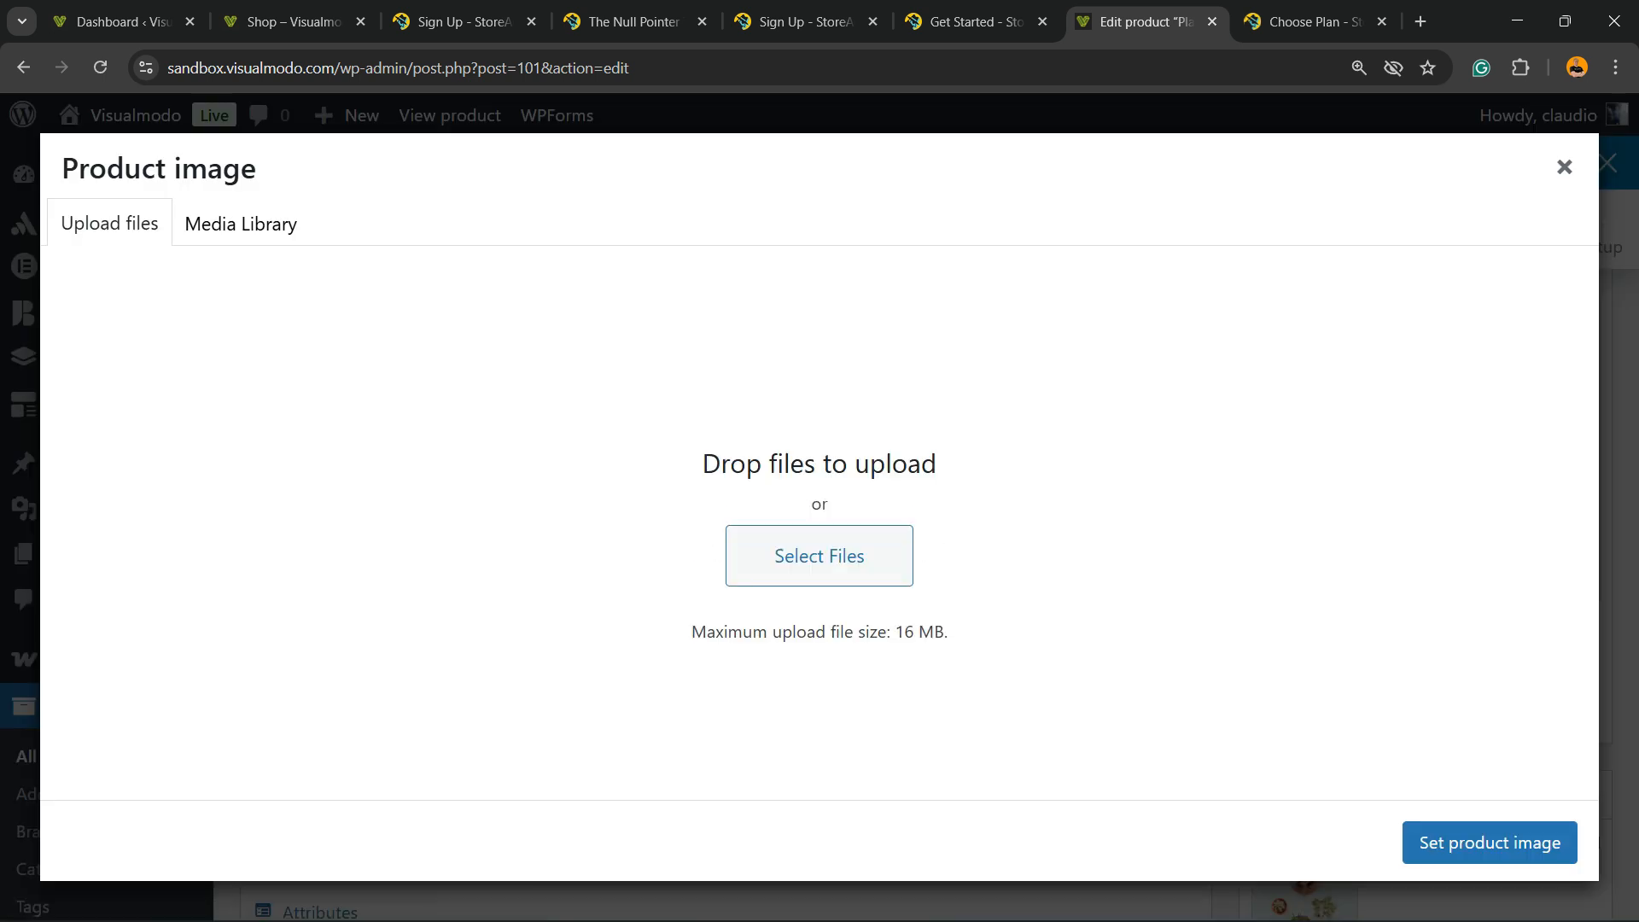
{"action": "left_click", "coordinate": [241, 223]}
{"action": "scroll", "coordinate": [1400, 529], "scroll_direction": "down", "scroll_amount": 7}
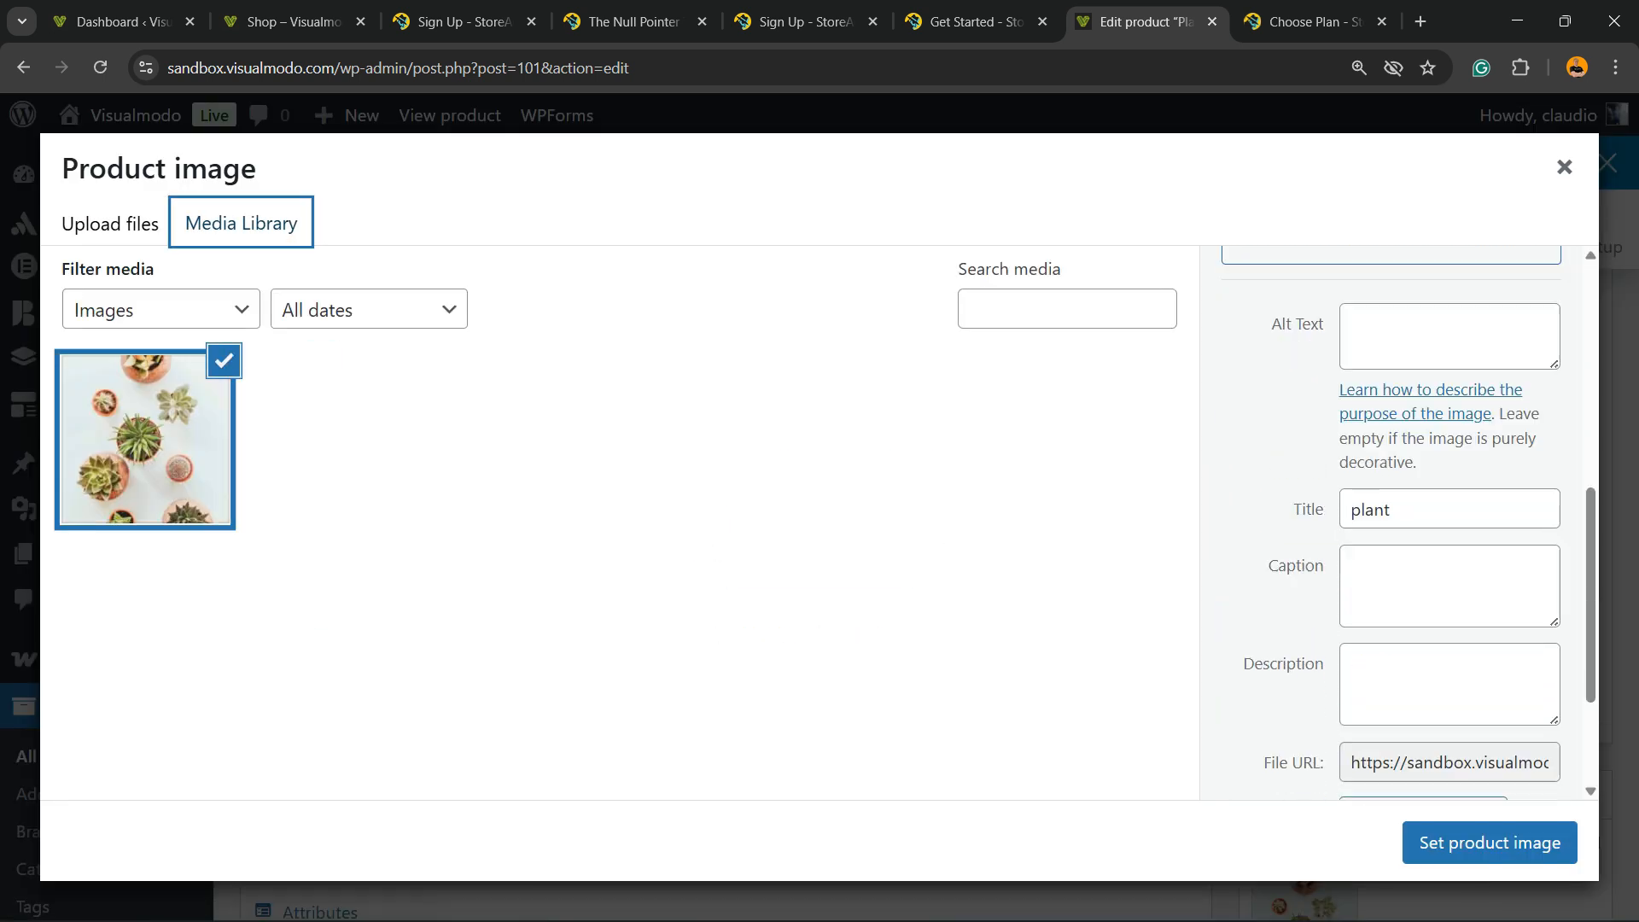
{"action": "scroll", "coordinate": [1400, 529], "scroll_direction": "up", "scroll_amount": 2}
{"action": "left_click", "coordinate": [1448, 483]}
{"action": "scroll", "coordinate": [1408, 597], "scroll_direction": "down", "scroll_amount": 4}
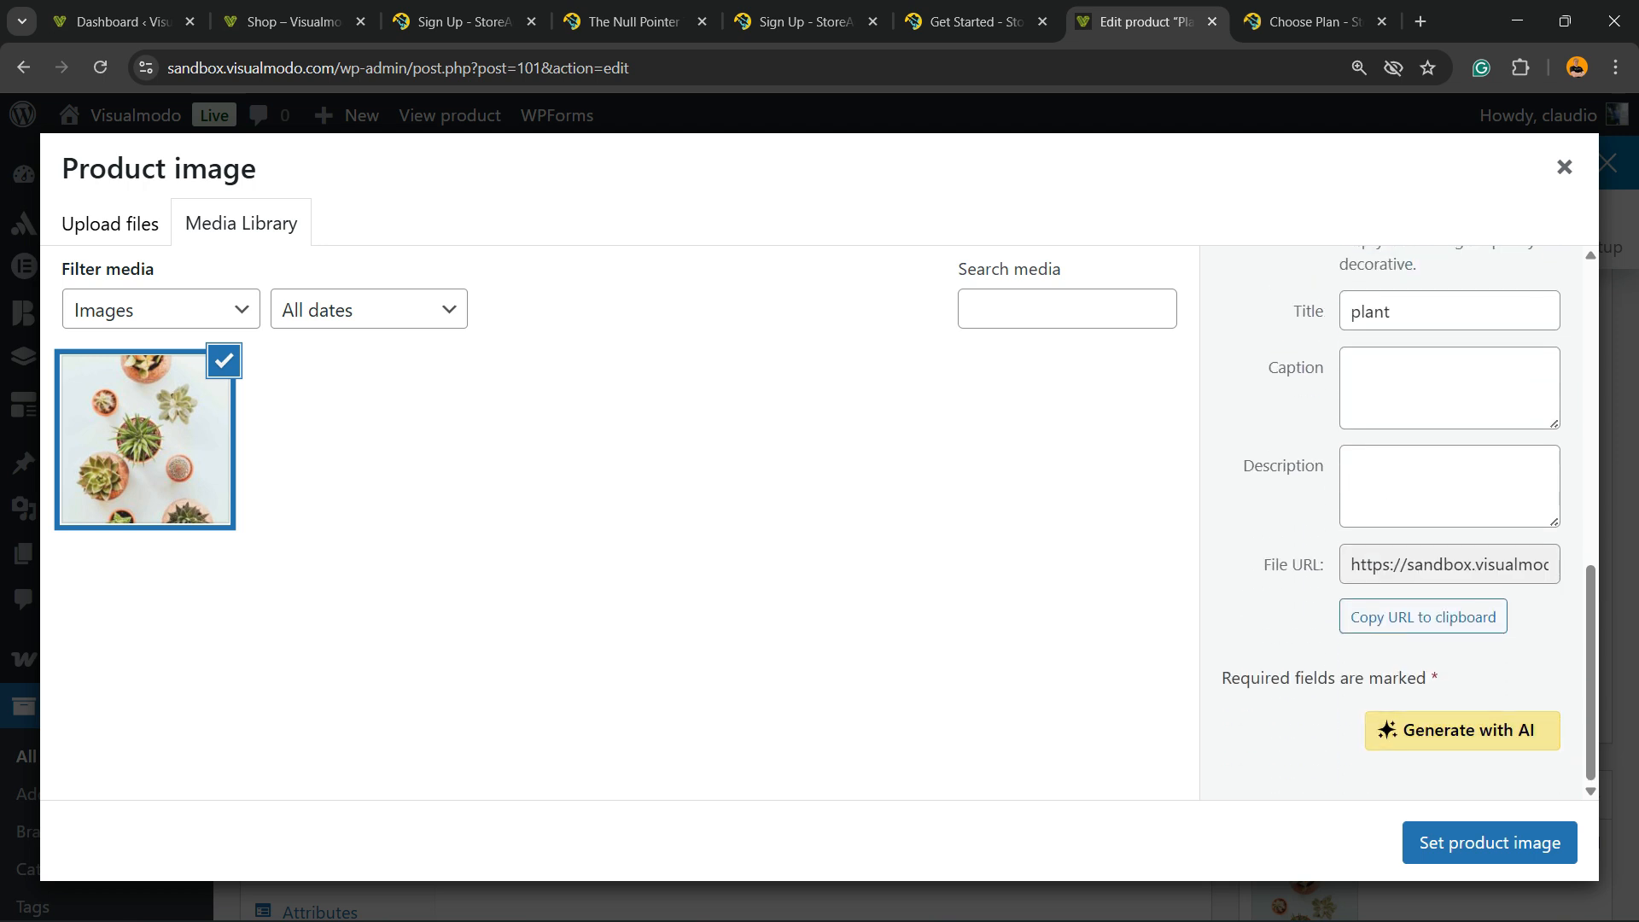
Generate the product image's alt text, caption, title and description with AI
{"action": "left_click", "coordinate": [1451, 730]}
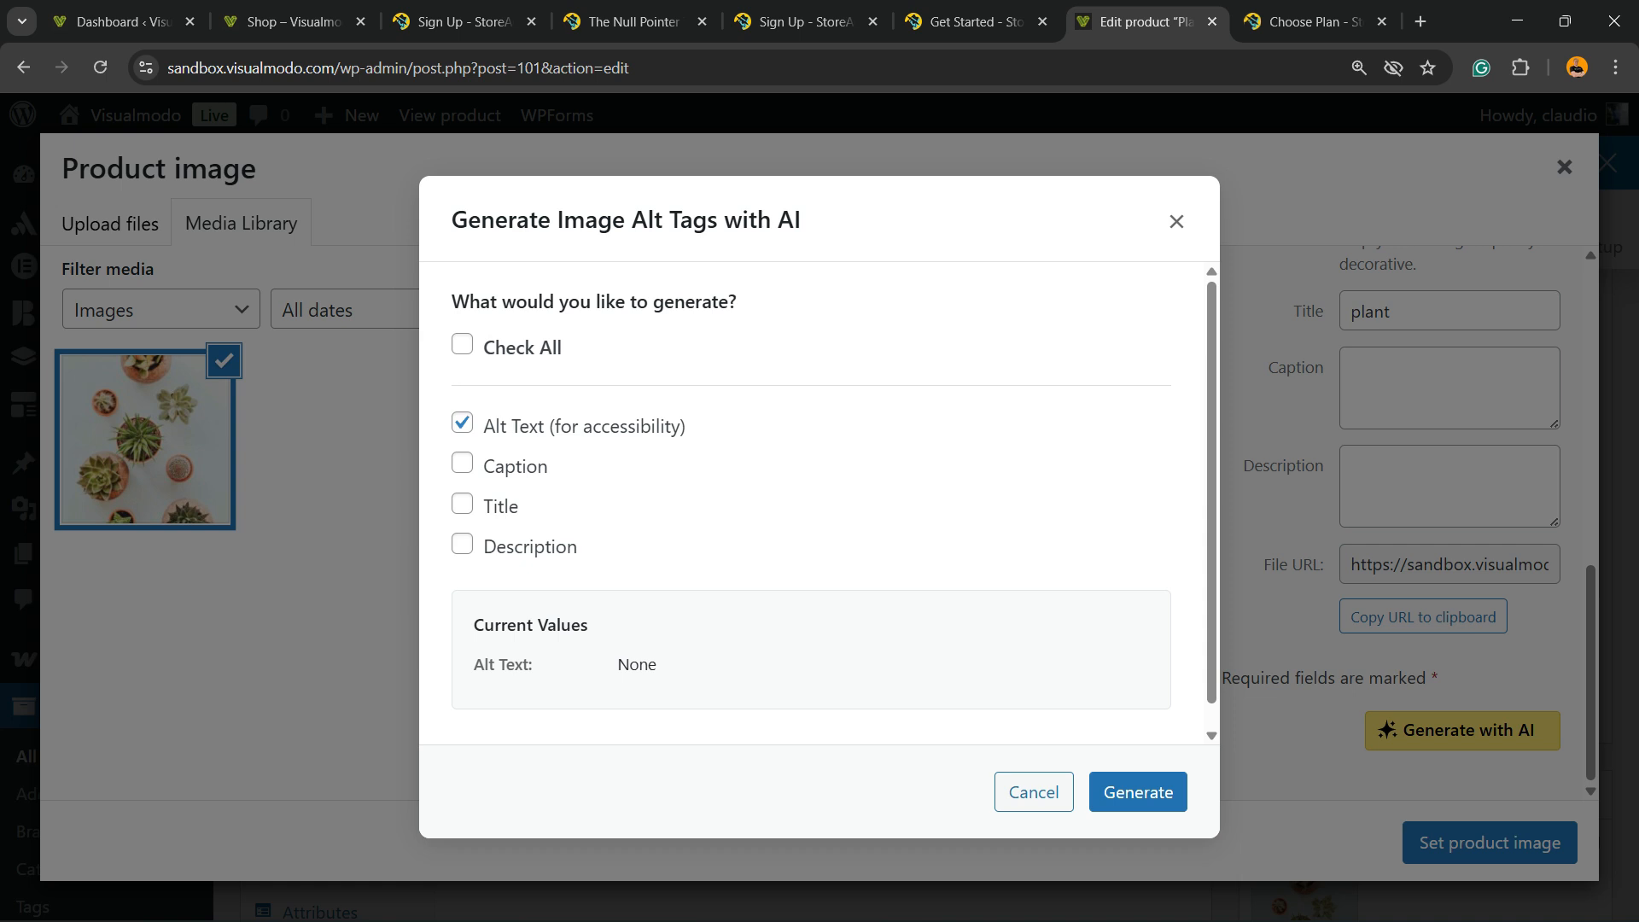
{"action": "left_click", "coordinate": [462, 504]}
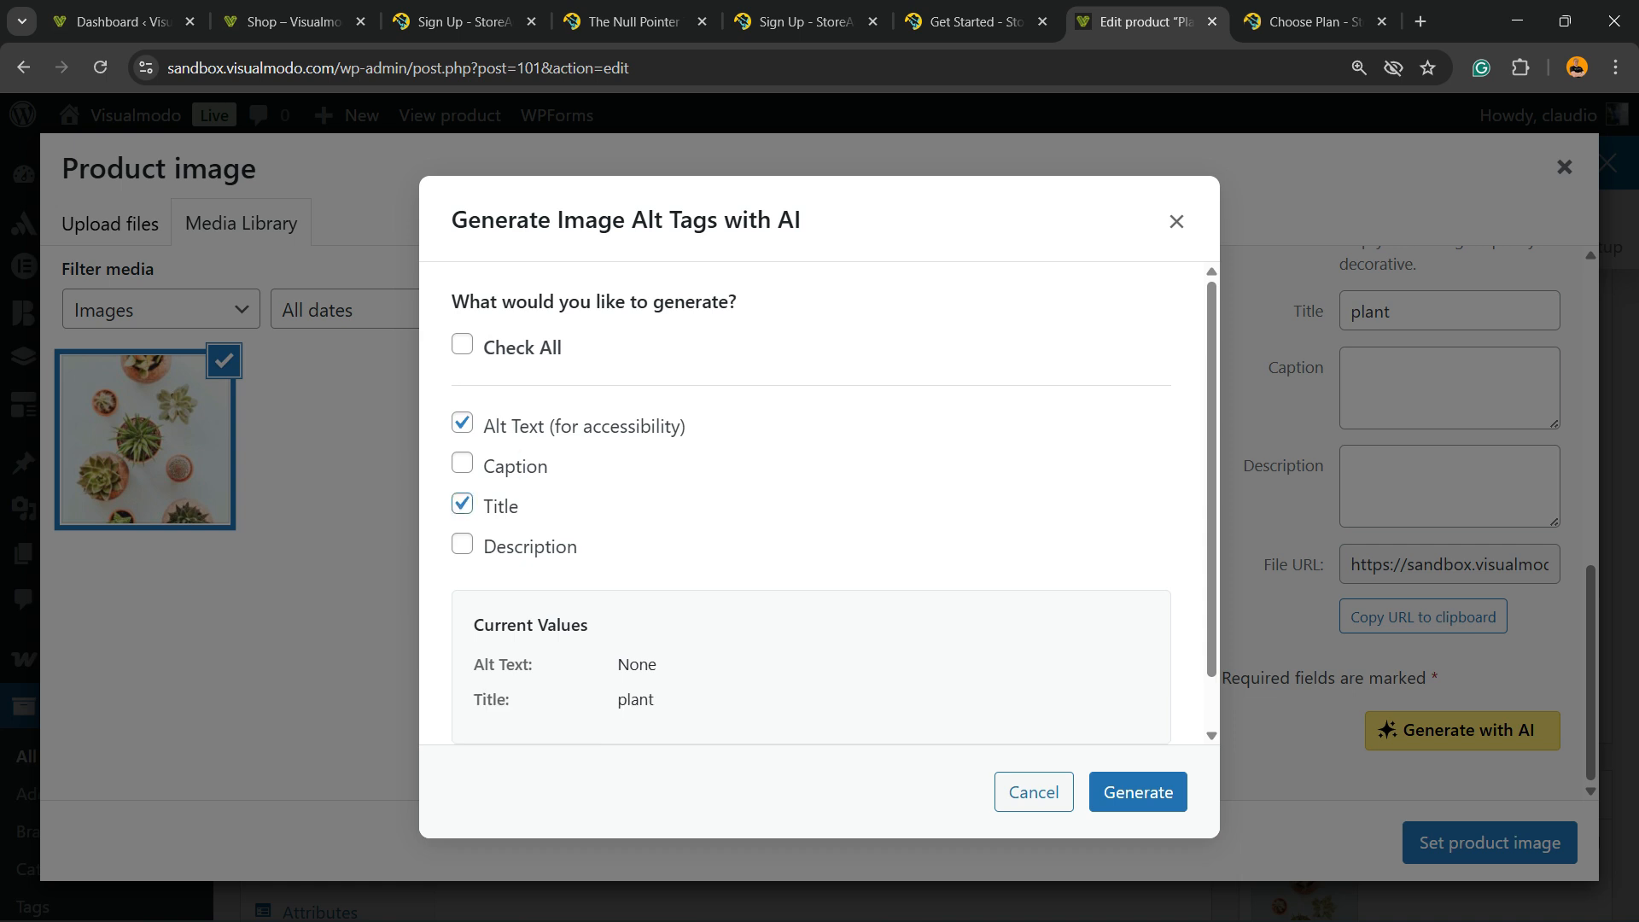
{"action": "left_click", "coordinate": [462, 463]}
{"action": "left_click", "coordinate": [462, 544]}
{"action": "scroll", "coordinate": [811, 512], "scroll_direction": "down", "scroll_amount": 2}
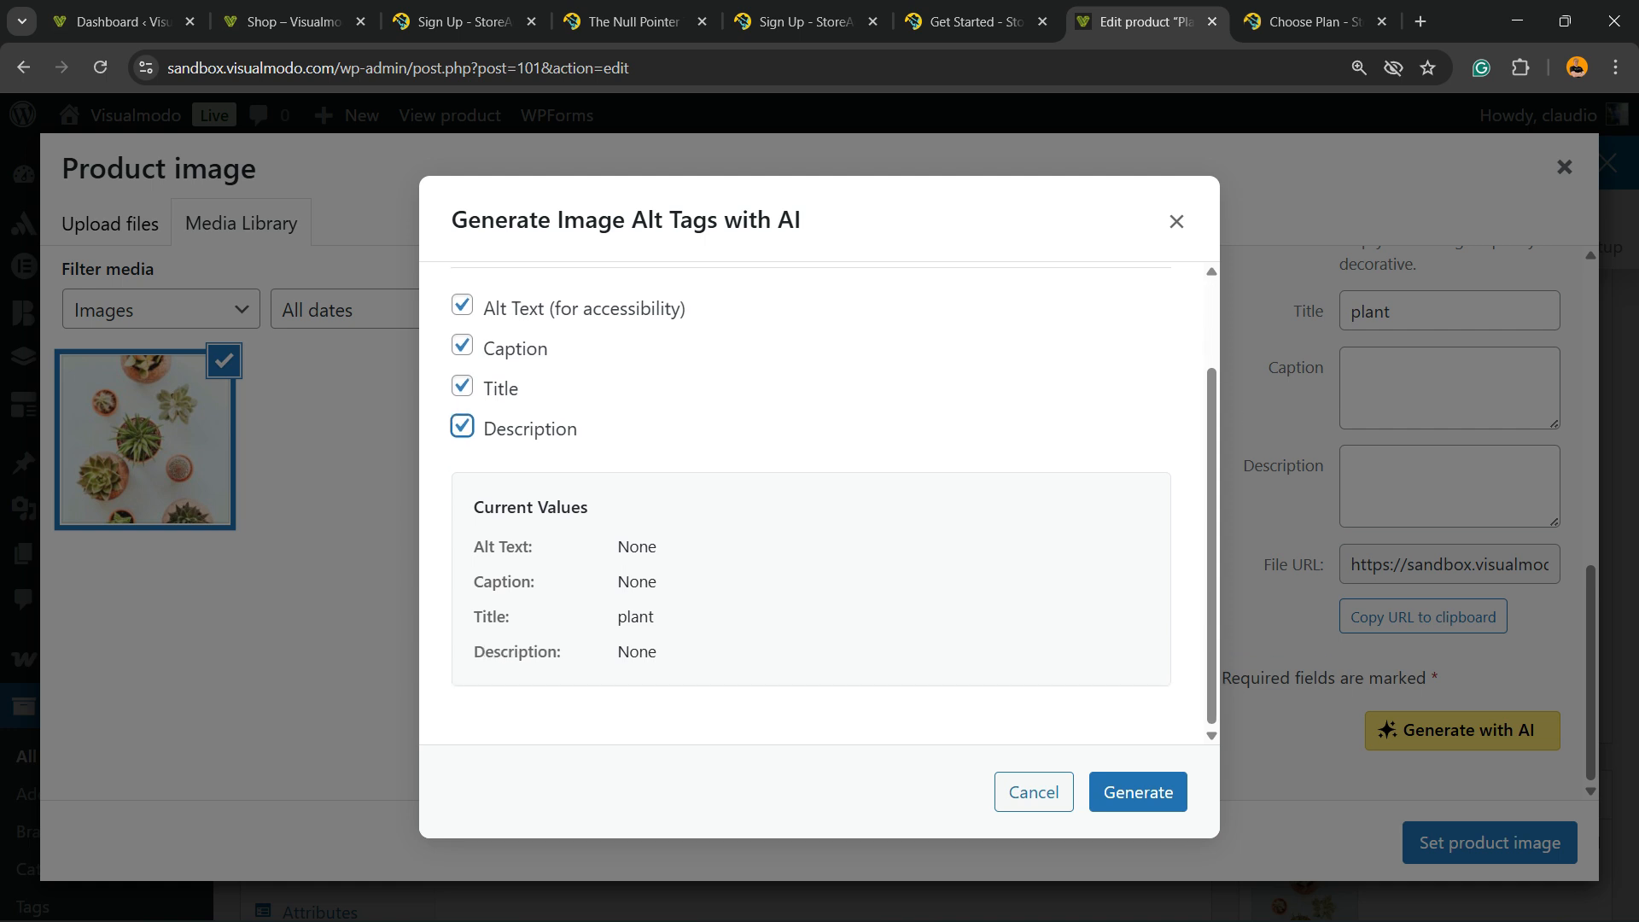
{"action": "left_click", "coordinate": [1138, 792]}
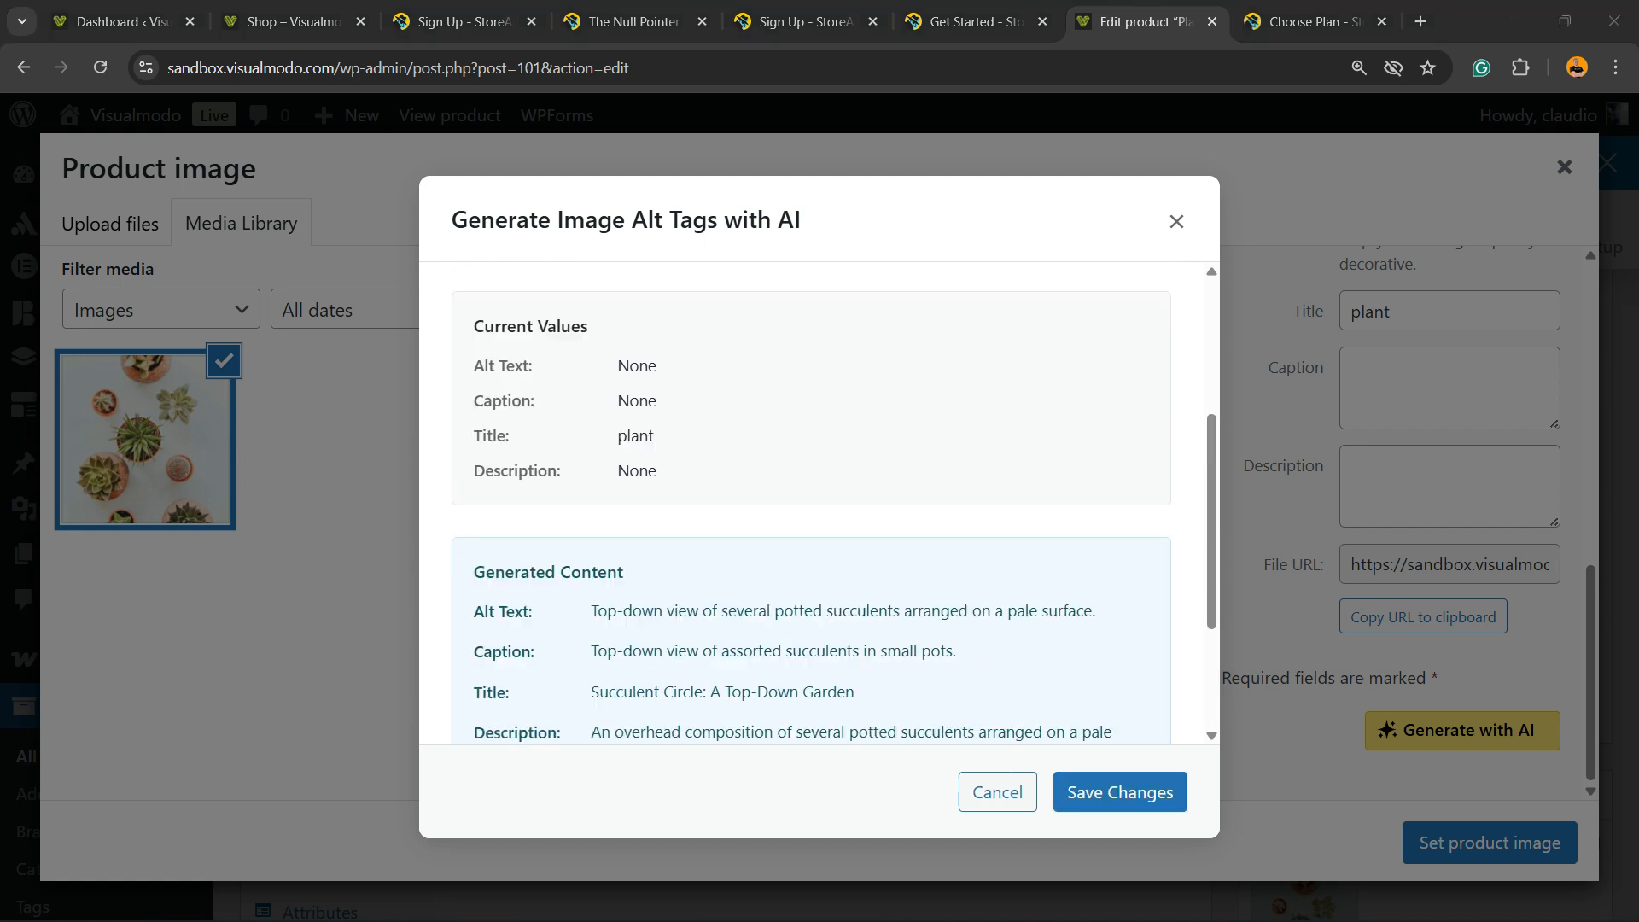
Save the AI-generated texts to the image's details, check the filled fields and set it as the product image
{"action": "scroll", "coordinate": [810, 504], "scroll_direction": "down", "scroll_amount": 2}
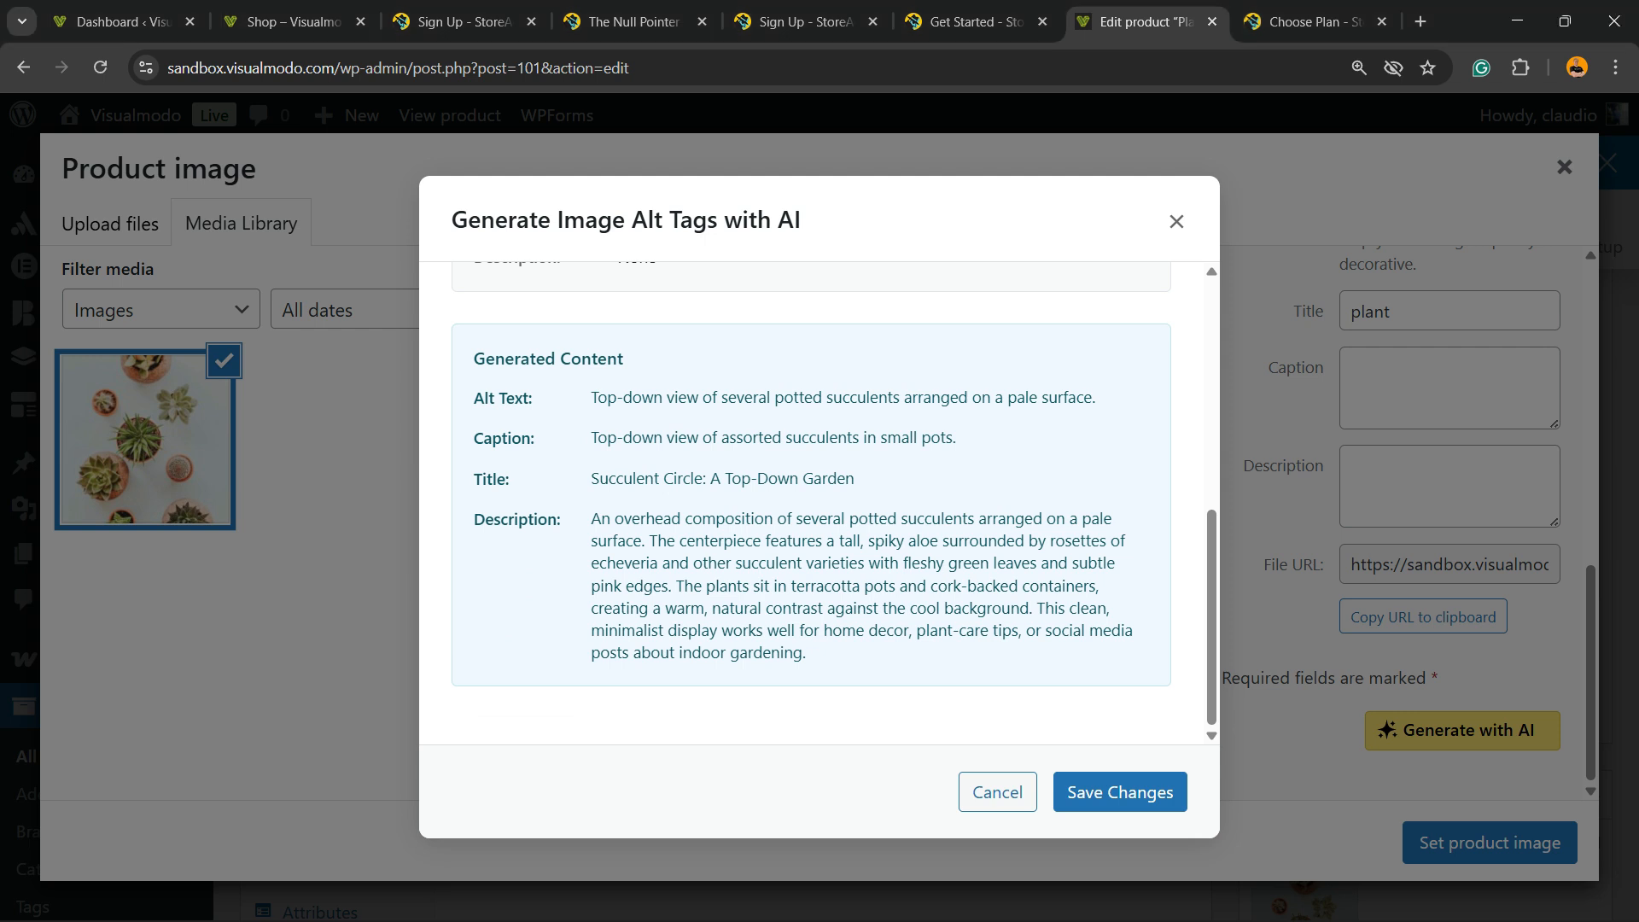
{"action": "triple_click", "coordinate": [862, 585]}
{"action": "left_click", "coordinate": [1120, 792]}
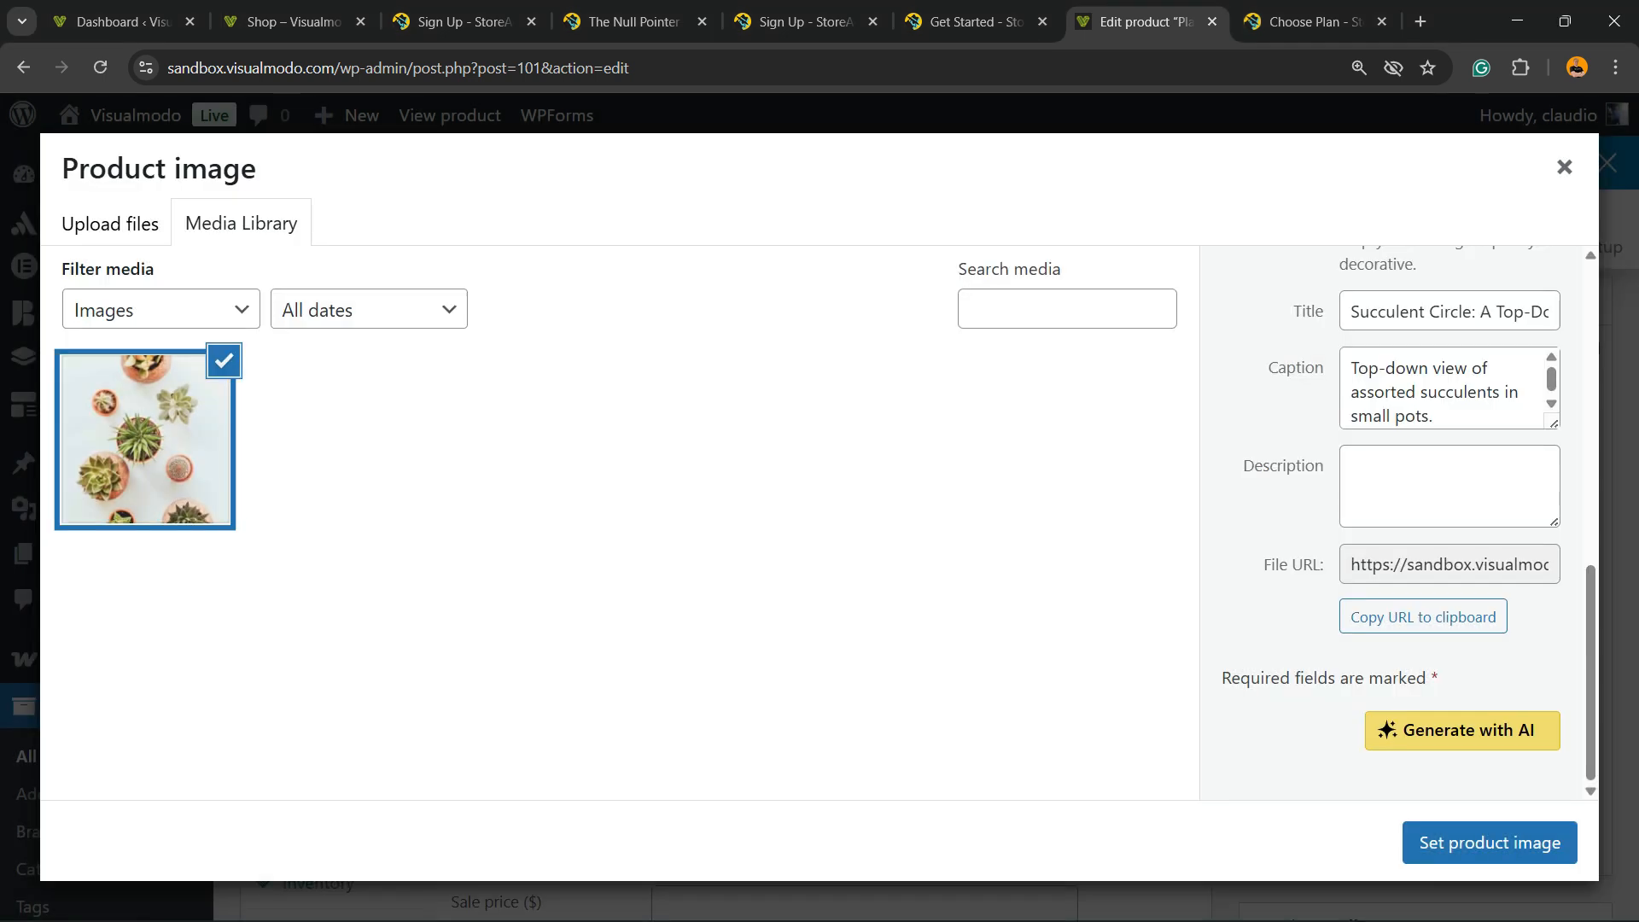
{"action": "scroll", "coordinate": [1408, 546], "scroll_direction": "up", "scroll_amount": 2}
{"action": "scroll", "coordinate": [1408, 546], "scroll_direction": "down", "scroll_amount": 2}
{"action": "scroll", "coordinate": [1408, 546], "scroll_direction": "up", "scroll_amount": 2}
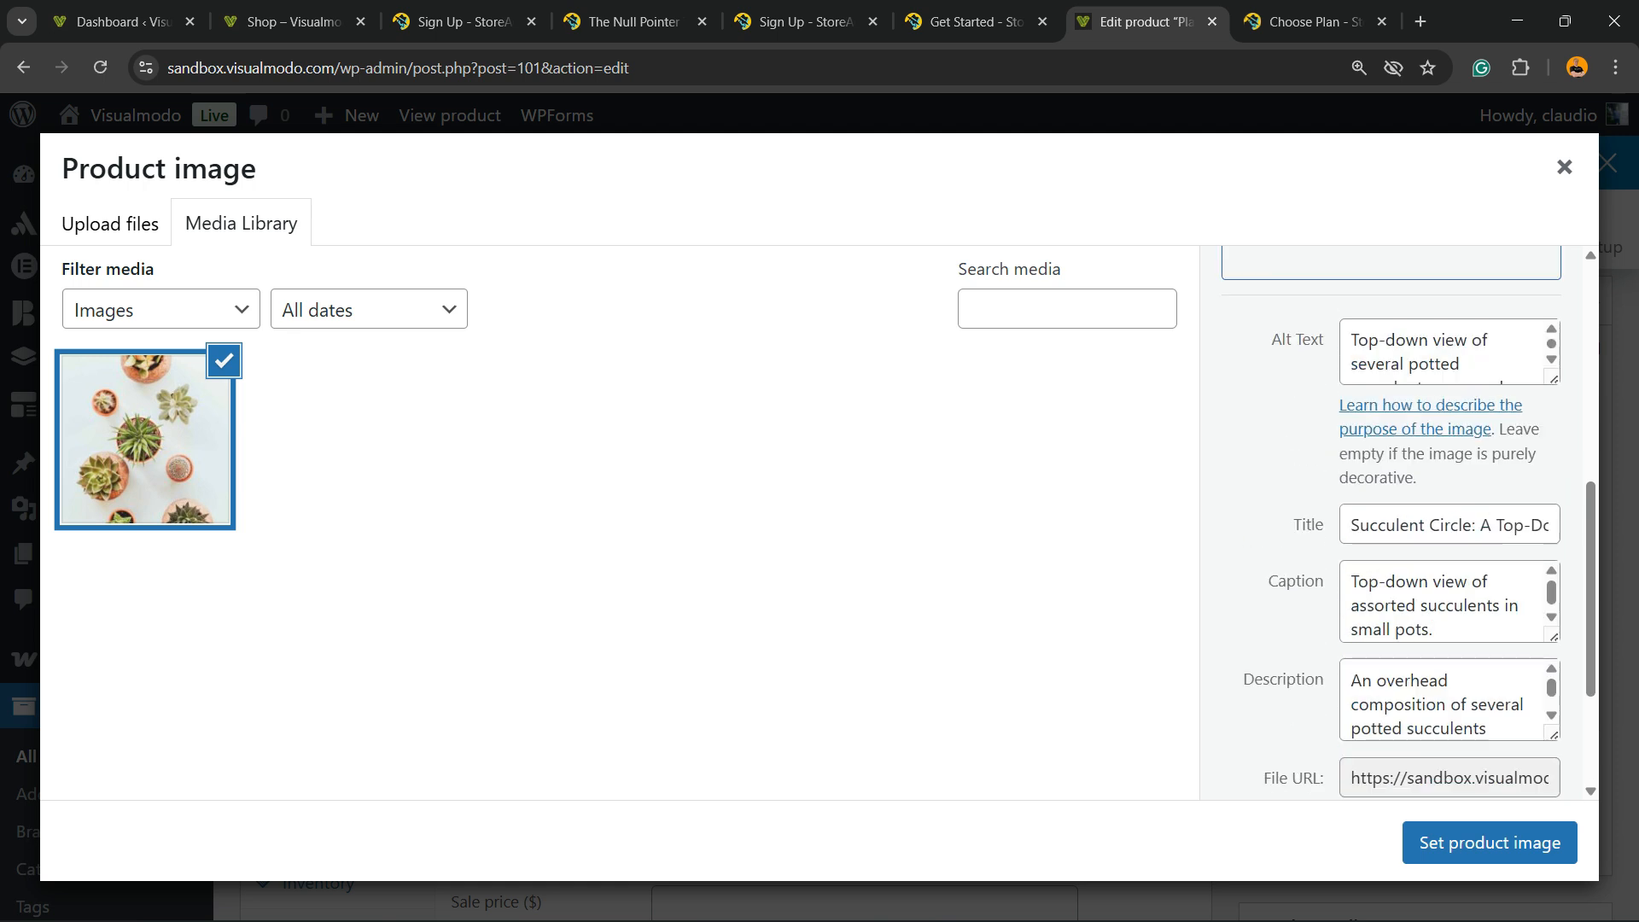
{"action": "scroll", "coordinate": [1408, 547], "scroll_direction": "down", "scroll_amount": 2}
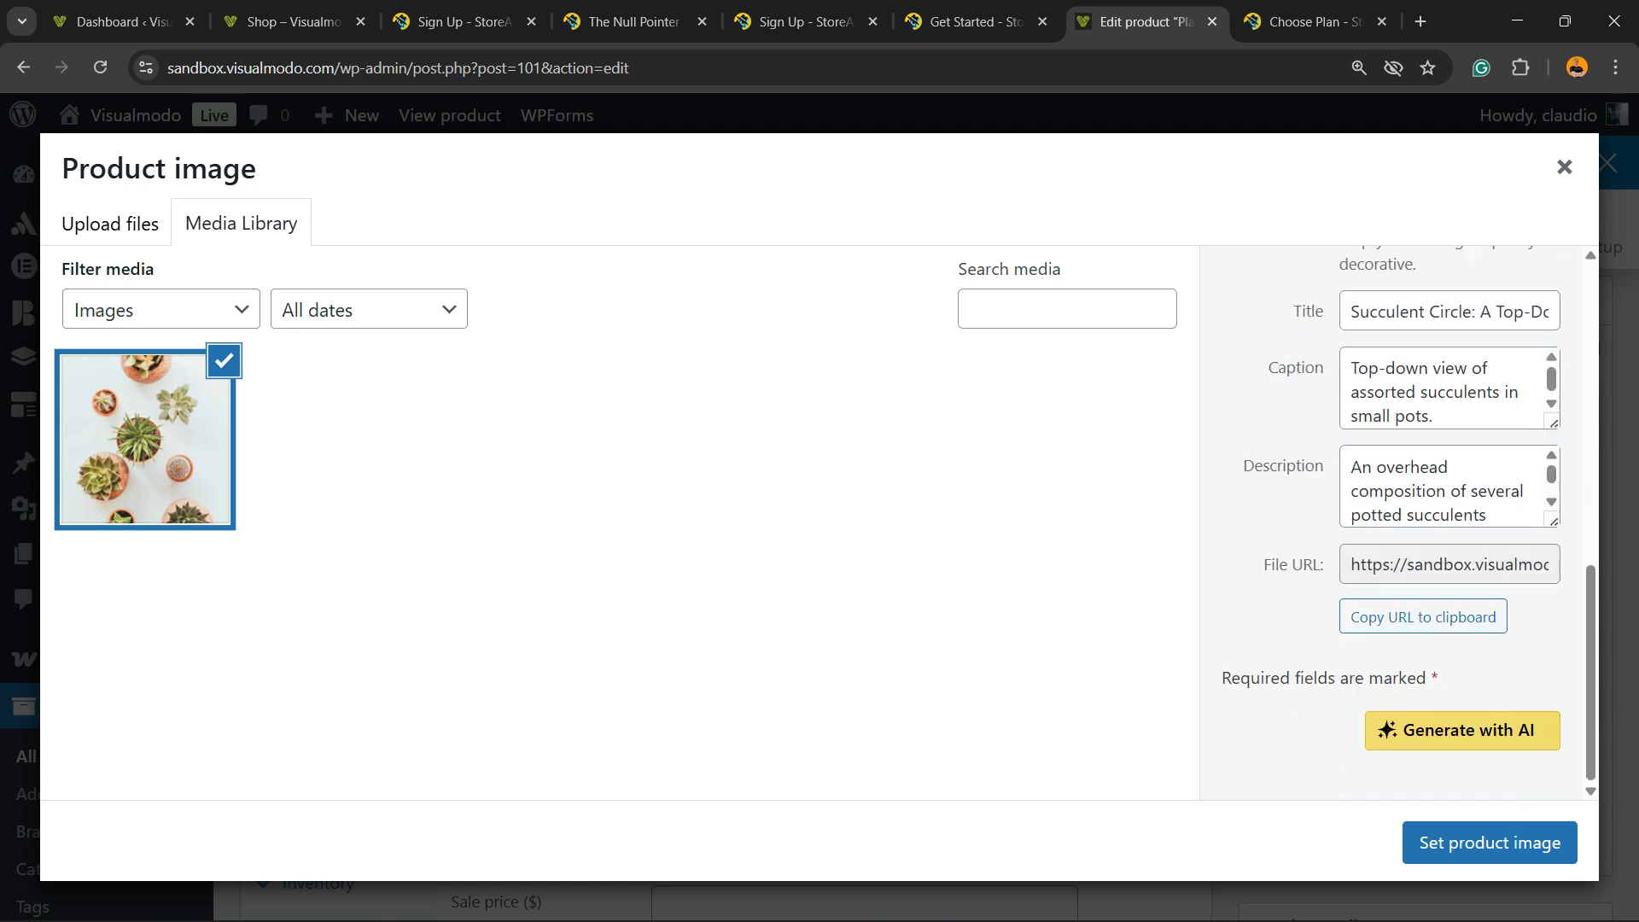
{"action": "left_click", "coordinate": [1489, 843]}
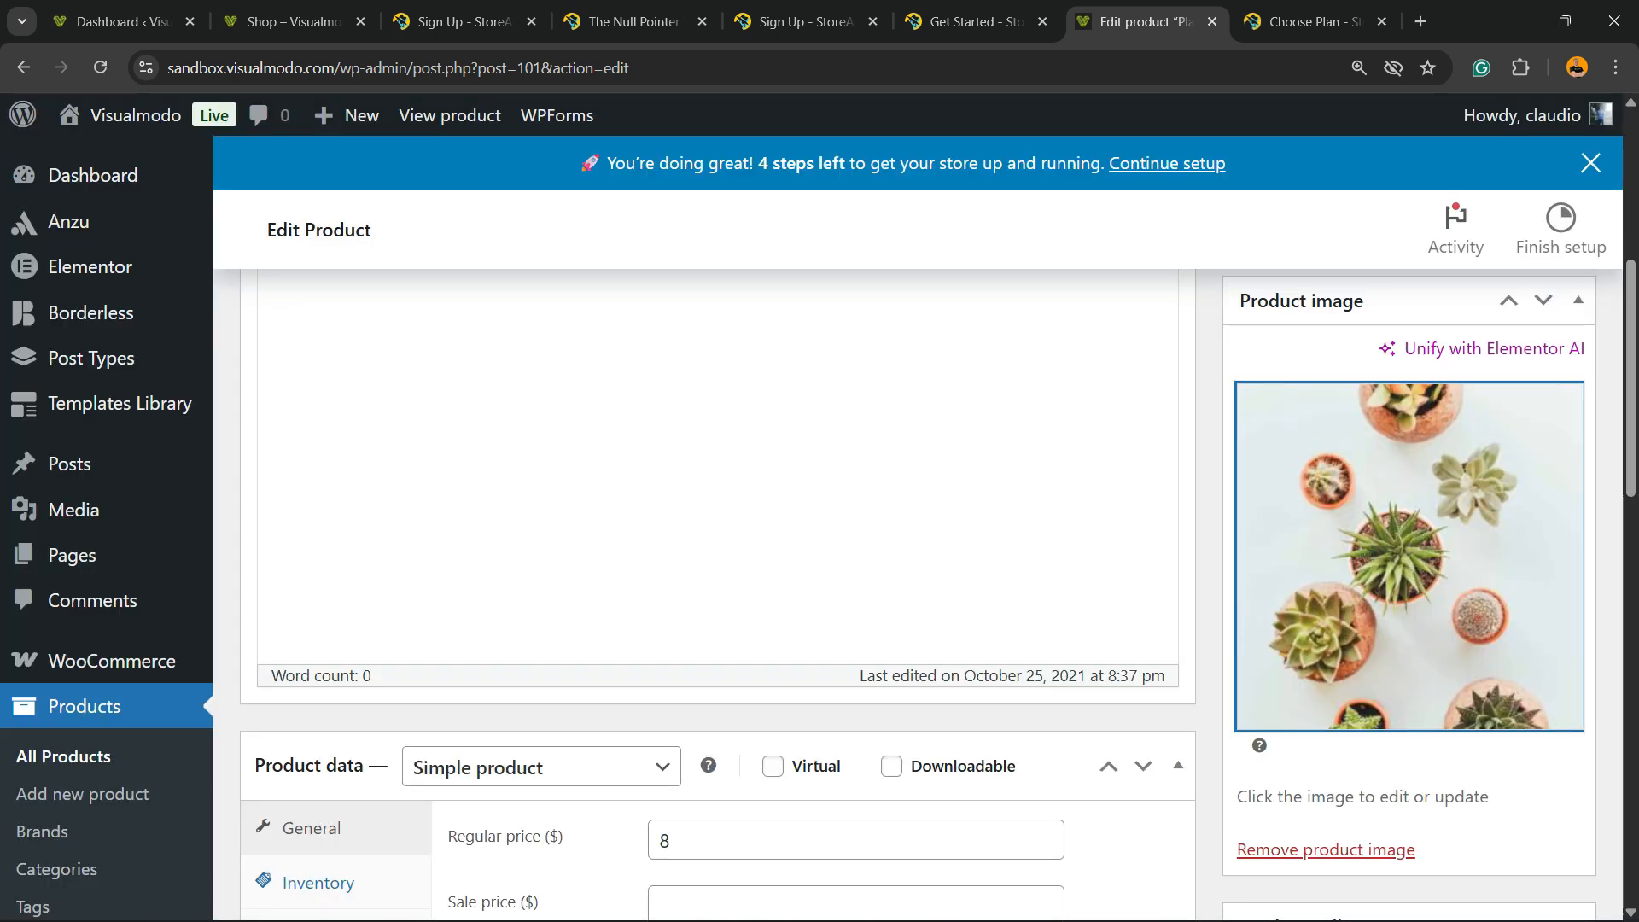
Start the AI product description form, keep Plant as the product name and proceed to Writing Tone
{"action": "scroll", "coordinate": [1408, 598], "scroll_direction": "up", "scroll_amount": 3}
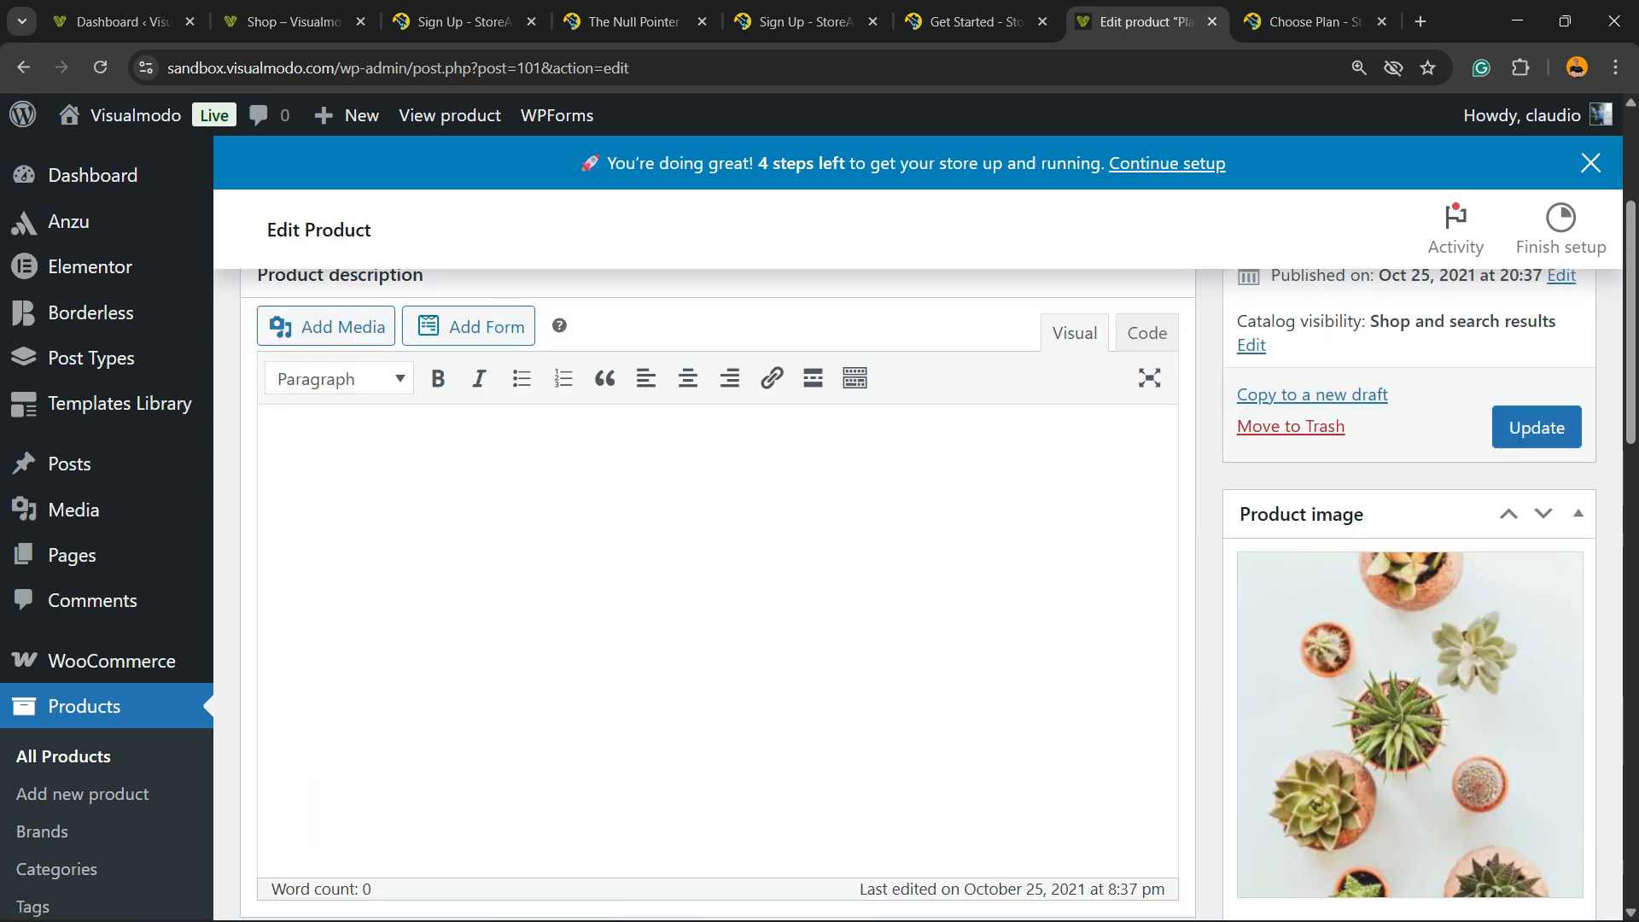
{"action": "scroll", "coordinate": [930, 529], "scroll_direction": "up", "scroll_amount": 4}
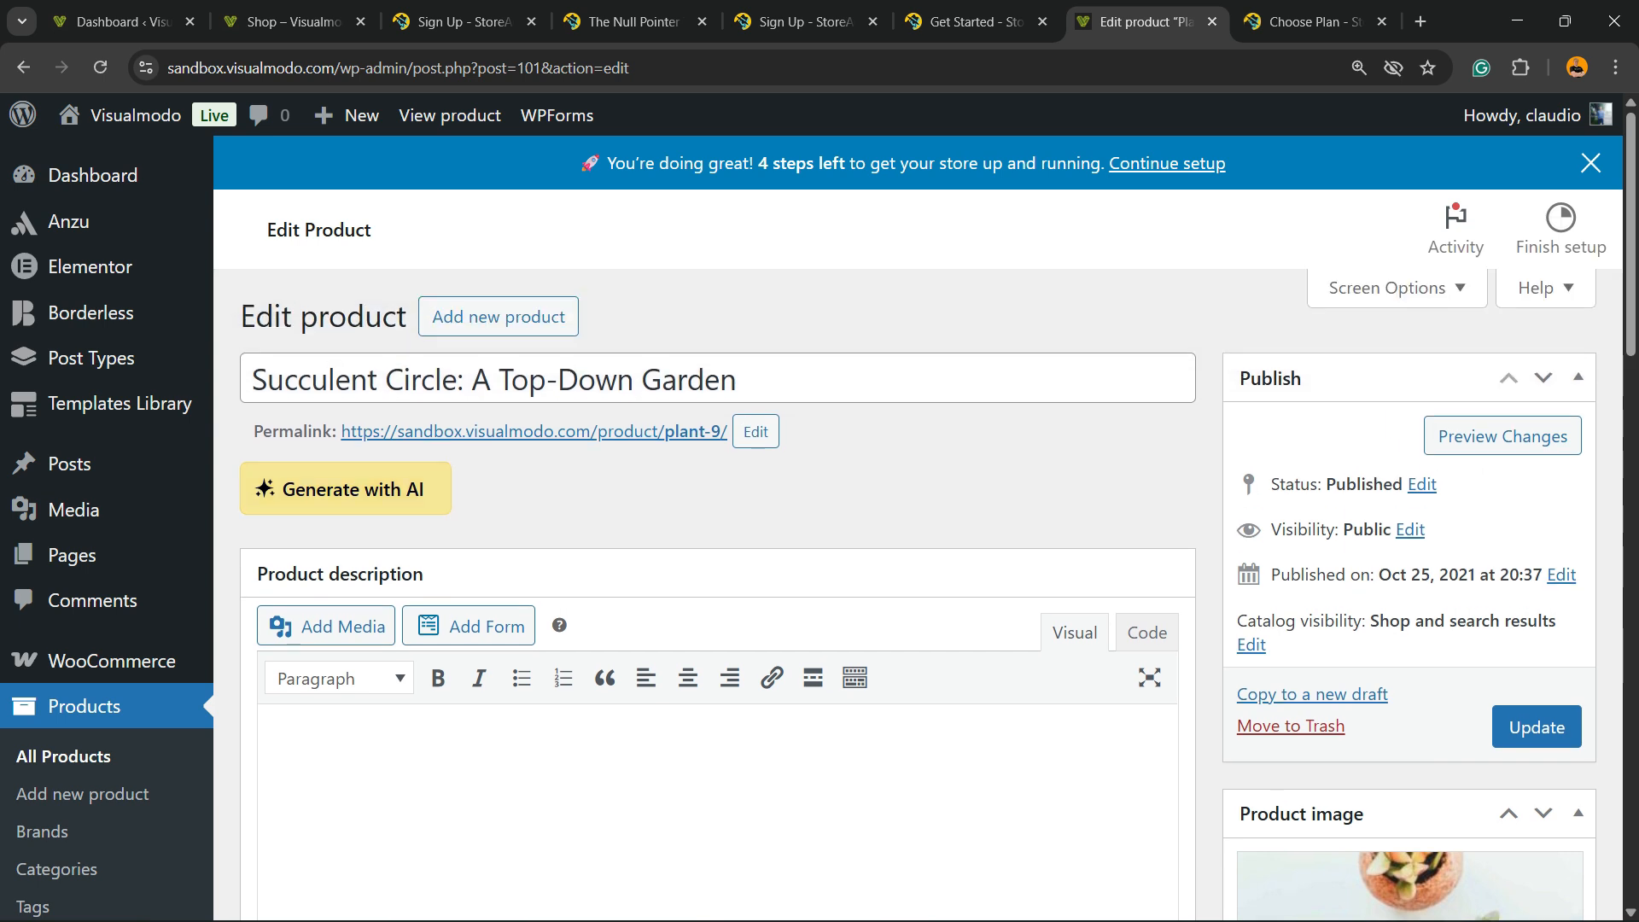
{"action": "left_click", "coordinate": [346, 489]}
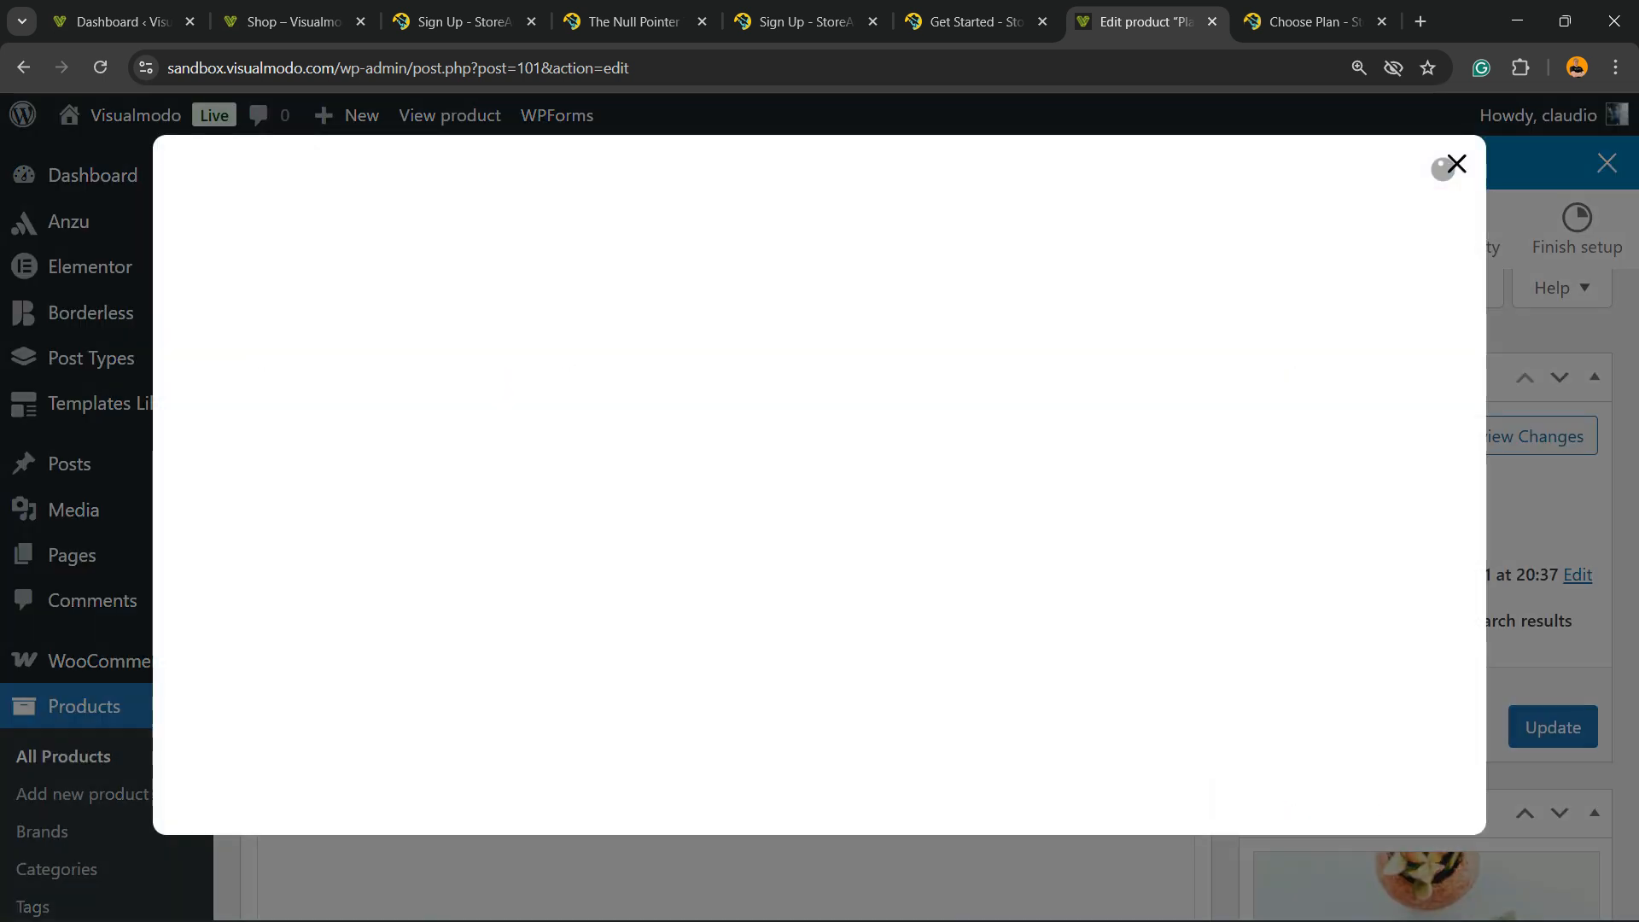
{"action": "left_click", "coordinate": [282, 458]}
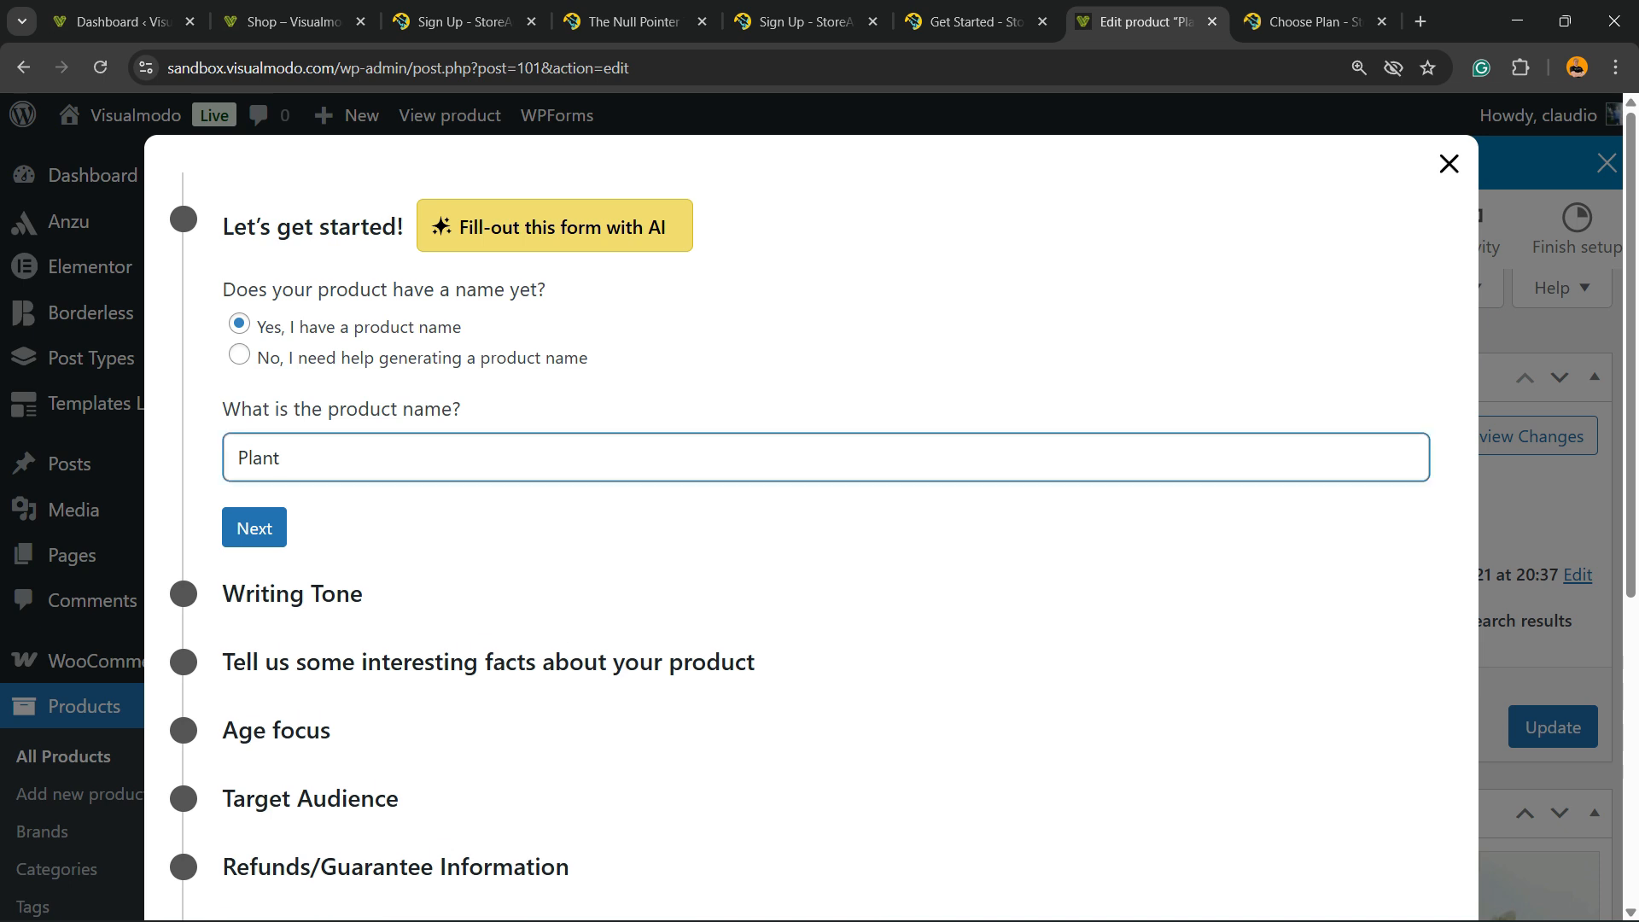
{"action": "scroll", "coordinate": [811, 528], "scroll_direction": "down", "scroll_amount": 2}
{"action": "left_click", "coordinate": [253, 314]}
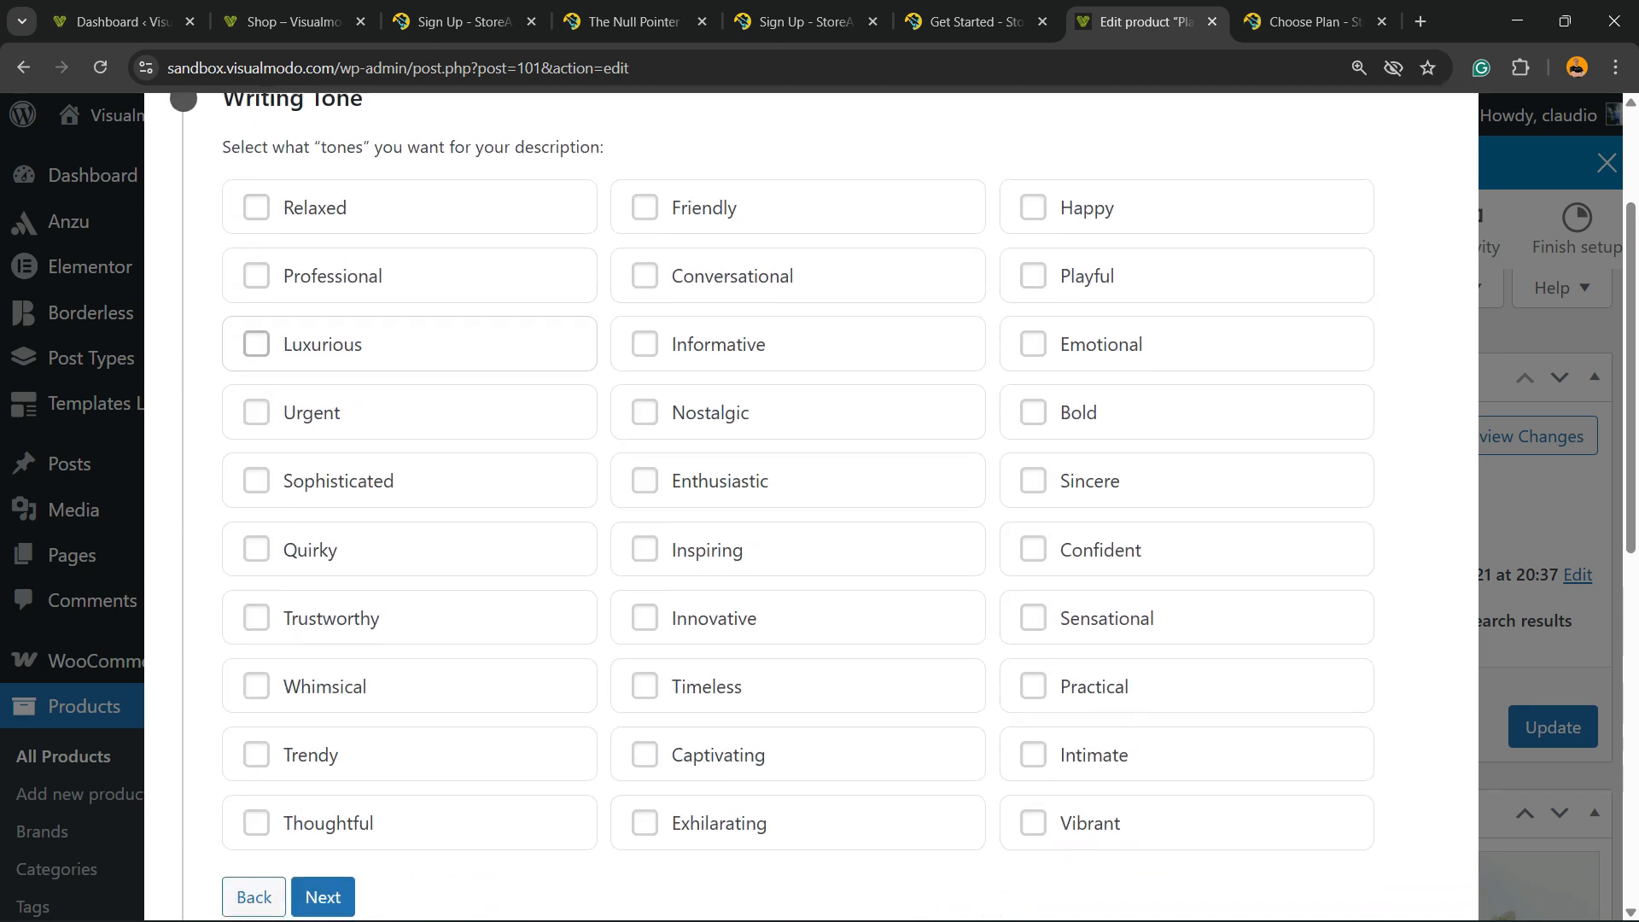
Skip the writing tones without selecting any and look over the section for interesting product facts
{"action": "scroll", "coordinate": [811, 507], "scroll_direction": "down", "scroll_amount": 4}
{"action": "left_click", "coordinate": [323, 468]}
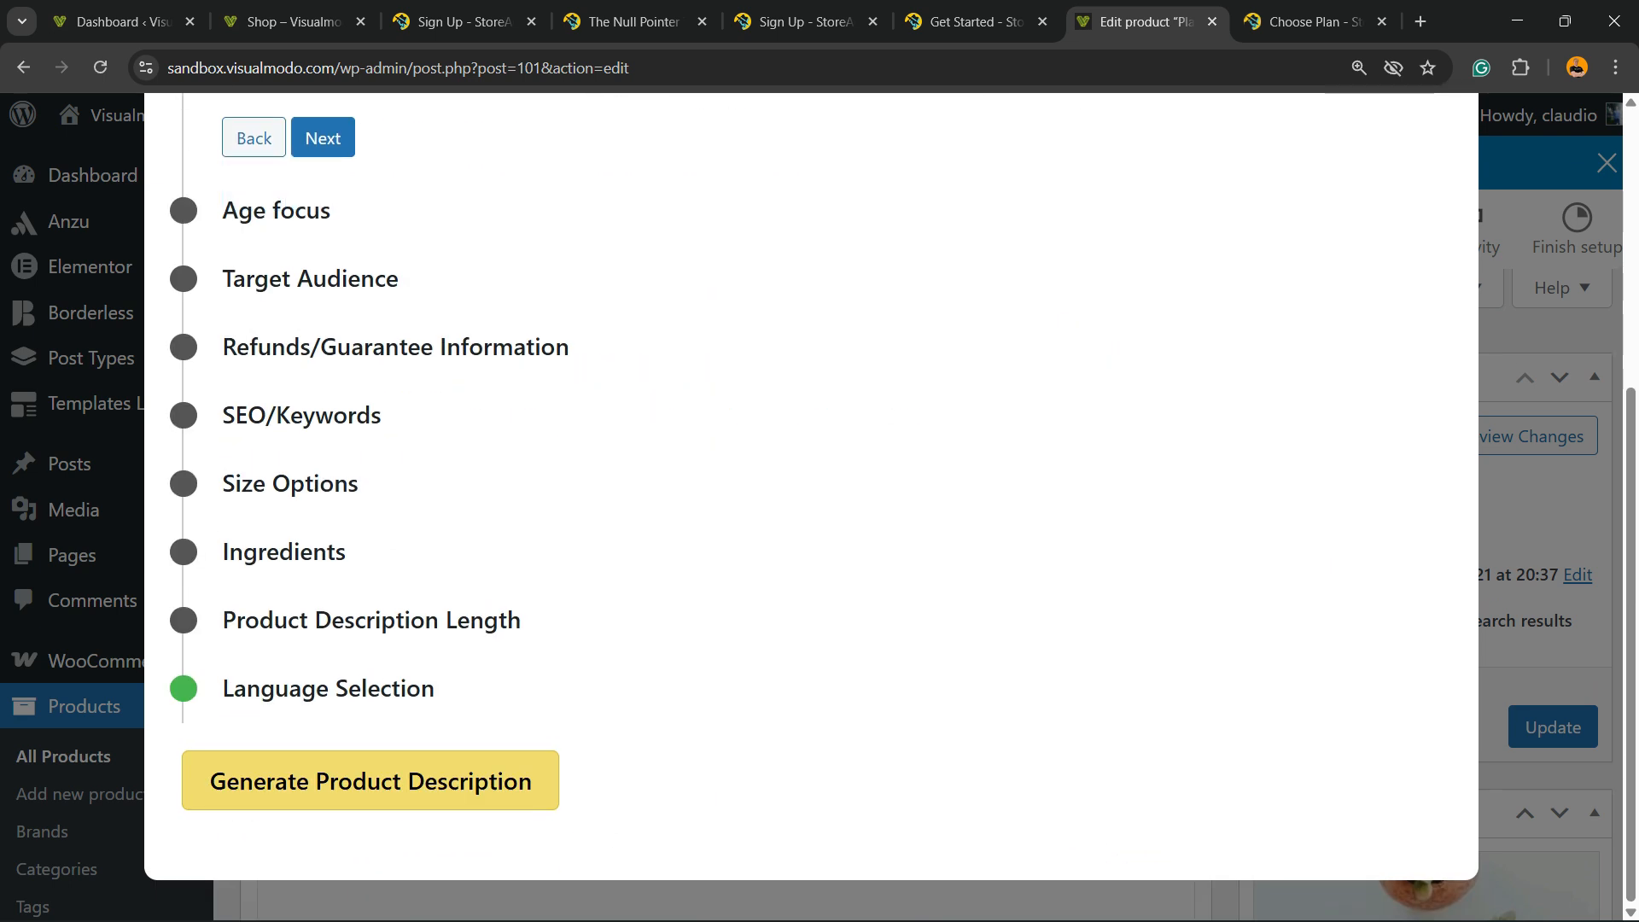
{"action": "scroll", "coordinate": [811, 507], "scroll_direction": "up", "scroll_amount": 2}
{"action": "scroll", "coordinate": [811, 507], "scroll_direction": "up", "scroll_amount": 2}
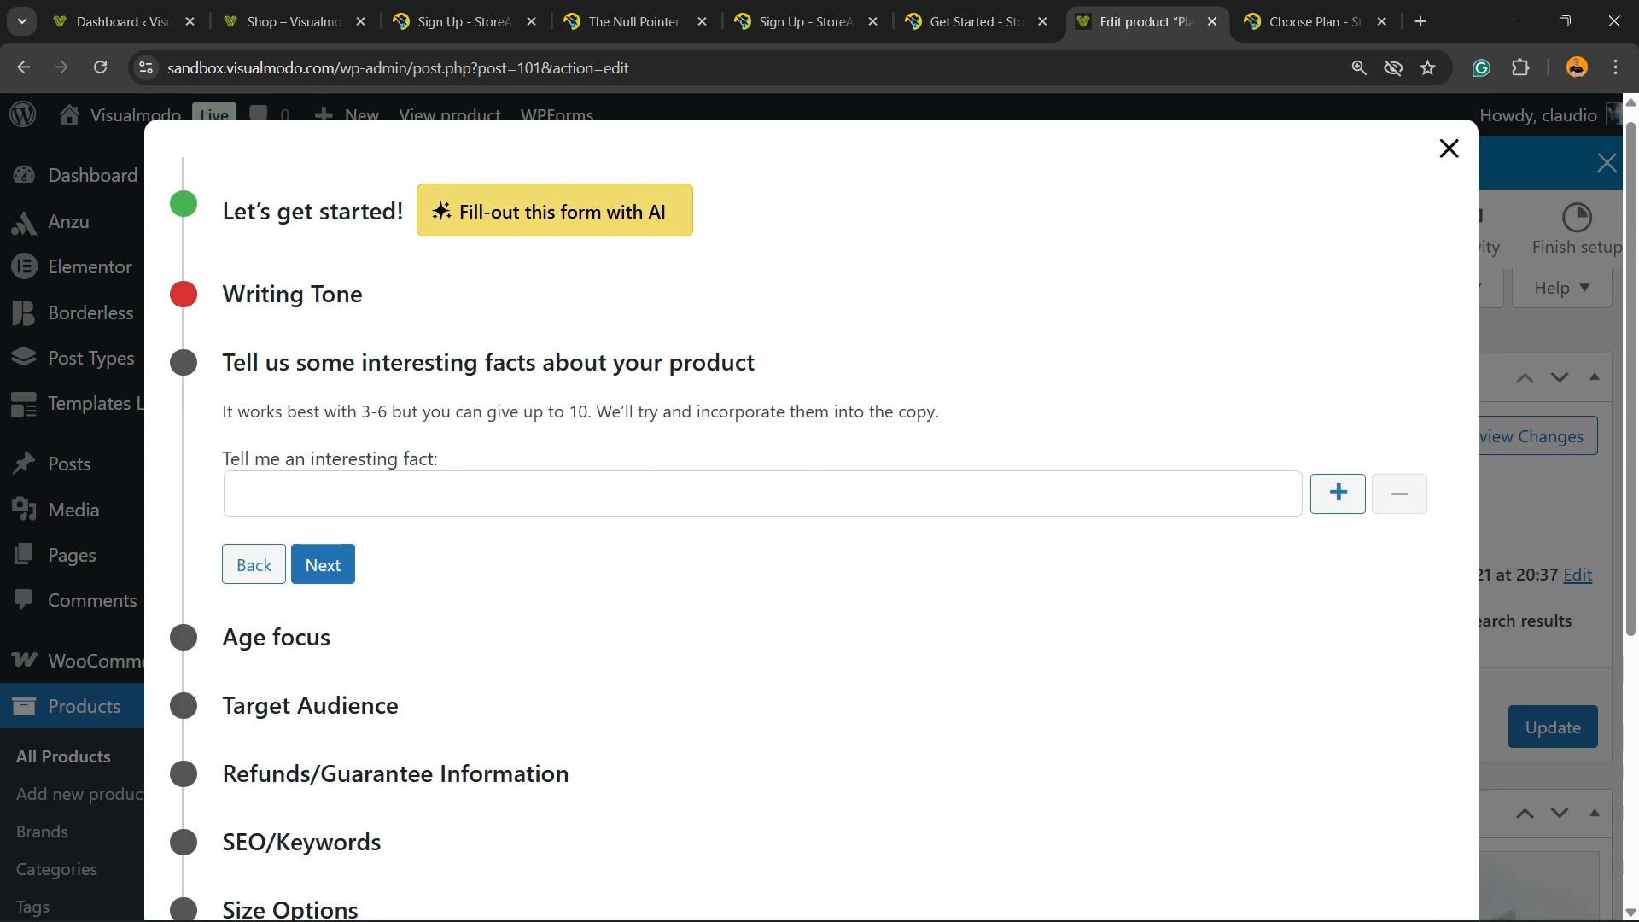
{"action": "left_click", "coordinate": [342, 494]}
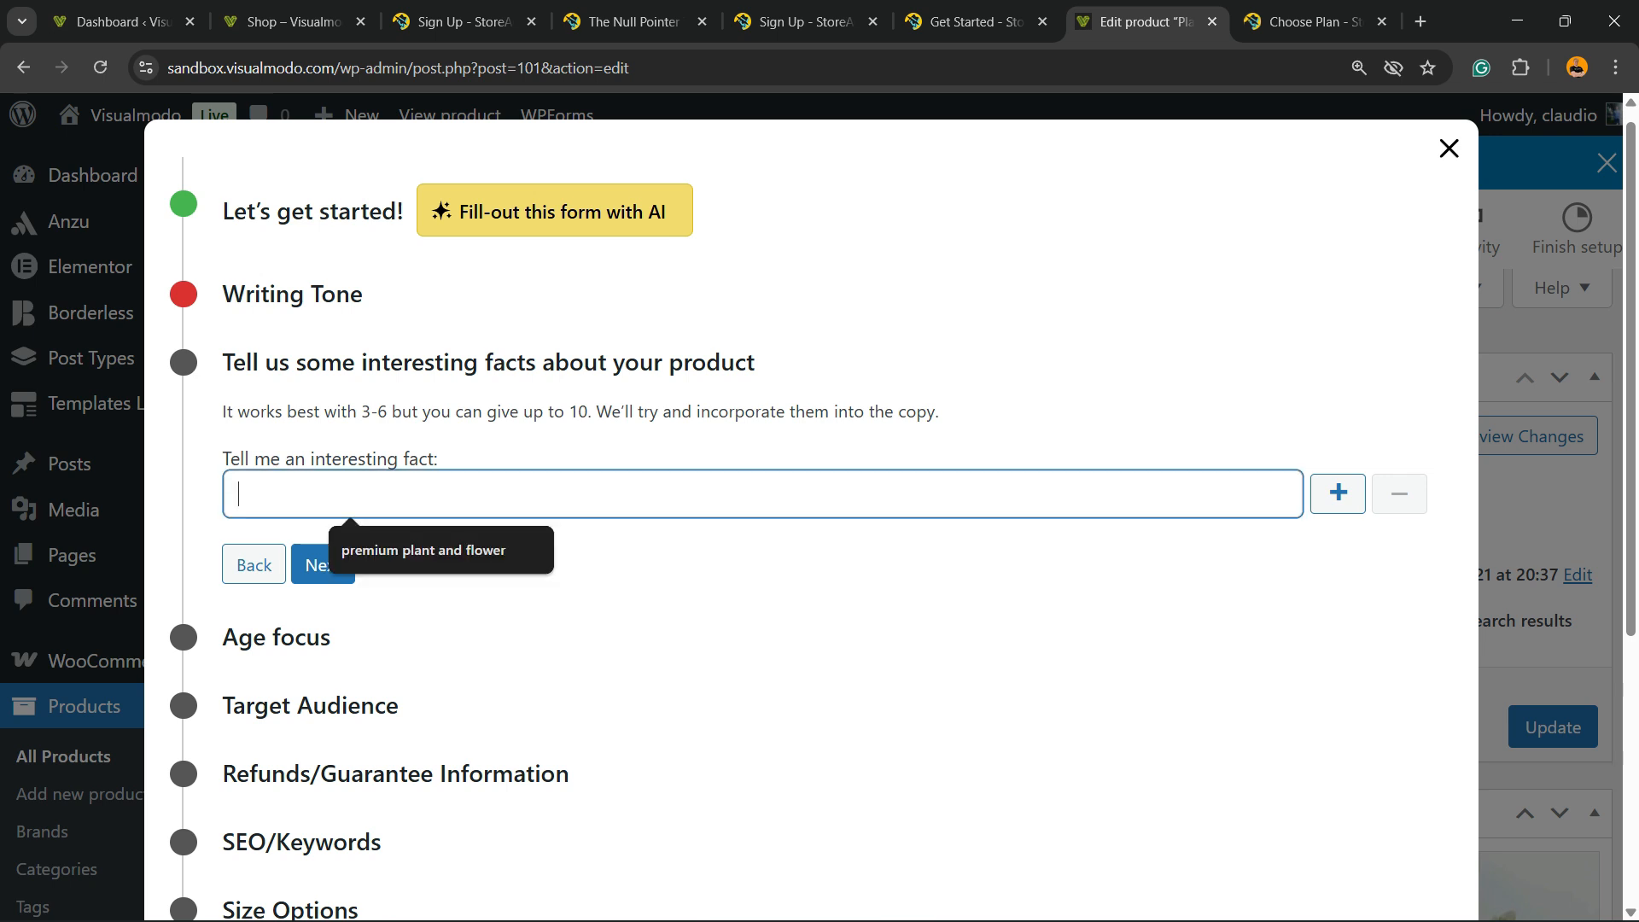
{"action": "left_click", "coordinate": [598, 589]}
{"action": "scroll", "coordinate": [597, 589], "scroll_direction": "down", "scroll_amount": 2}
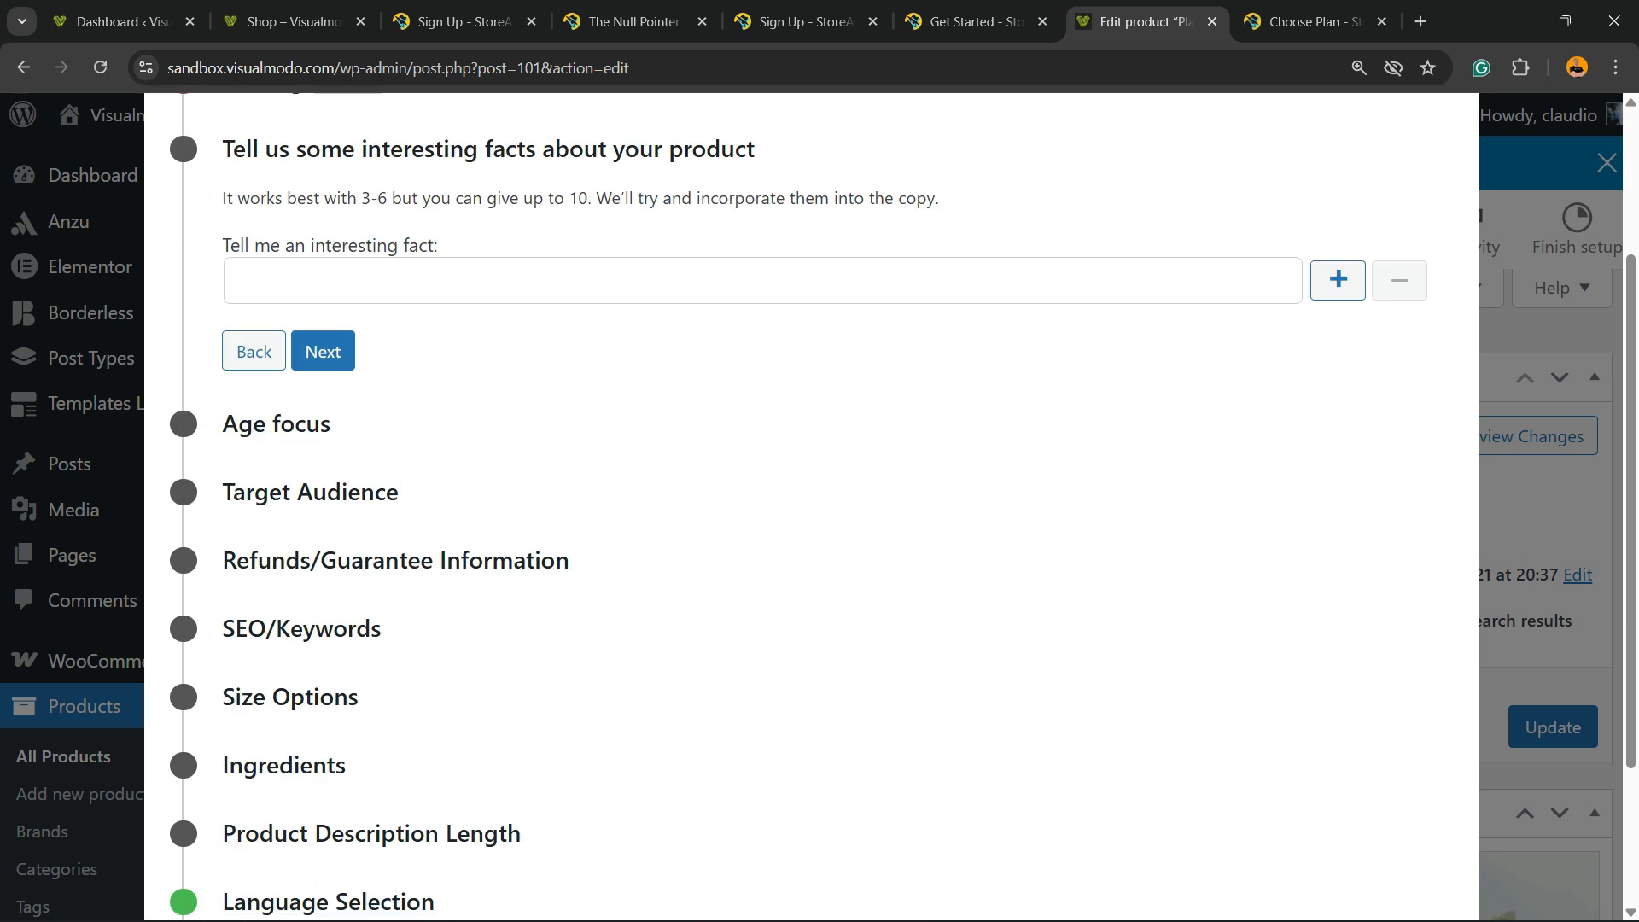
Leave the interesting facts blank and select 18-24 and 25-34 as the age focus
{"action": "left_click", "coordinate": [323, 353]}
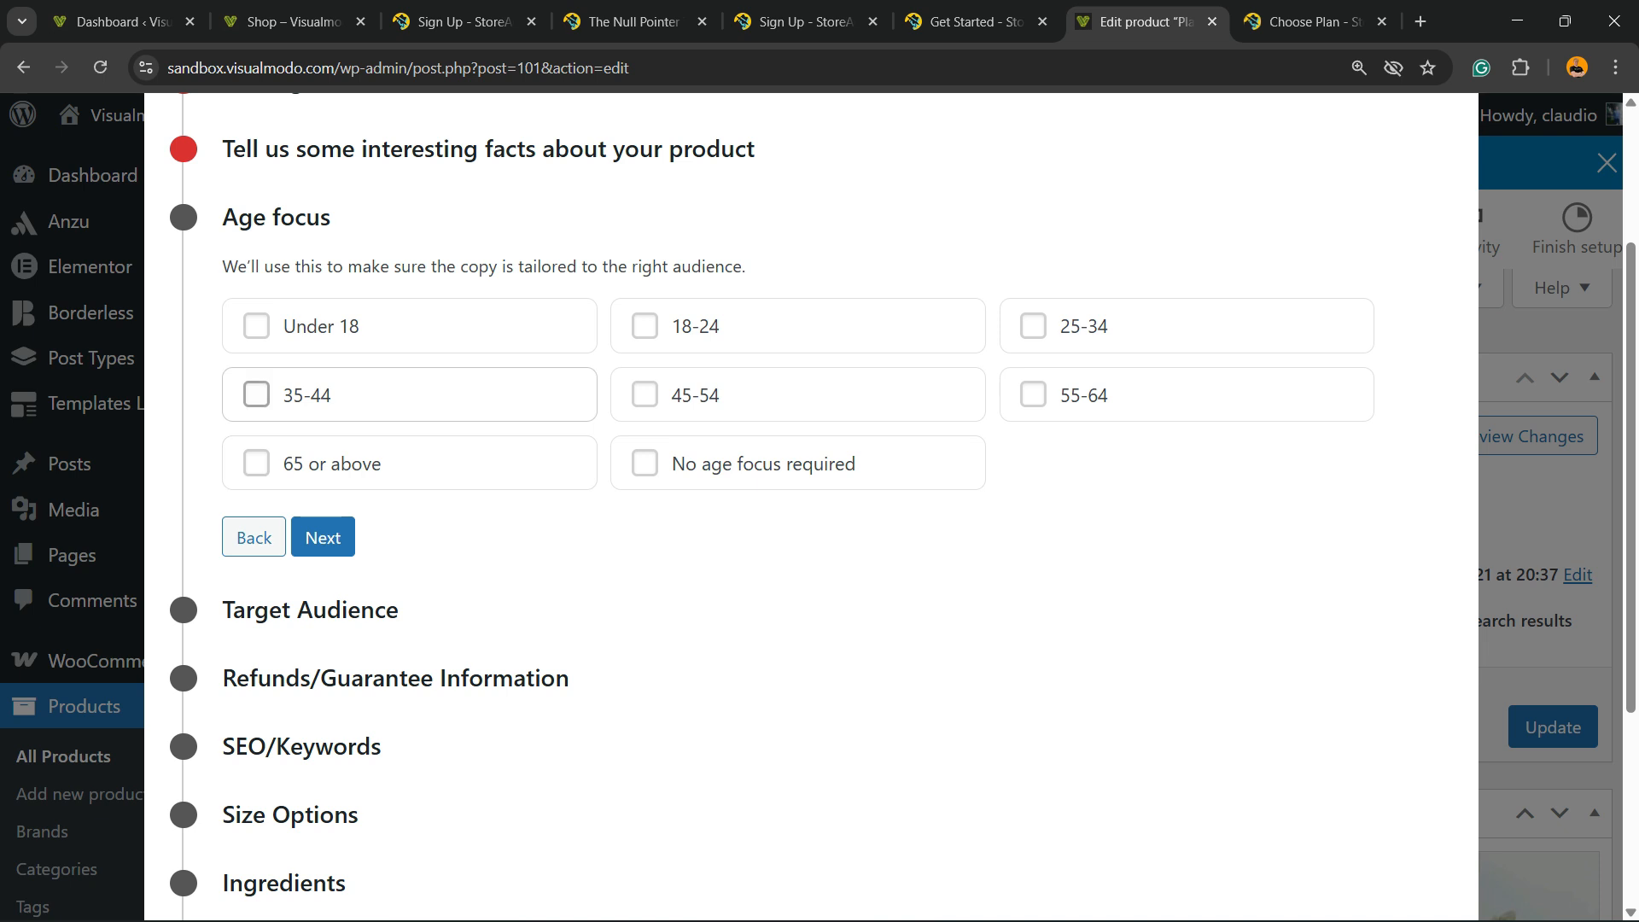
{"action": "left_click", "coordinate": [645, 326]}
{"action": "left_click", "coordinate": [1033, 326]}
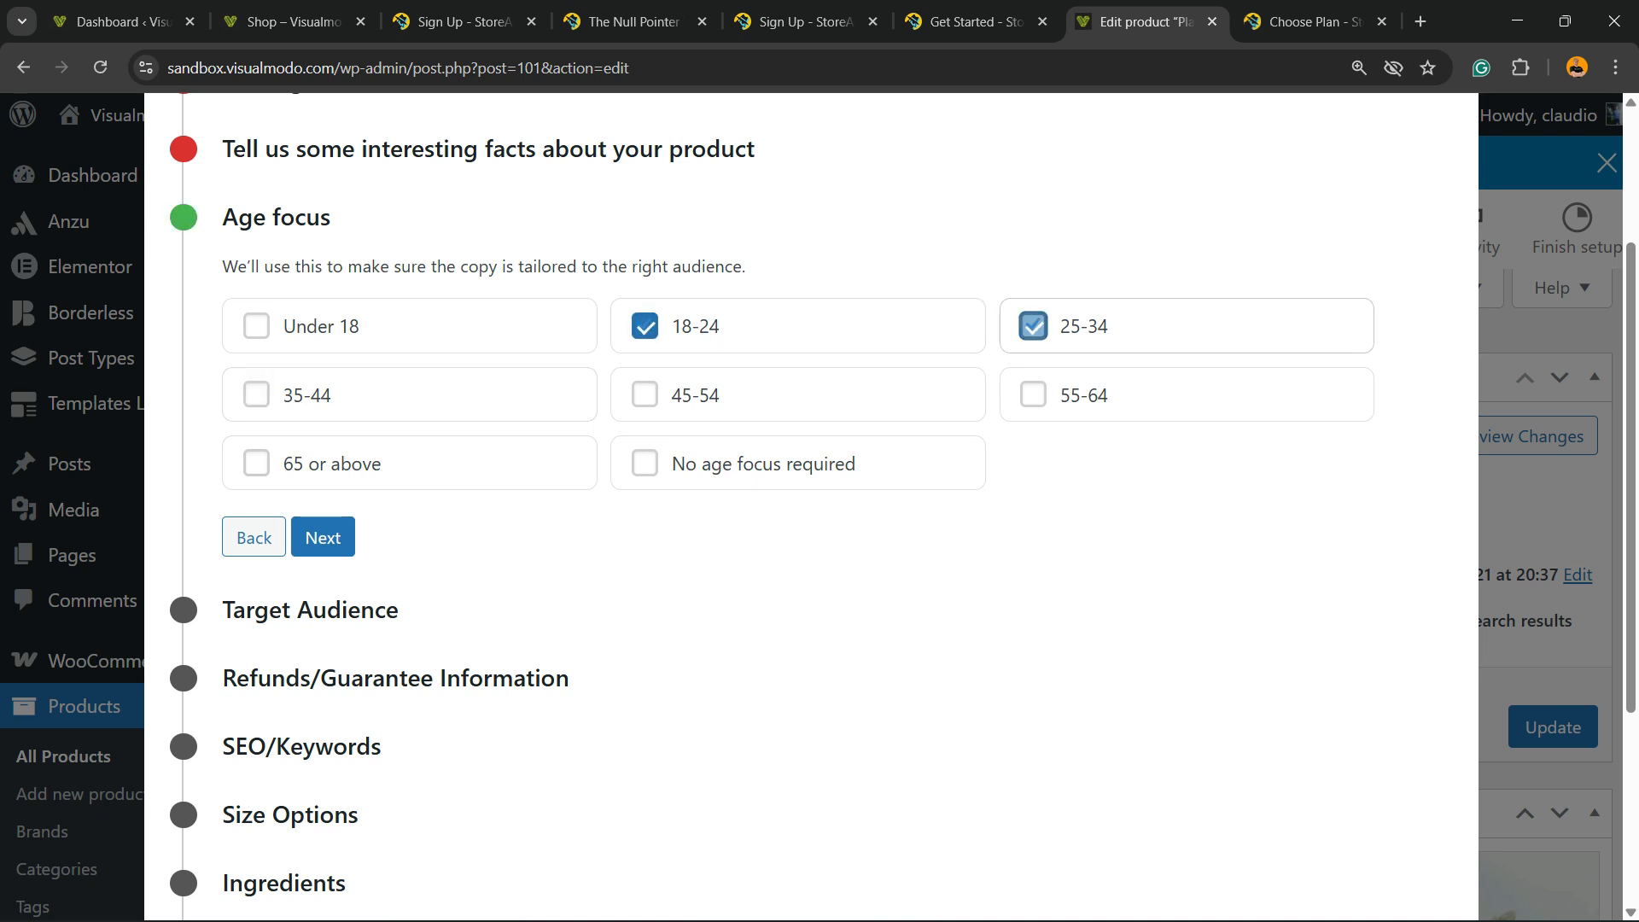
Confirm the age focus, select Young Adults and Middle-Aged Men as the target audience, and proceed to the refund section
{"action": "scroll", "coordinate": [410, 250], "scroll_direction": "down", "scroll_amount": 2}
{"action": "left_click", "coordinate": [323, 324]}
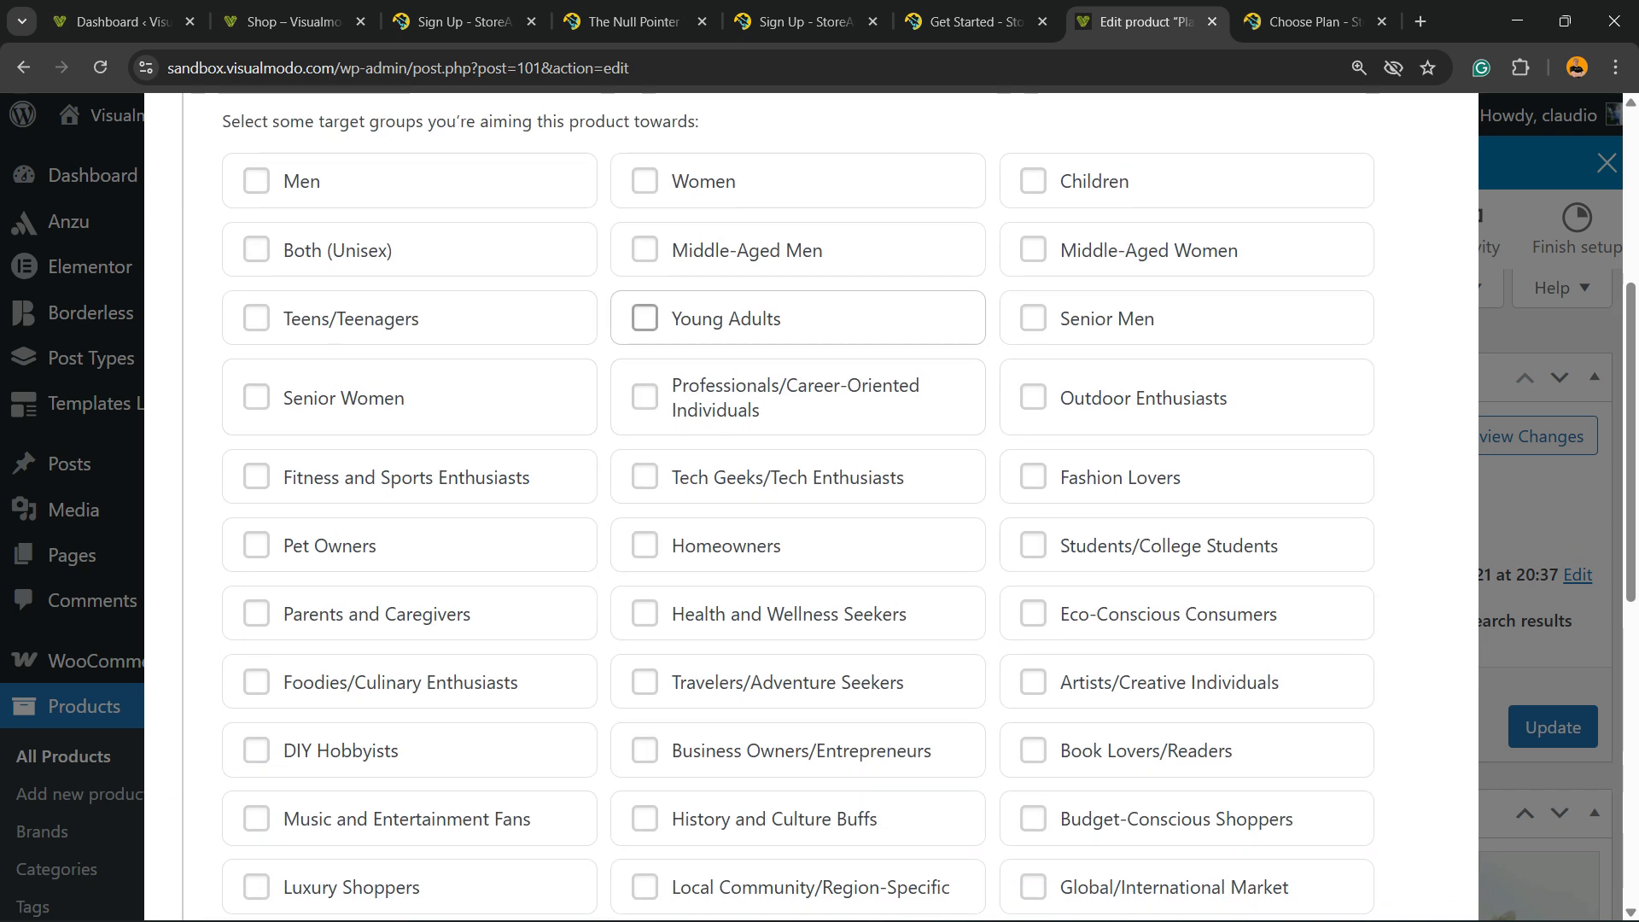
{"action": "left_click", "coordinate": [644, 317]}
{"action": "left_click", "coordinate": [644, 249]}
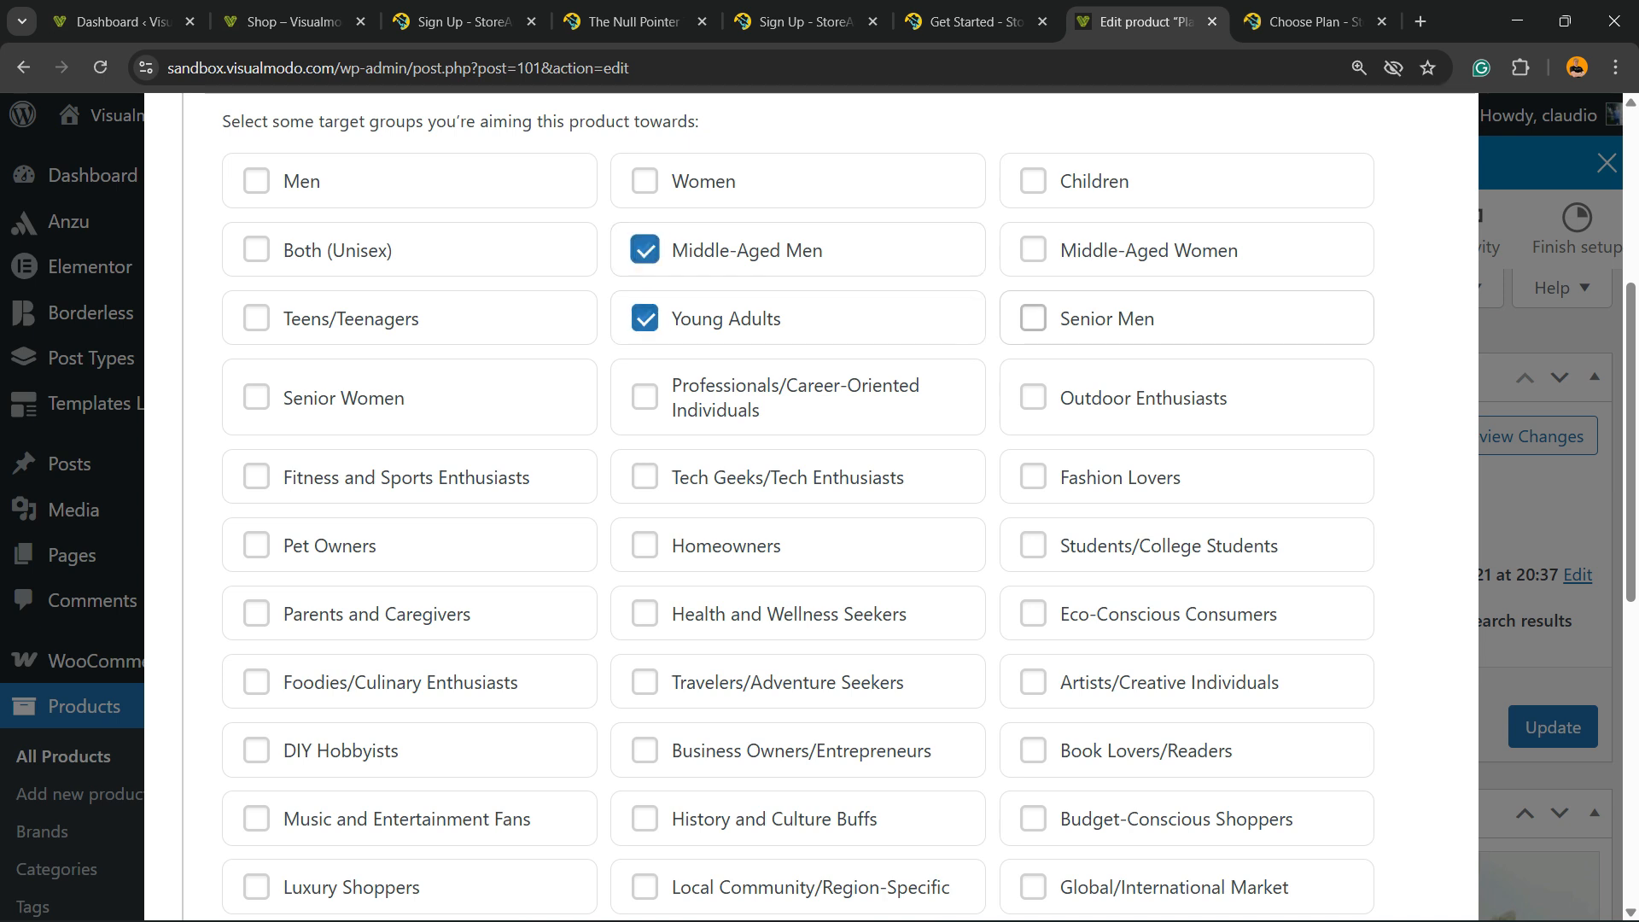
{"action": "scroll", "coordinate": [341, 427], "scroll_direction": "down", "scroll_amount": 8}
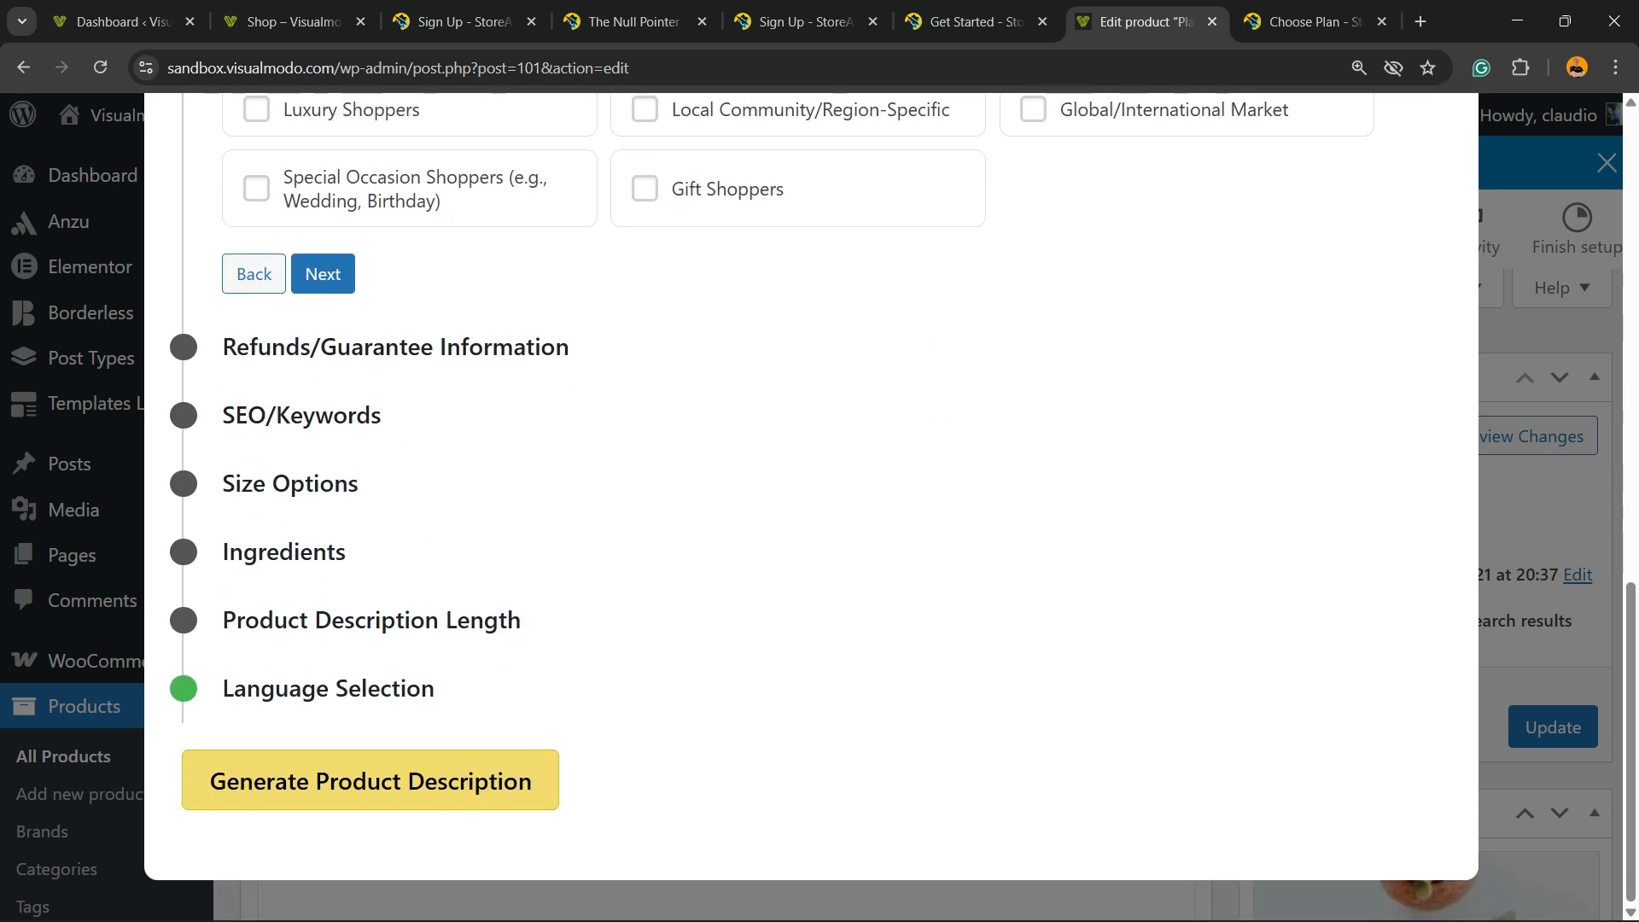
{"action": "left_click", "coordinate": [322, 270]}
Include refund/guarantee information in the description, leave its text blank and proceed to the SEO keywords
{"action": "scroll", "coordinate": [811, 512], "scroll_direction": "up", "scroll_amount": 5}
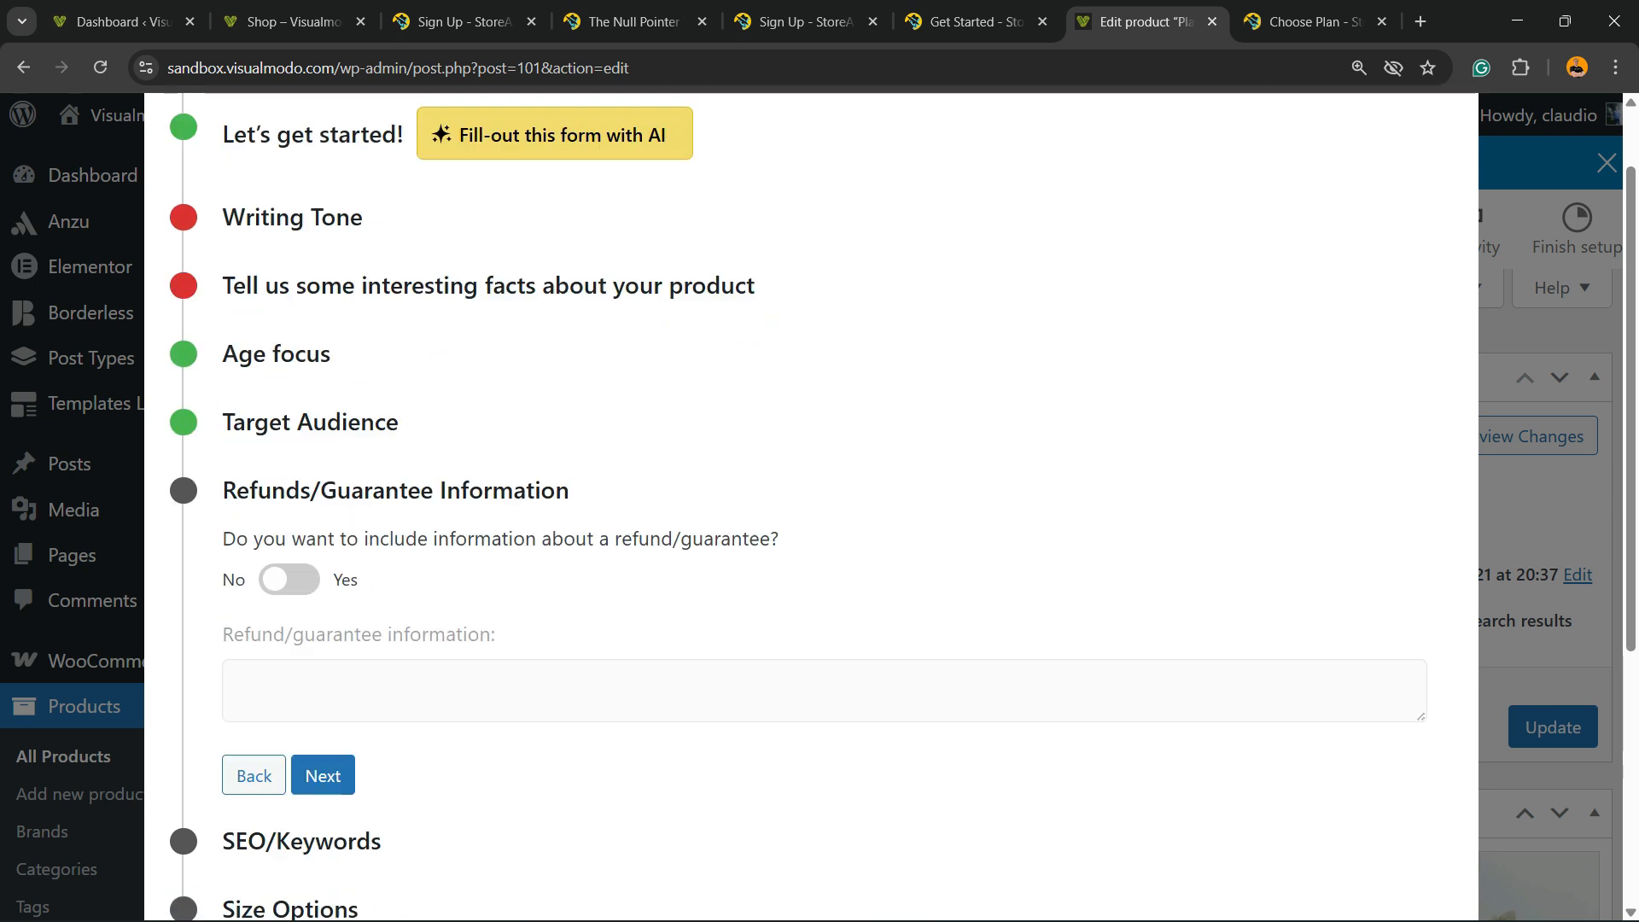
{"action": "left_click", "coordinate": [290, 580]}
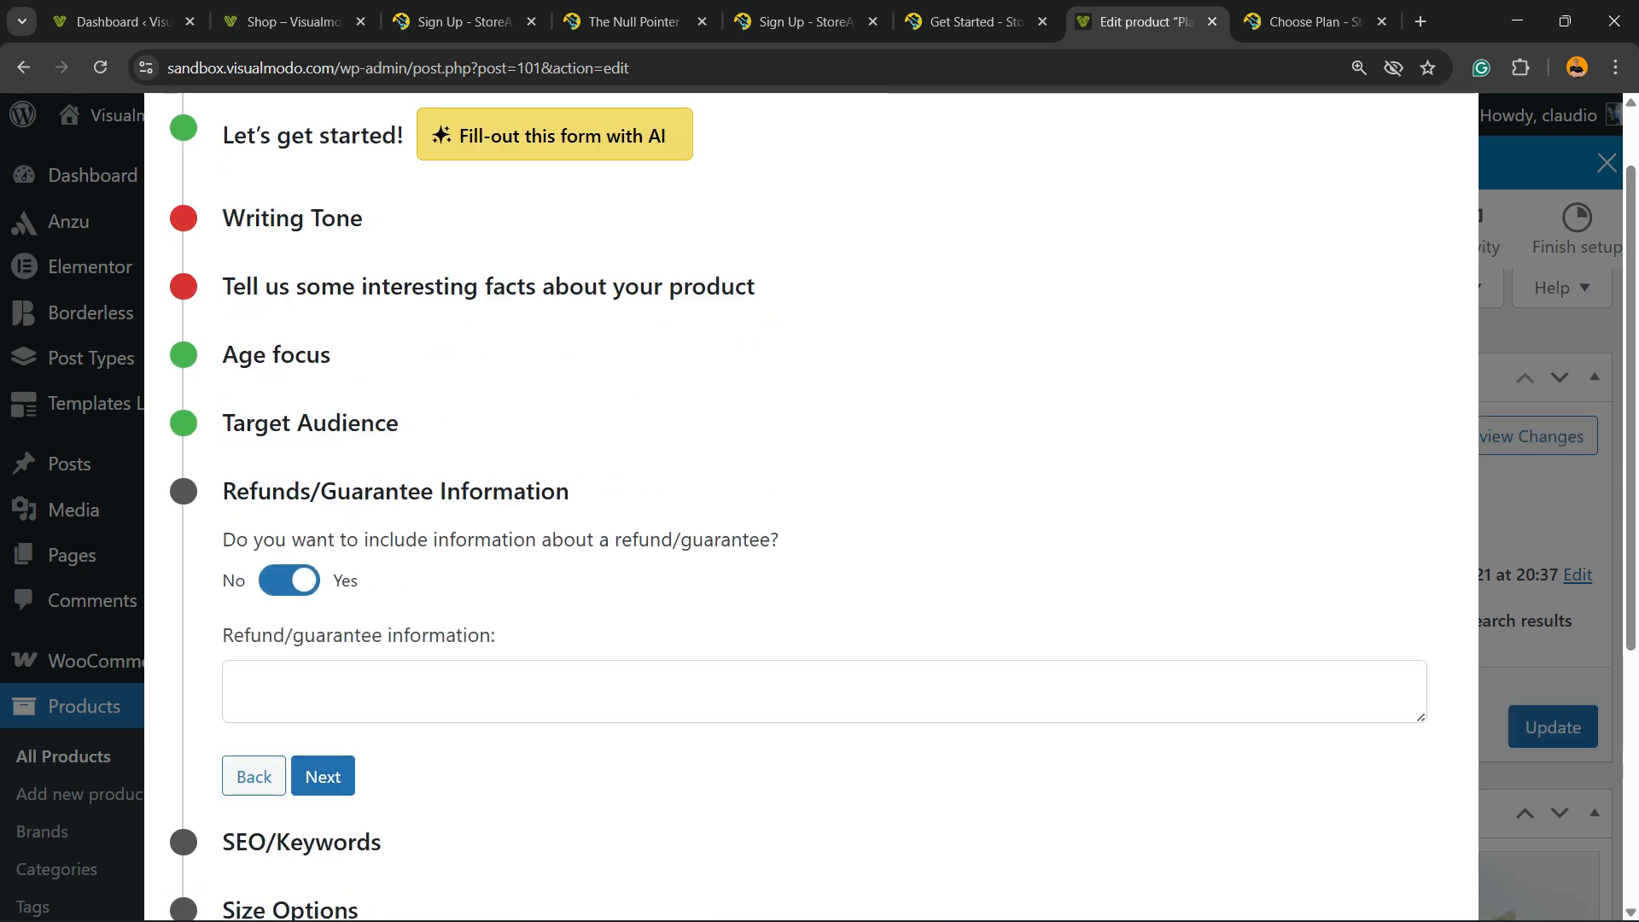
{"action": "left_click", "coordinate": [323, 776]}
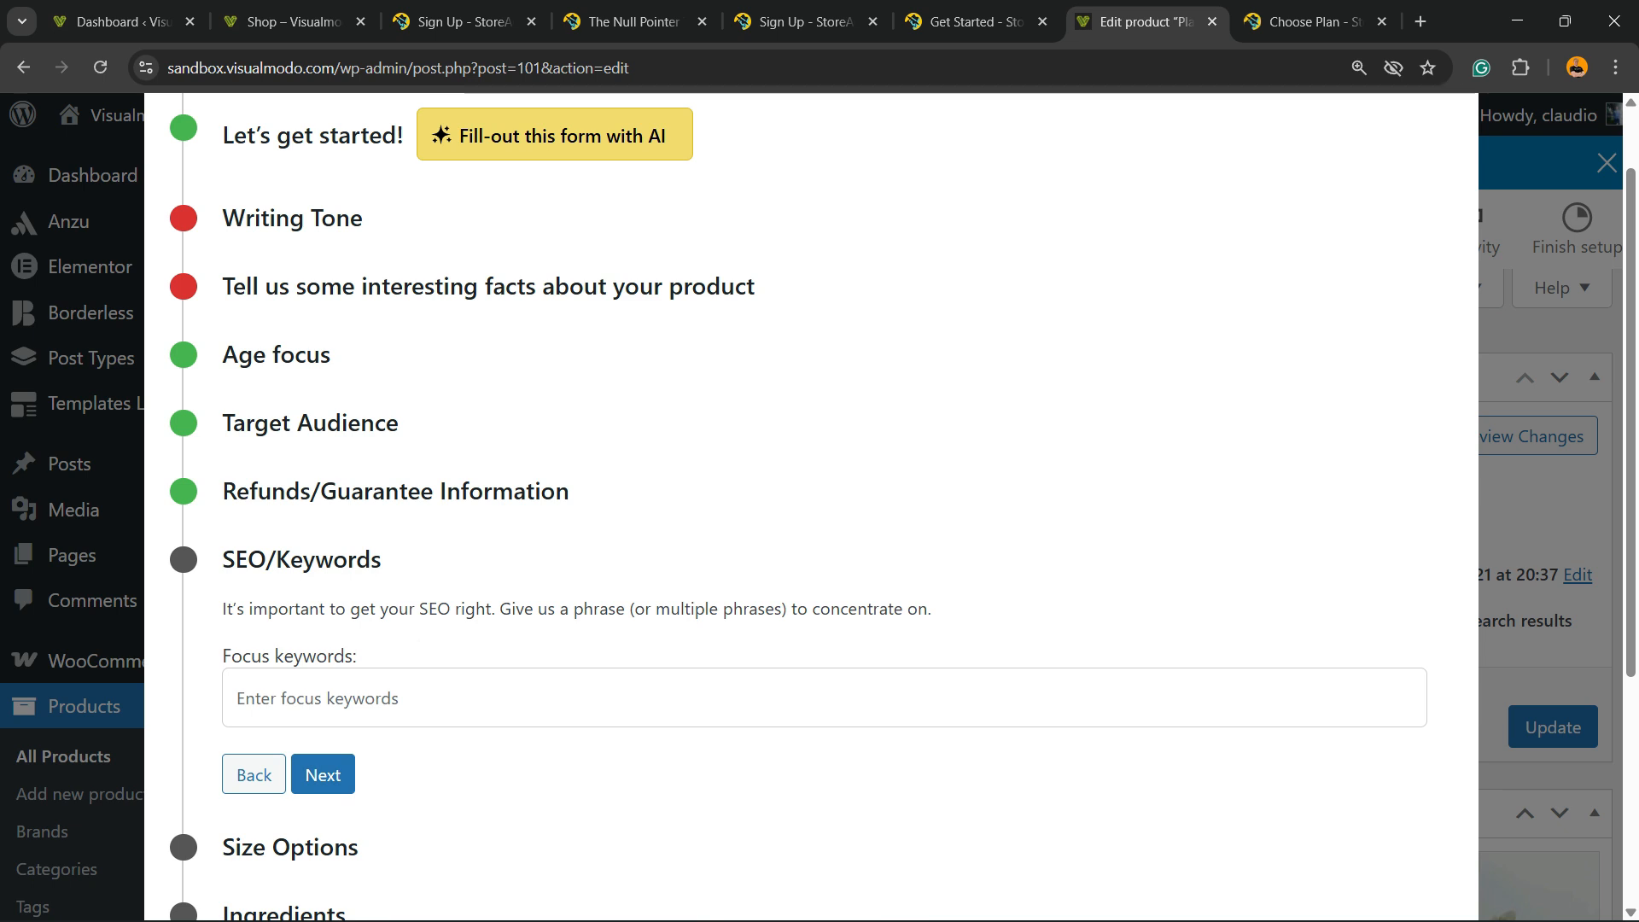
Leave the focus keywords blank and accept the default Size Options and Ingredients settings to reach Product Description Length
{"action": "scroll", "coordinate": [811, 512], "scroll_direction": "down", "scroll_amount": 2}
{"action": "left_click", "coordinate": [512, 485]}
{"action": "left_click", "coordinate": [666, 614]}
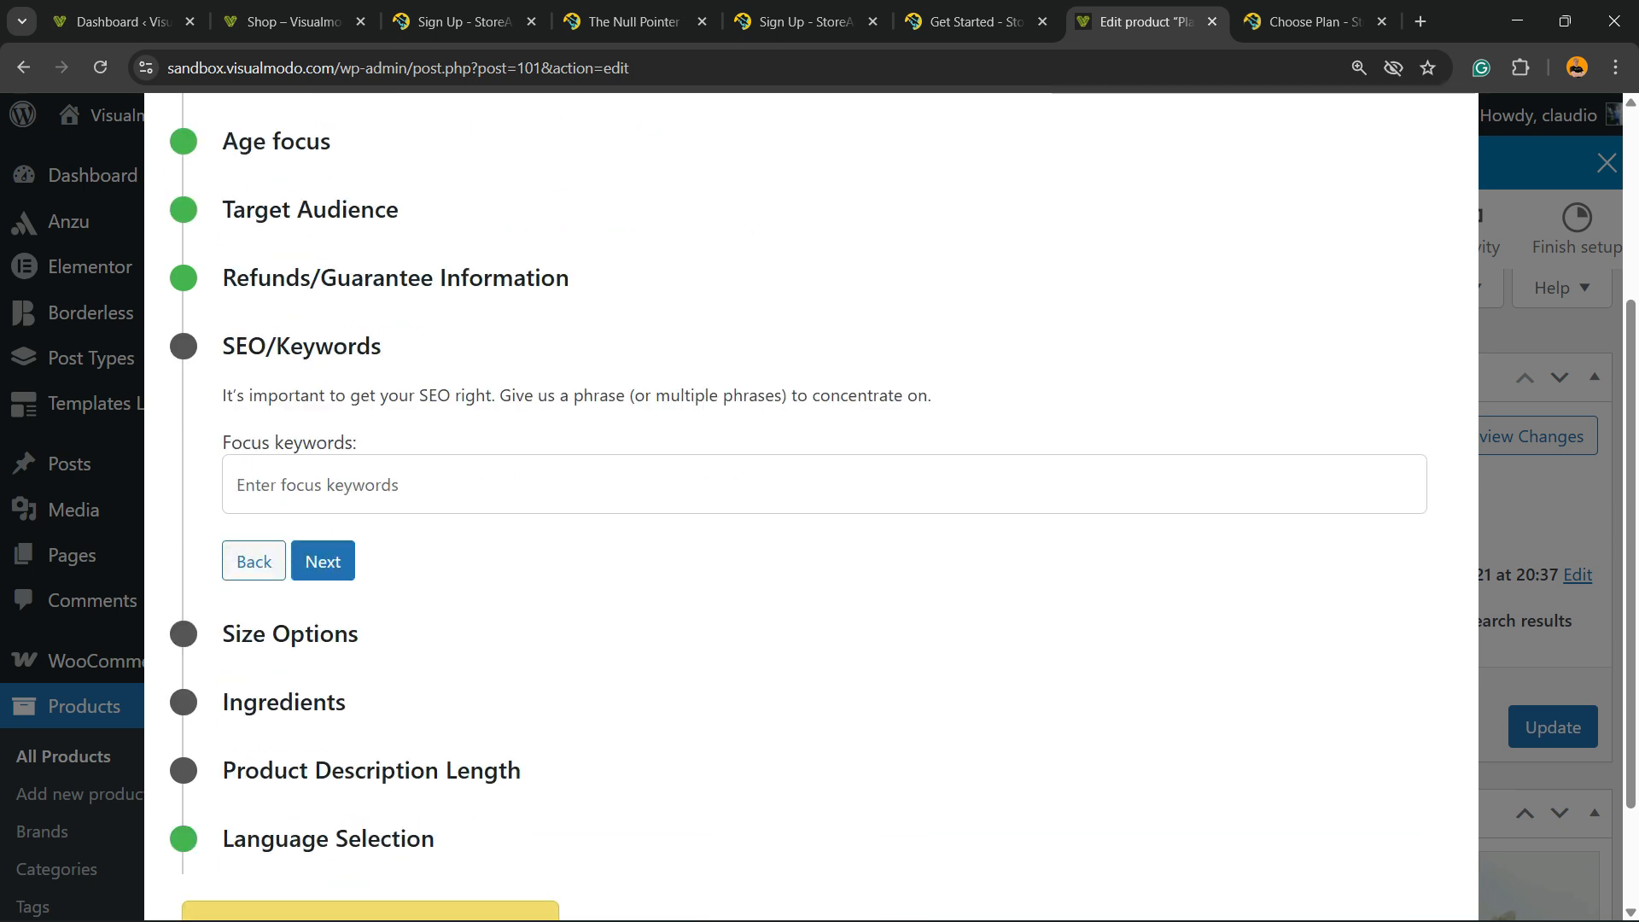
{"action": "left_click", "coordinate": [323, 561]}
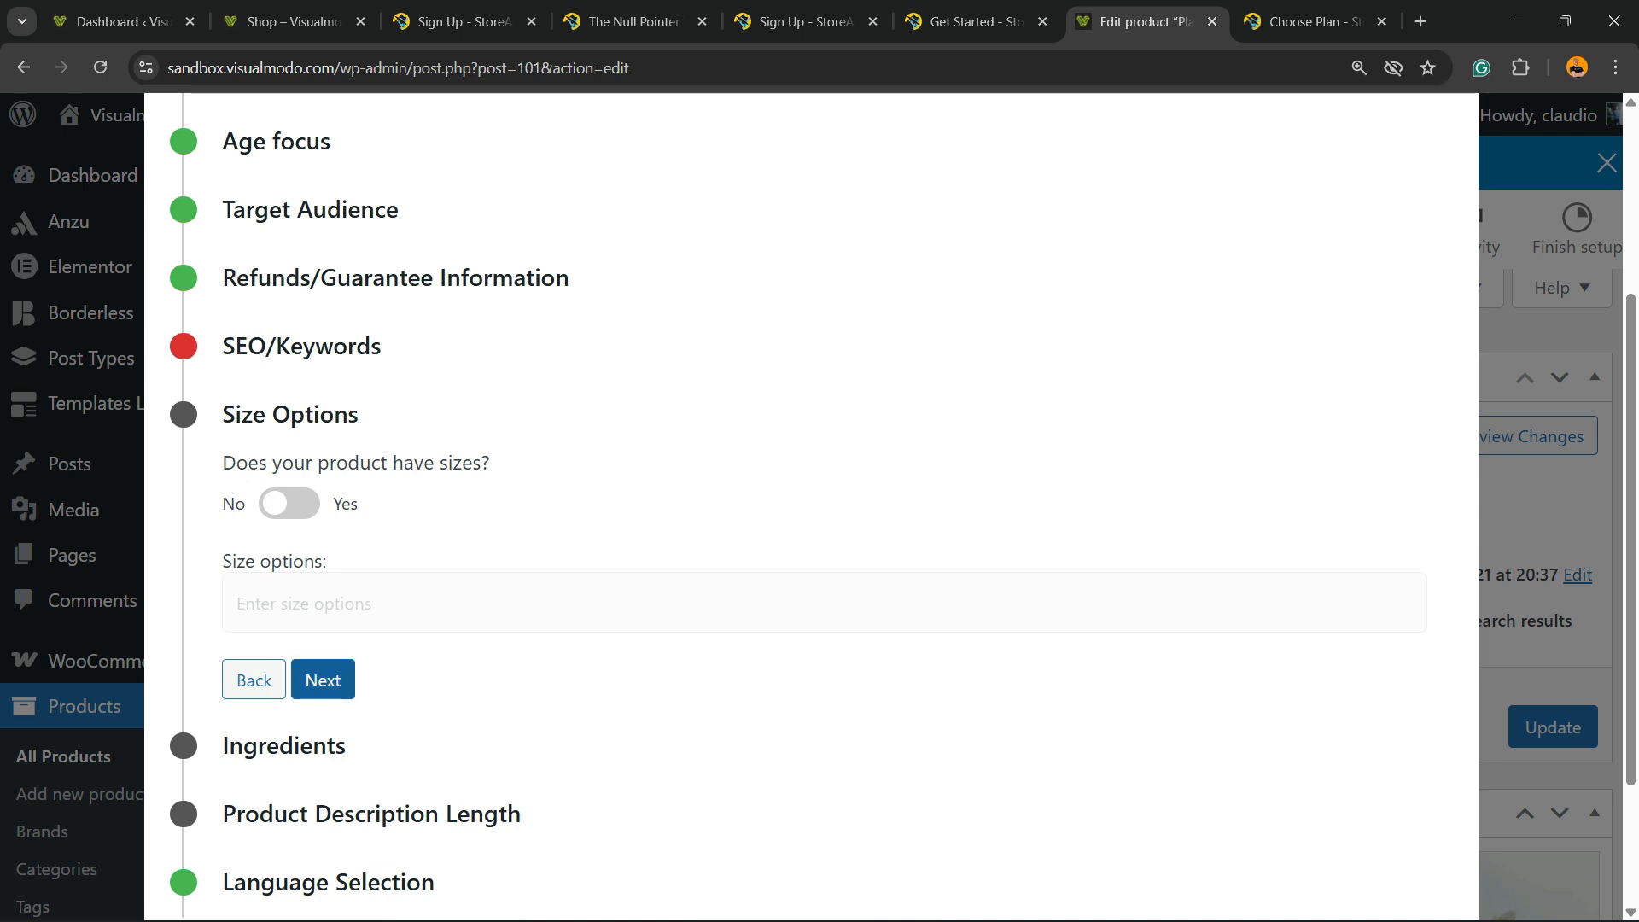
{"action": "left_click", "coordinate": [323, 679]}
{"action": "left_click", "coordinate": [323, 748]}
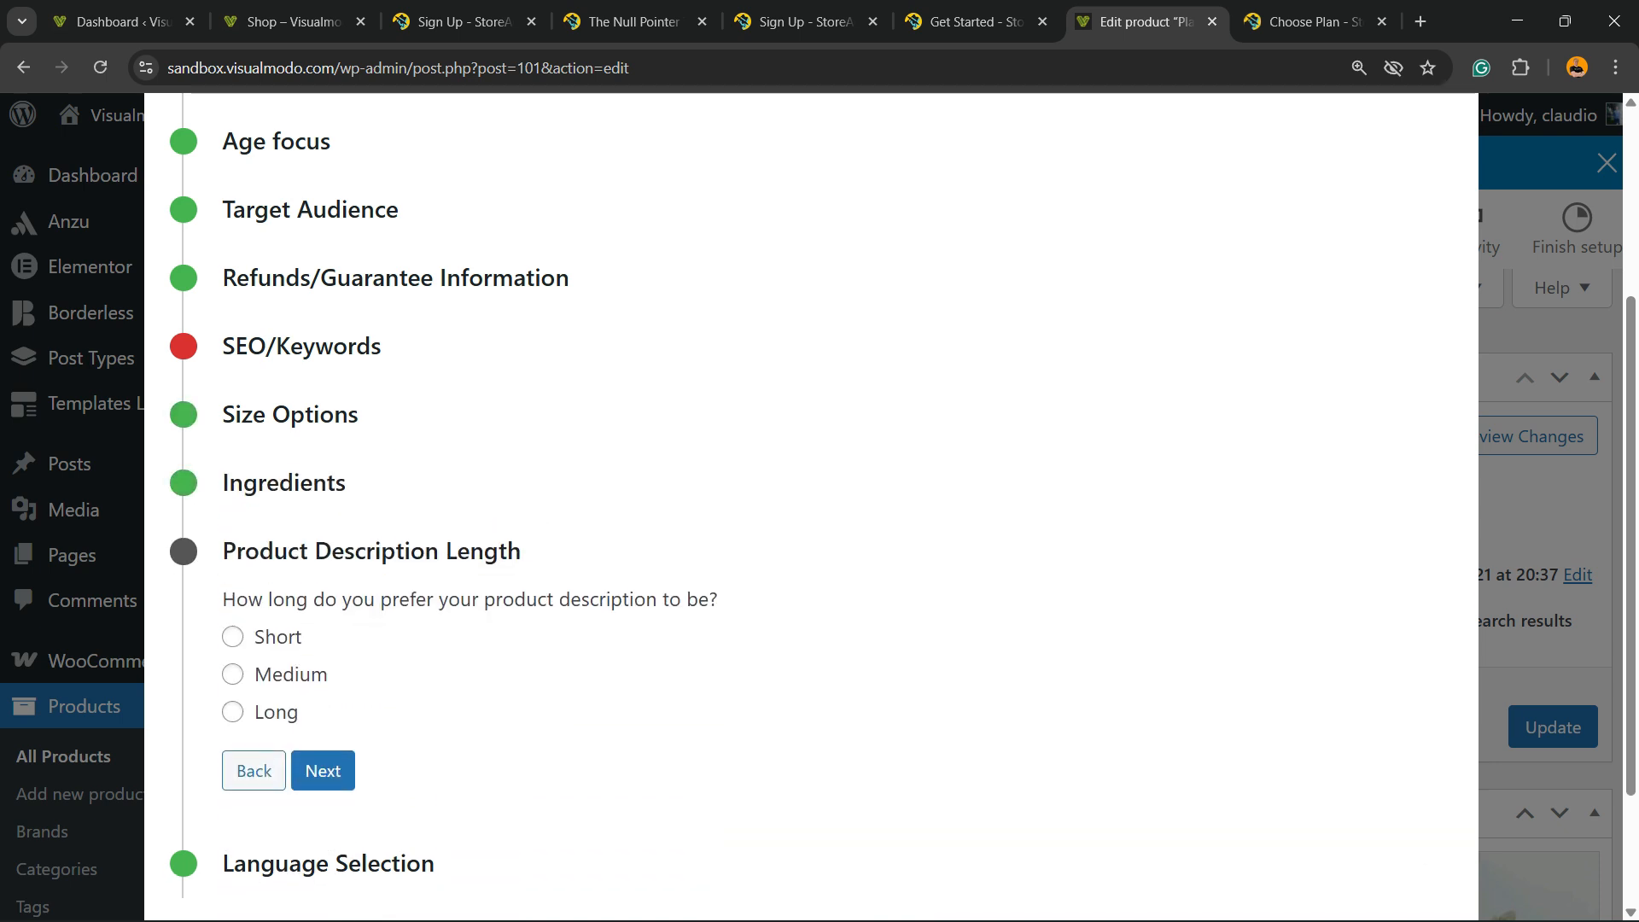
Choose Short as the product description length, keep the default language and try to generate the description
{"action": "scroll", "coordinate": [359, 632], "scroll_direction": "down", "scroll_amount": 2}
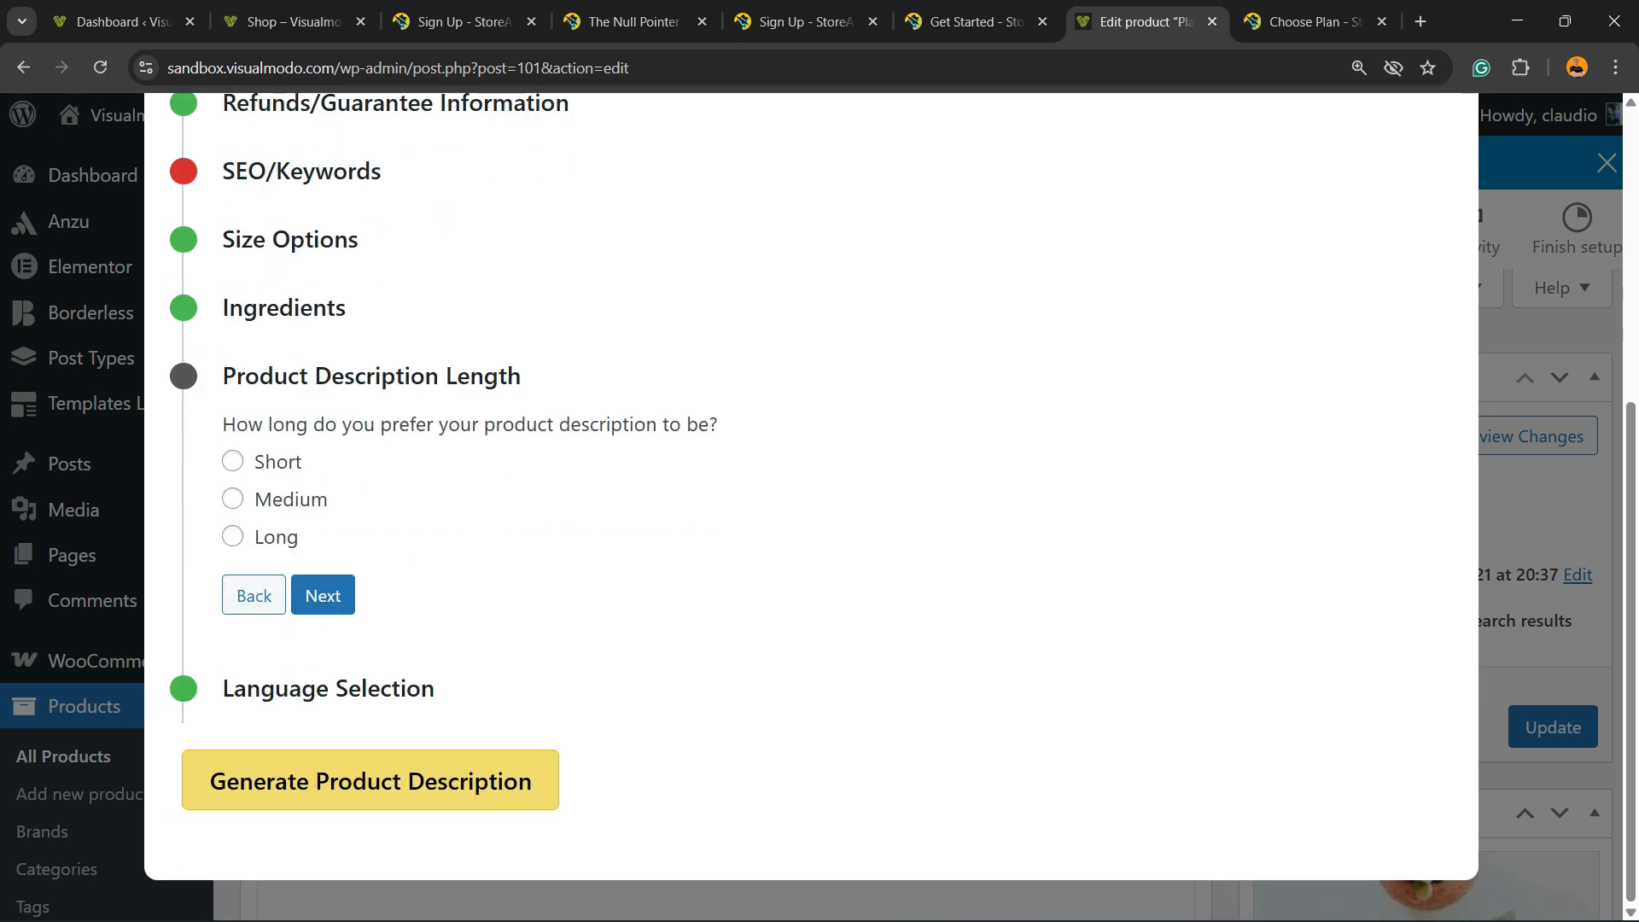
{"action": "left_click", "coordinate": [233, 462]}
{"action": "left_click", "coordinate": [323, 595]}
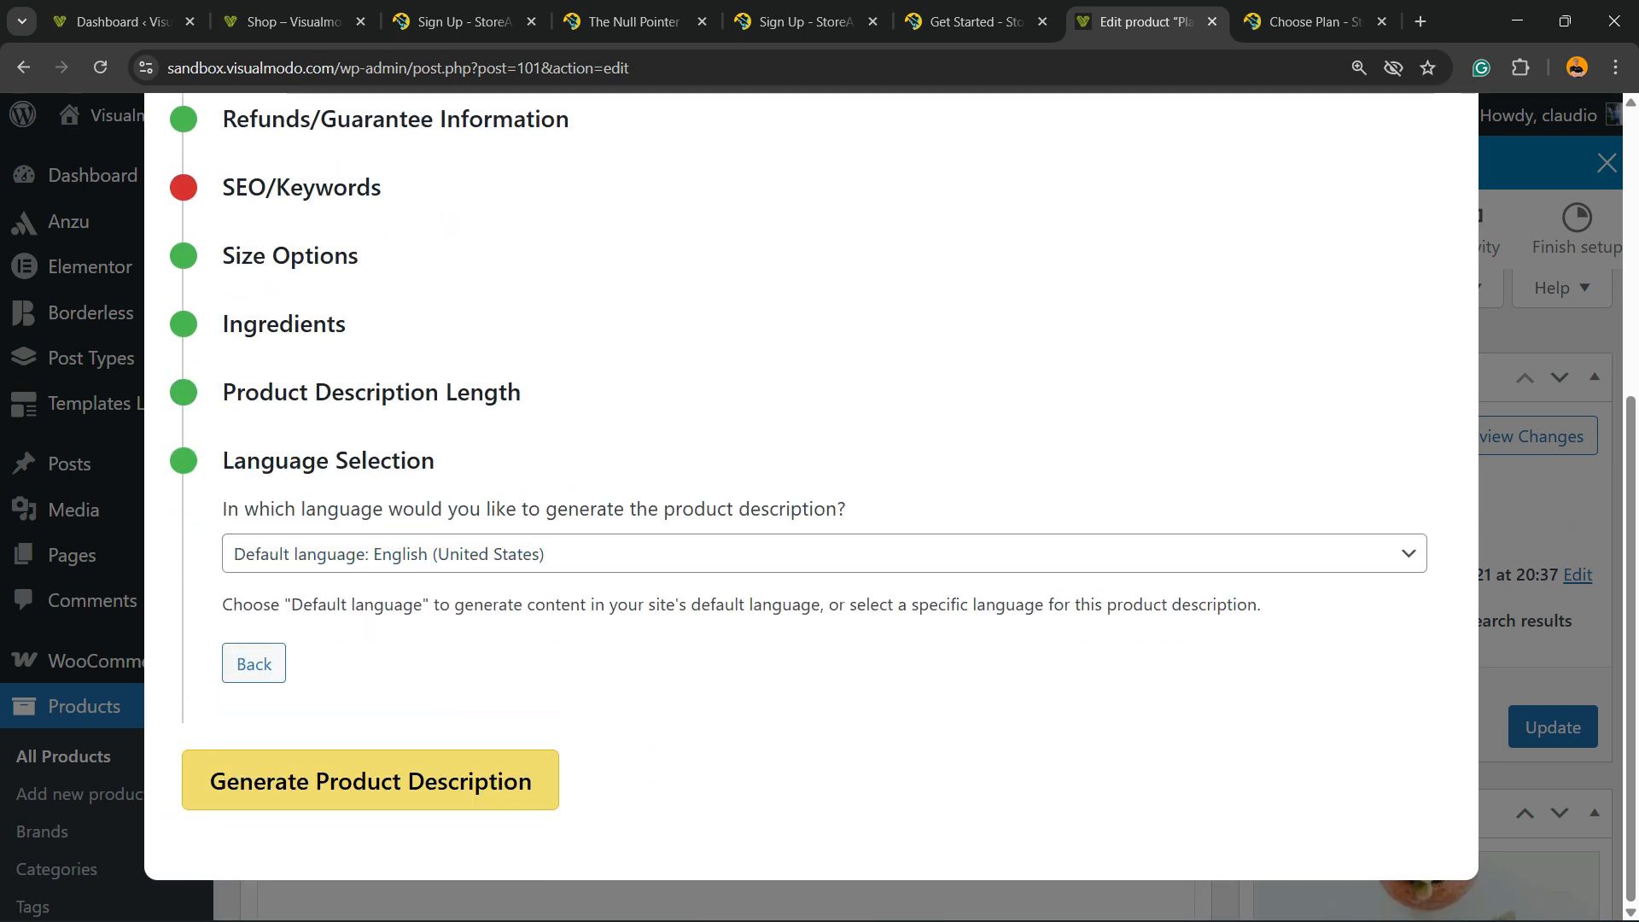
{"action": "left_click", "coordinate": [253, 664]}
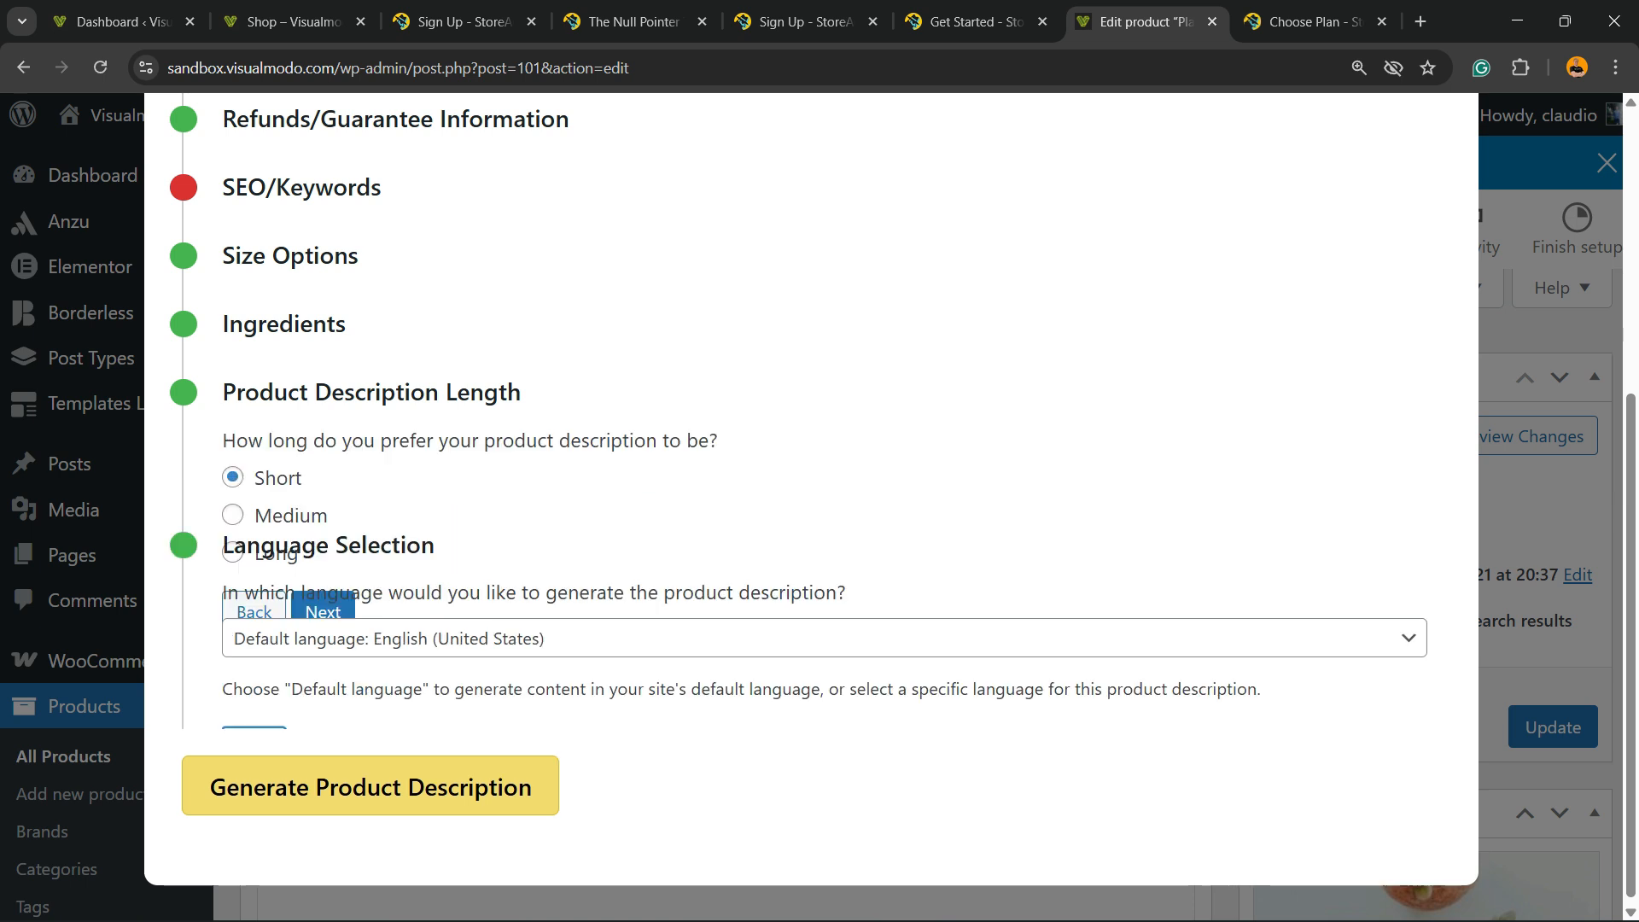
{"action": "left_click", "coordinate": [371, 787]}
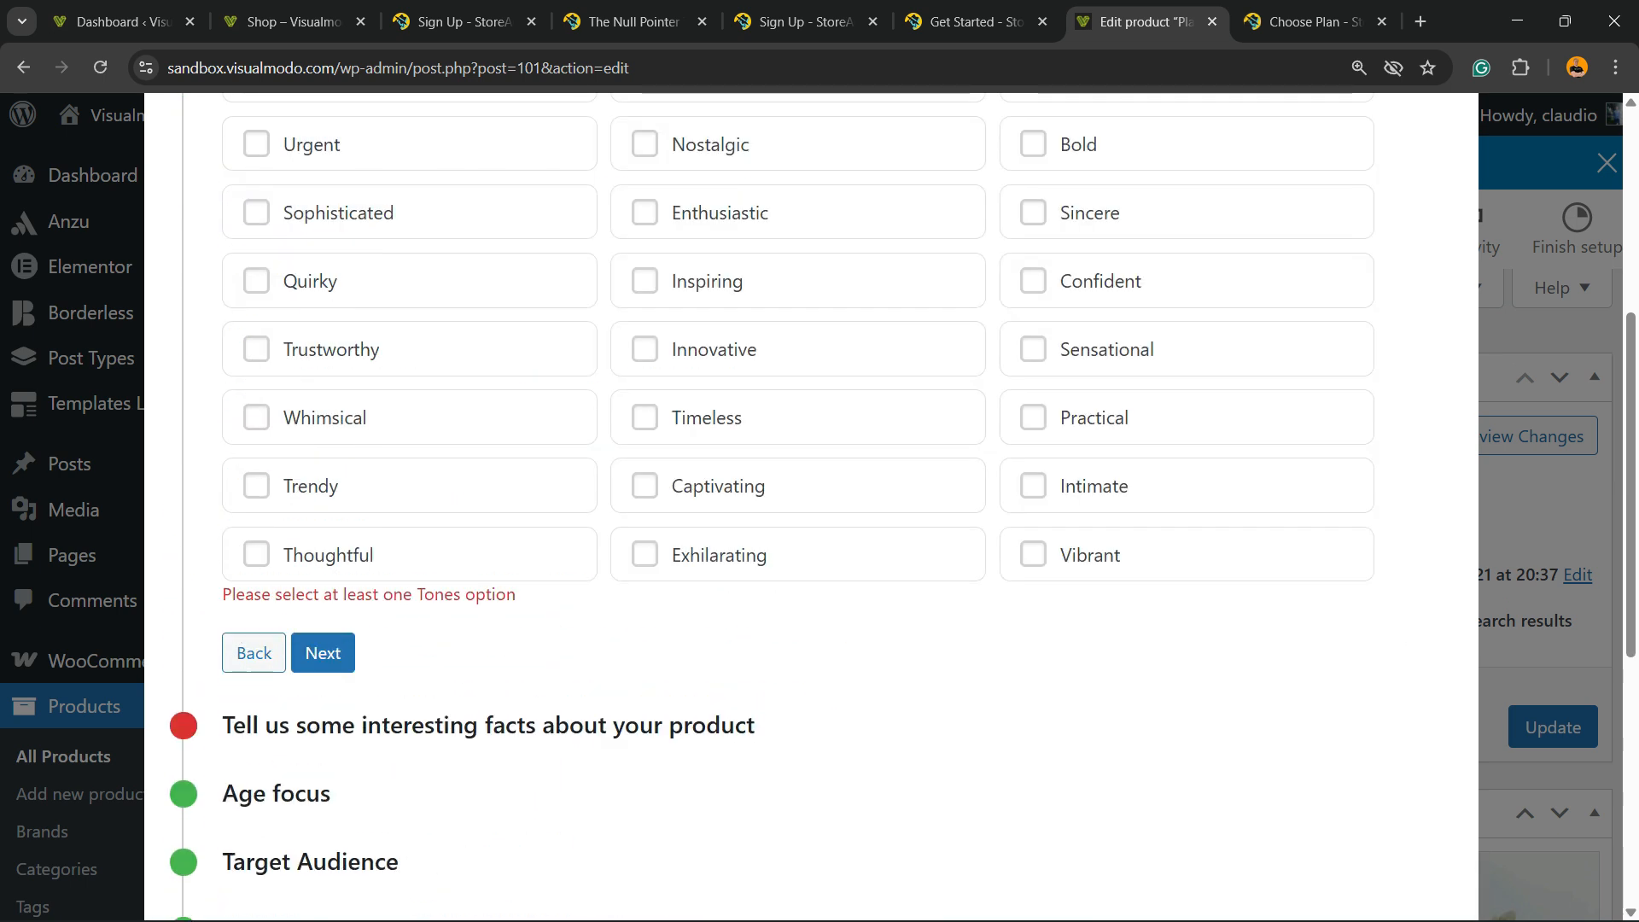
Select Thoughtful and Innovative as the writing tones and proceed to the interesting facts
{"action": "left_click", "coordinate": [256, 555]}
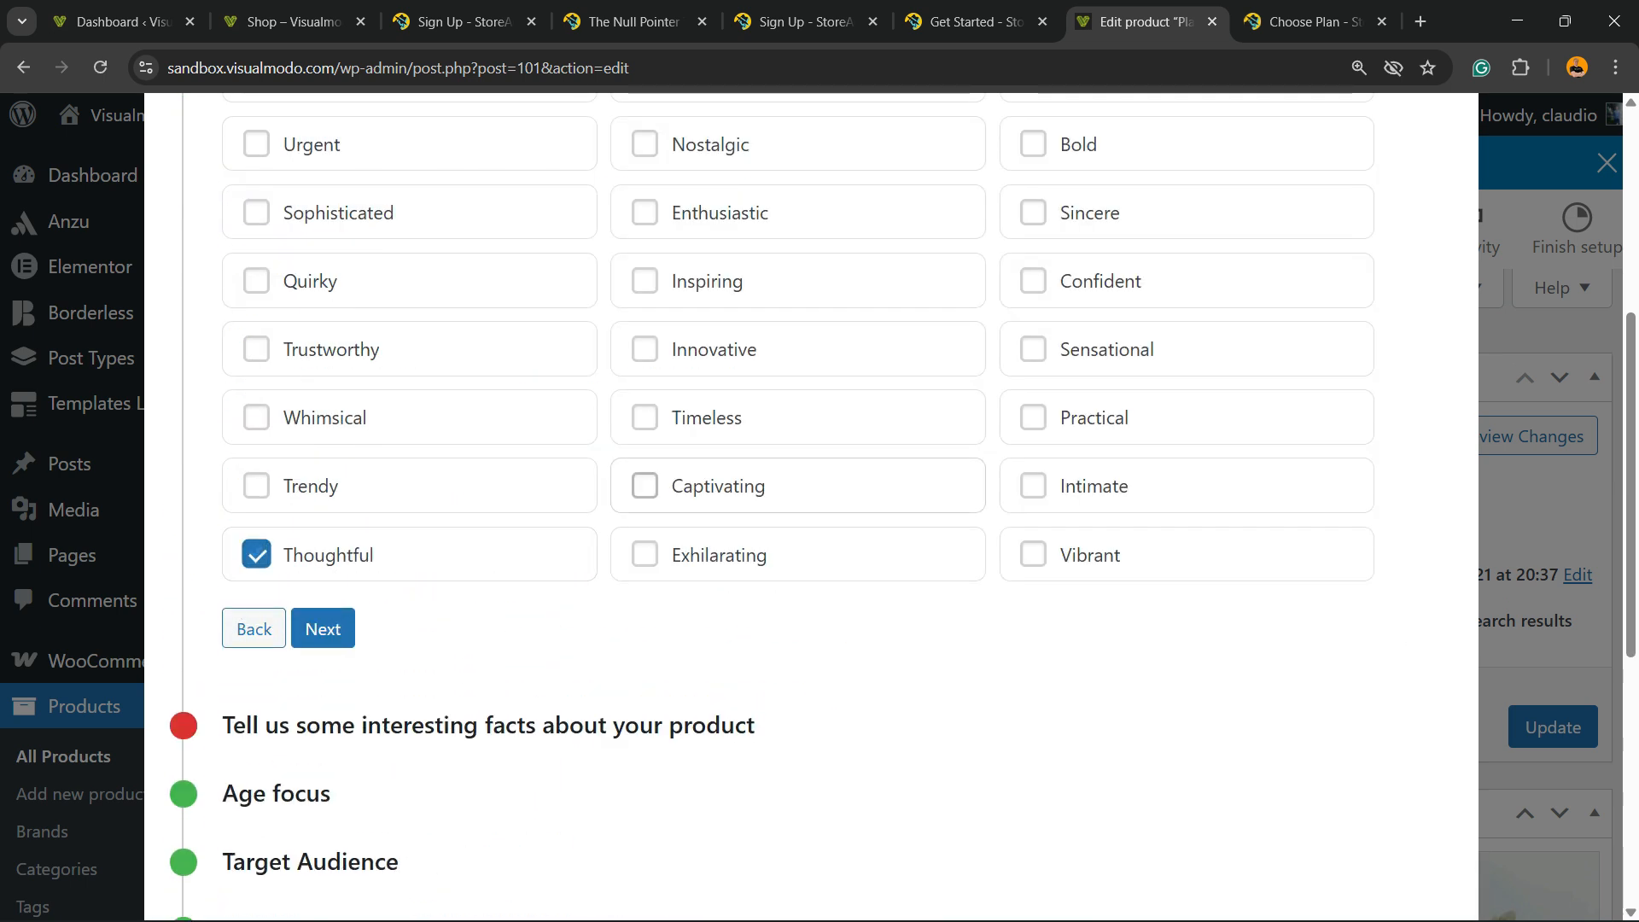
{"action": "left_click", "coordinate": [645, 348]}
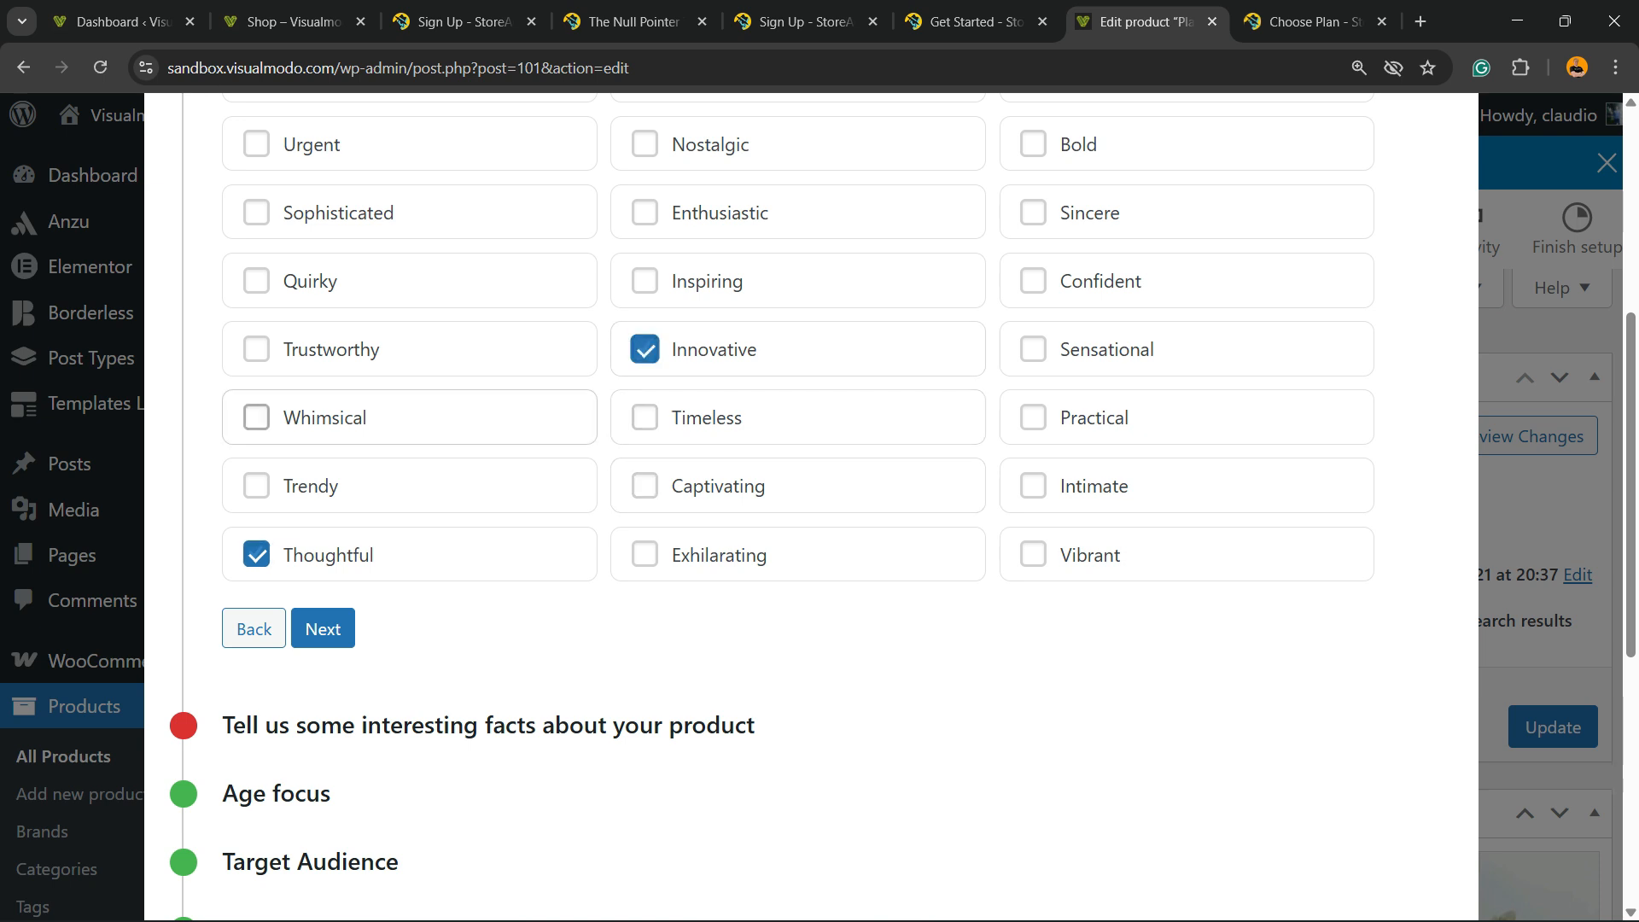
{"action": "left_click", "coordinate": [323, 628]}
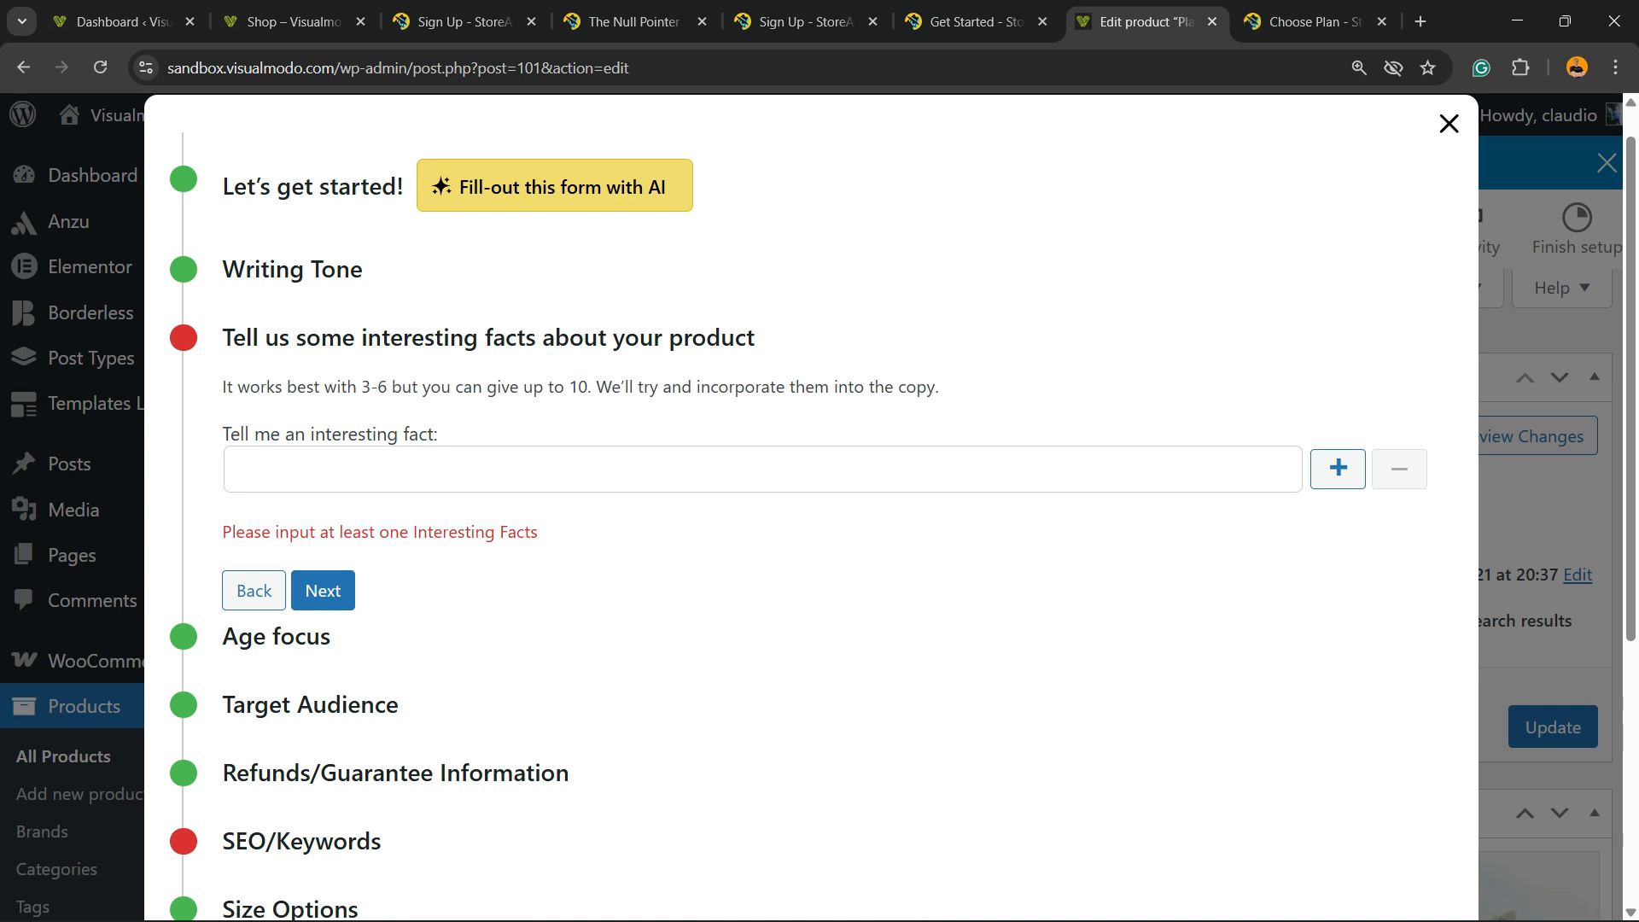
Enter "Your wife will love" as the interesting fact about the product and confirm the section
{"action": "left_click", "coordinate": [358, 468]}
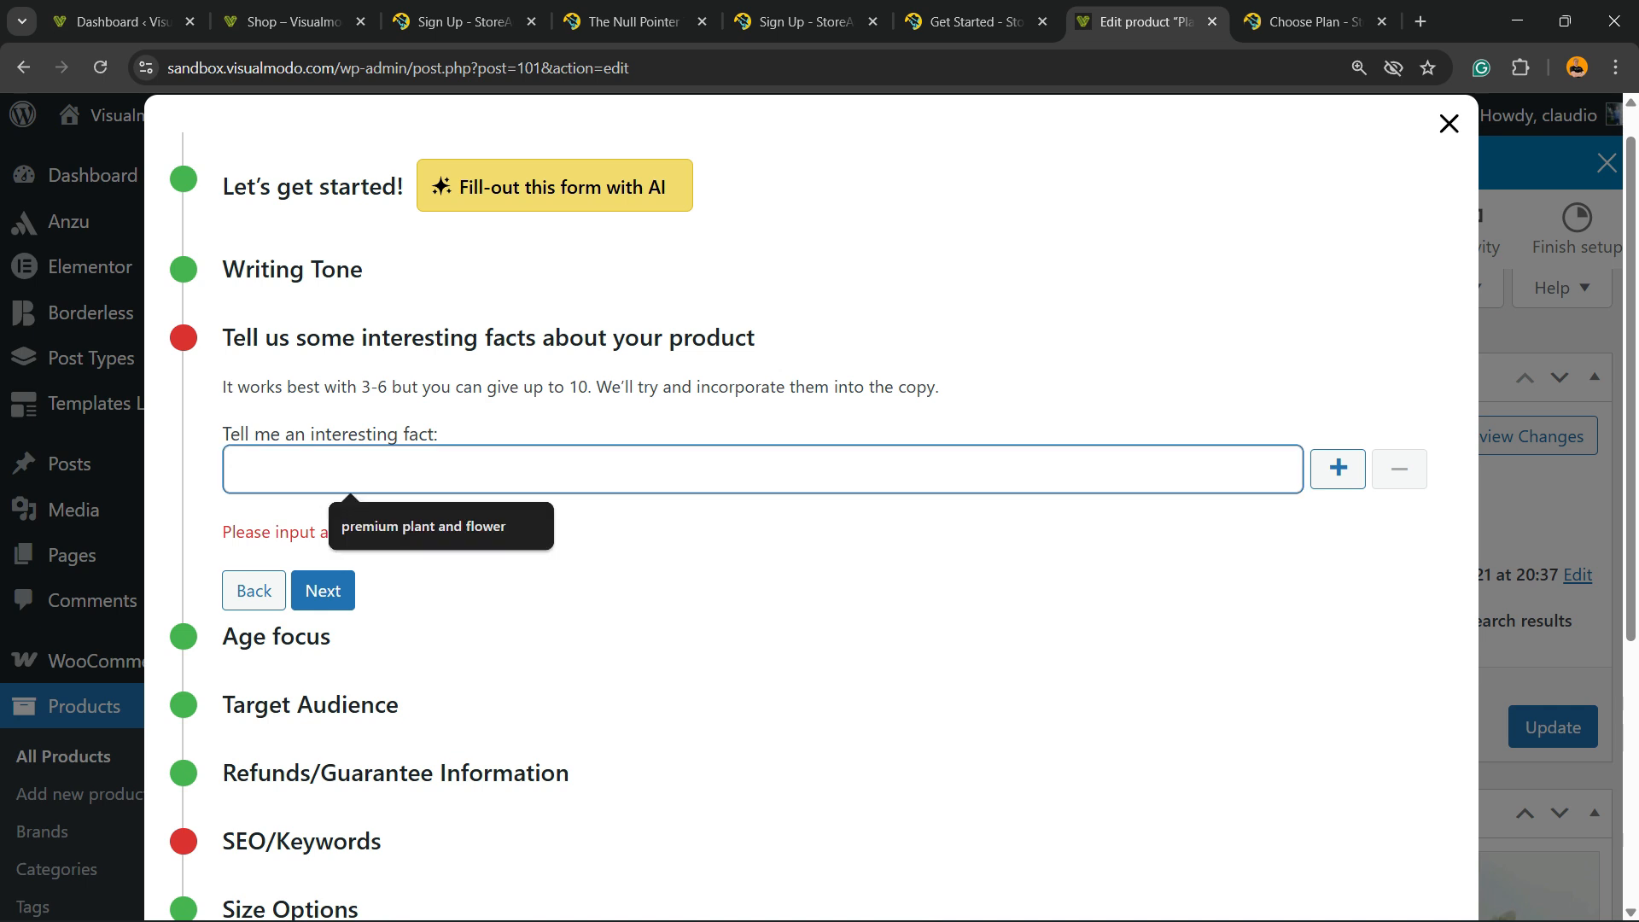
{"action": "type", "text": "Your "}
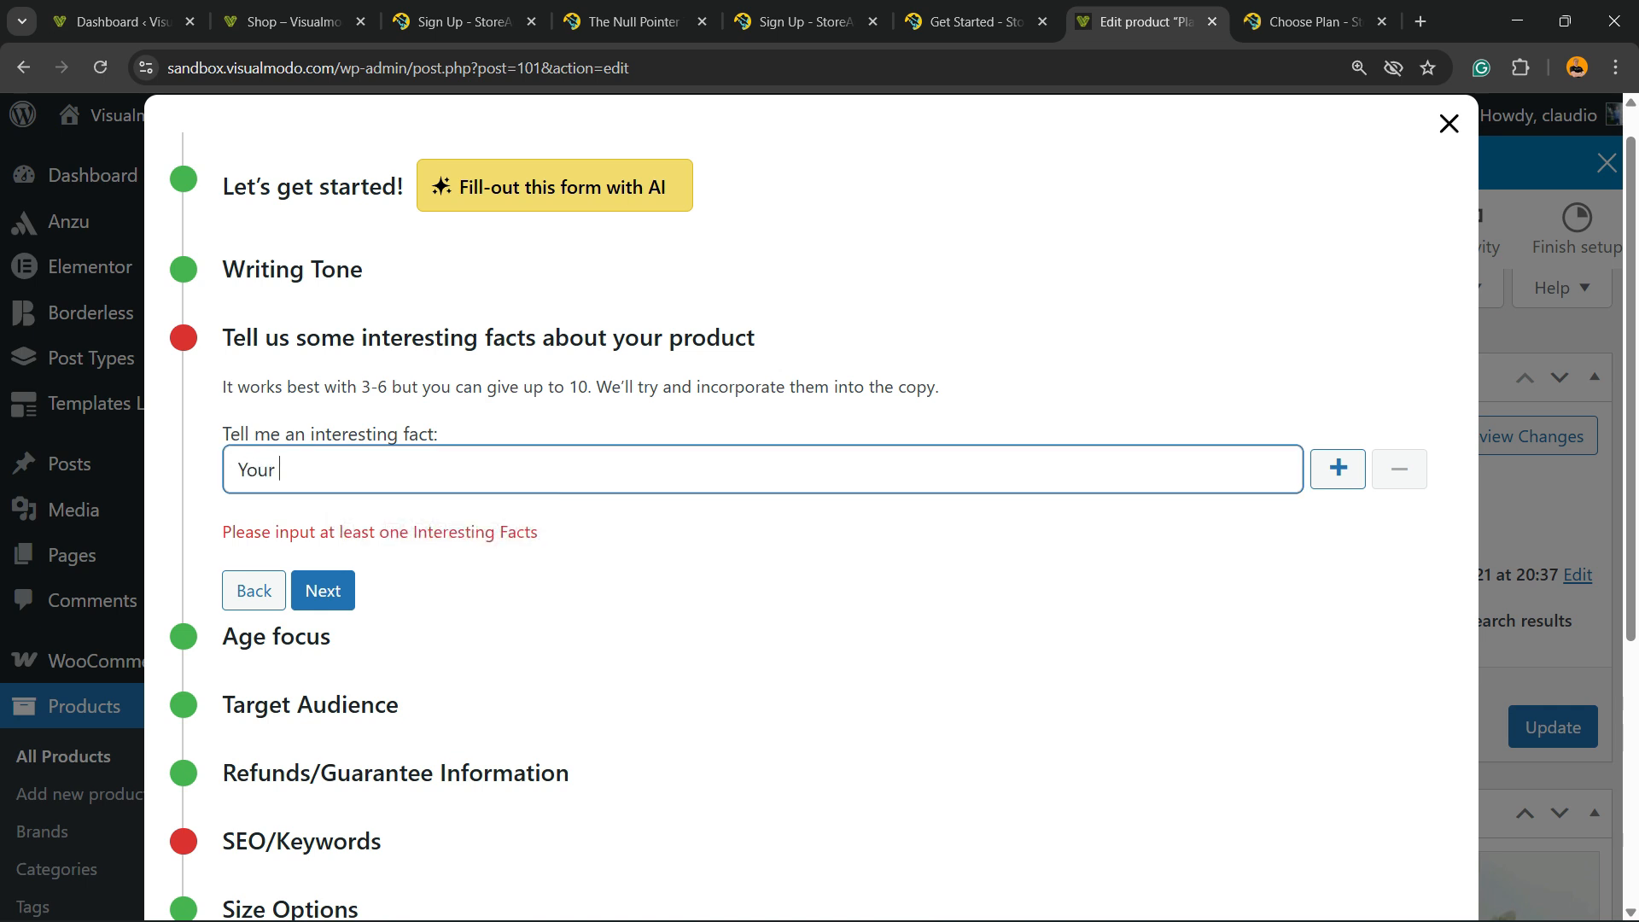
{"action": "type", "text": "wife"}
{"action": "key", "text": "BackSpace"}
{"action": "key", "text": "BackSpace"}
{"action": "type", "text": "e will love"}
{"action": "left_click", "coordinate": [323, 591]}
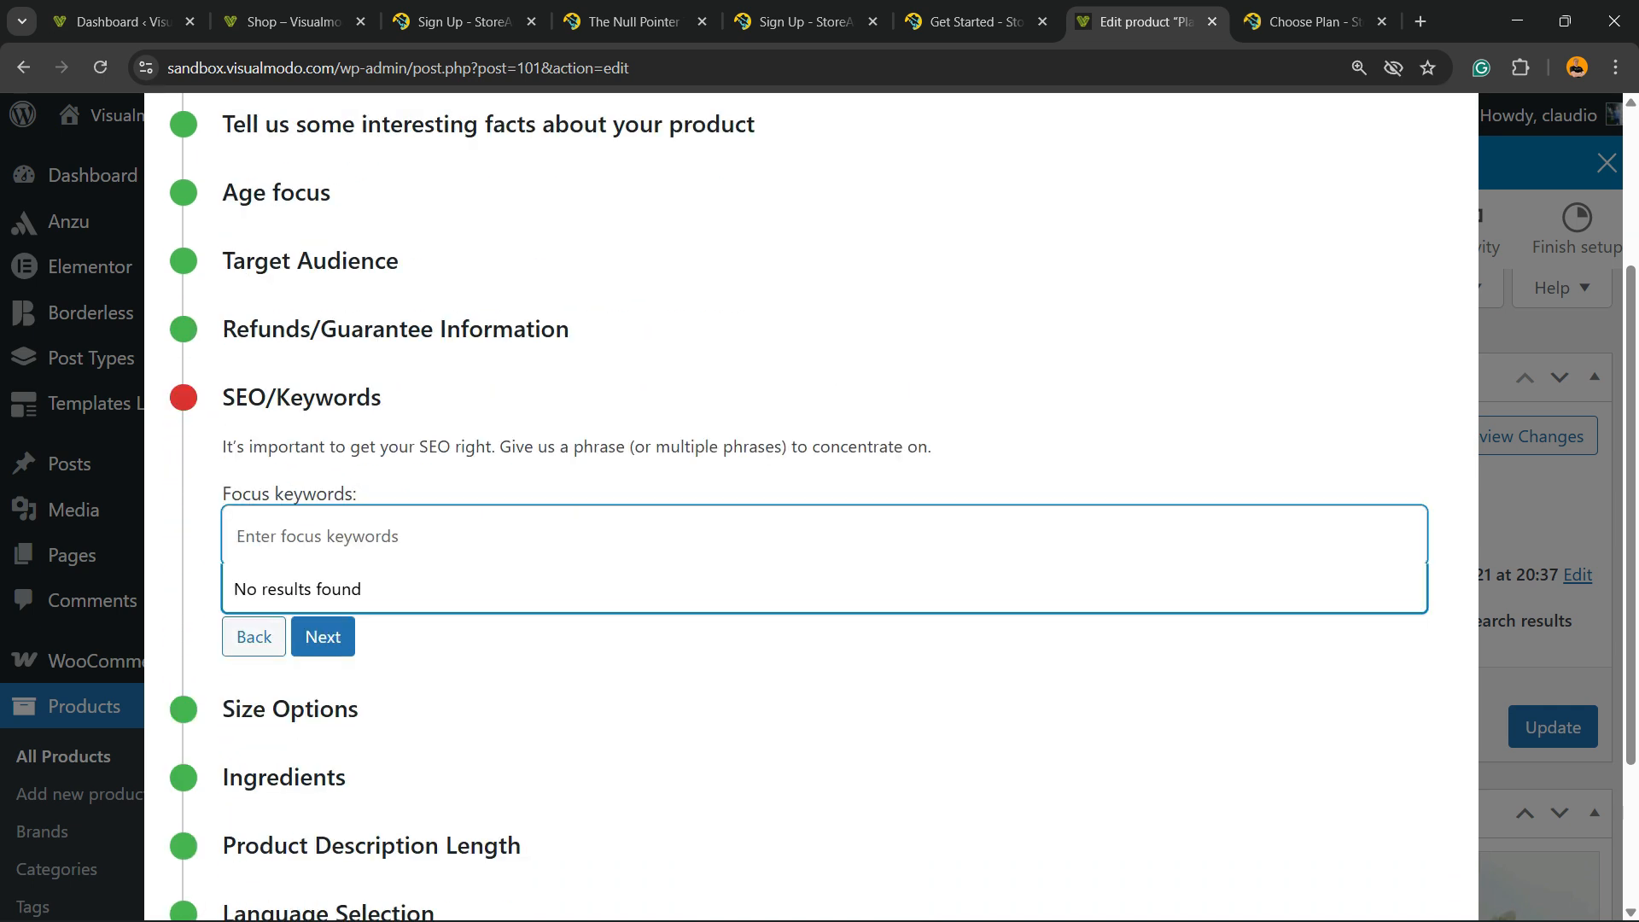
Add "flower" as the focus keyword and confirm the SEO/Keywords section
{"action": "type", "text": "flower"}
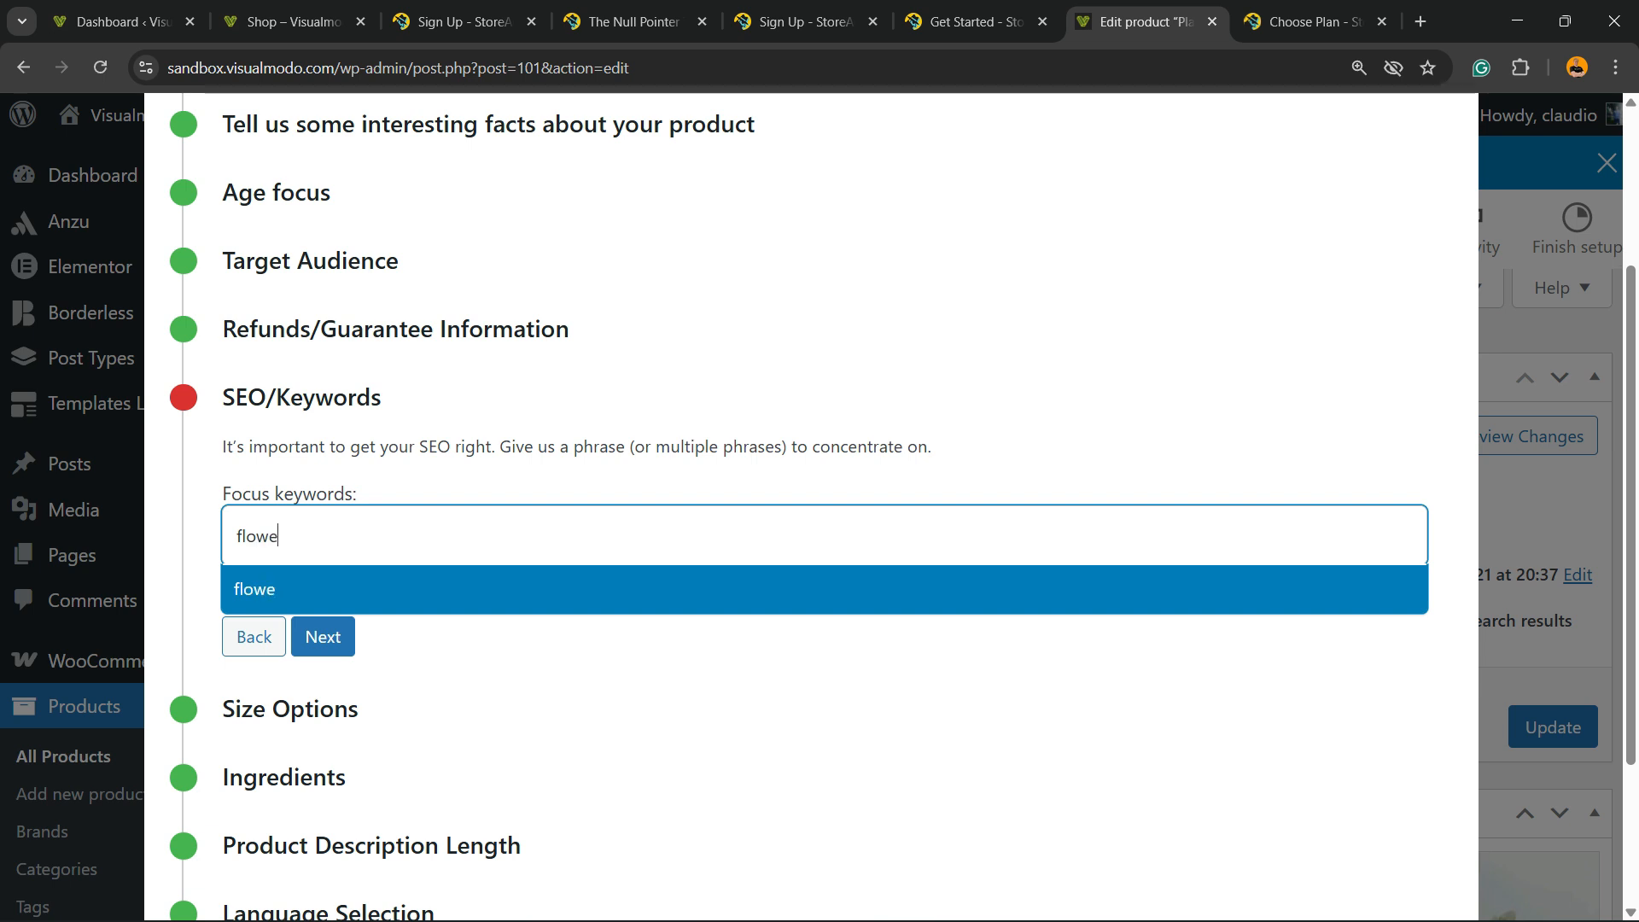
{"action": "key", "text": "Return"}
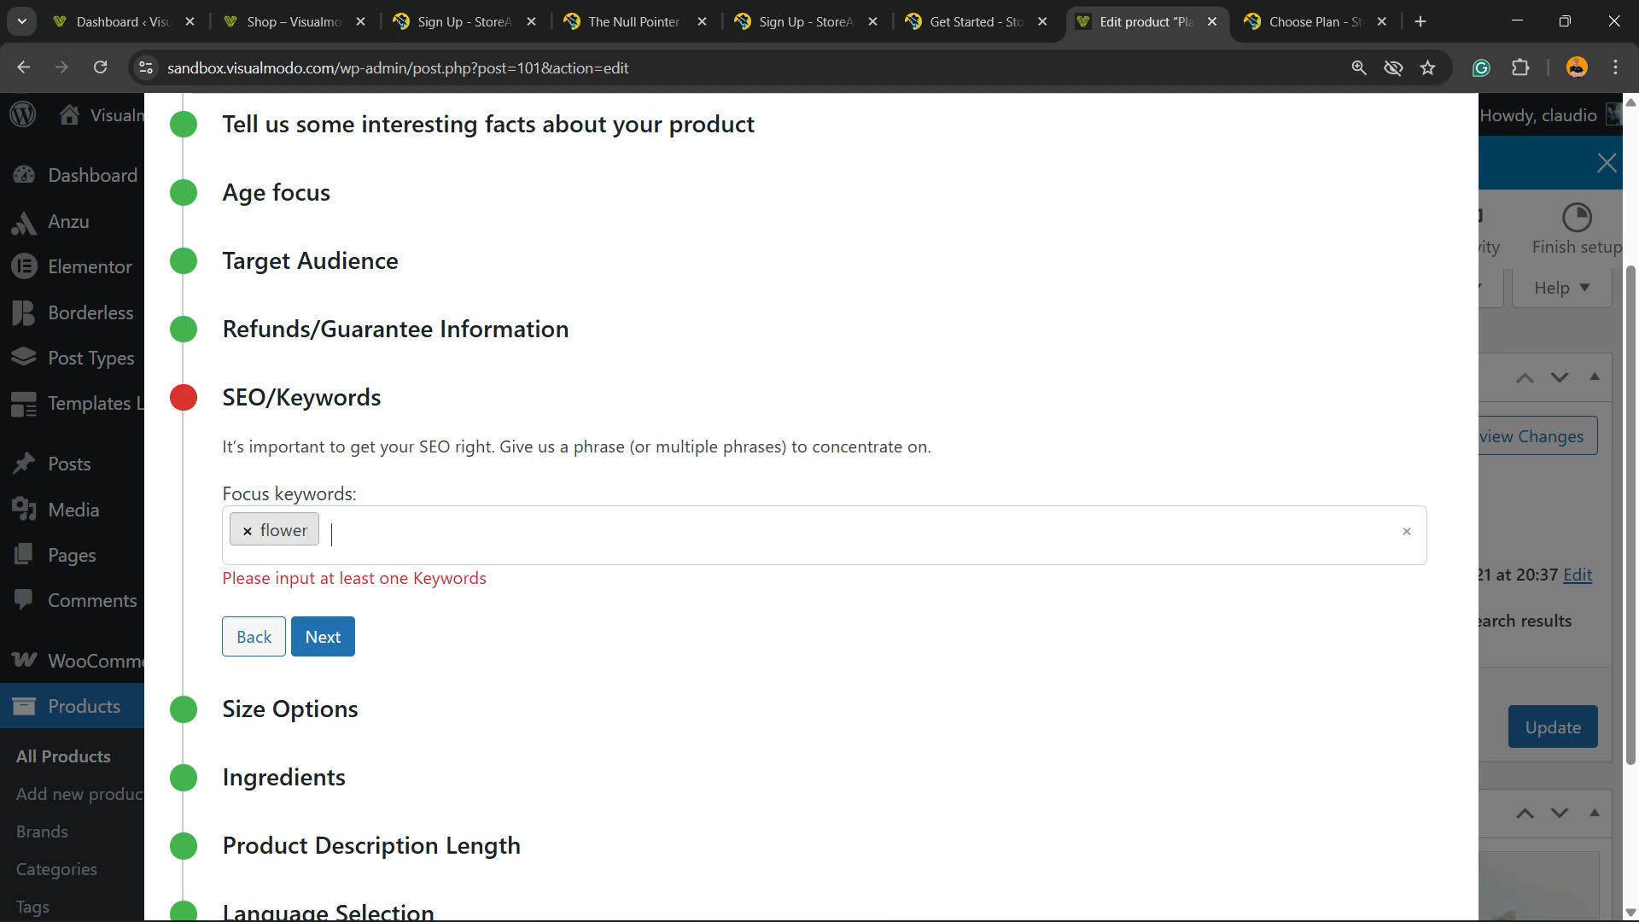
{"action": "left_click", "coordinate": [322, 637]}
Generate the product description in the default language and apply the AI-generated text to the product
{"action": "scroll", "coordinate": [323, 637], "scroll_direction": "down", "scroll_amount": 3}
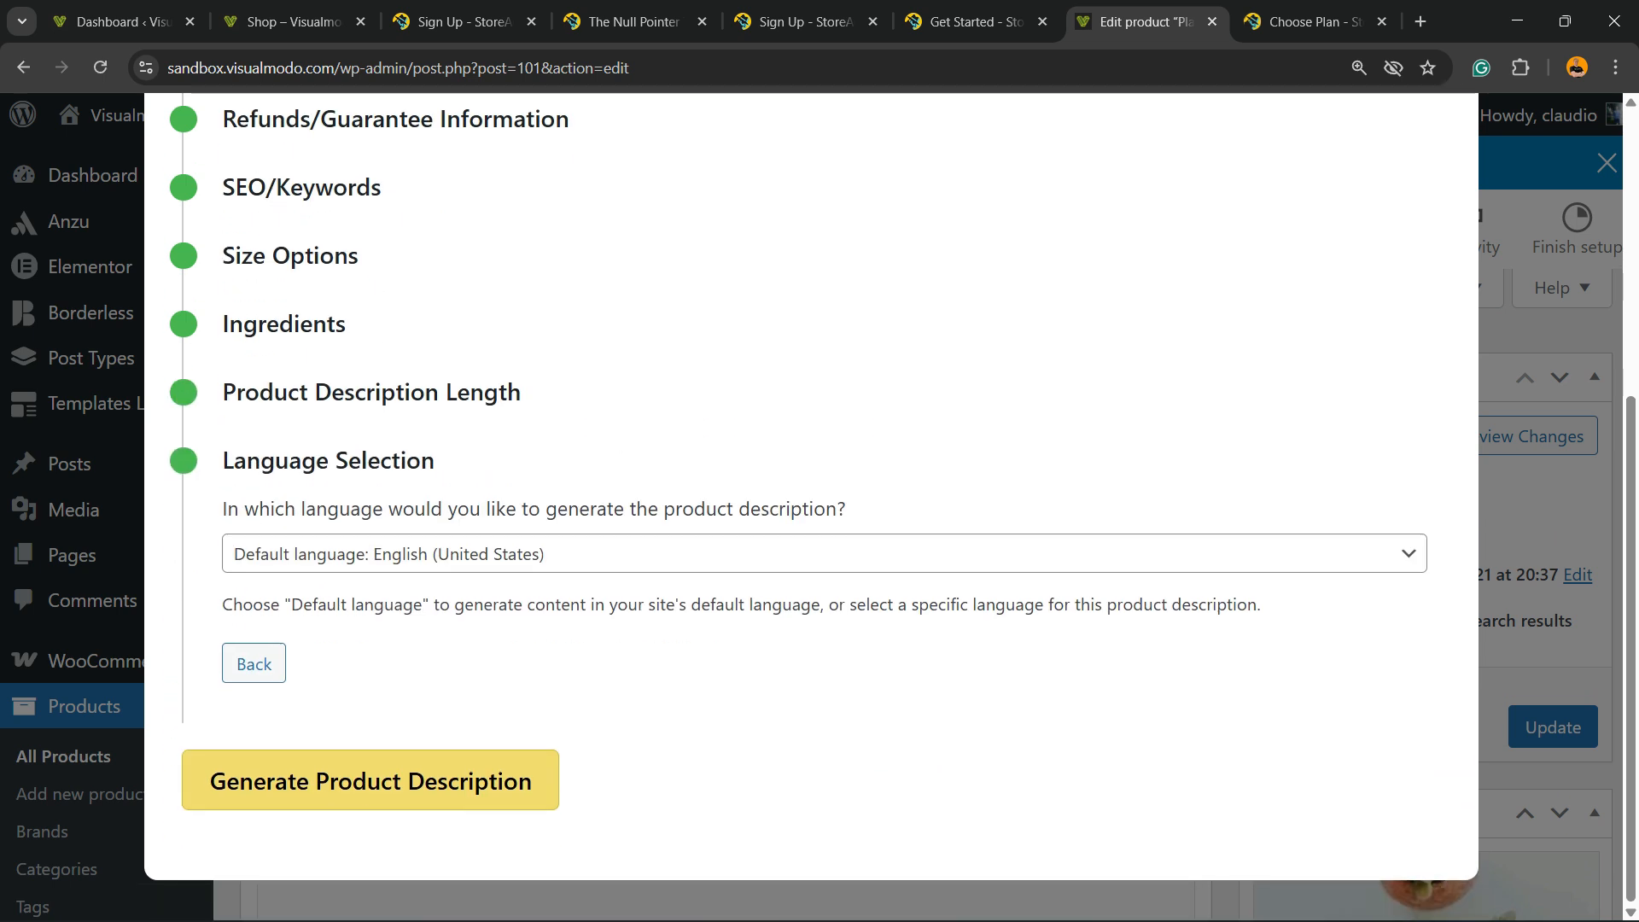
{"action": "left_click", "coordinate": [525, 794]}
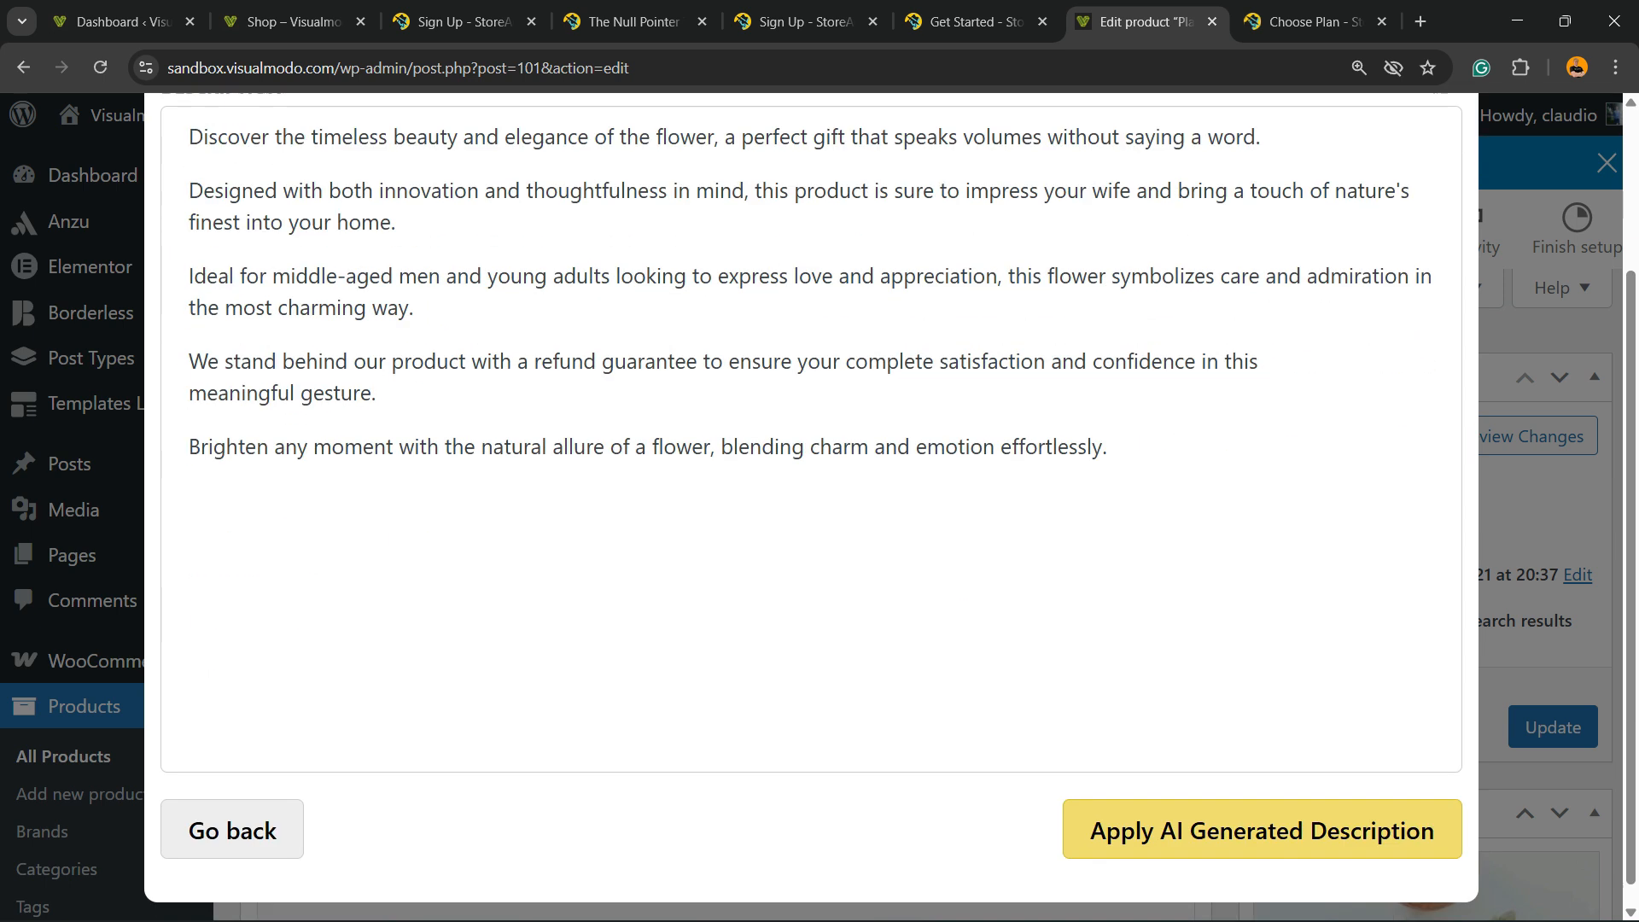
{"action": "left_click", "coordinate": [1262, 829]}
{"action": "scroll", "coordinate": [516, 627], "scroll_direction": "down", "scroll_amount": 8}
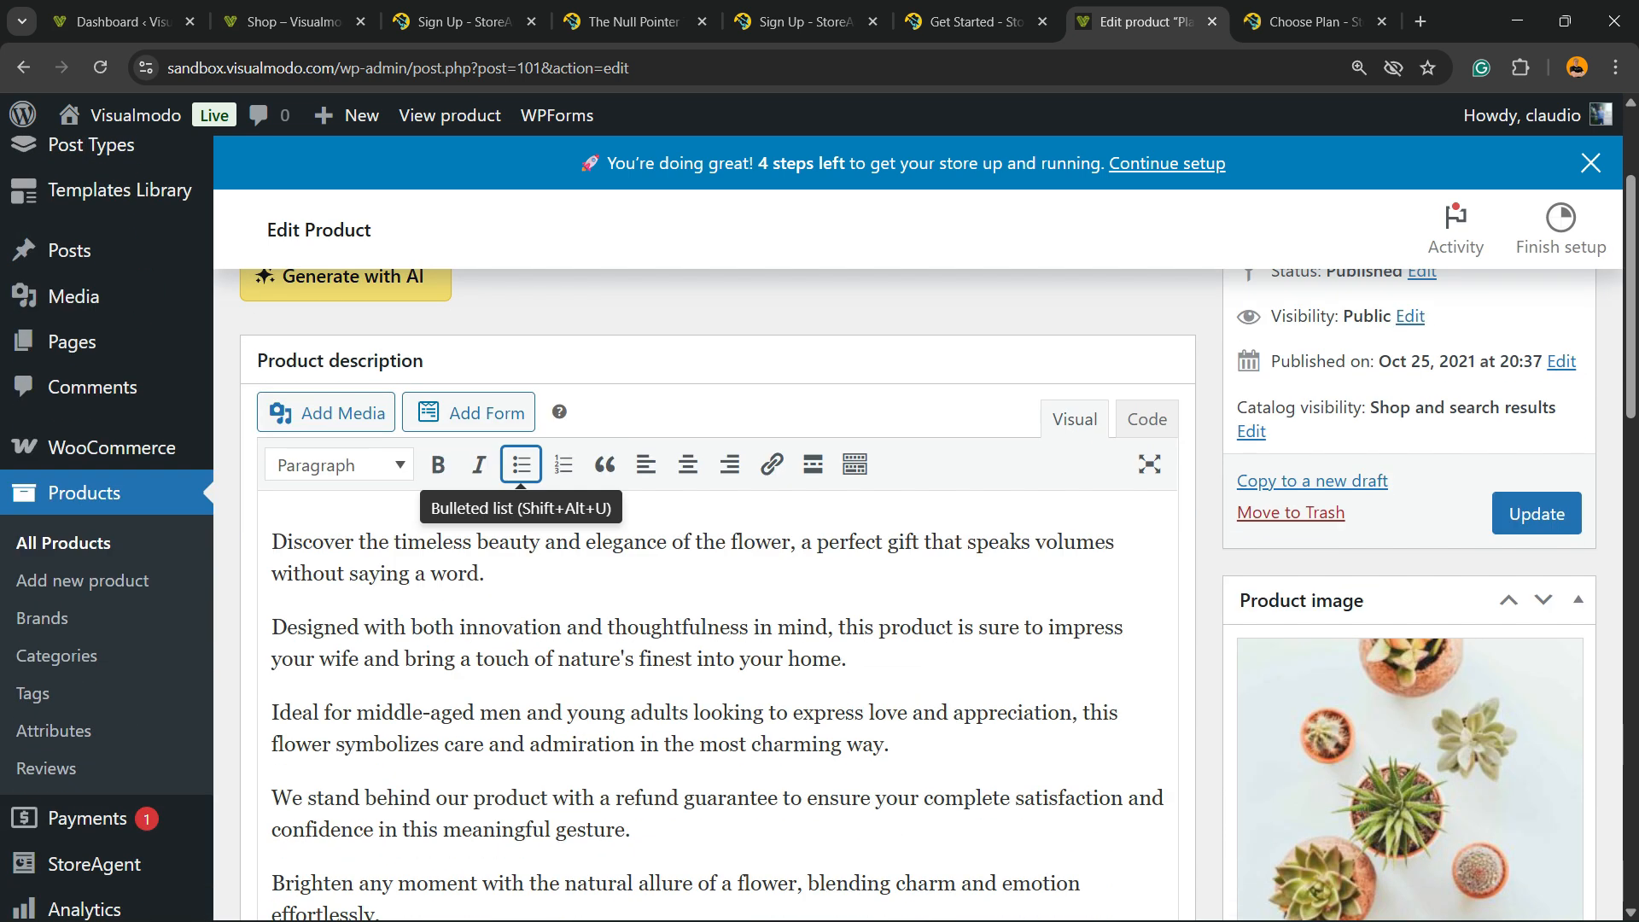
Try to generate the product short description with AI
{"action": "scroll", "coordinate": [717, 598], "scroll_direction": "down", "scroll_amount": 6}
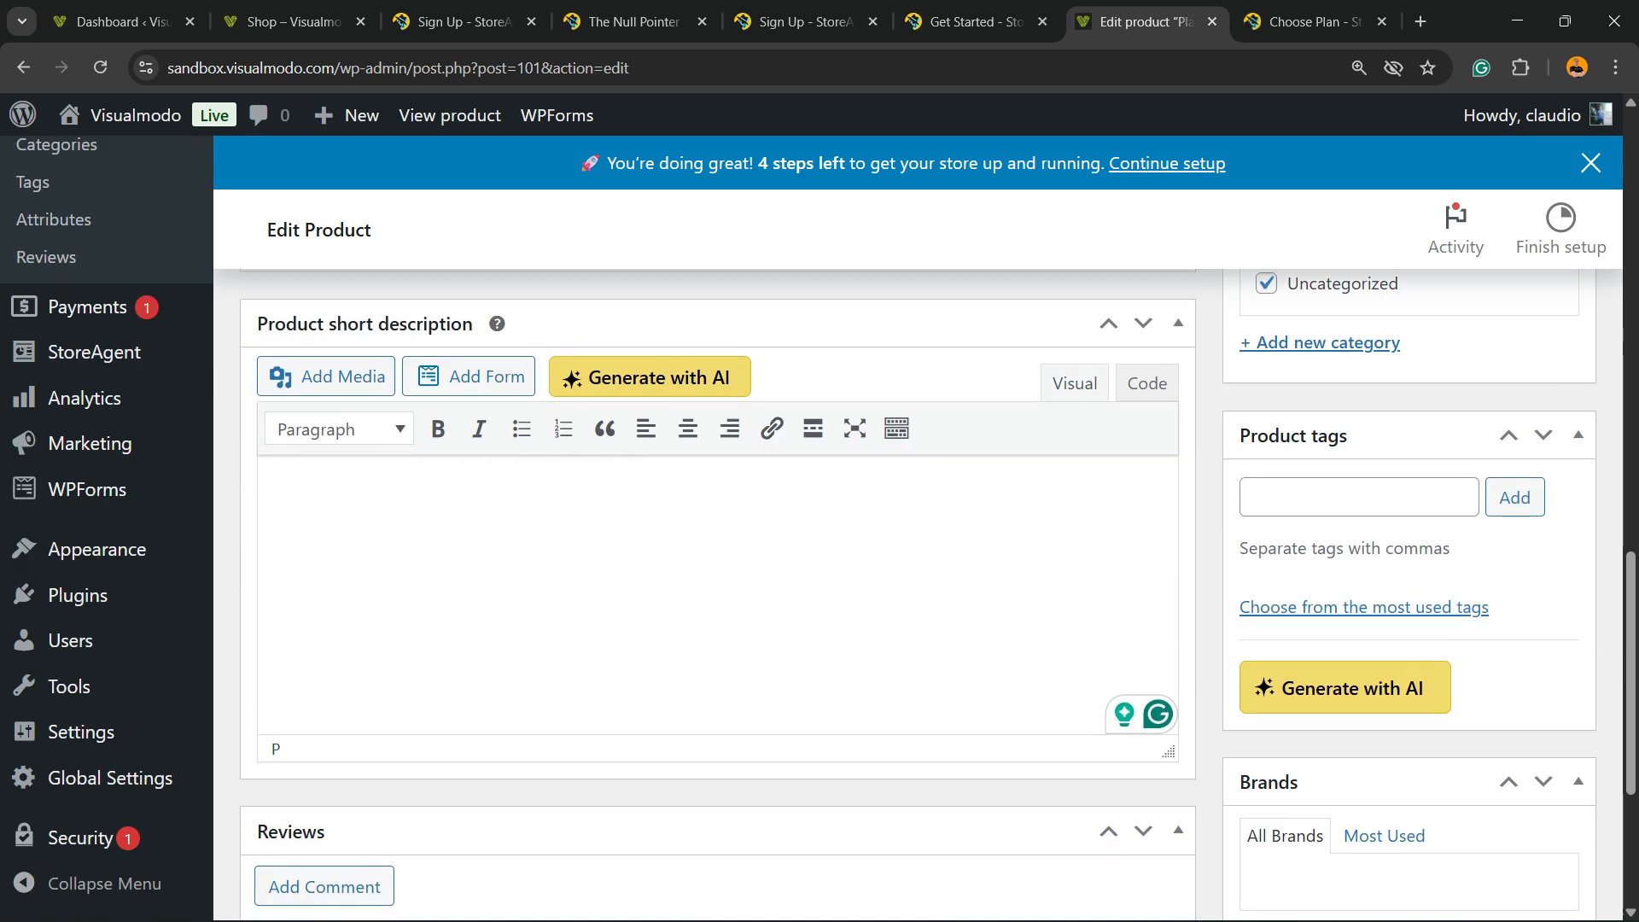
{"action": "scroll", "coordinate": [666, 580], "scroll_direction": "up", "scroll_amount": 2}
{"action": "left_click", "coordinate": [650, 591]}
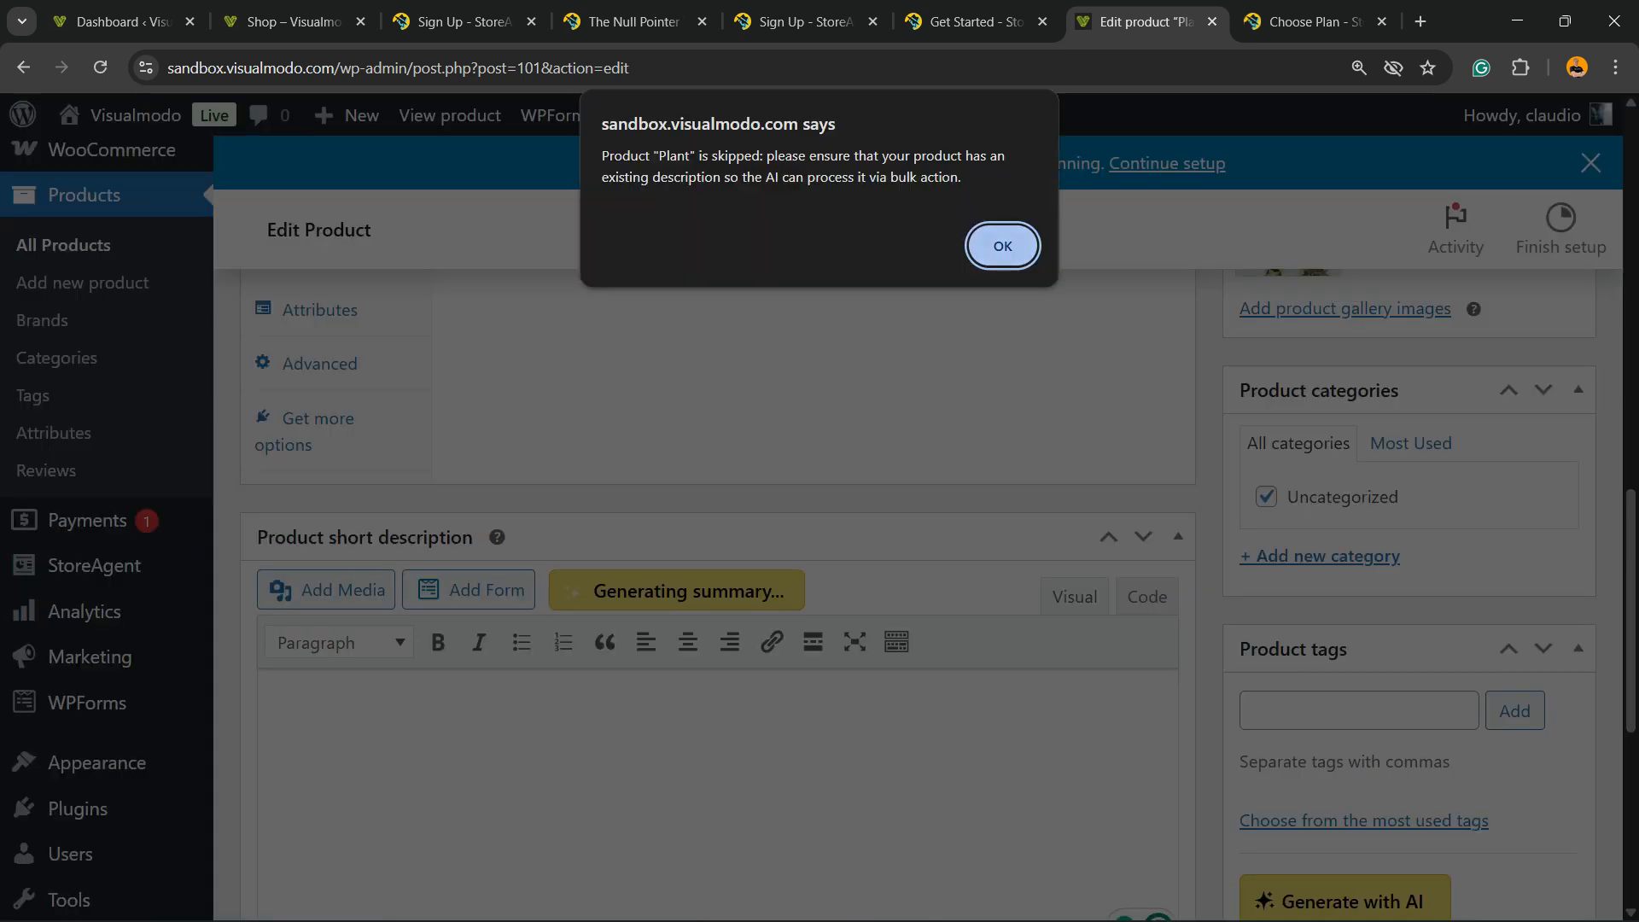
{"action": "key", "text": "Return"}
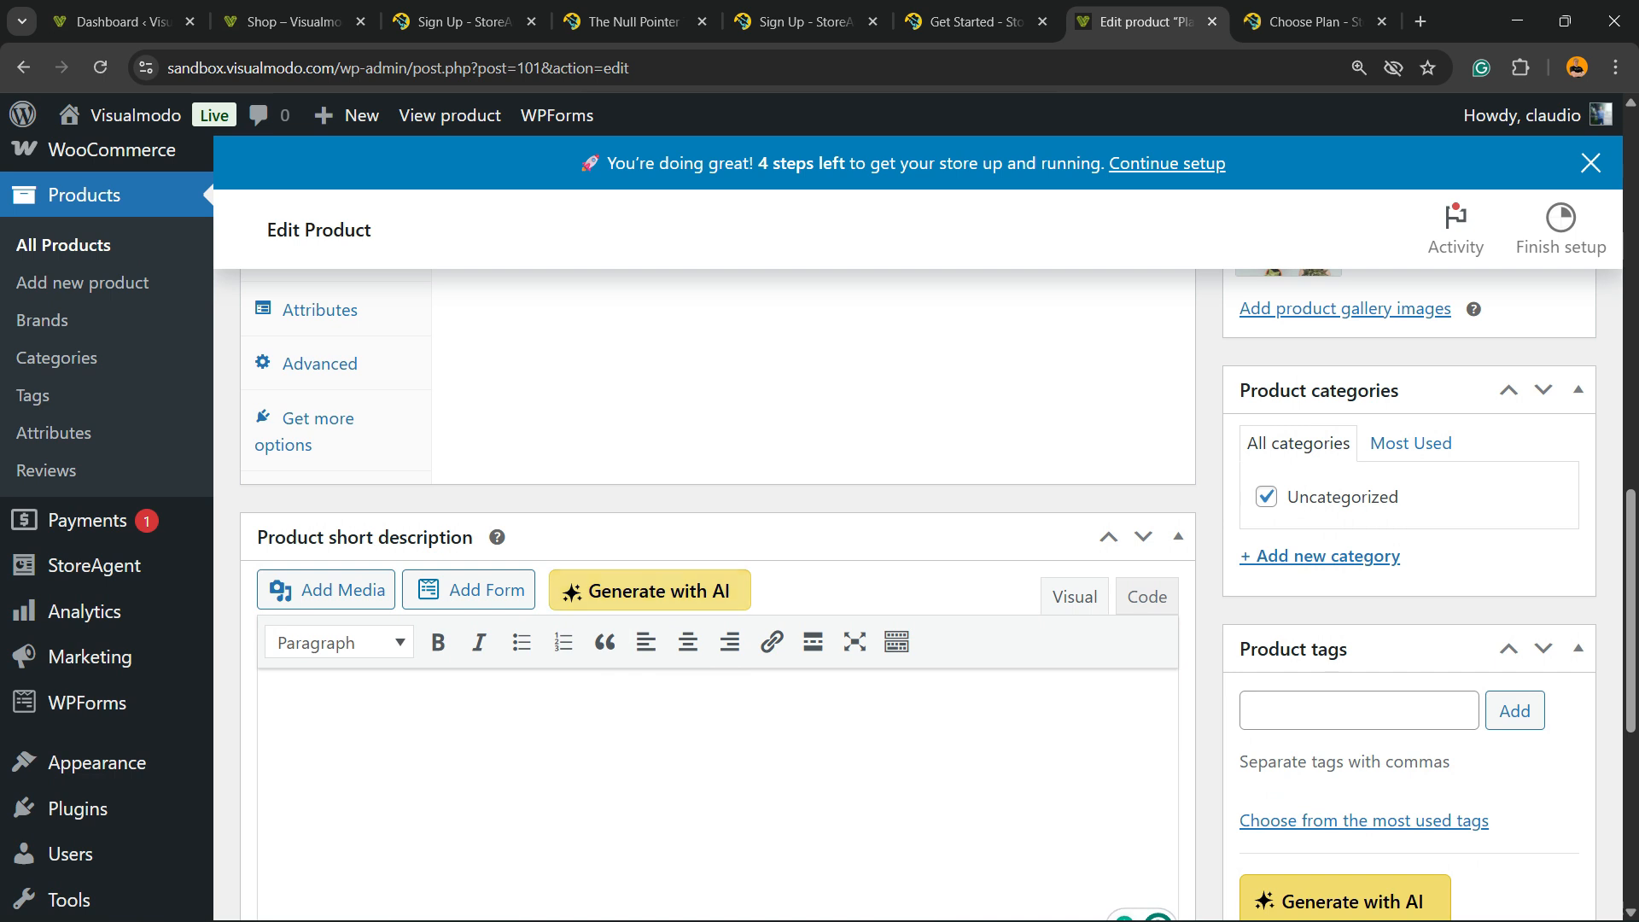
Update the product to save the applied AI-generated description
{"action": "scroll", "coordinate": [717, 512], "scroll_direction": "up", "scroll_amount": 13}
{"action": "left_click", "coordinate": [1536, 727]}
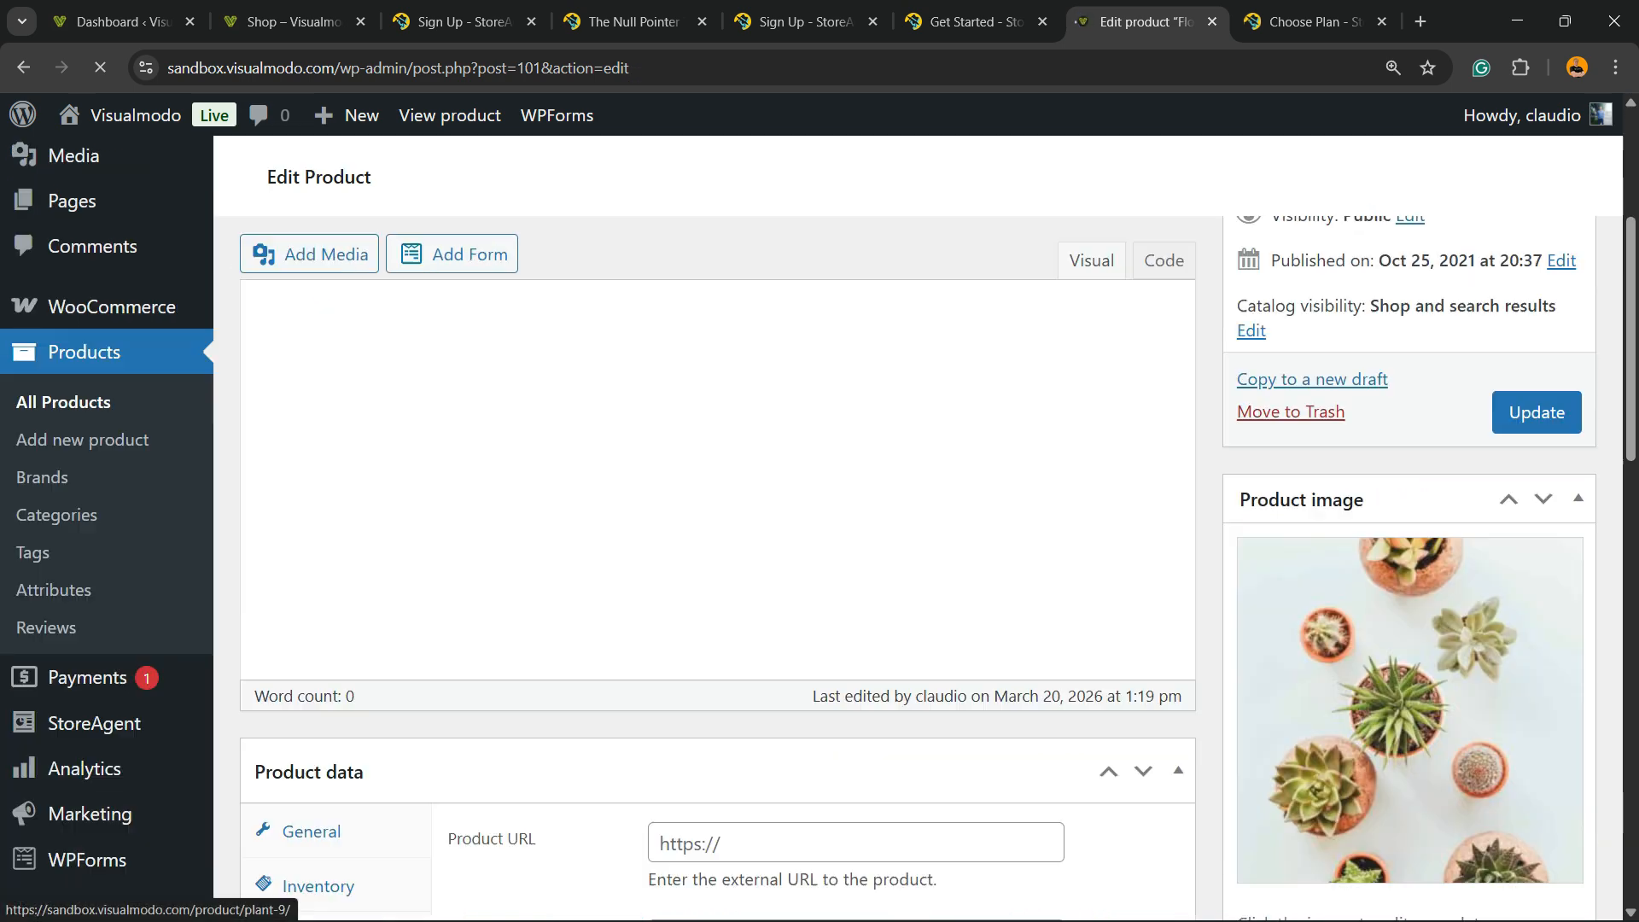
{"action": "scroll", "coordinate": [717, 529], "scroll_direction": "up", "scroll_amount": 2}
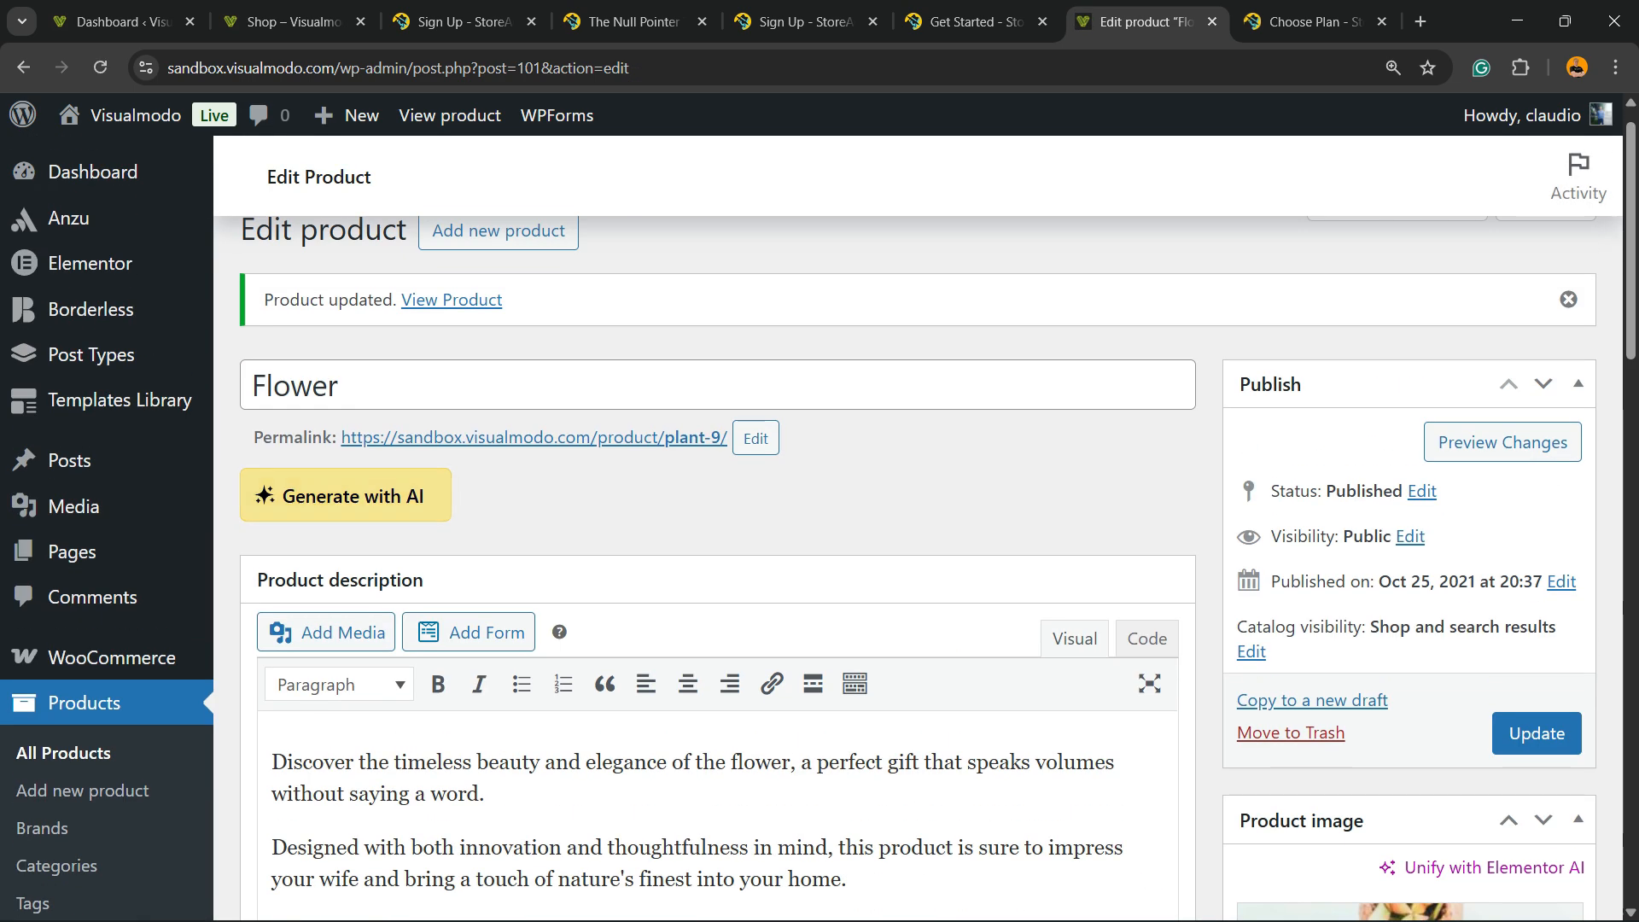
Generate the short description with AI for the saved product and look over its summary and bullet points
{"action": "scroll", "coordinate": [717, 529], "scroll_direction": "down", "scroll_amount": 16}
{"action": "scroll", "coordinate": [717, 530], "scroll_direction": "up", "scroll_amount": 5}
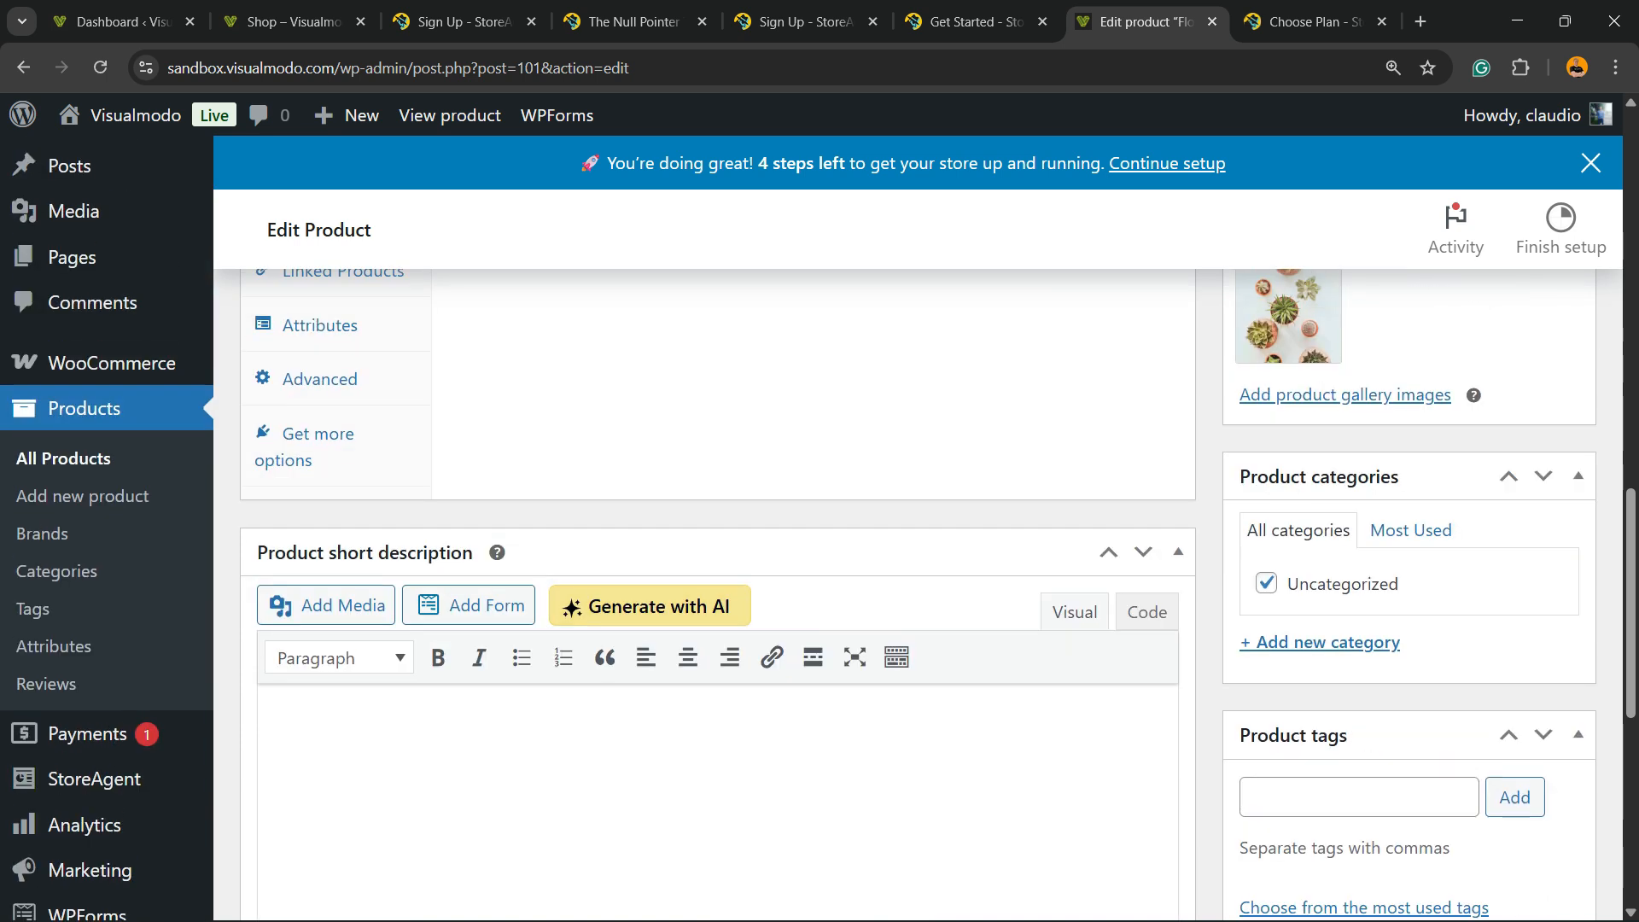
{"action": "left_click", "coordinate": [649, 606]}
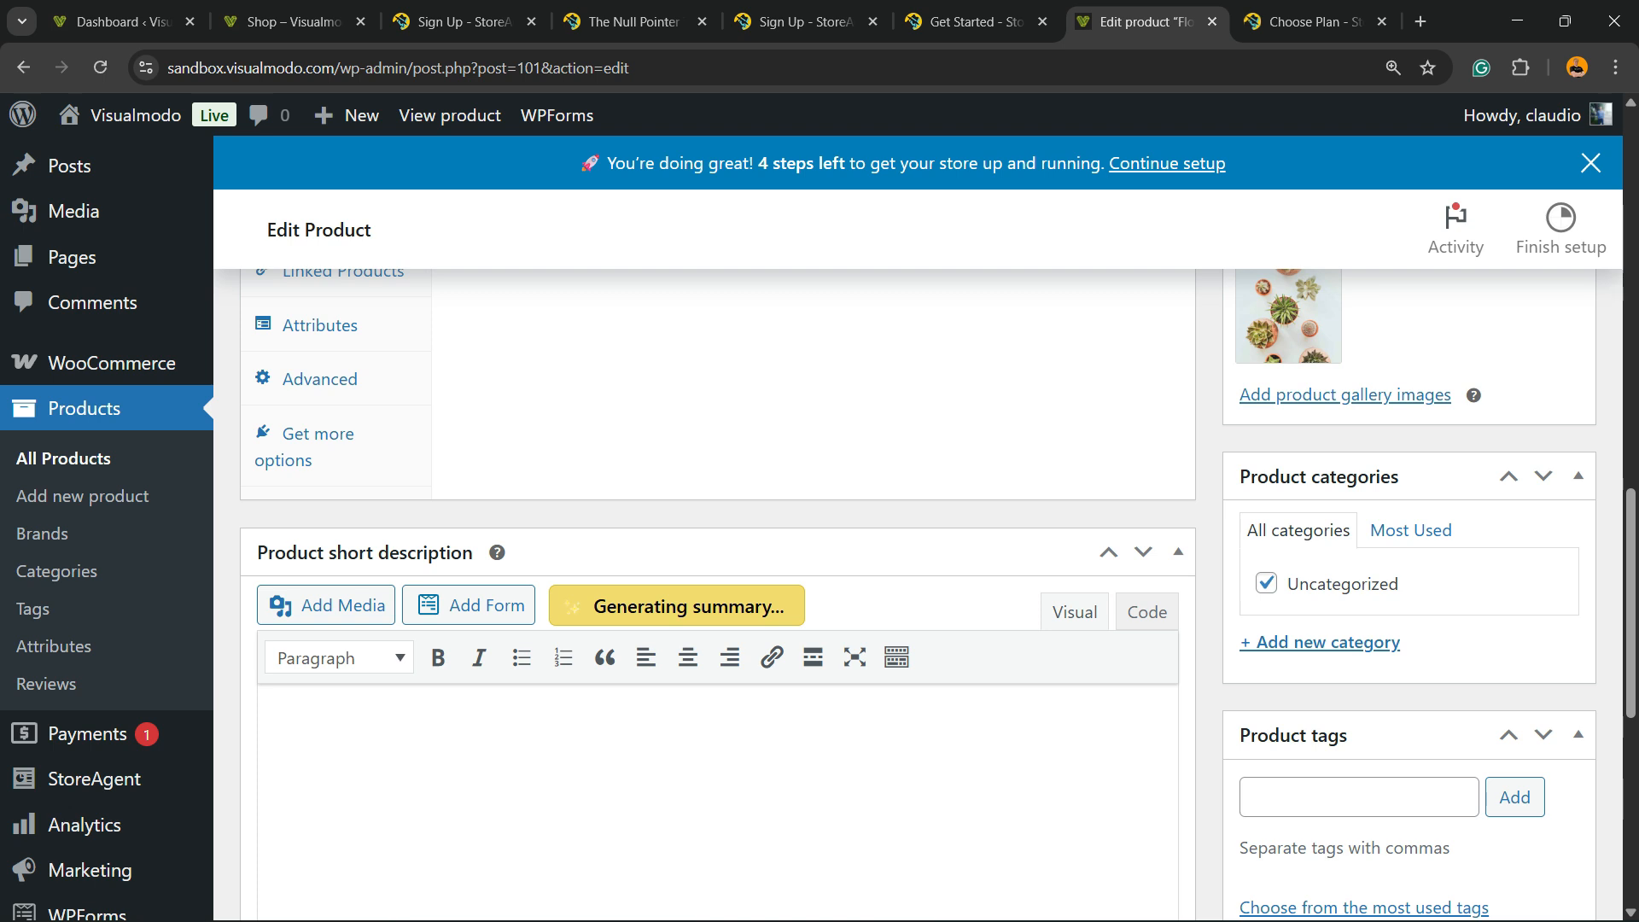
{"action": "scroll", "coordinate": [717, 529], "scroll_direction": "down", "scroll_amount": 2}
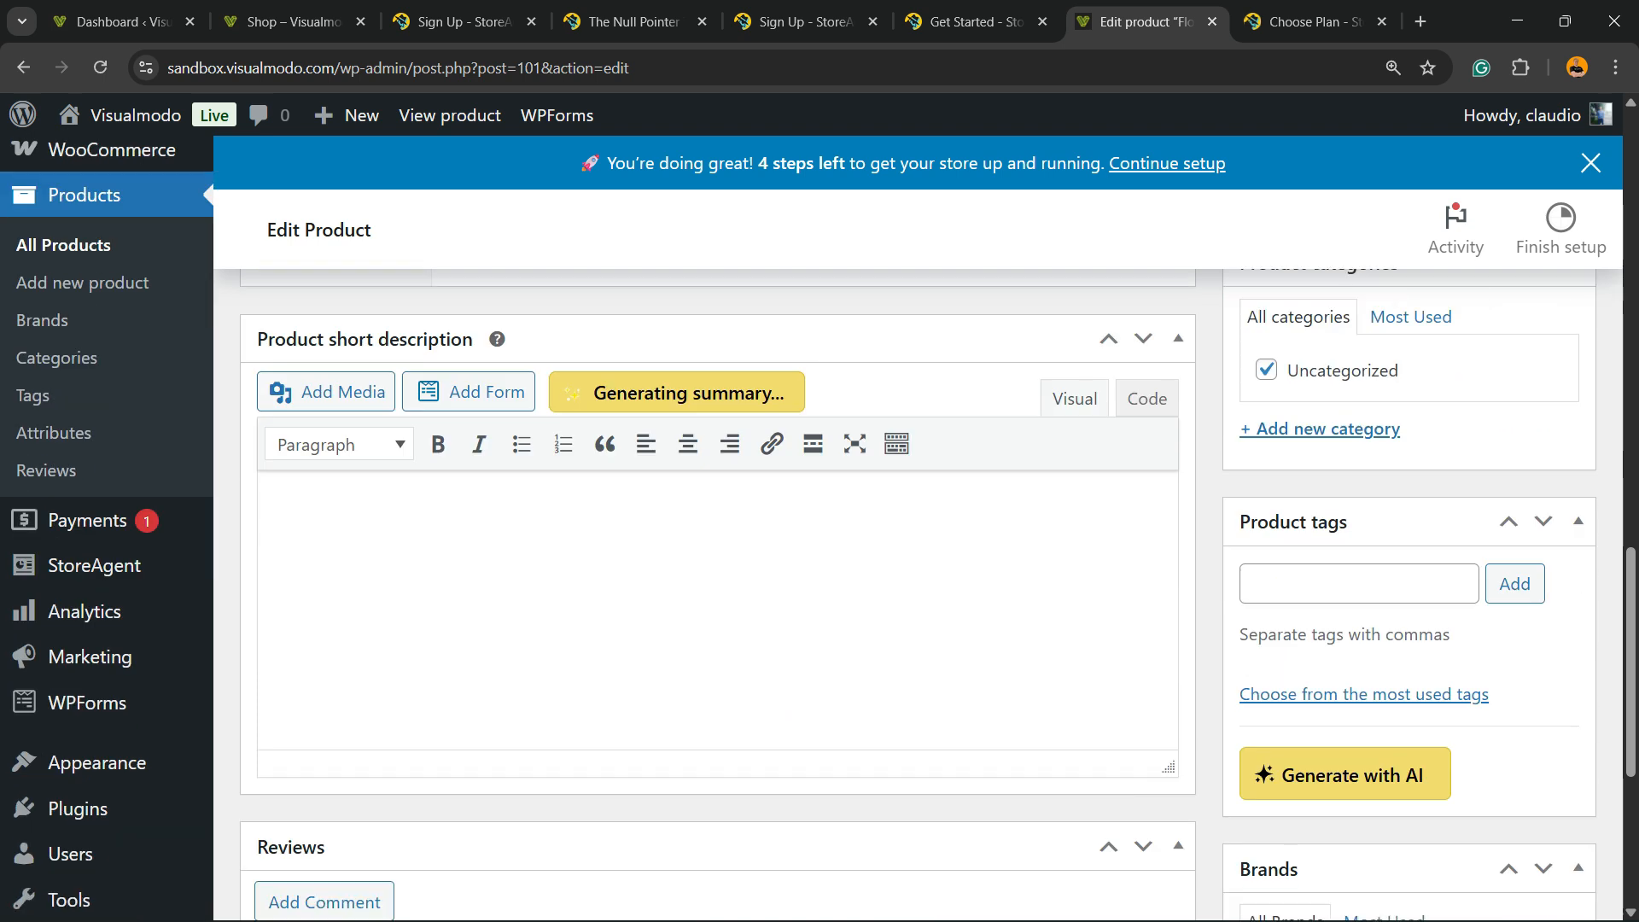
{"action": "scroll", "coordinate": [717, 529], "scroll_direction": "up", "scroll_amount": 2}
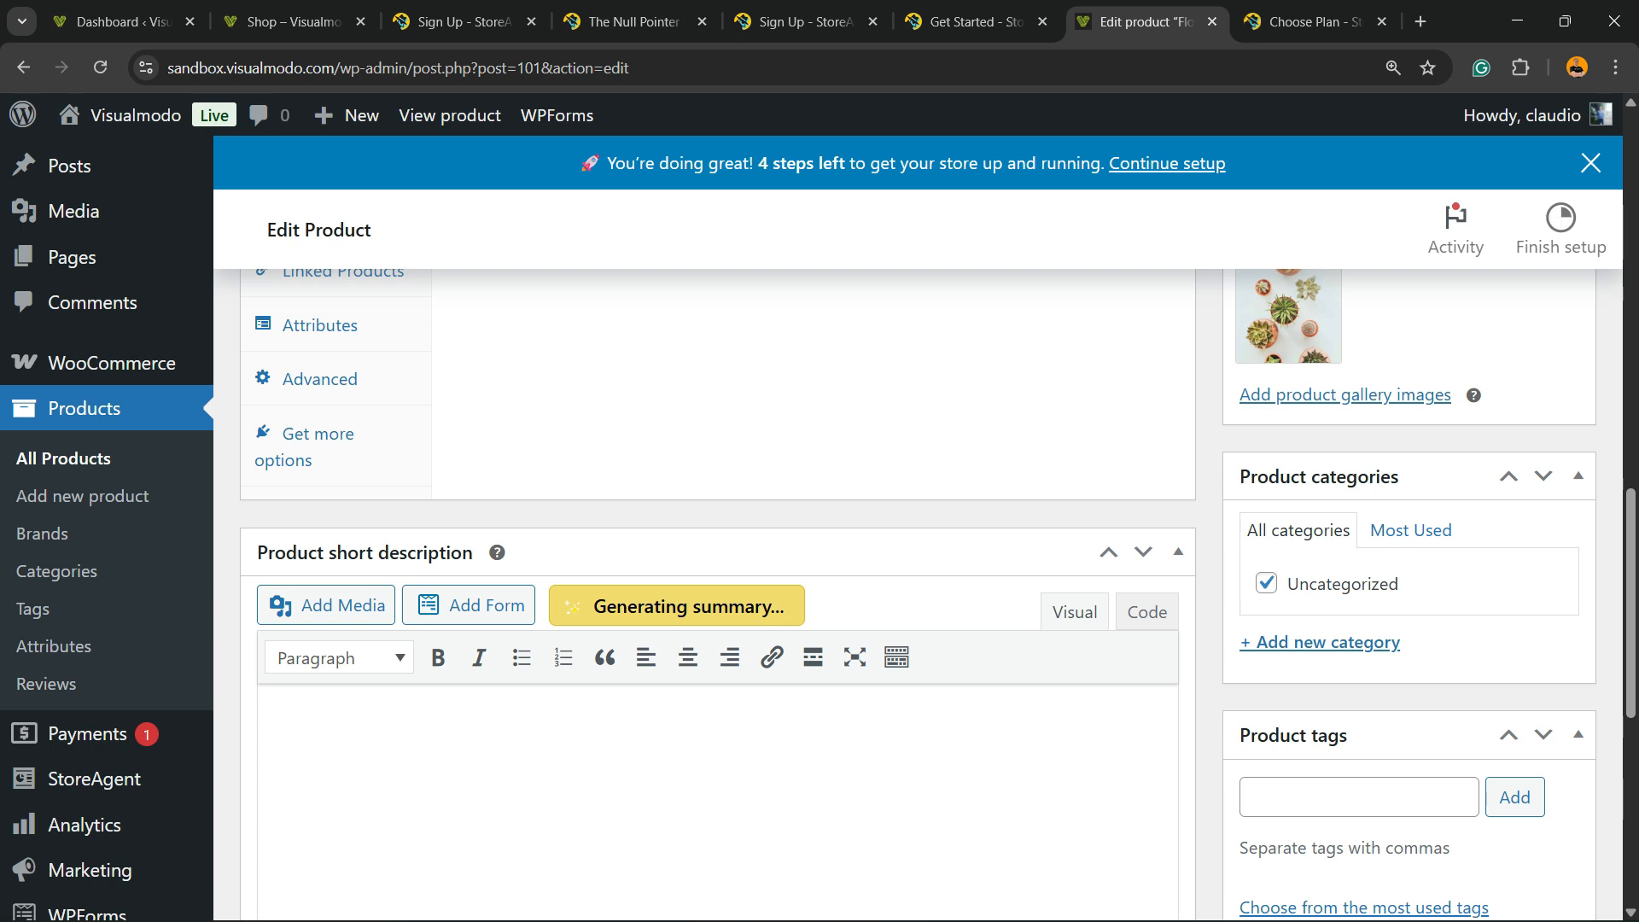
{"action": "scroll", "coordinate": [717, 530], "scroll_direction": "down", "scroll_amount": 2}
{"action": "scroll", "coordinate": [717, 529], "scroll_direction": "up", "scroll_amount": 2}
{"action": "scroll", "coordinate": [717, 529], "scroll_direction": "down", "scroll_amount": 2}
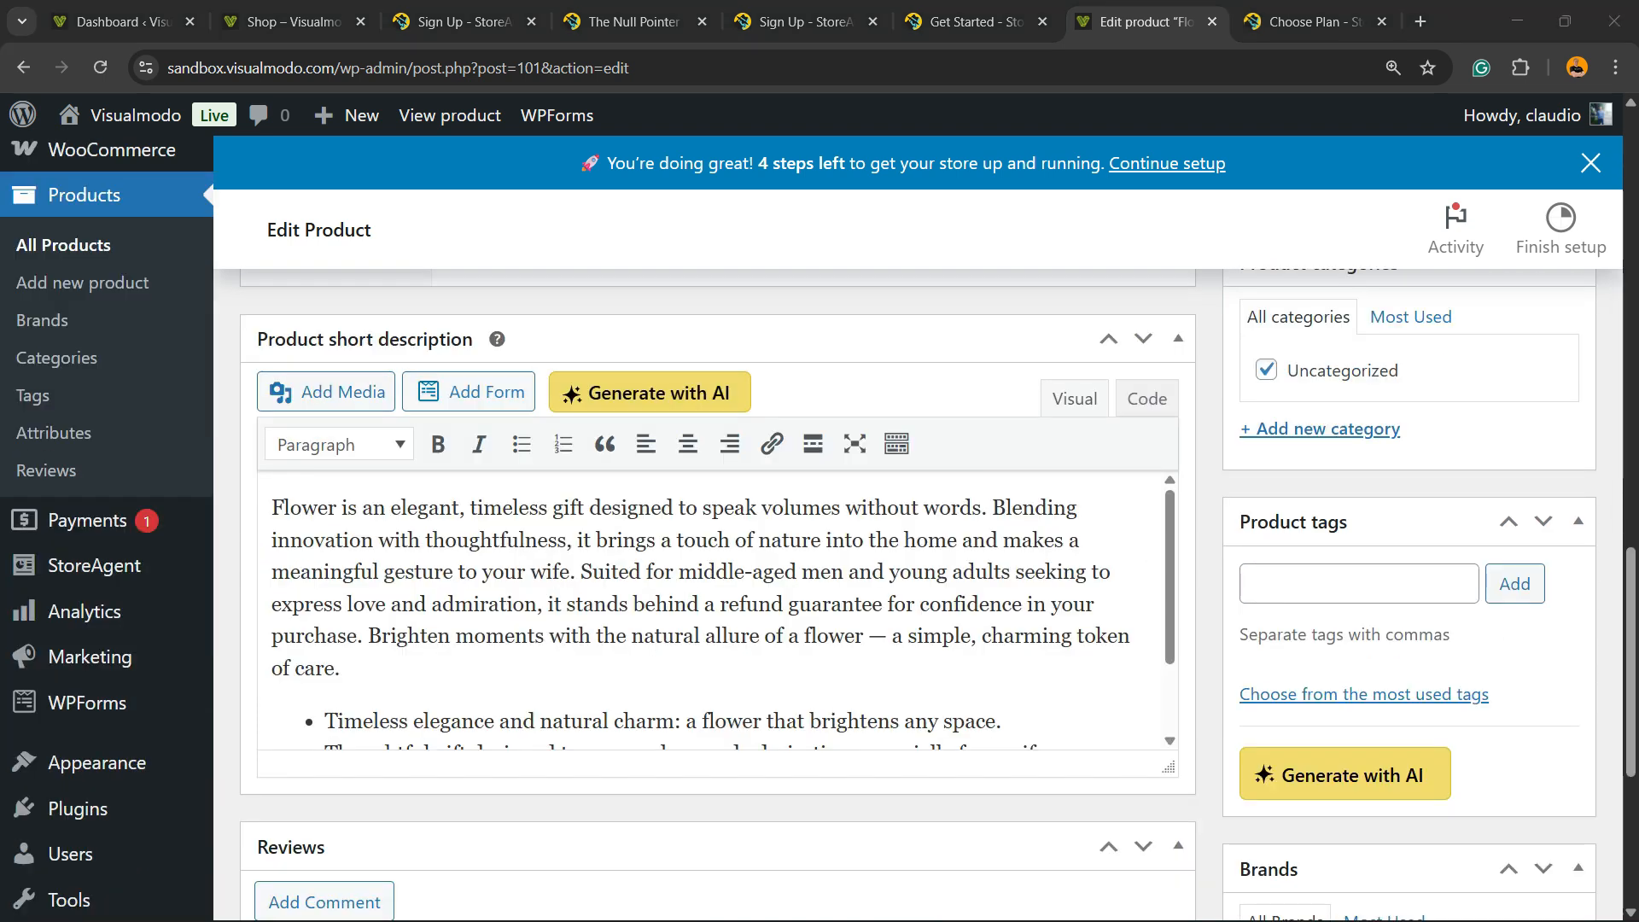
{"action": "triple_click", "coordinate": [683, 638]}
{"action": "scroll", "coordinate": [683, 642], "scroll_direction": "down", "scroll_amount": 1}
{"action": "triple_click", "coordinate": [683, 649]}
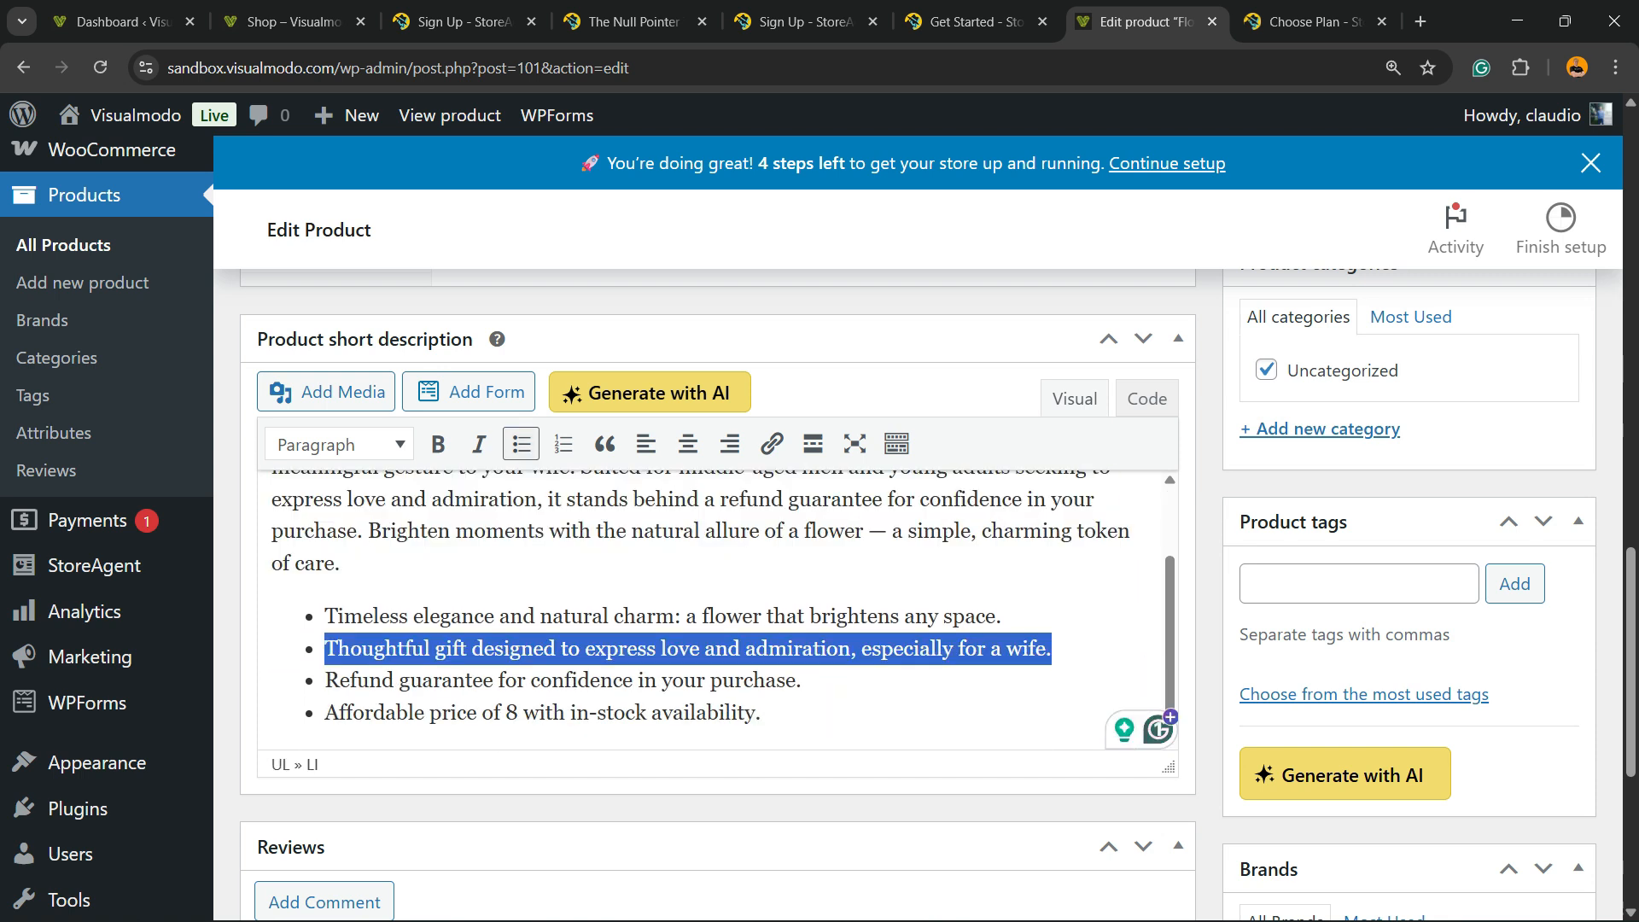
Try to generate the product tags with AI
{"action": "scroll", "coordinate": [717, 649], "scroll_direction": "down", "scroll_amount": 2}
{"action": "left_click", "coordinate": [717, 499]}
{"action": "scroll", "coordinate": [717, 499], "scroll_direction": "up", "scroll_amount": 1}
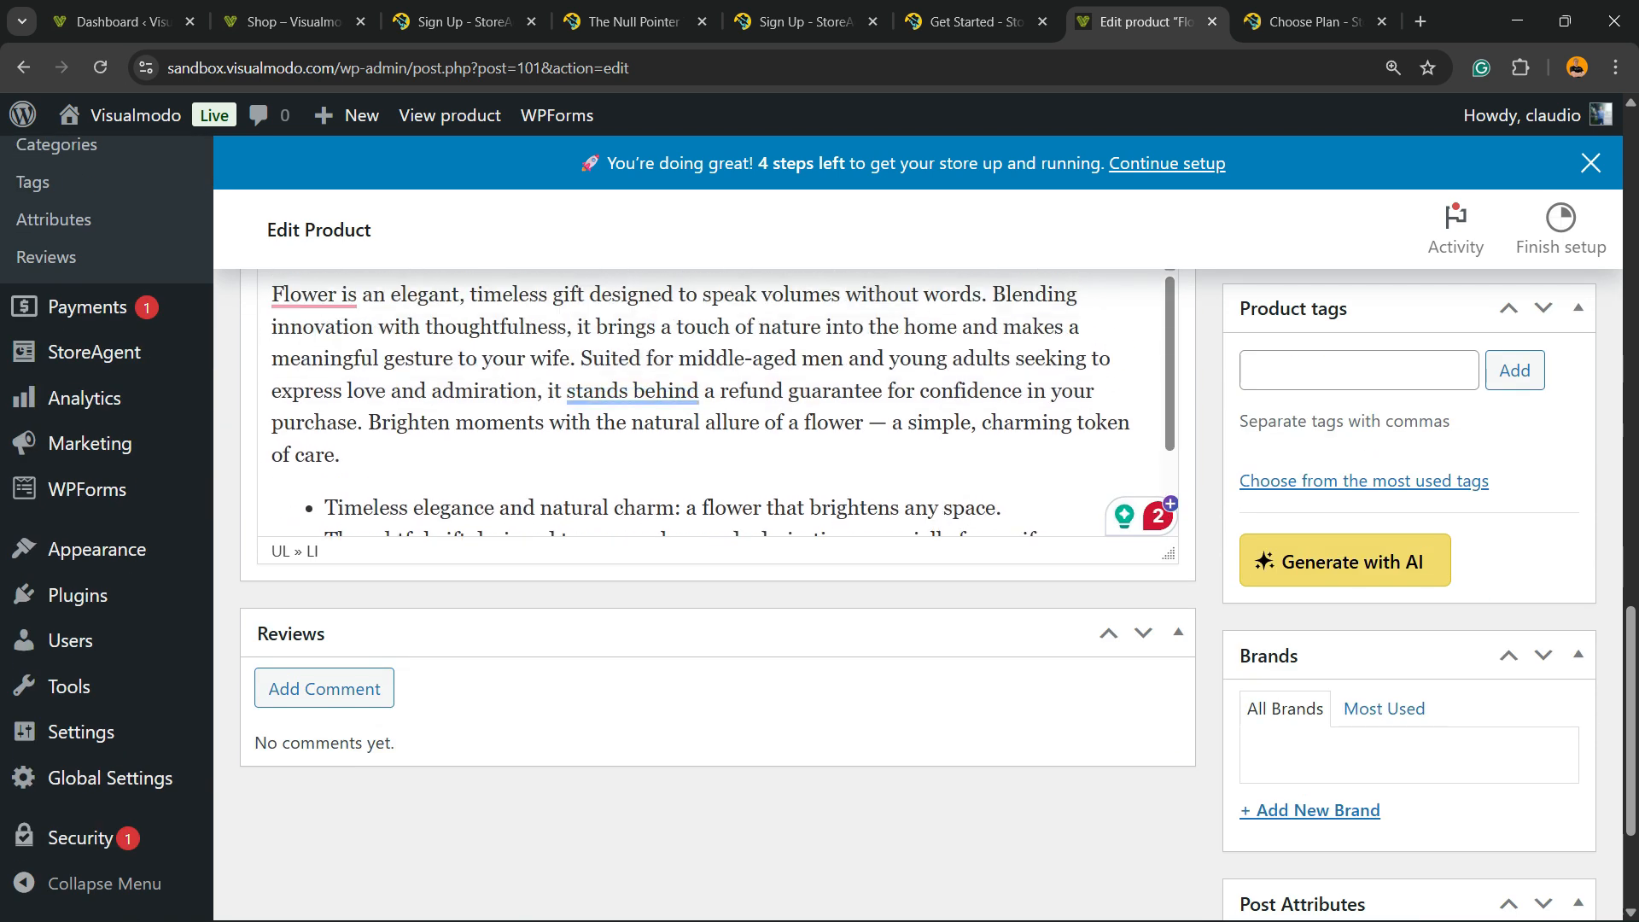
{"action": "scroll", "coordinate": [717, 530], "scroll_direction": "up", "scroll_amount": 4}
{"action": "scroll", "coordinate": [717, 530], "scroll_direction": "down", "scroll_amount": 2}
{"action": "scroll", "coordinate": [717, 530], "scroll_direction": "up", "scroll_amount": 2}
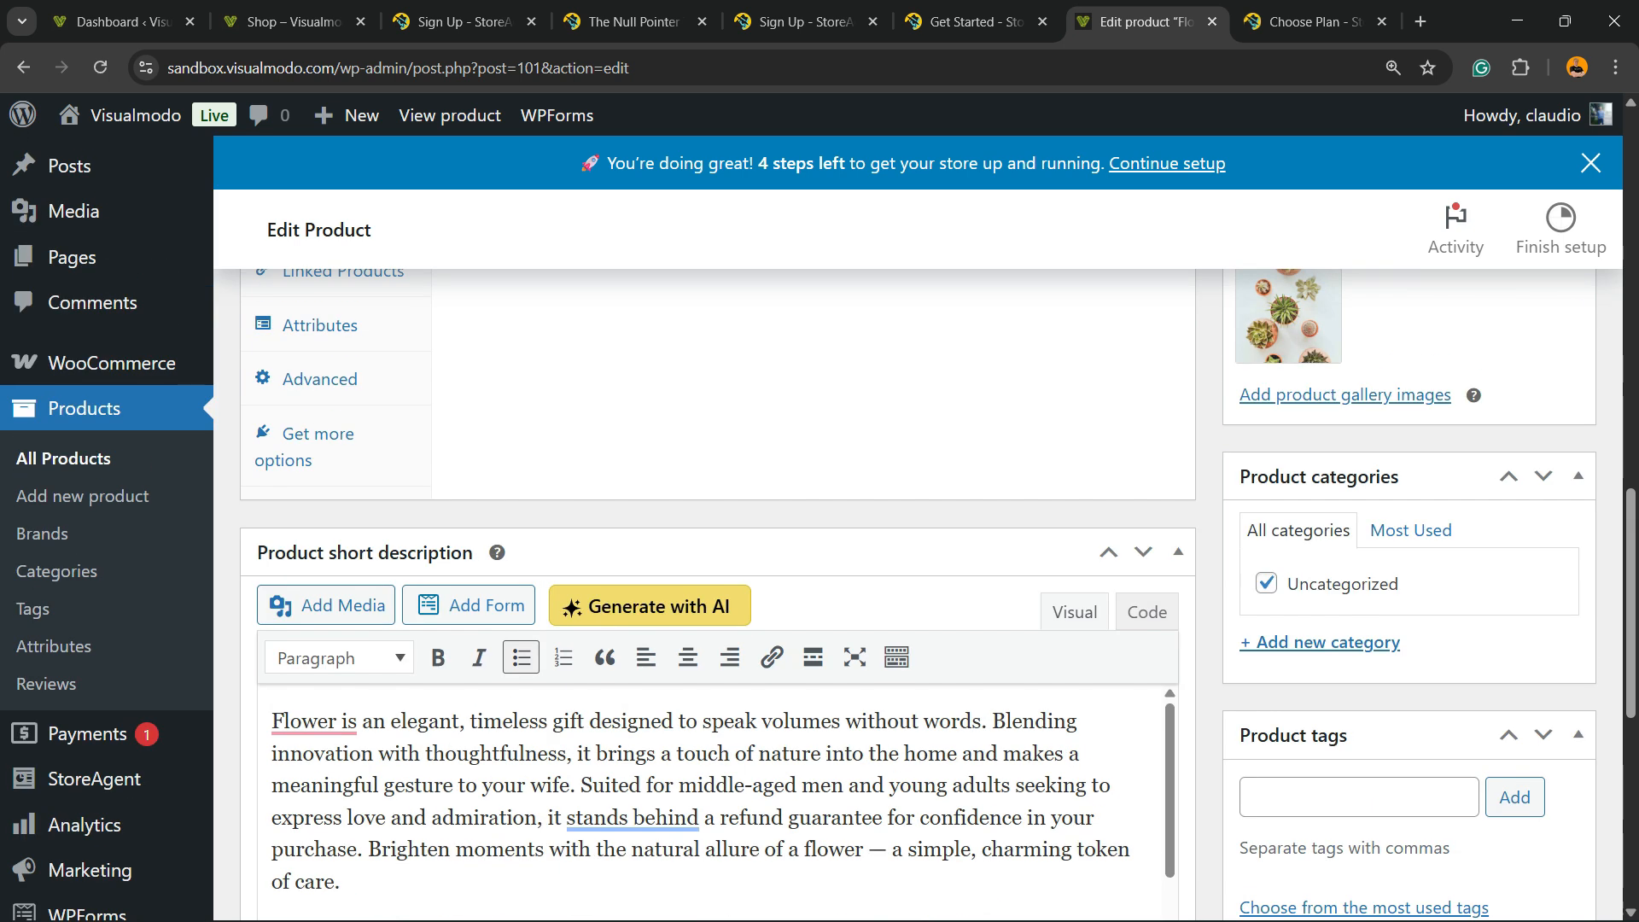
{"action": "scroll", "coordinate": [717, 529], "scroll_direction": "down", "scroll_amount": 2}
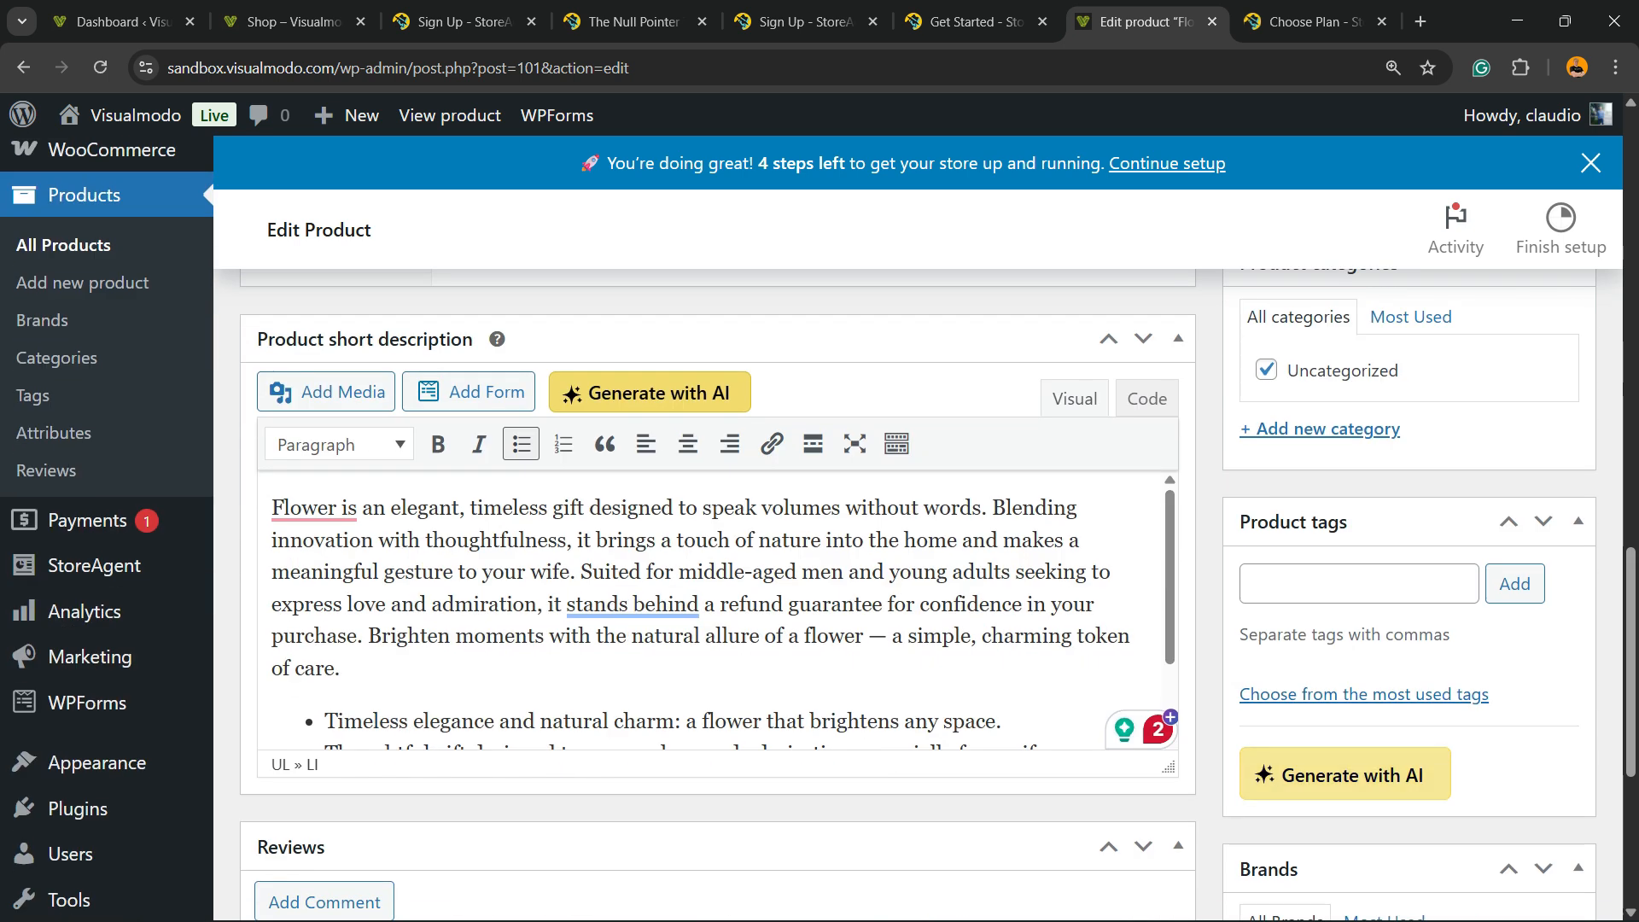
{"action": "left_click", "coordinate": [1345, 774]}
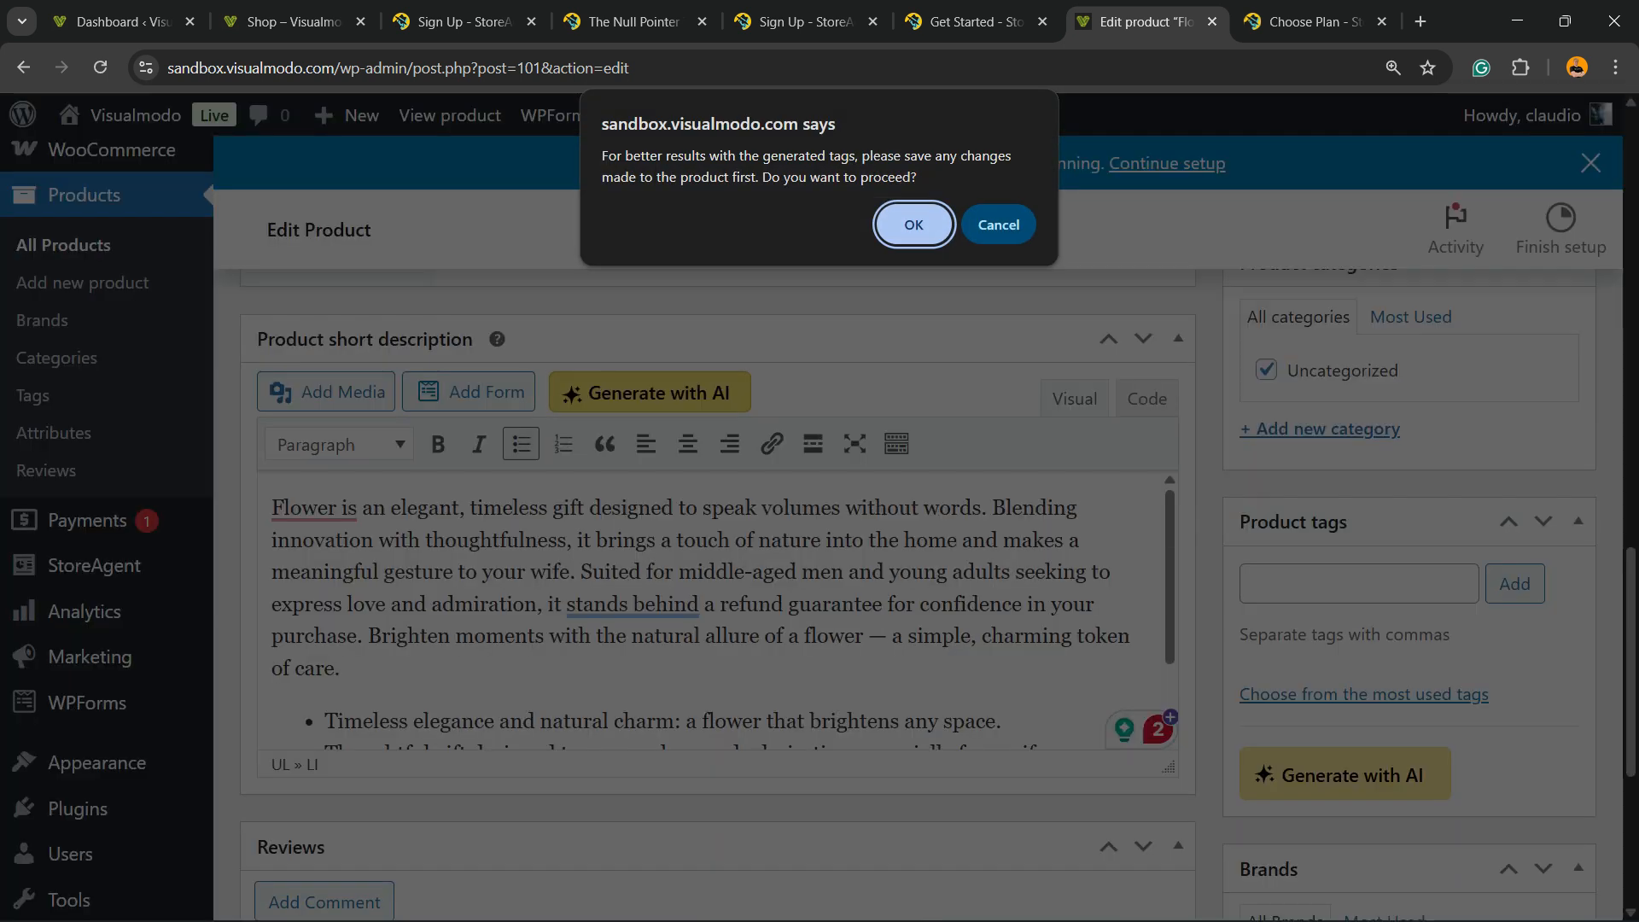
{"action": "key", "text": "Return"}
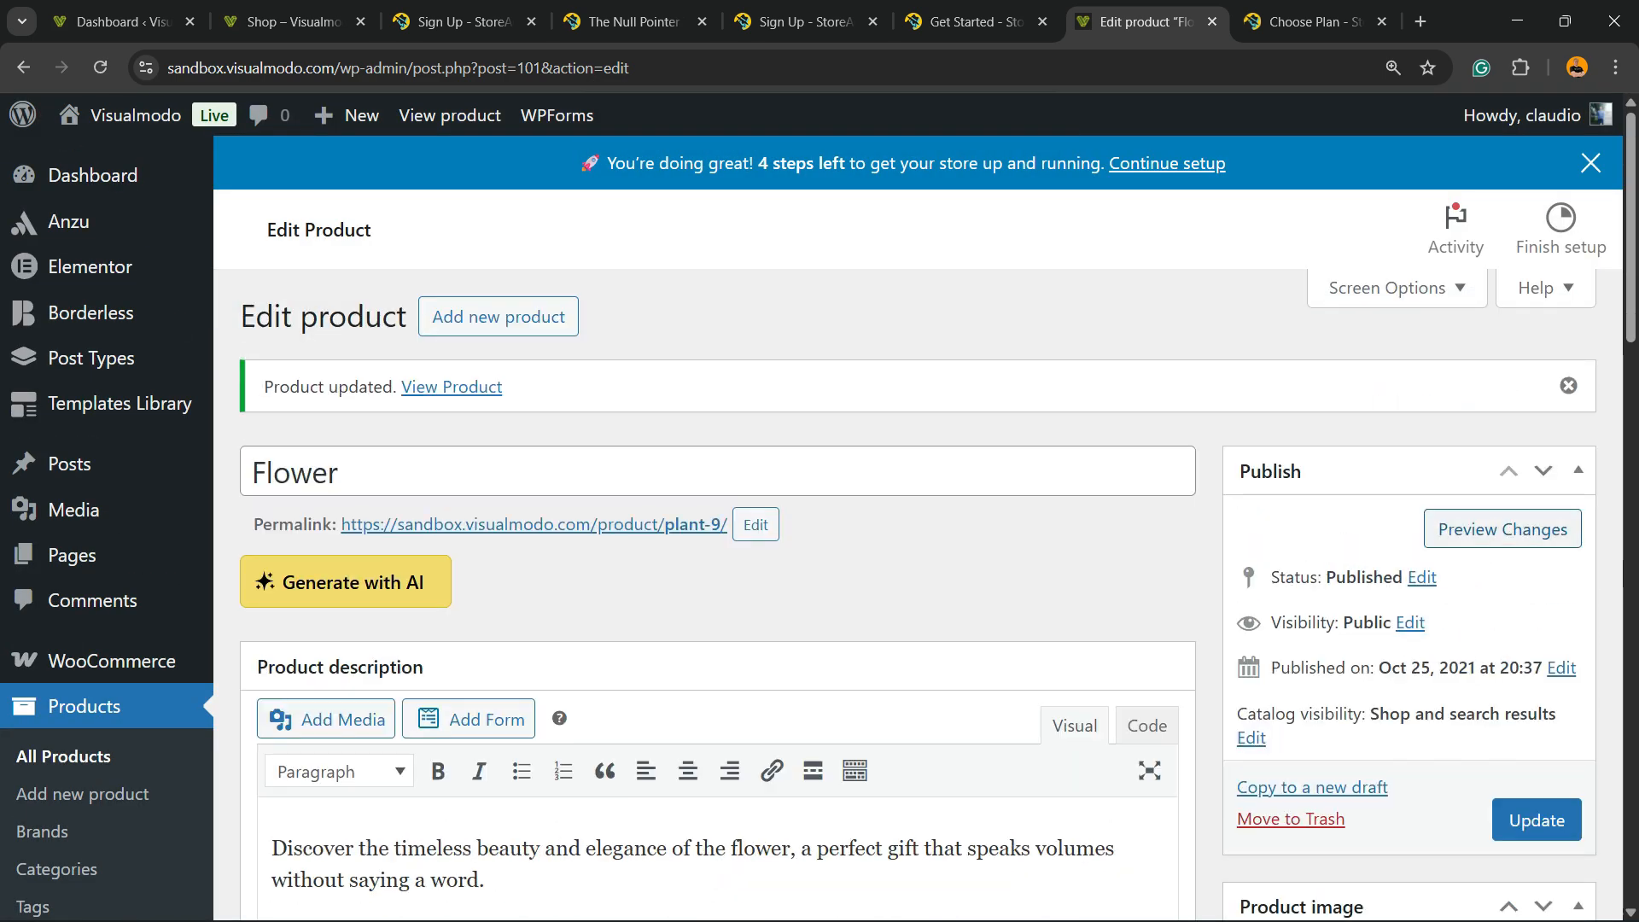
Update the product to save the AI-generated short description
{"action": "left_click", "coordinate": [1536, 821]}
{"action": "scroll", "coordinate": [1537, 820], "scroll_direction": "down", "scroll_amount": 4}
{"action": "scroll", "coordinate": [1536, 820], "scroll_direction": "up", "scroll_amount": 4}
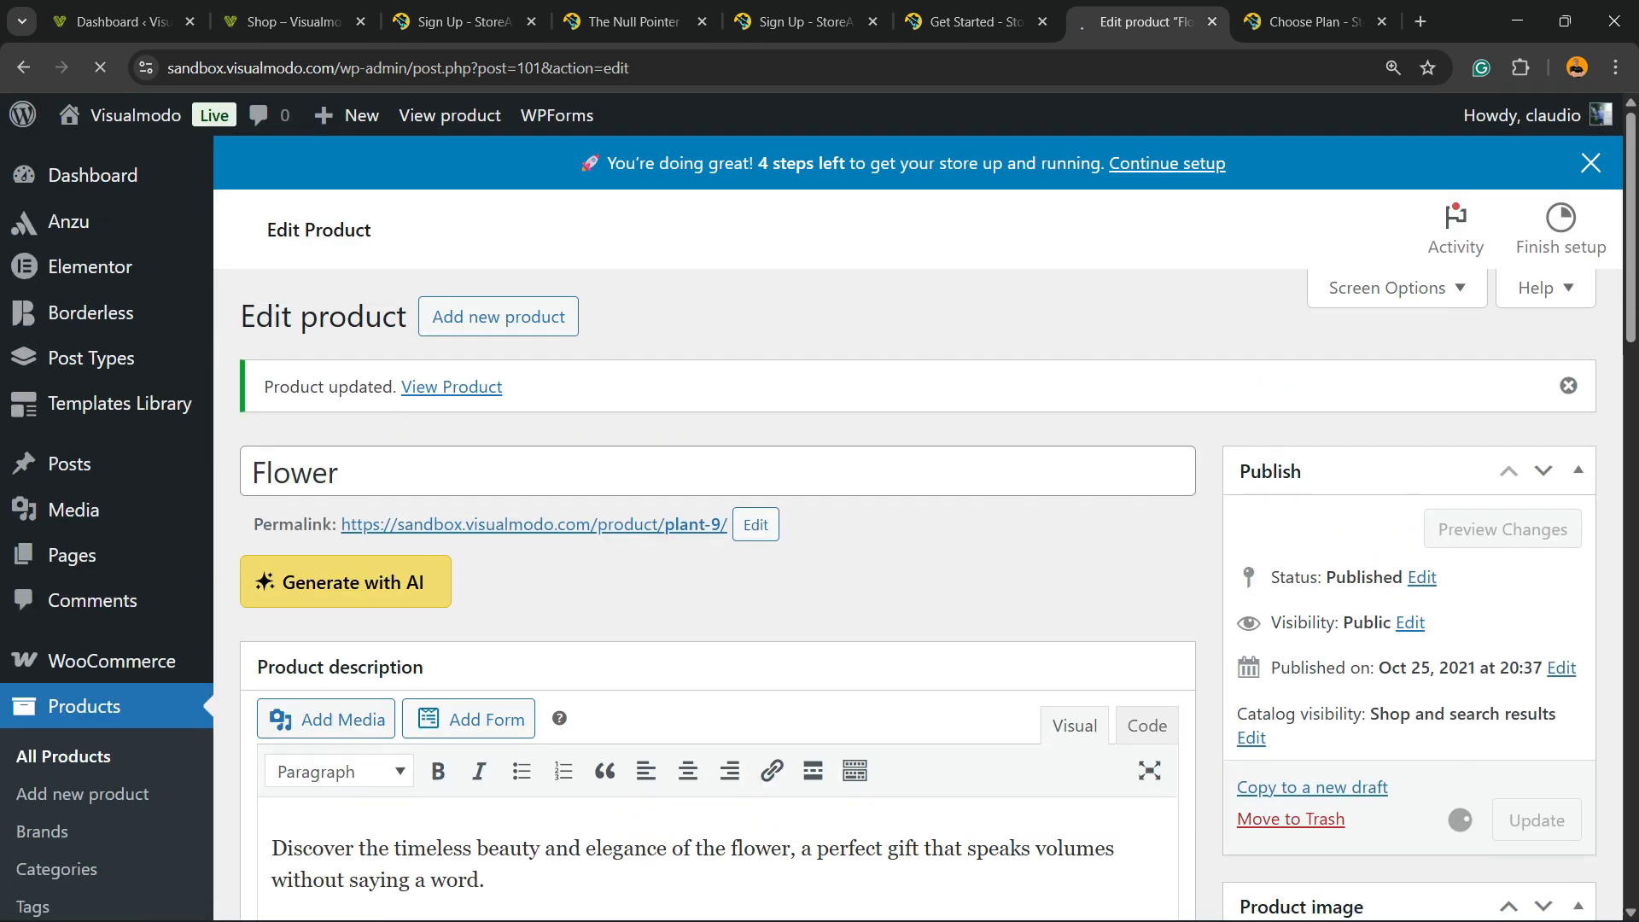
{"action": "scroll", "coordinate": [939, 530], "scroll_direction": "down", "scroll_amount": 5}
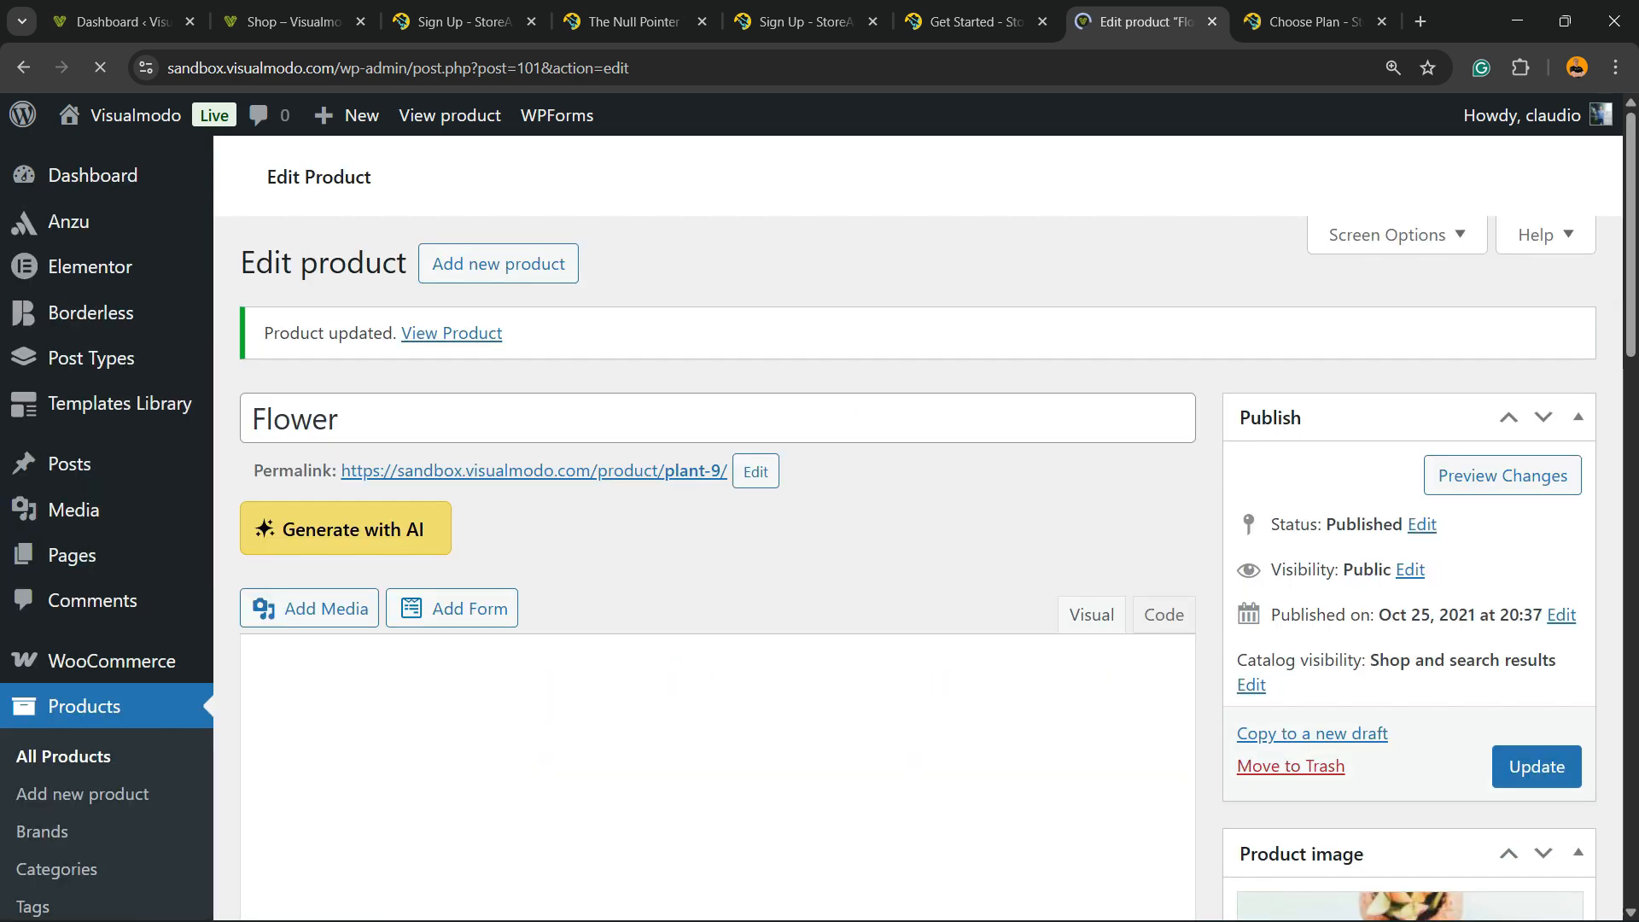
{"action": "scroll", "coordinate": [1314, 631], "scroll_direction": "down", "scroll_amount": 14}
{"action": "scroll", "coordinate": [1315, 632], "scroll_direction": "up", "scroll_amount": 13}
{"action": "scroll", "coordinate": [1346, 650], "scroll_direction": "down", "scroll_amount": 14}
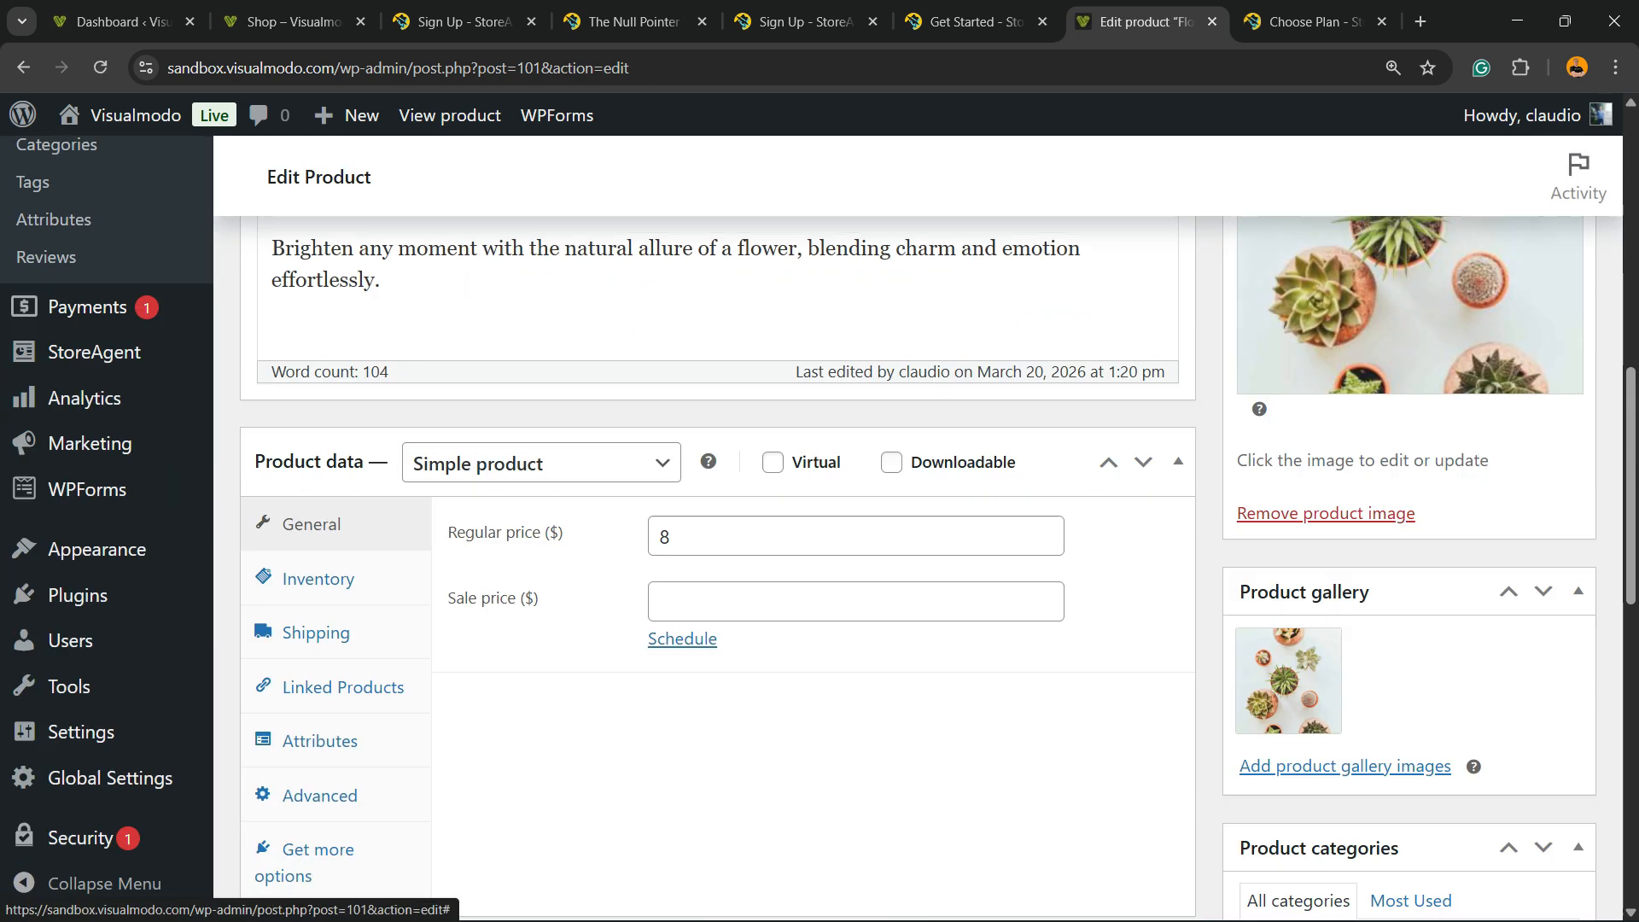
Generate the product tags with AI for the saved Flower product
{"action": "left_click", "coordinate": [1345, 650]}
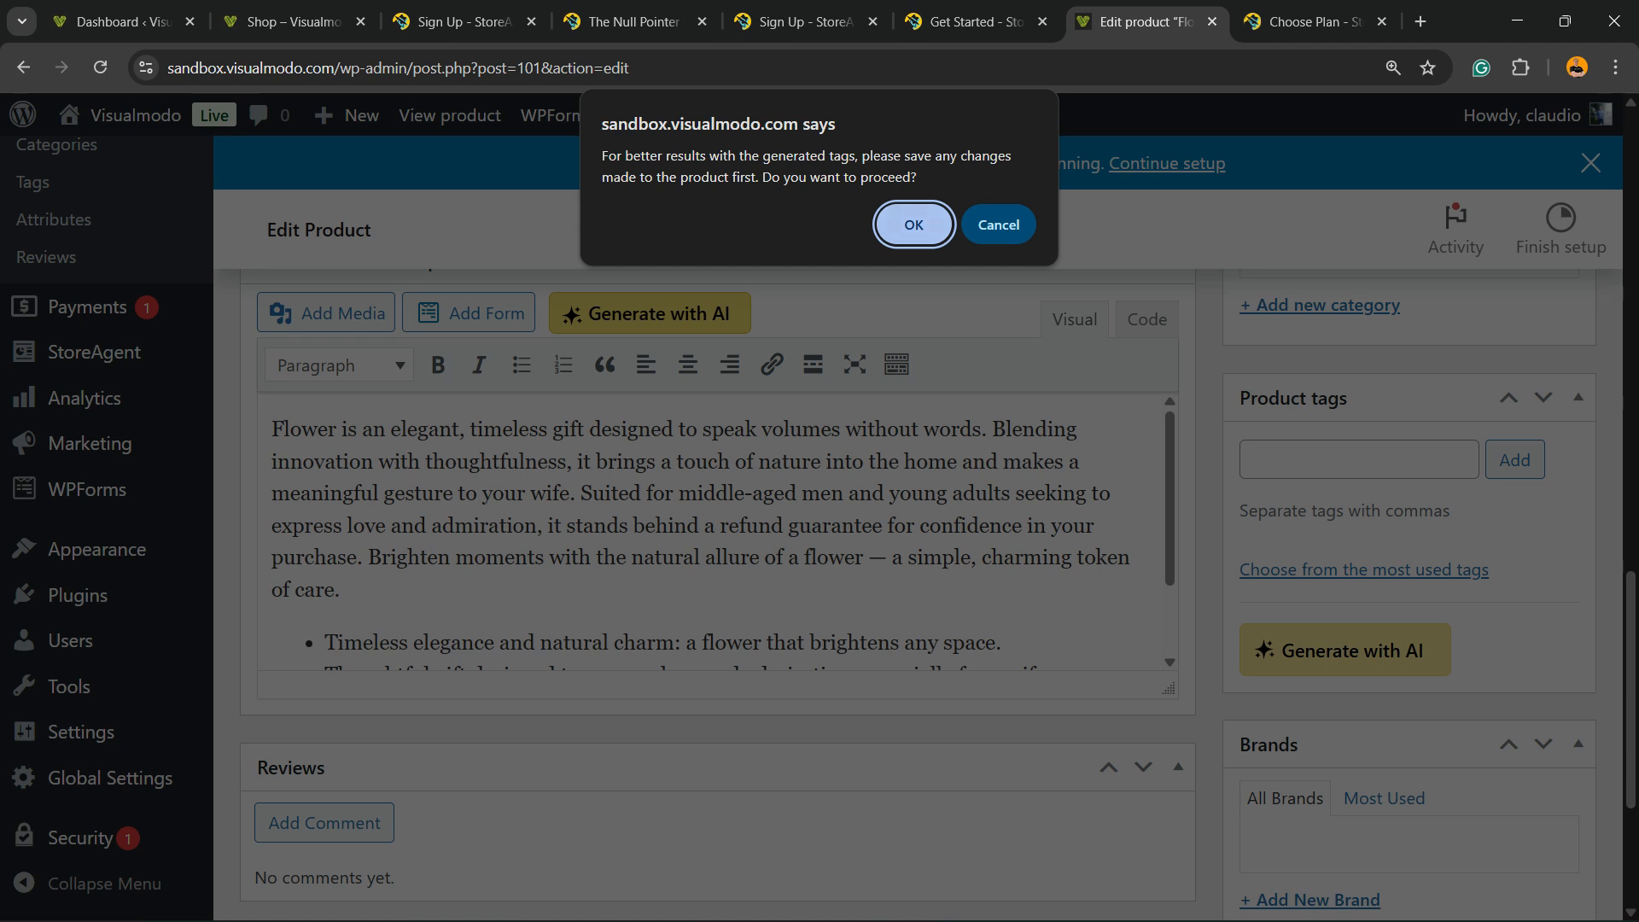
{"action": "key", "text": "Return"}
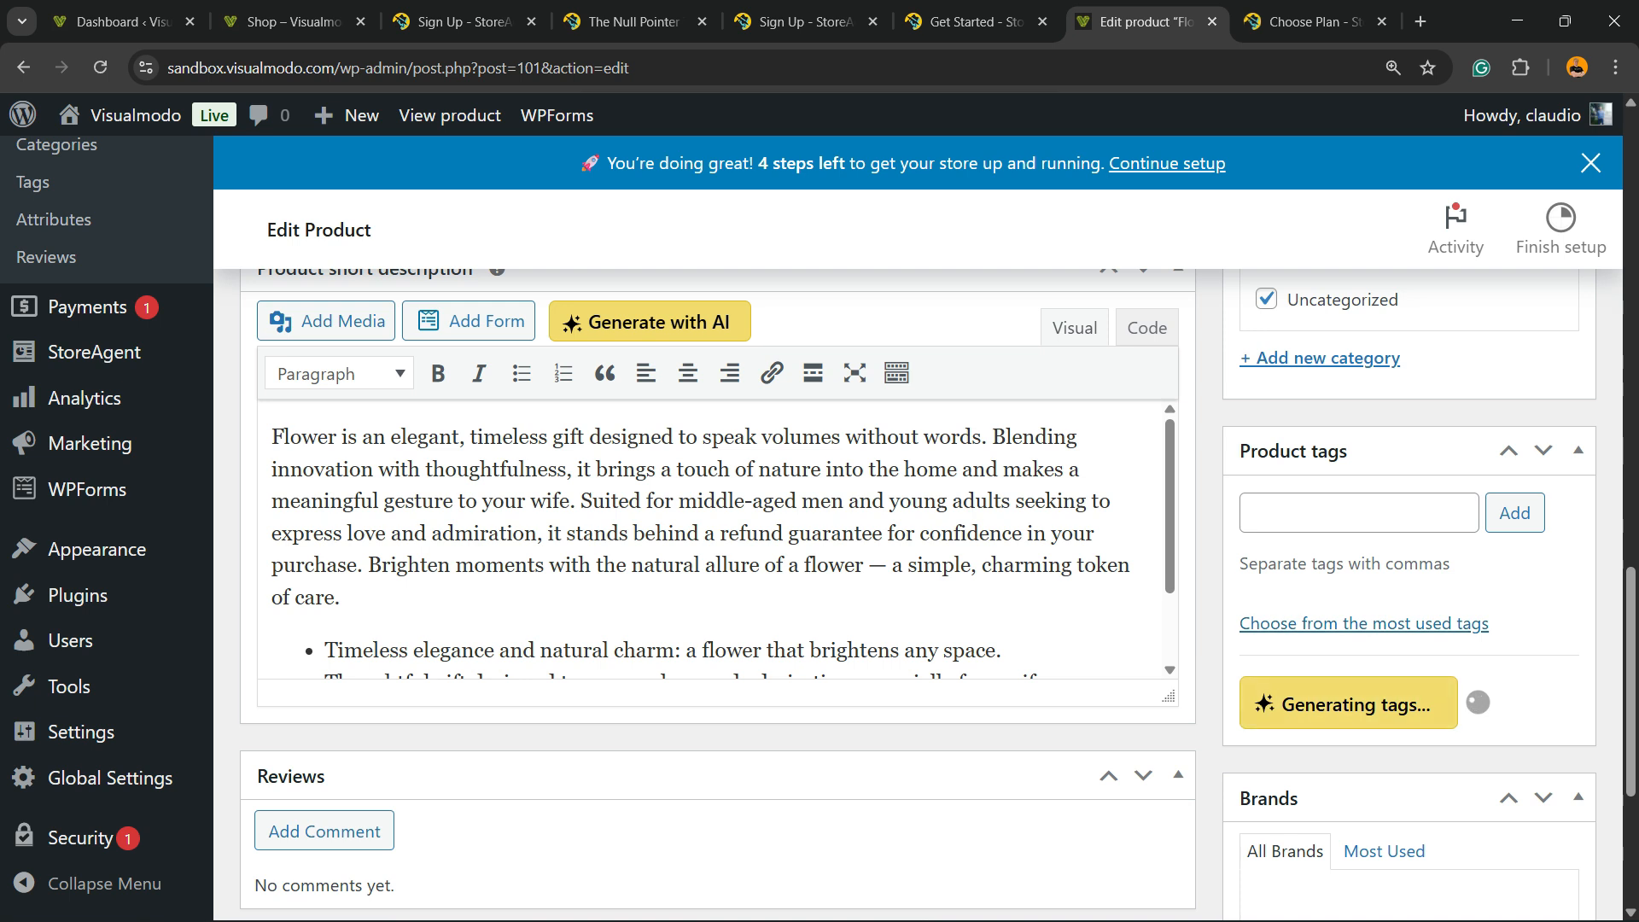
{"action": "scroll", "coordinate": [717, 597], "scroll_direction": "down", "scroll_amount": 4}
{"action": "scroll", "coordinate": [717, 597], "scroll_direction": "up", "scroll_amount": 2}
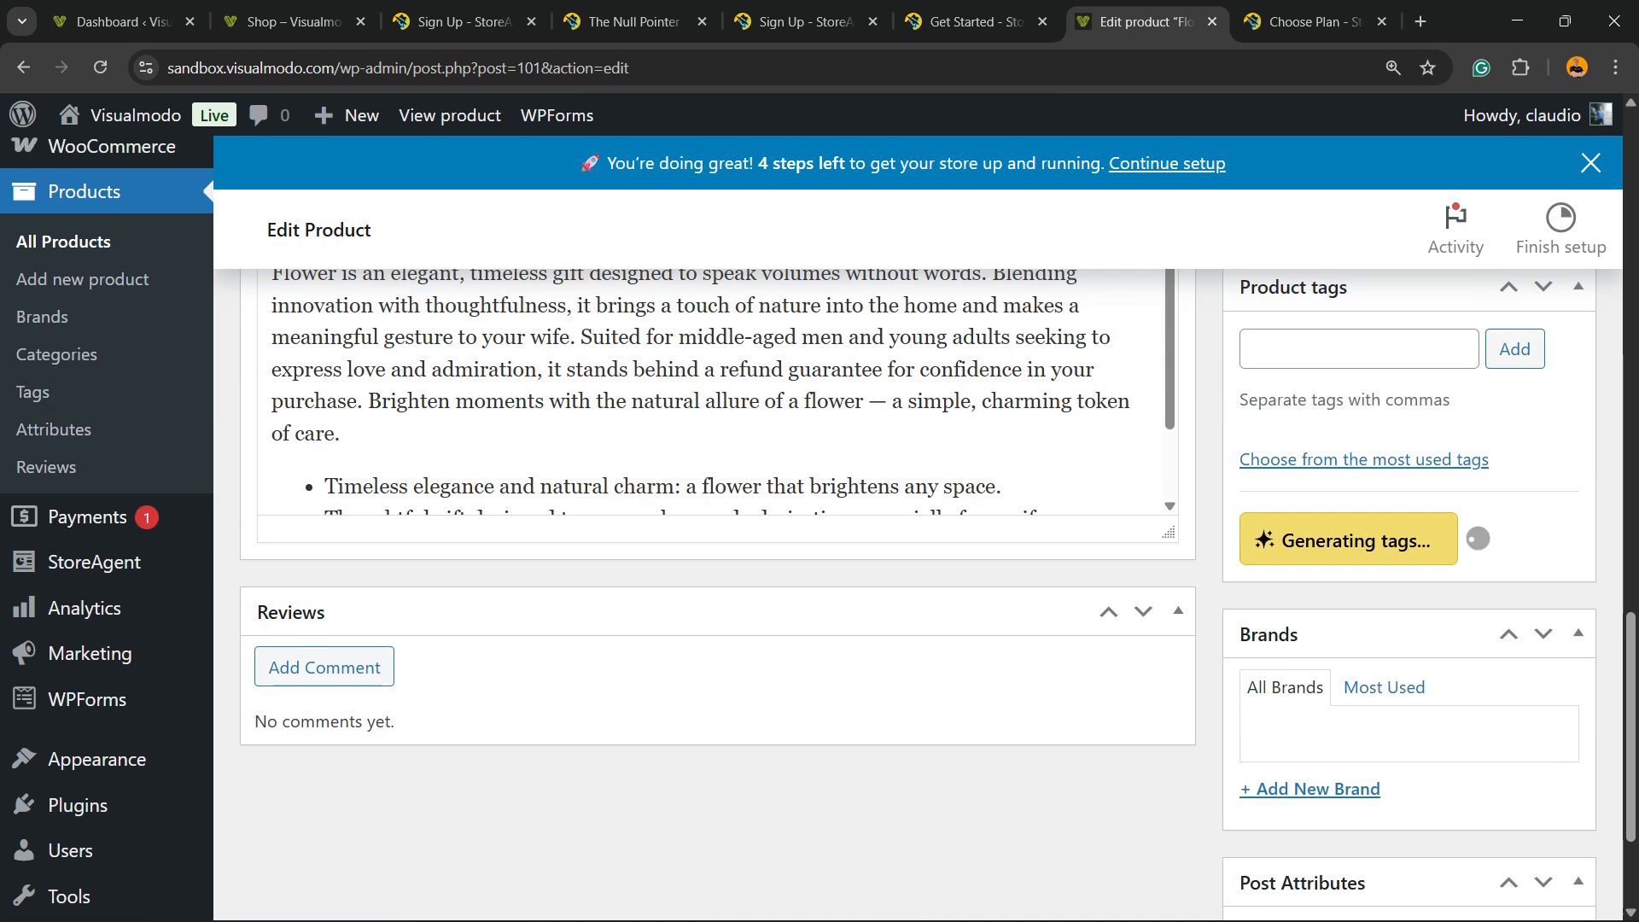
{"action": "scroll", "coordinate": [717, 598], "scroll_direction": "up", "scroll_amount": 2}
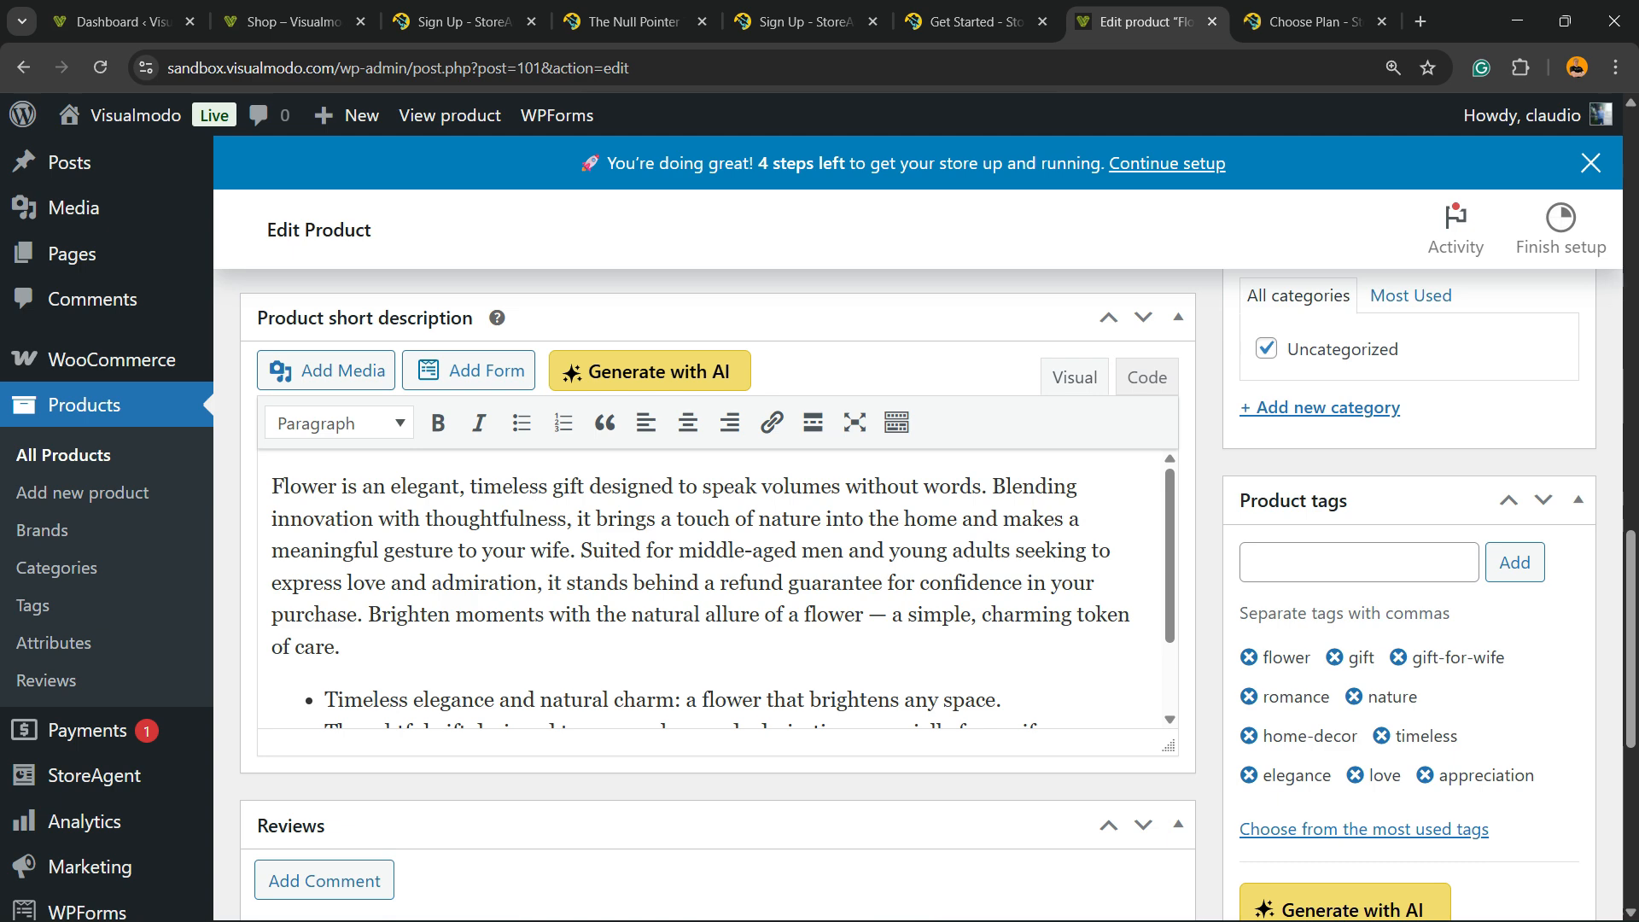
Update the product to save the AI-generated tags and check them in the product tags section
{"action": "scroll", "coordinate": [717, 597], "scroll_direction": "down", "scroll_amount": 2}
{"action": "scroll", "coordinate": [717, 597], "scroll_direction": "up", "scroll_amount": 10}
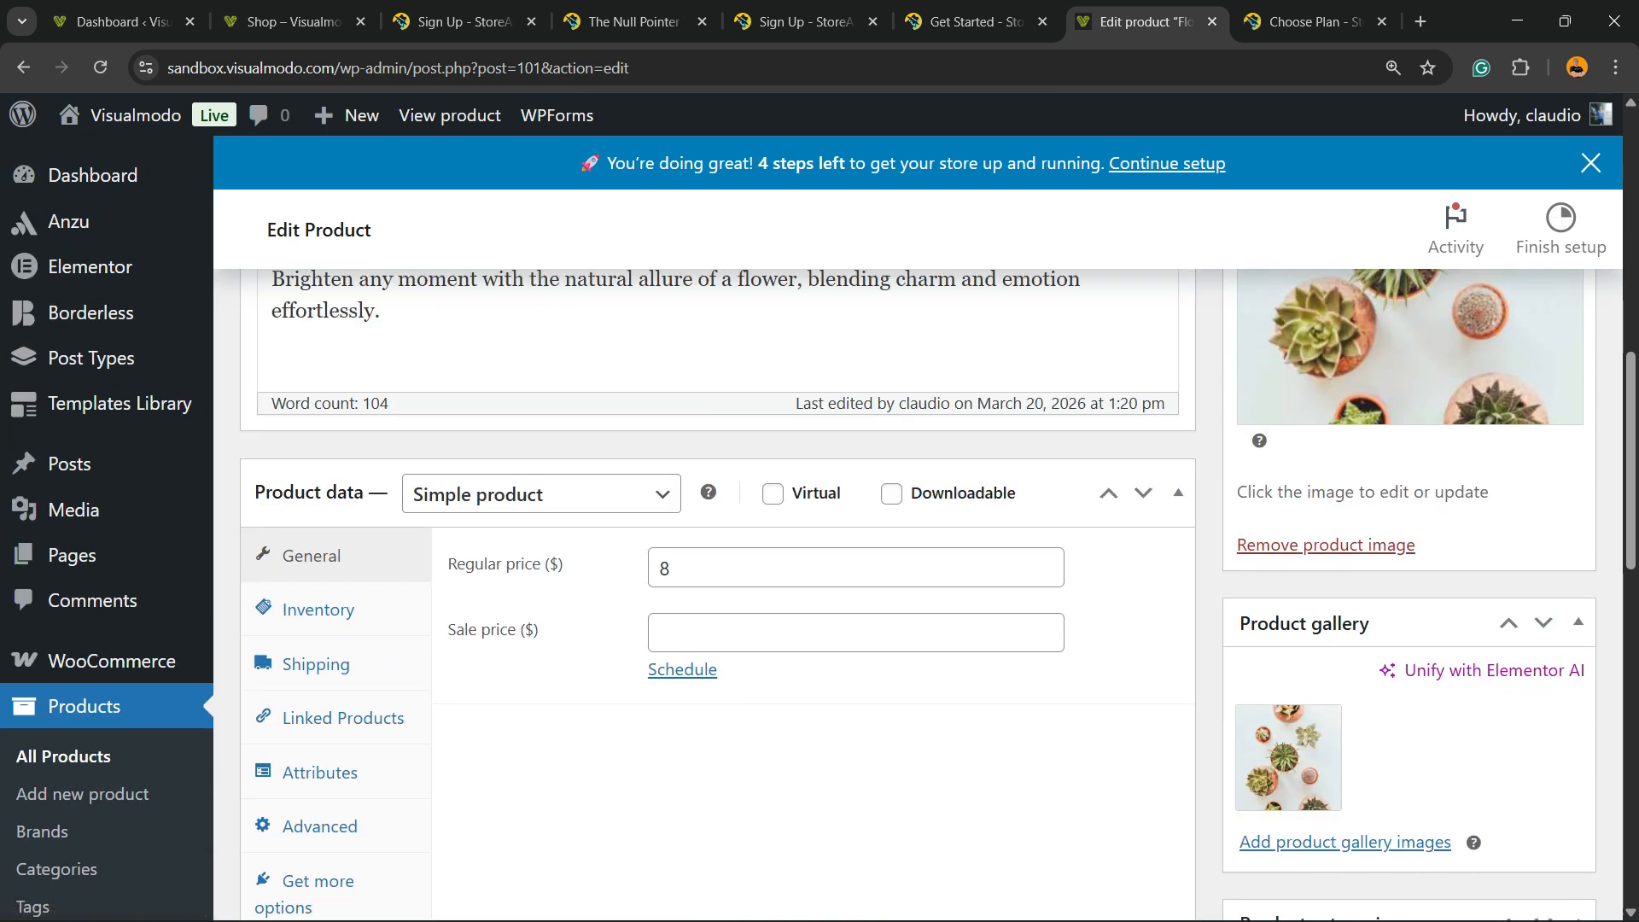
{"action": "scroll", "coordinate": [1528, 546], "scroll_direction": "up", "scroll_amount": 7}
{"action": "left_click", "coordinate": [1537, 508]}
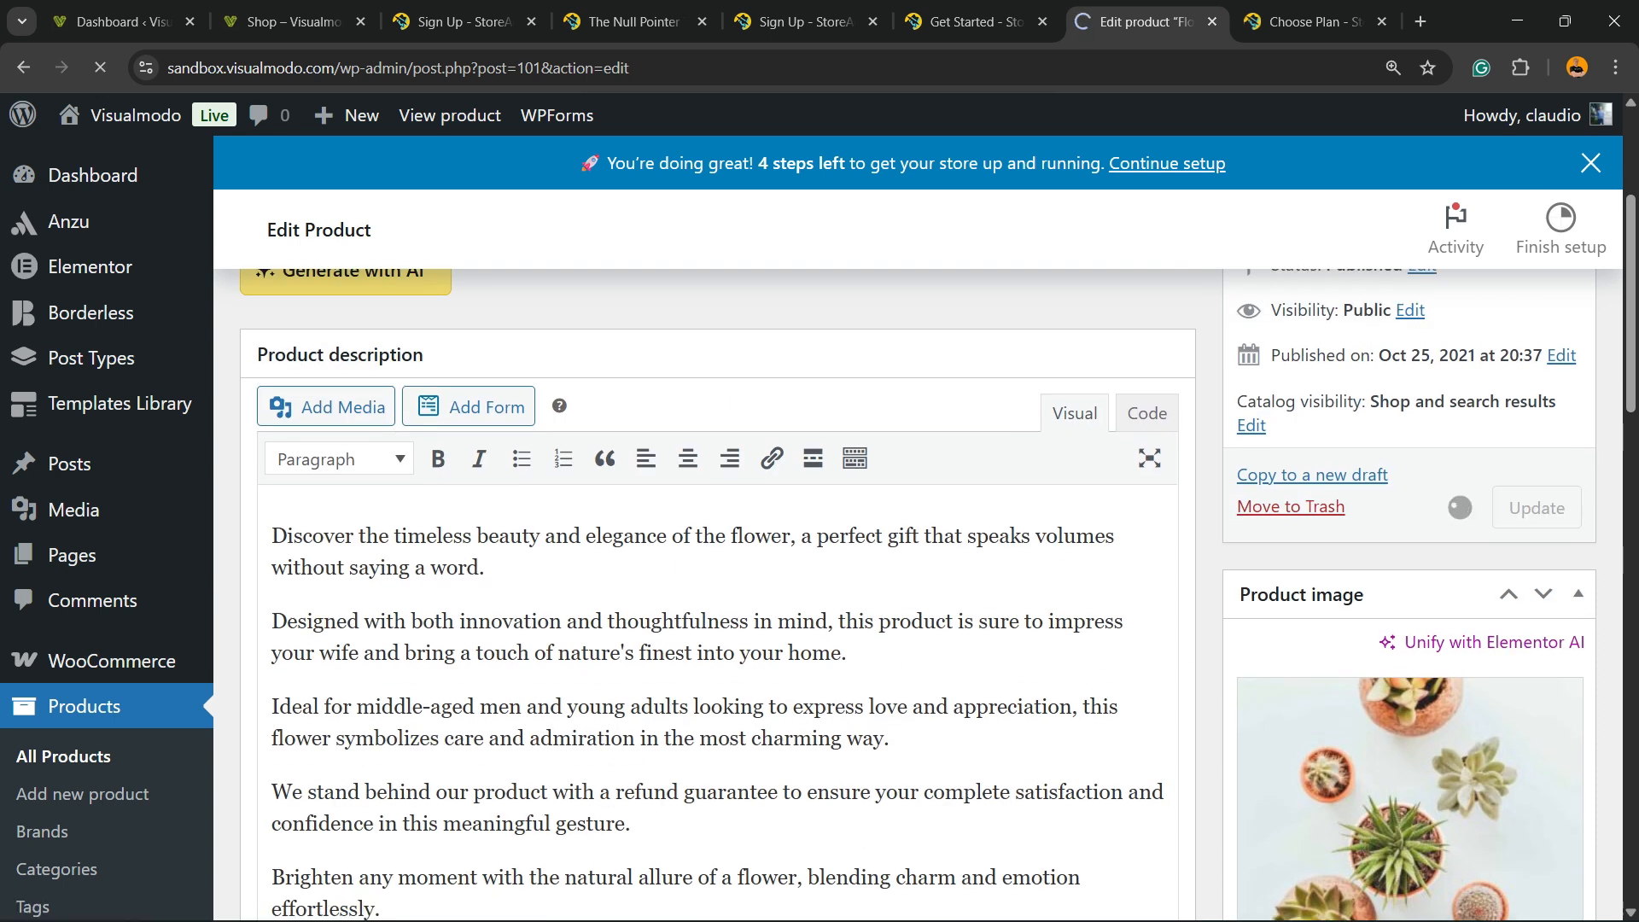
{"action": "scroll", "coordinate": [1528, 513], "scroll_direction": "up", "scroll_amount": 2}
{"action": "scroll", "coordinate": [1528, 512], "scroll_direction": "down", "scroll_amount": 10}
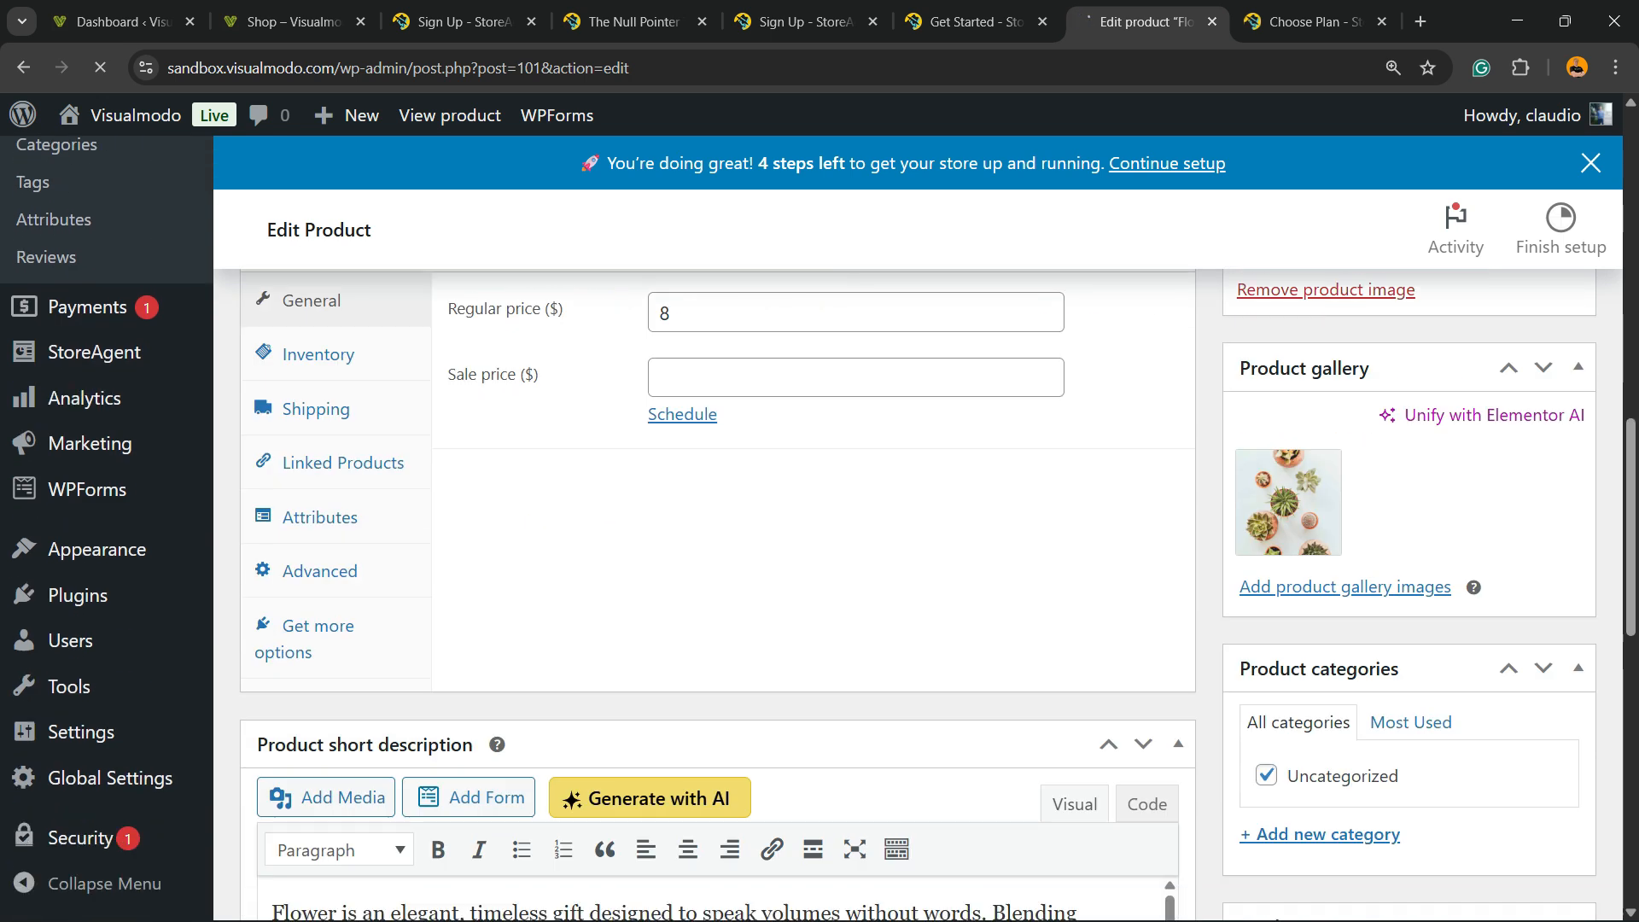
{"action": "scroll", "coordinate": [717, 512], "scroll_direction": "down", "scroll_amount": 10}
{"action": "scroll", "coordinate": [717, 512], "scroll_direction": "up", "scroll_amount": 8}
{"action": "scroll", "coordinate": [717, 513], "scroll_direction": "down", "scroll_amount": 12}
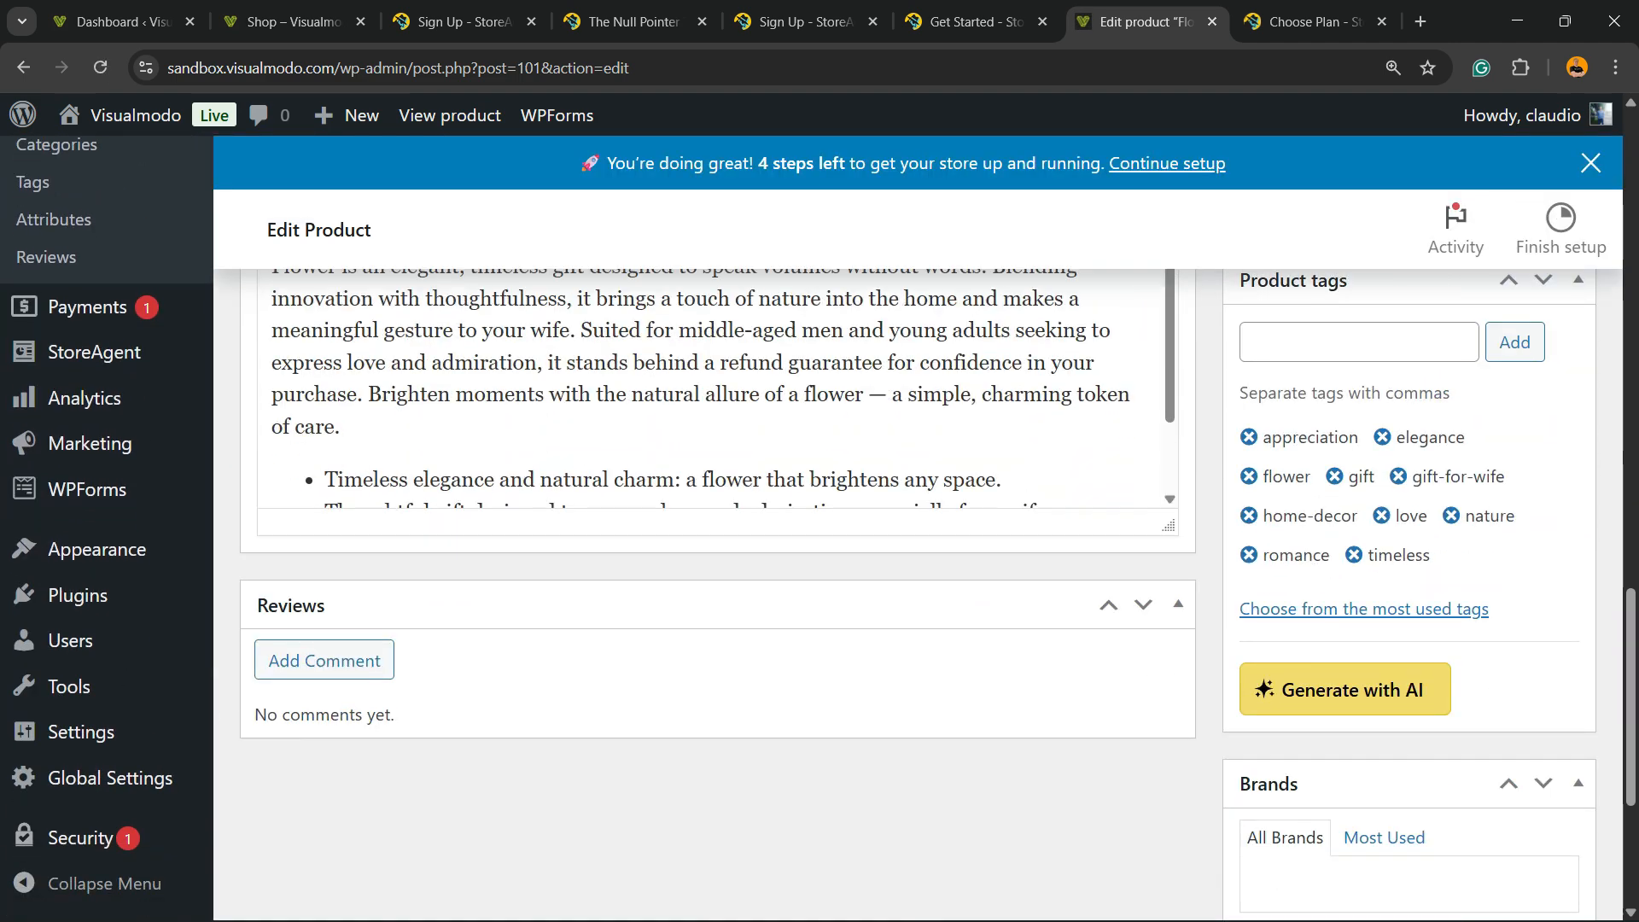
Review the saved product's description, product data, short description, image and tags
{"action": "scroll", "coordinate": [717, 512], "scroll_direction": "up", "scroll_amount": 10}
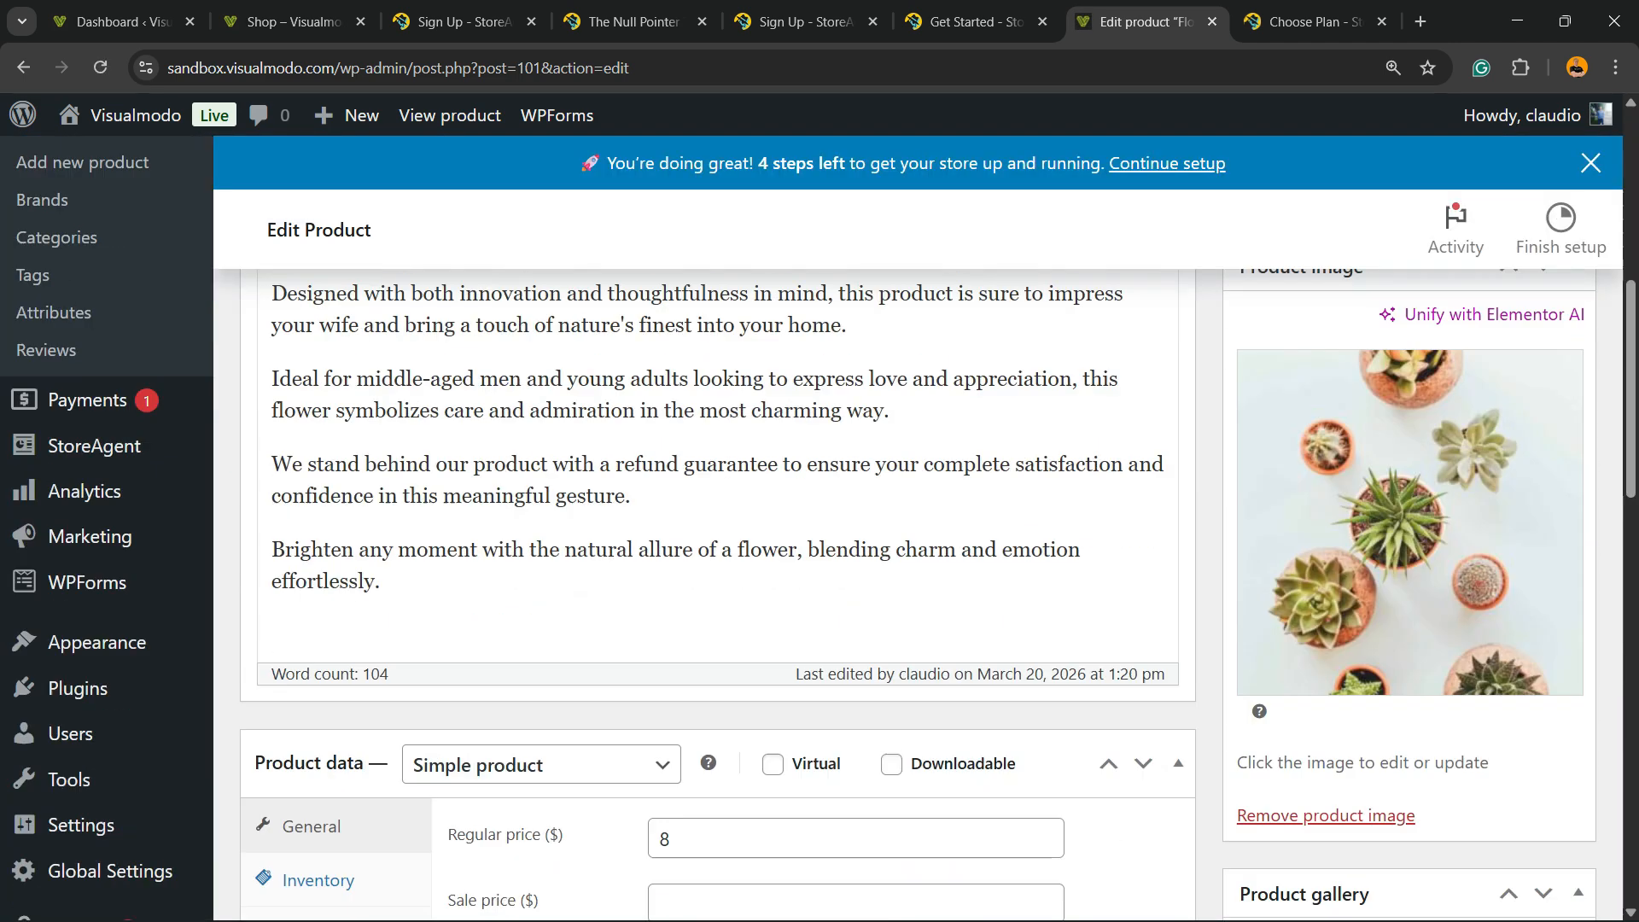
{"action": "scroll", "coordinate": [717, 512], "scroll_direction": "down", "scroll_amount": 12}
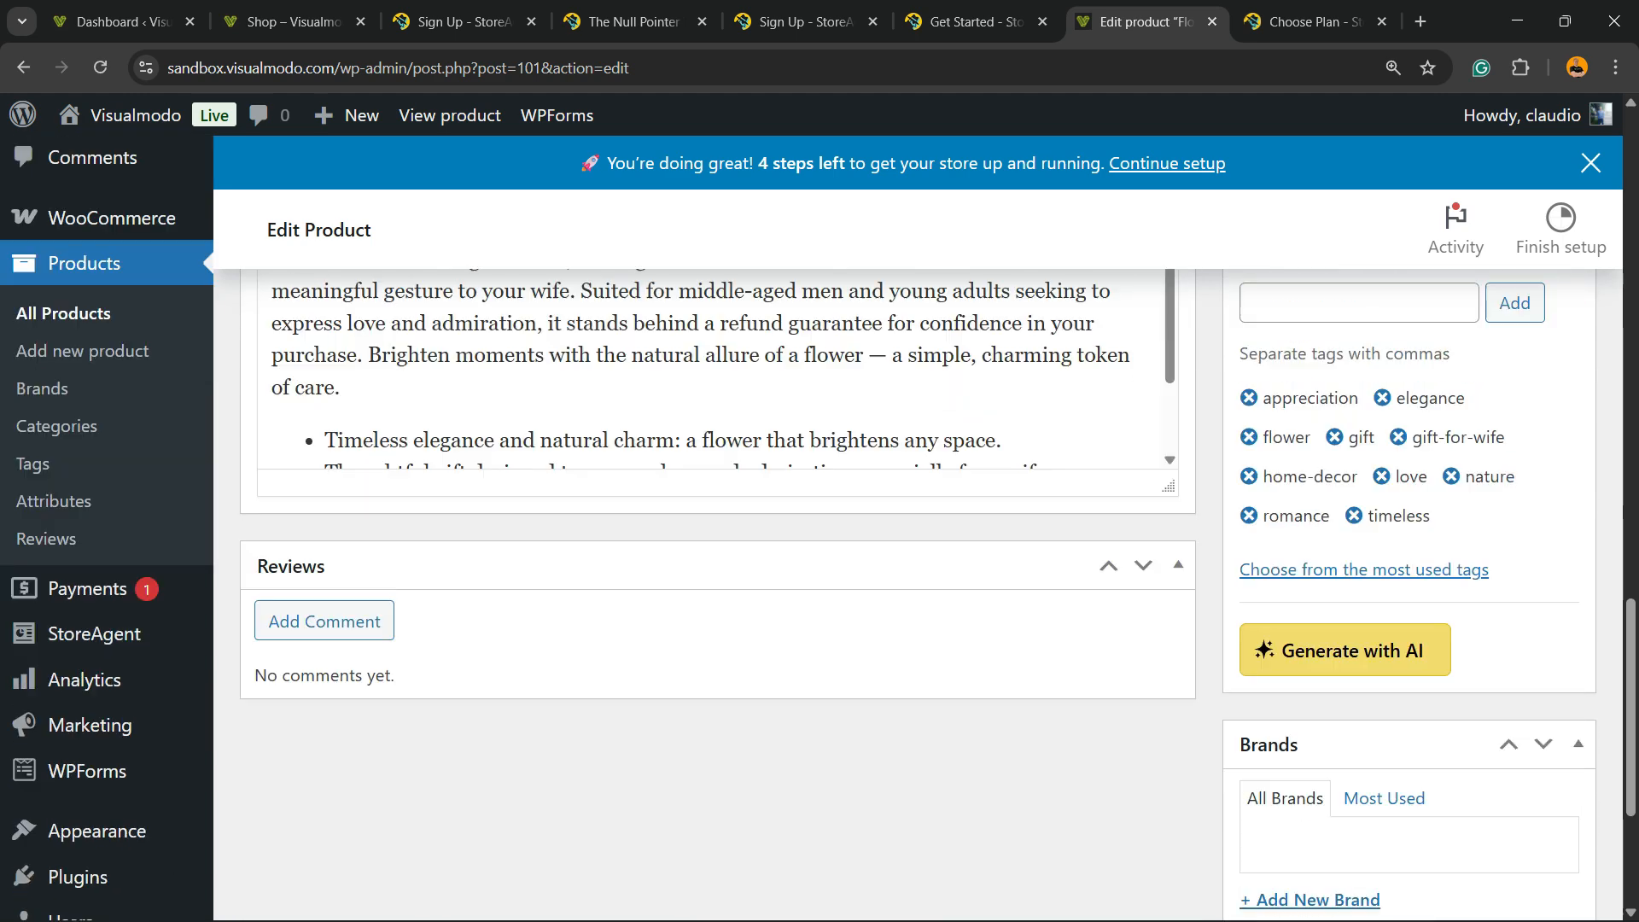
{"action": "scroll", "coordinate": [717, 512], "scroll_direction": "up", "scroll_amount": 7}
{"action": "scroll", "coordinate": [717, 512], "scroll_direction": "down", "scroll_amount": 5}
{"action": "scroll", "coordinate": [717, 478], "scroll_direction": "down", "scroll_amount": 2}
{"action": "scroll", "coordinate": [717, 479], "scroll_direction": "up", "scroll_amount": 10}
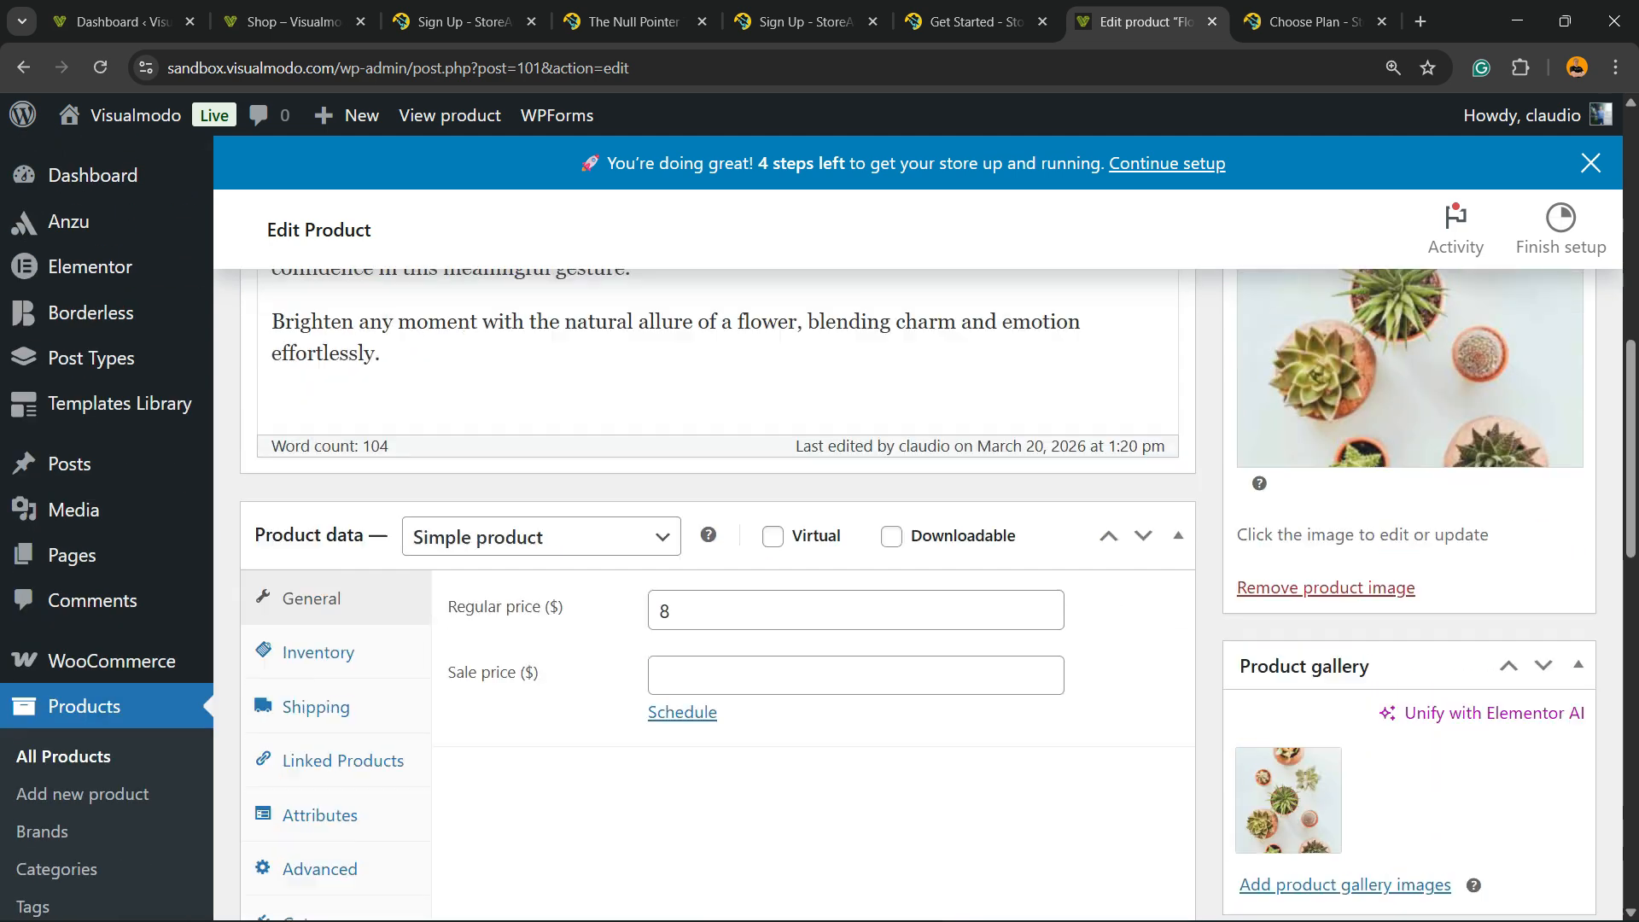
{"action": "scroll", "coordinate": [717, 512], "scroll_direction": "up", "scroll_amount": 6}
{"action": "scroll", "coordinate": [717, 513], "scroll_direction": "down", "scroll_amount": 2}
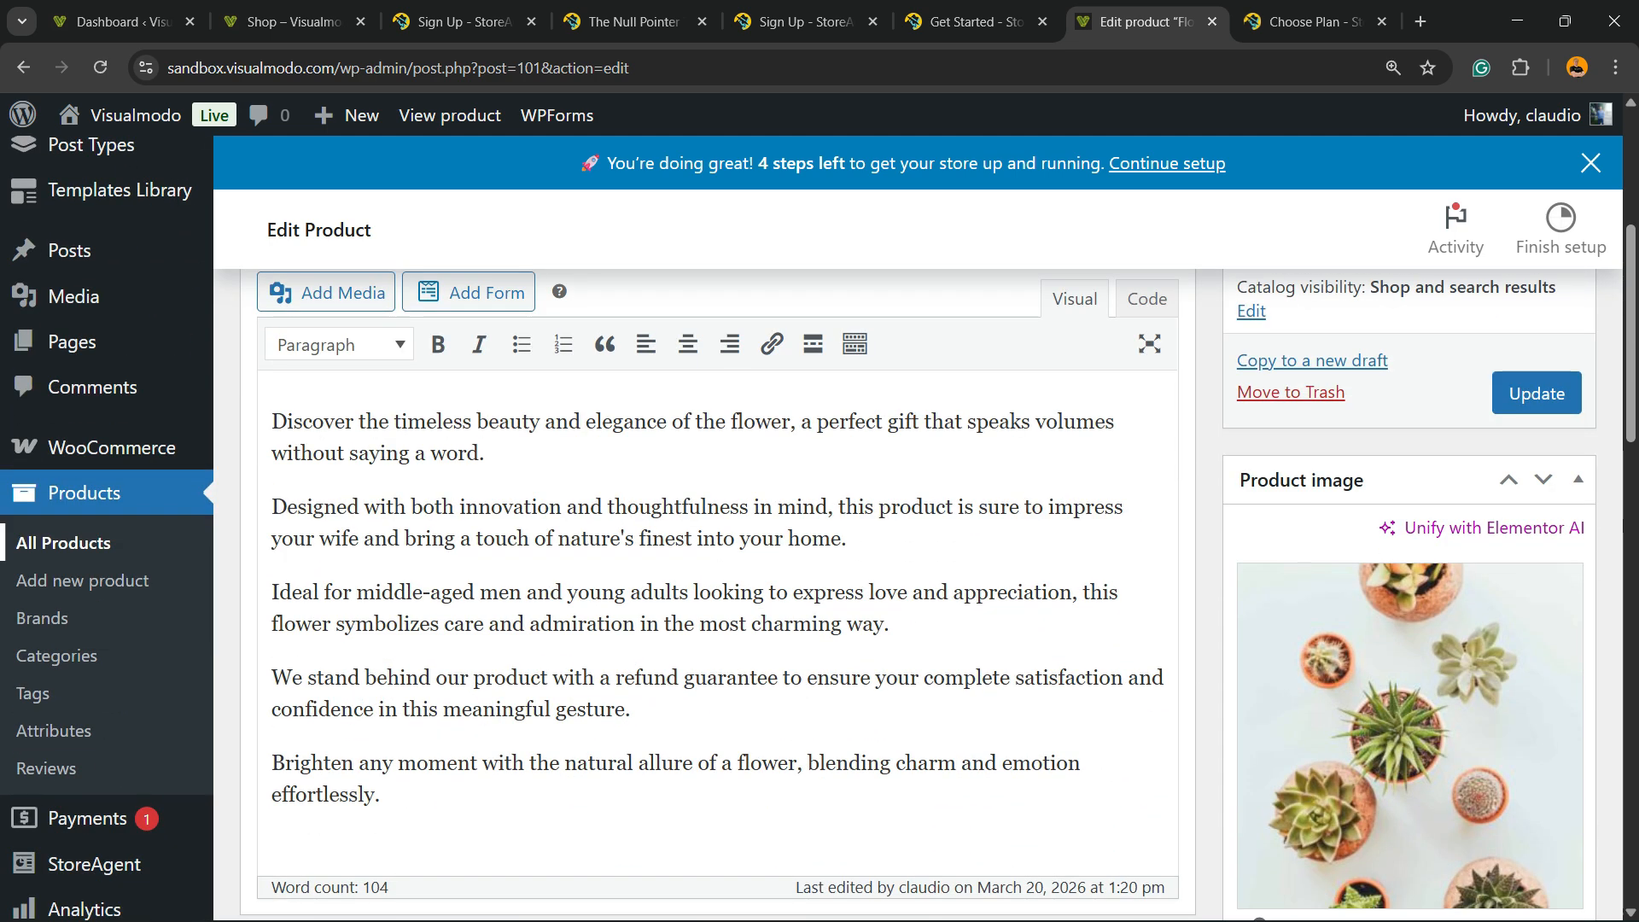
{"action": "scroll", "coordinate": [77, 564], "scroll_direction": "down", "scroll_amount": 1}
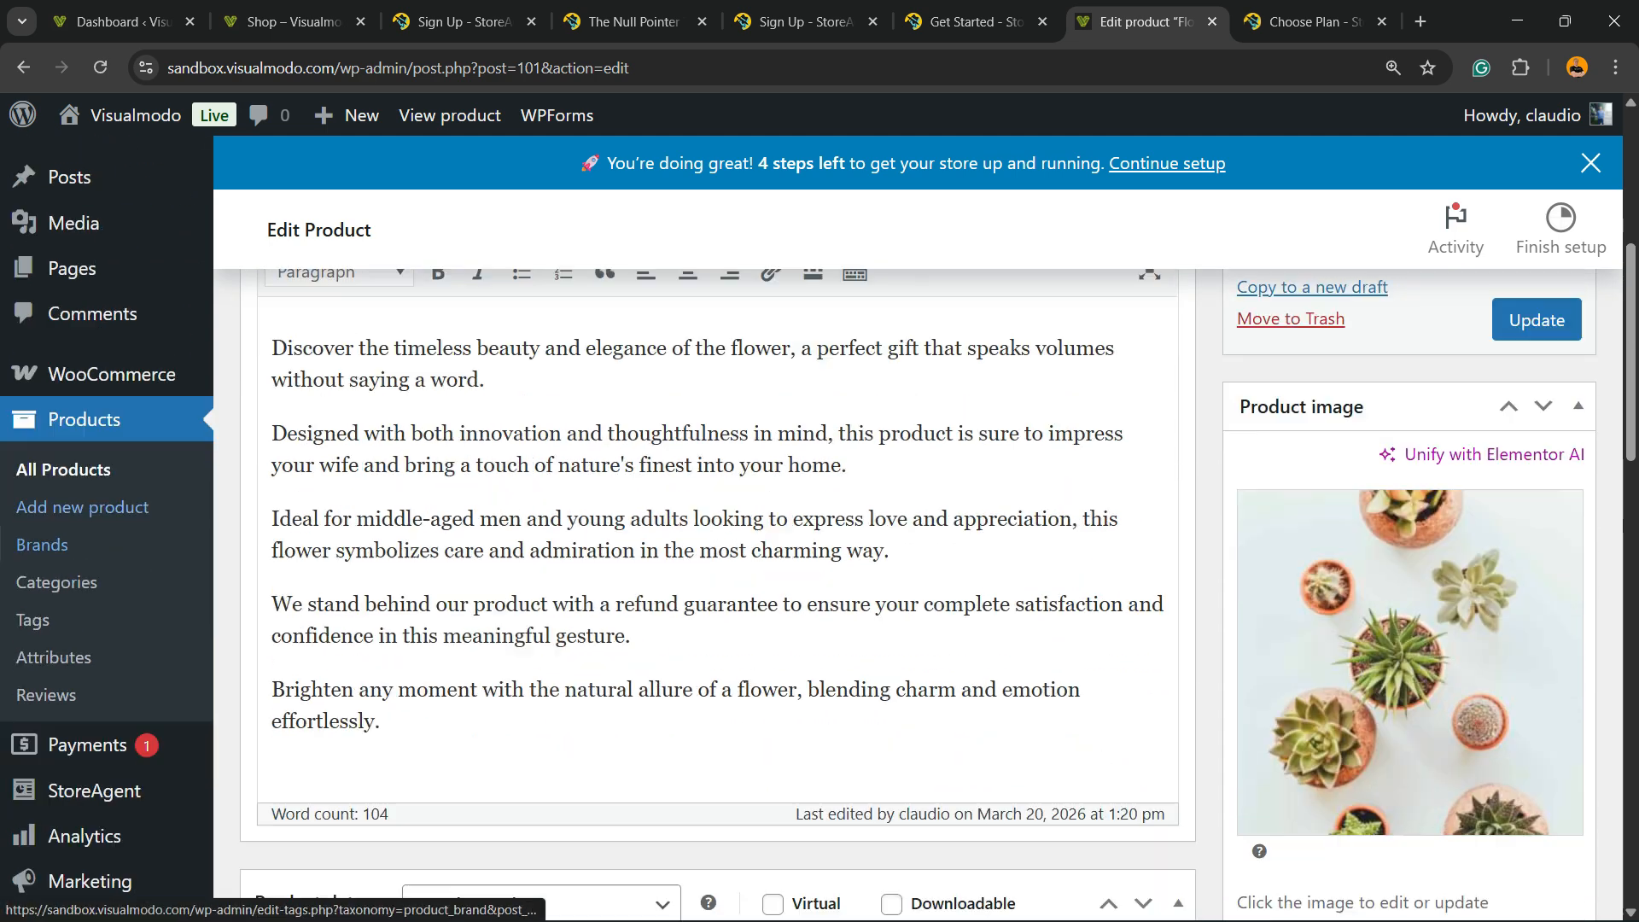
{"action": "scroll", "coordinate": [76, 581], "scroll_direction": "down", "scroll_amount": 2}
Open the StoreAgent dashboard in the WordPress admin and look over its notifications area
{"action": "mouse_move", "coordinate": [94, 650]}
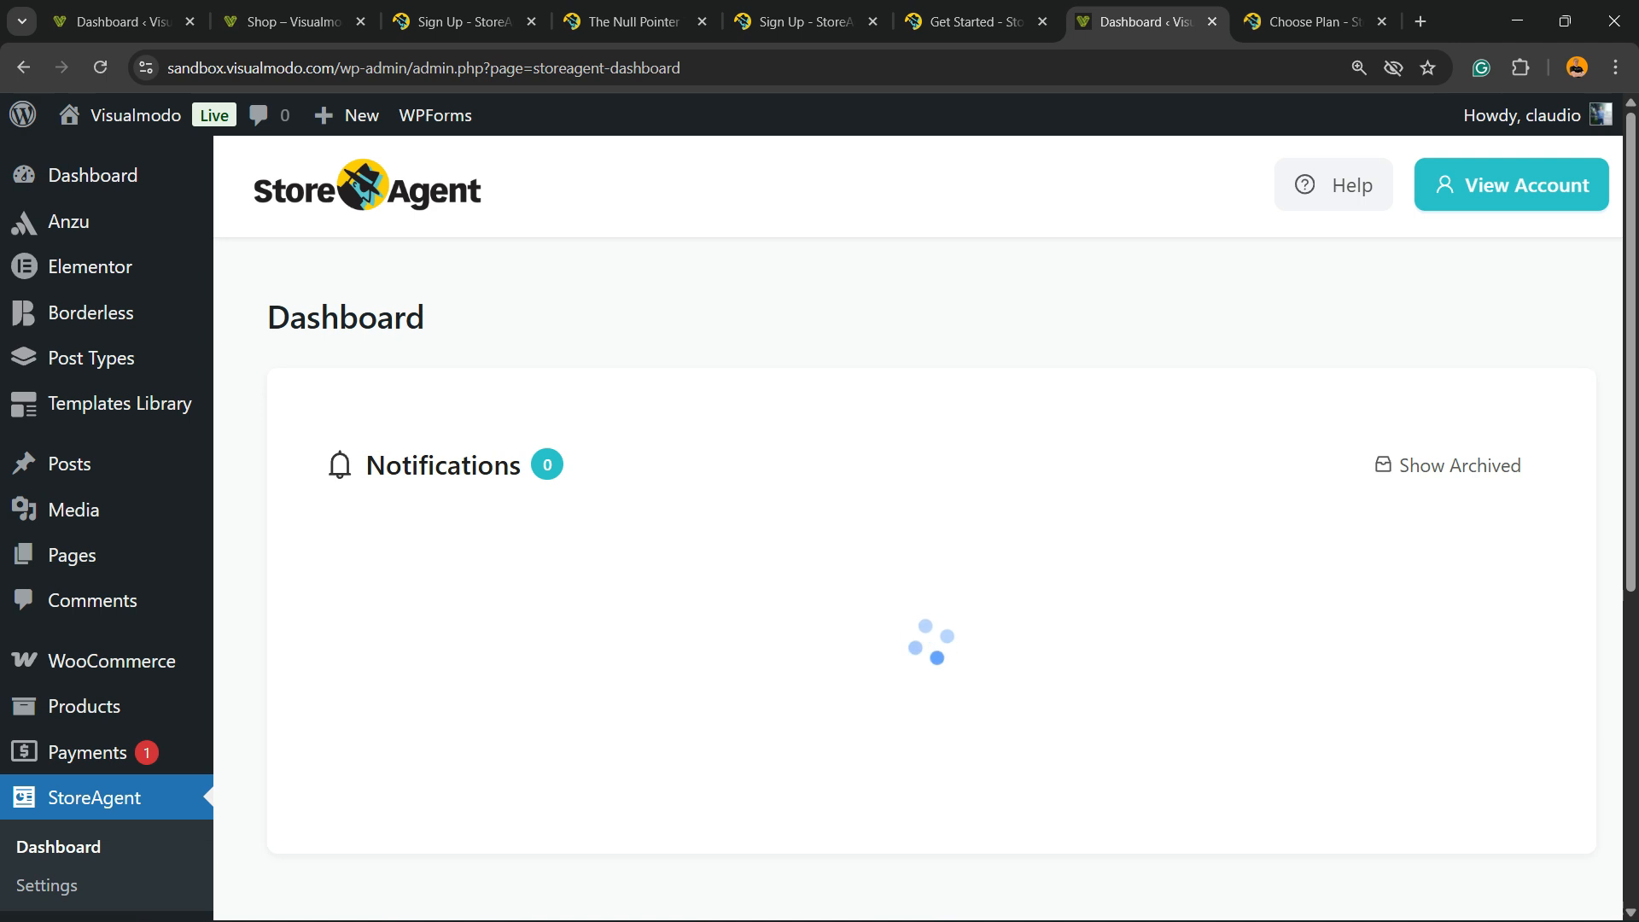
{"action": "scroll", "coordinate": [918, 529], "scroll_direction": "down", "scroll_amount": 5}
{"action": "scroll", "coordinate": [917, 529], "scroll_direction": "up", "scroll_amount": 5}
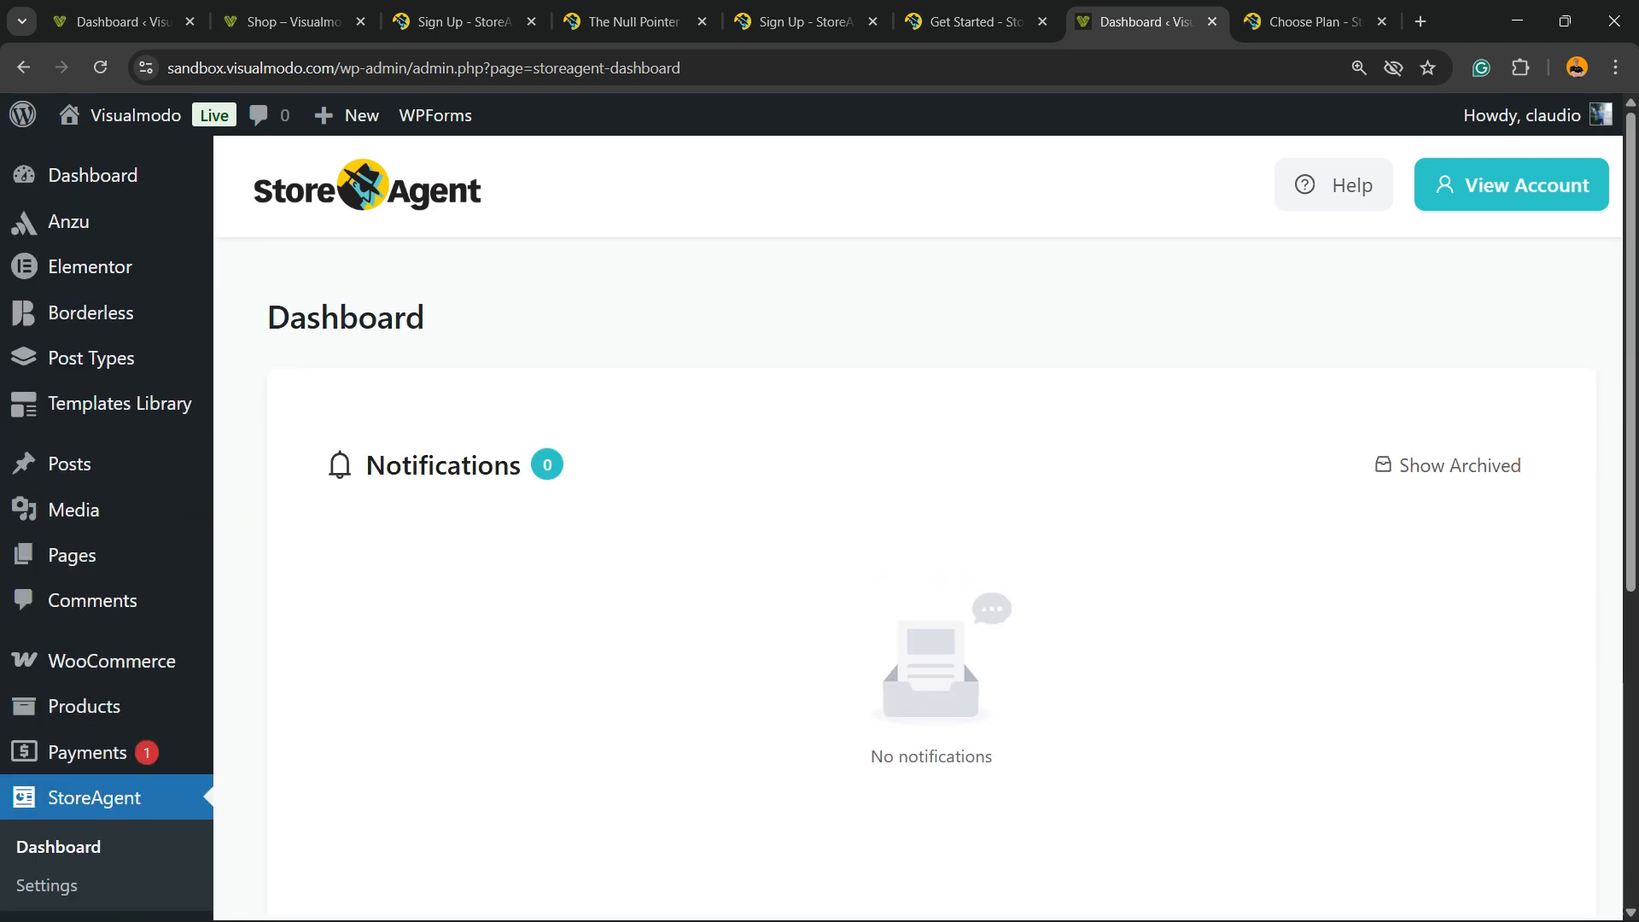
{"action": "key", "text": "ctrl+plus"}
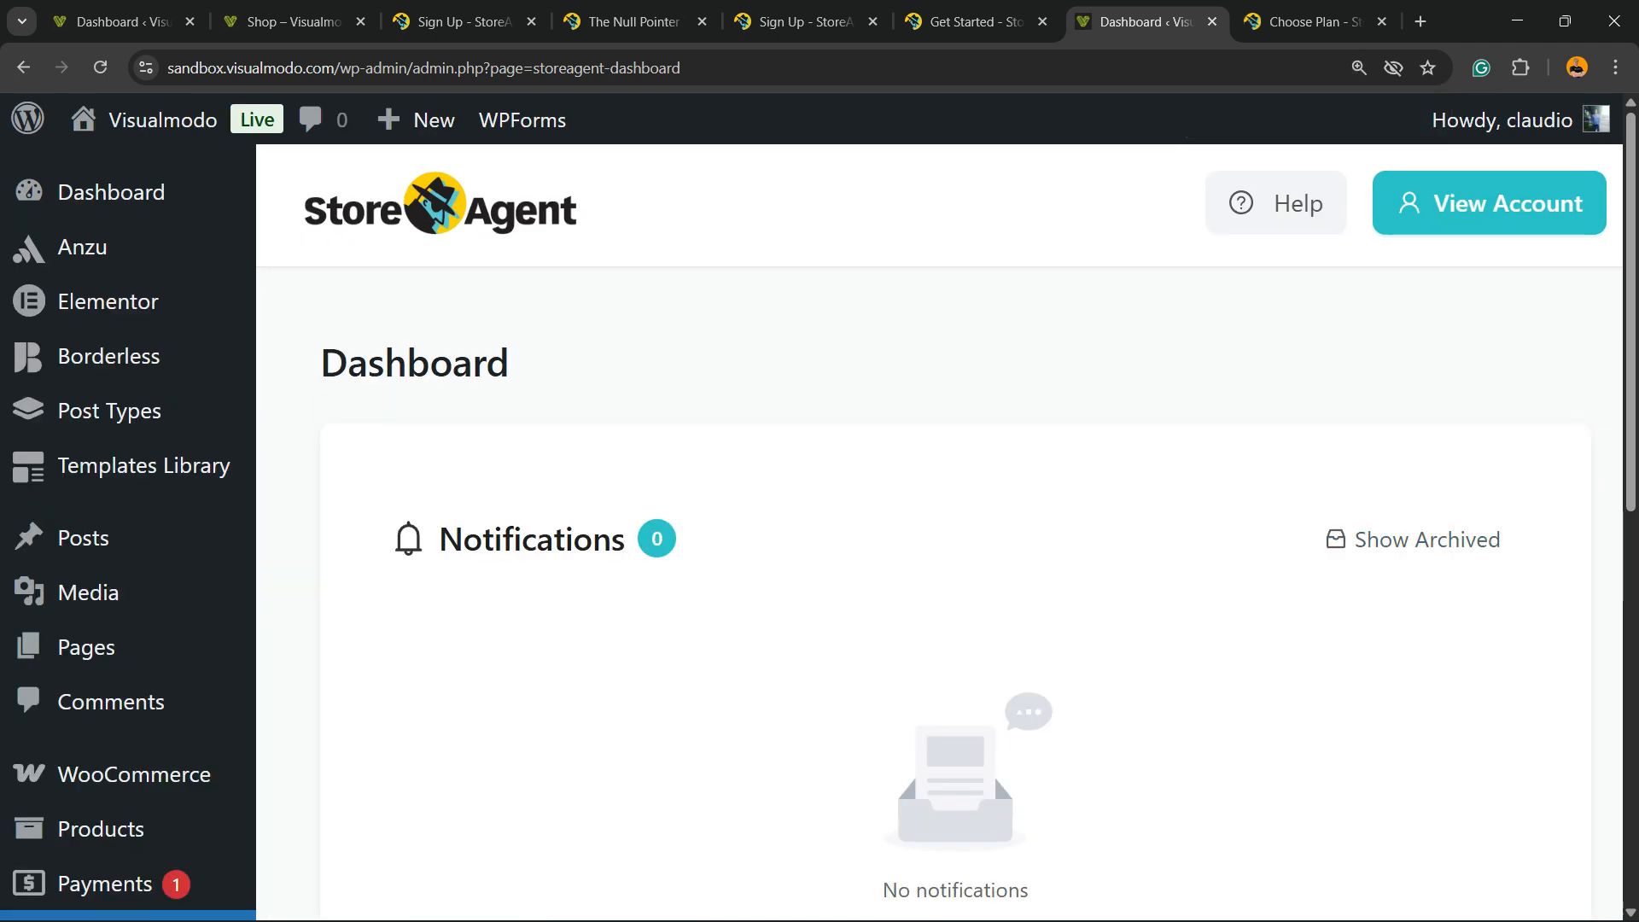
Switch to the StoreAgent account website and view the connected sites in My Account
{"action": "left_click", "coordinate": [465, 23]}
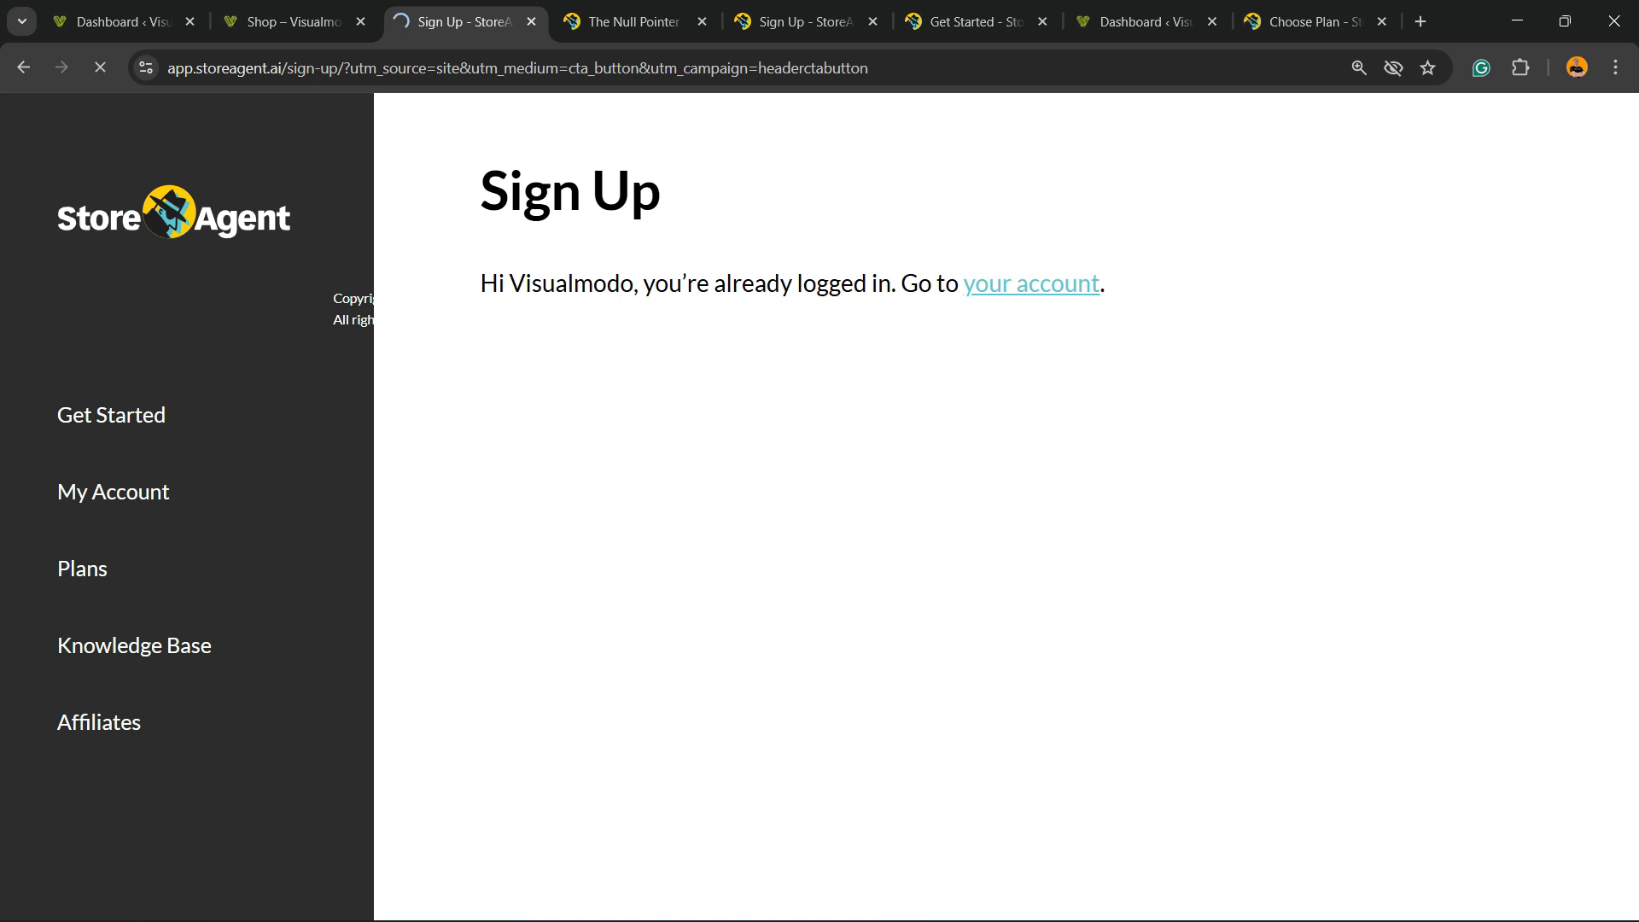
{"action": "left_click", "coordinate": [113, 492]}
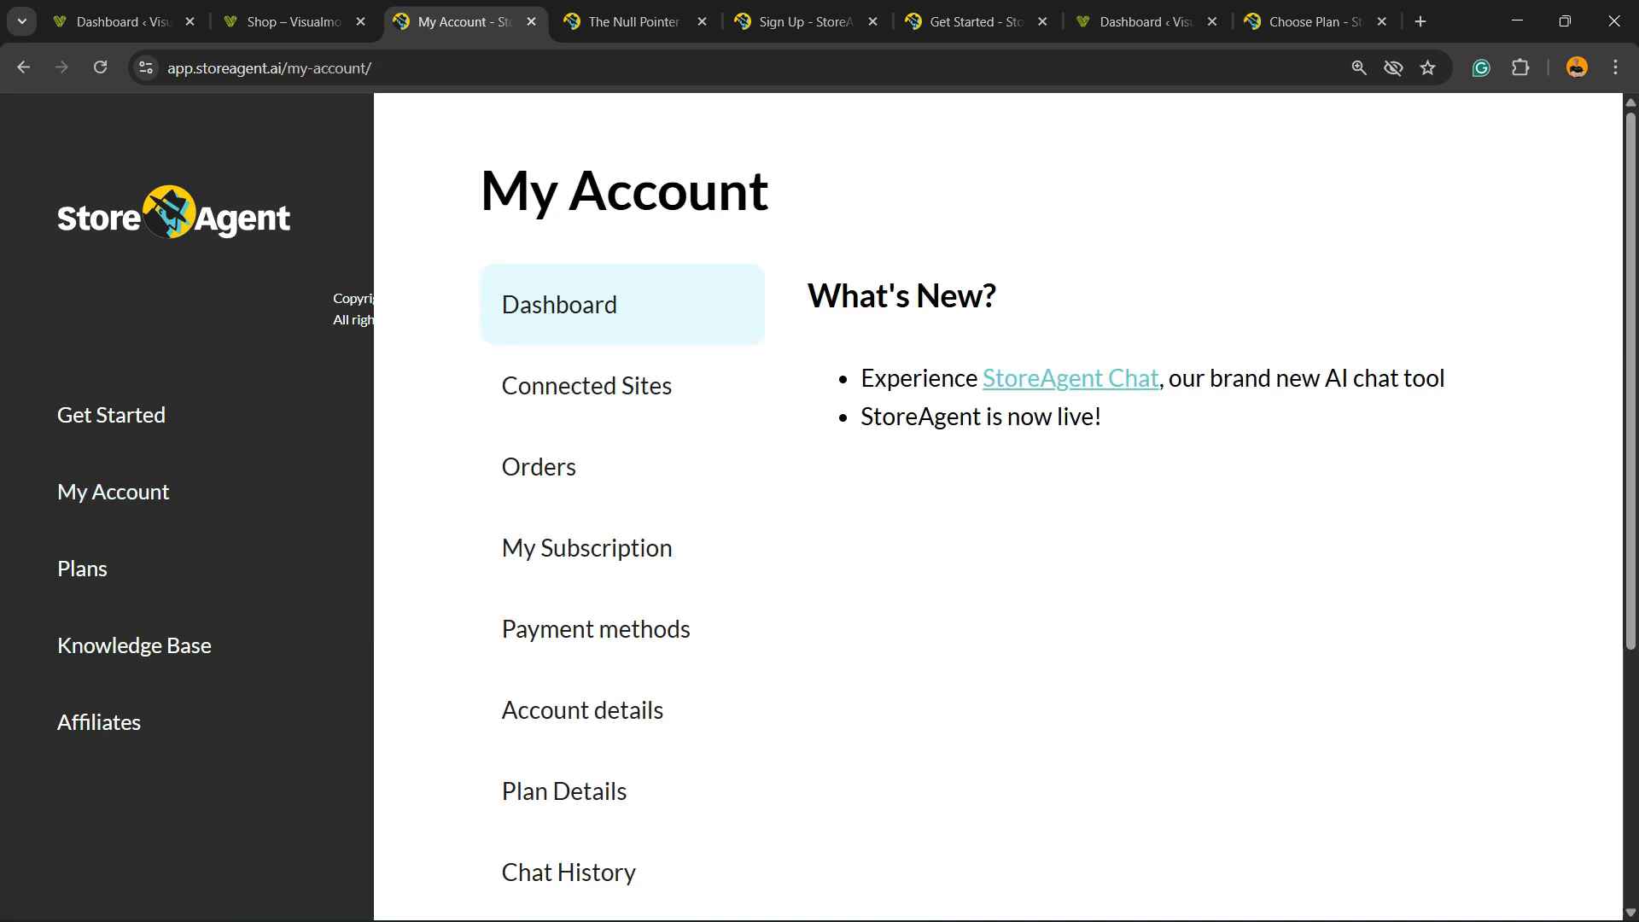
{"action": "left_click", "coordinate": [587, 386]}
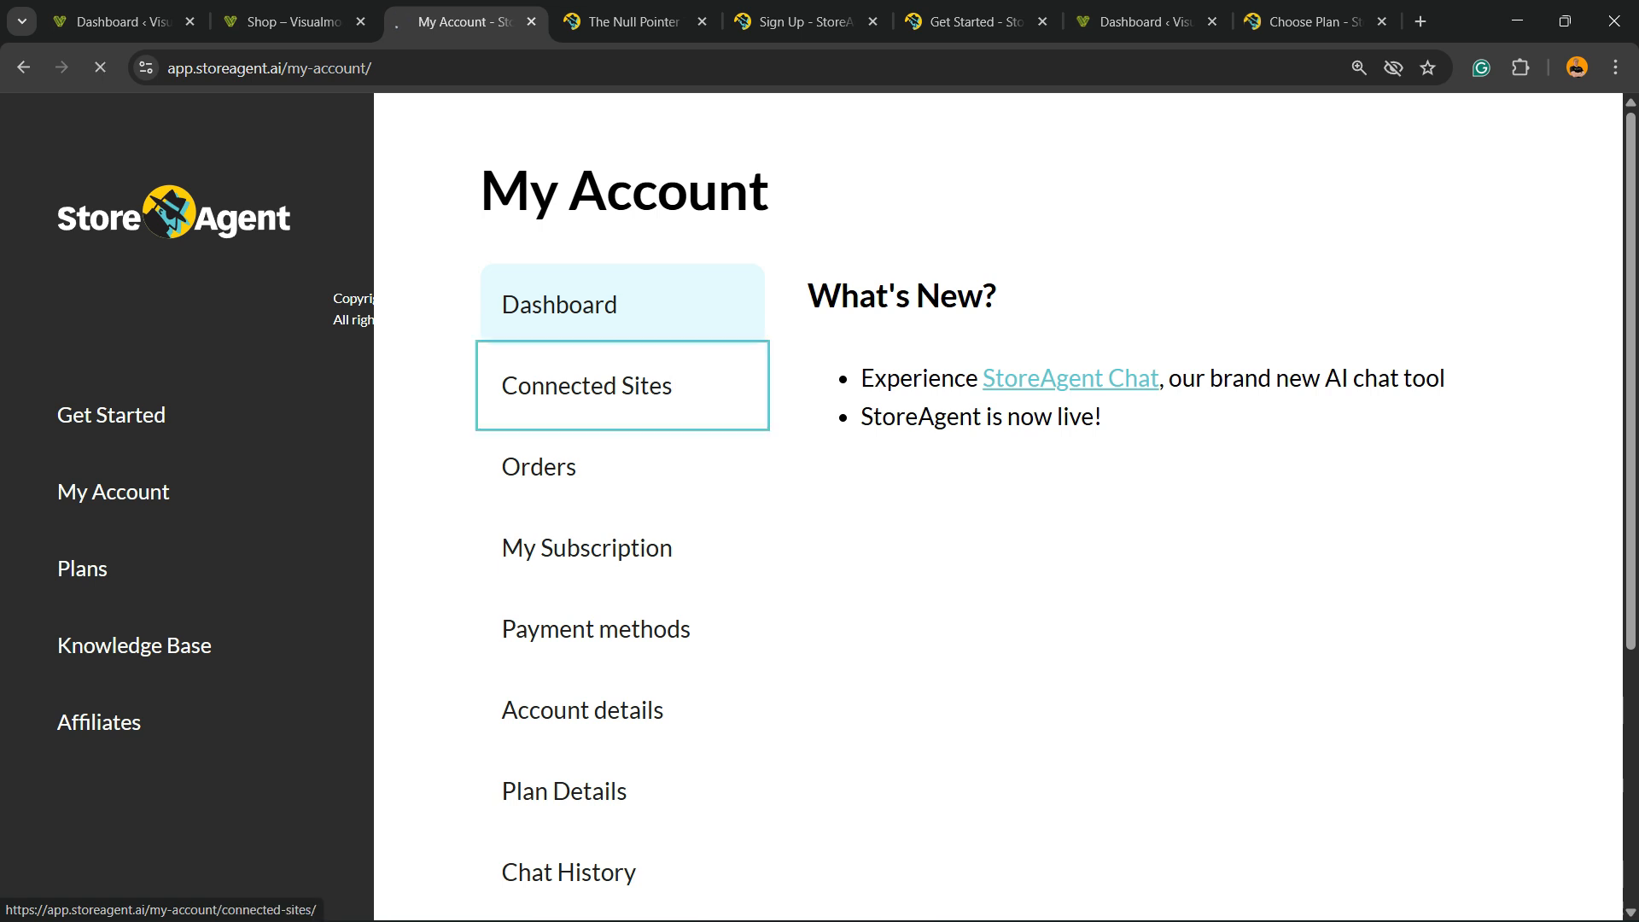
{"action": "scroll", "coordinate": [581, 367], "scroll_direction": "down", "scroll_amount": 2}
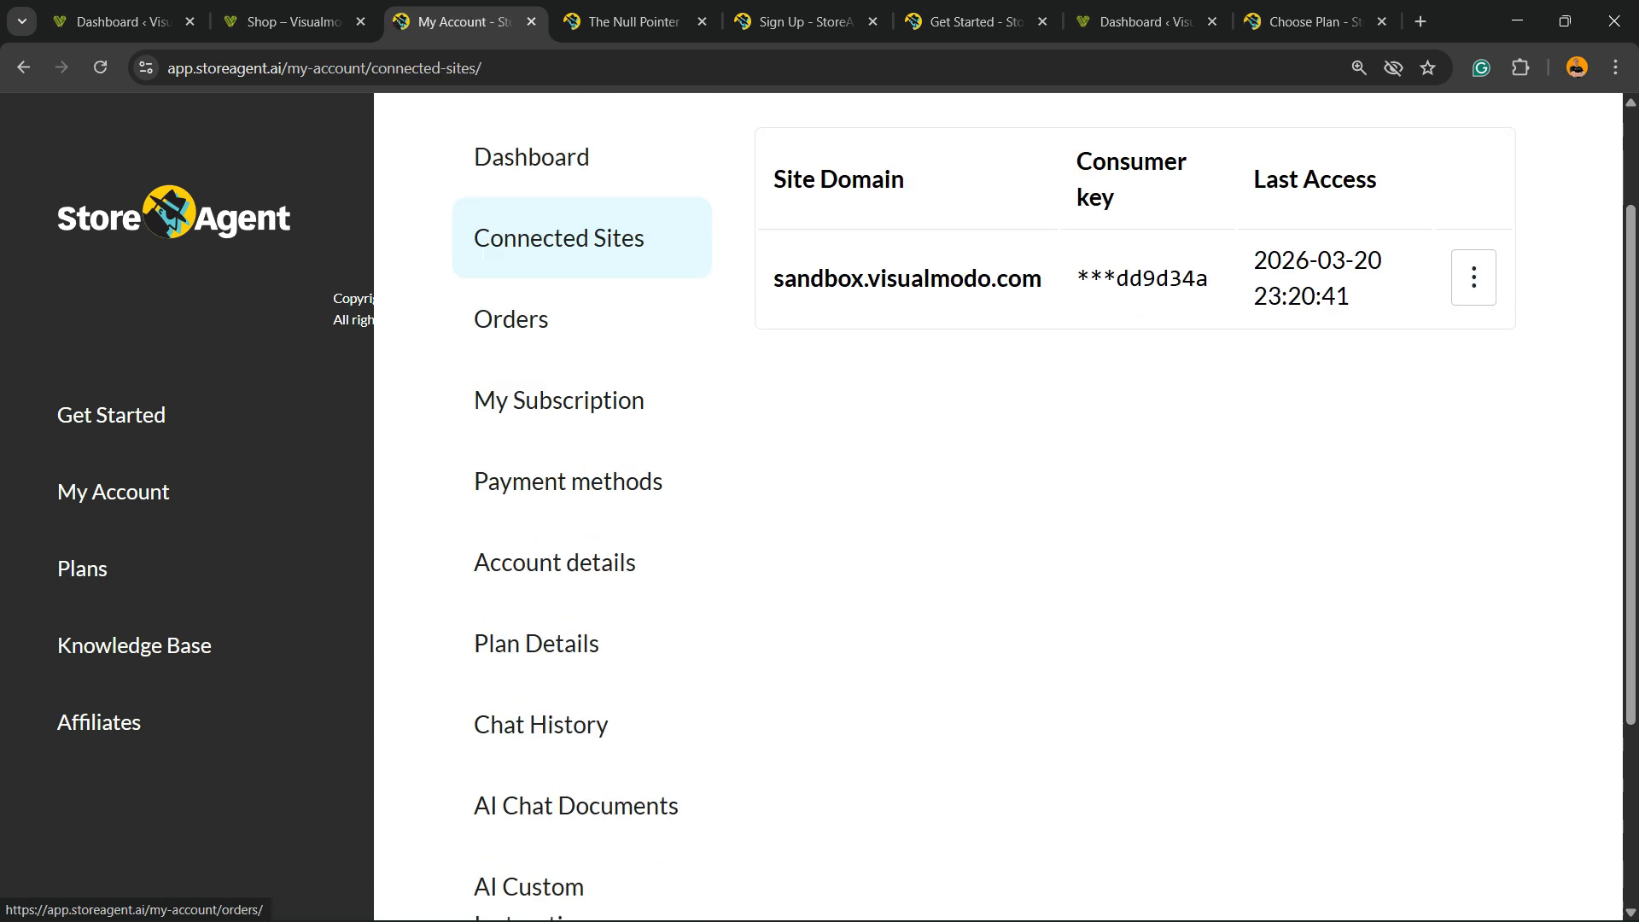
{"action": "scroll", "coordinate": [564, 341], "scroll_direction": "down", "scroll_amount": 1}
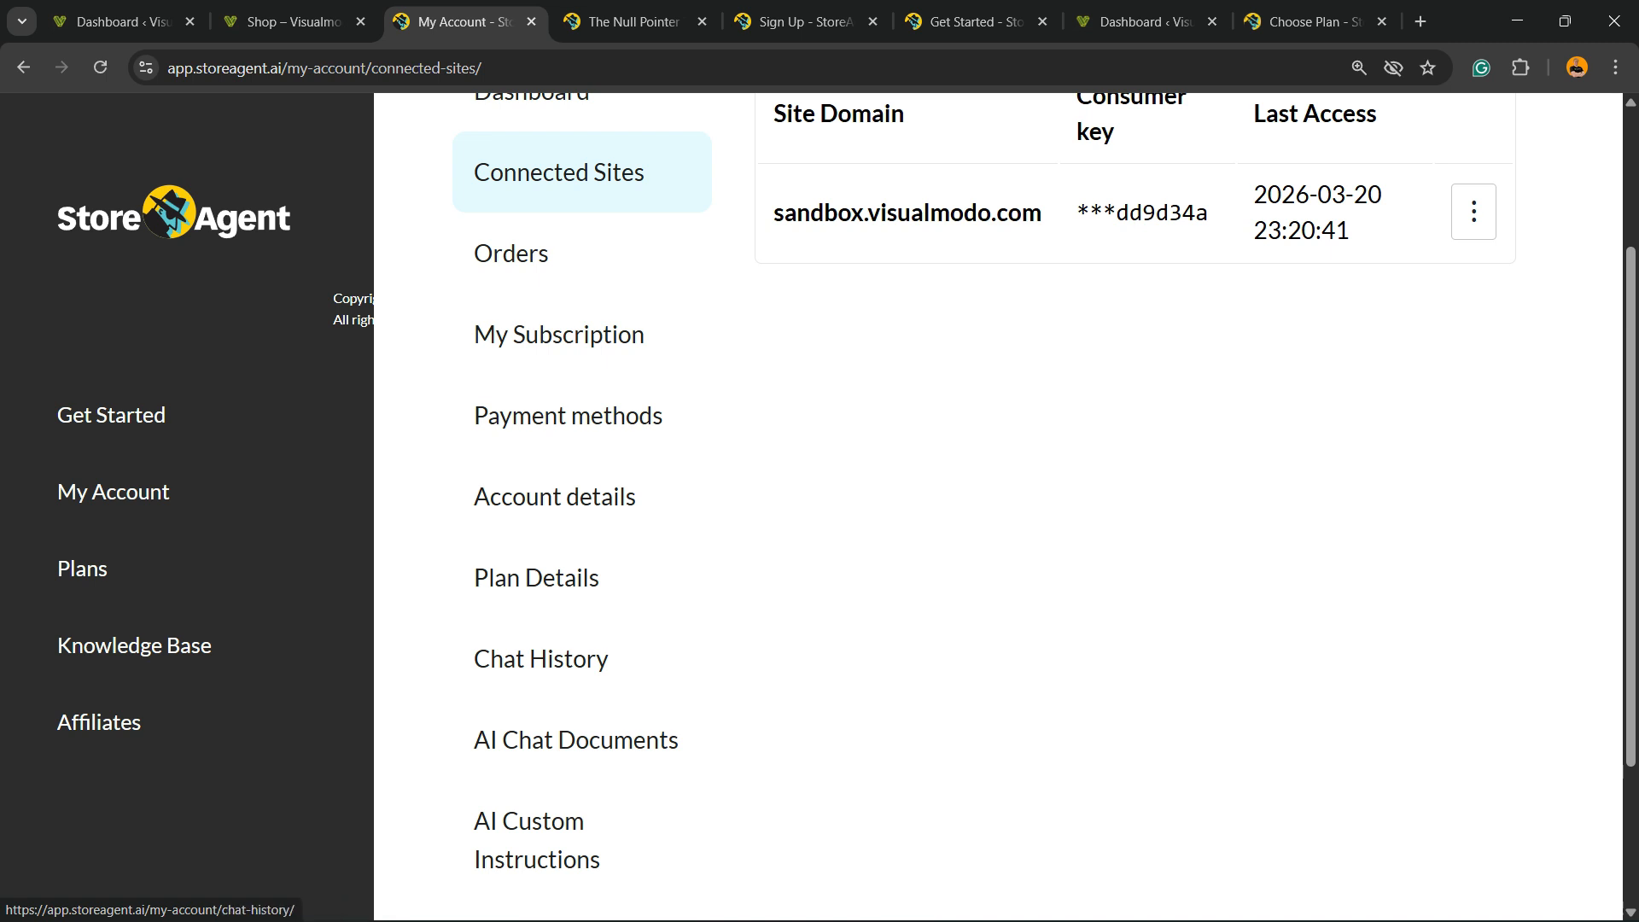
View the chat history page of the StoreAgent account
{"action": "left_click", "coordinate": [541, 659]}
{"action": "scroll", "coordinate": [540, 659], "scroll_direction": "up", "scroll_amount": 3}
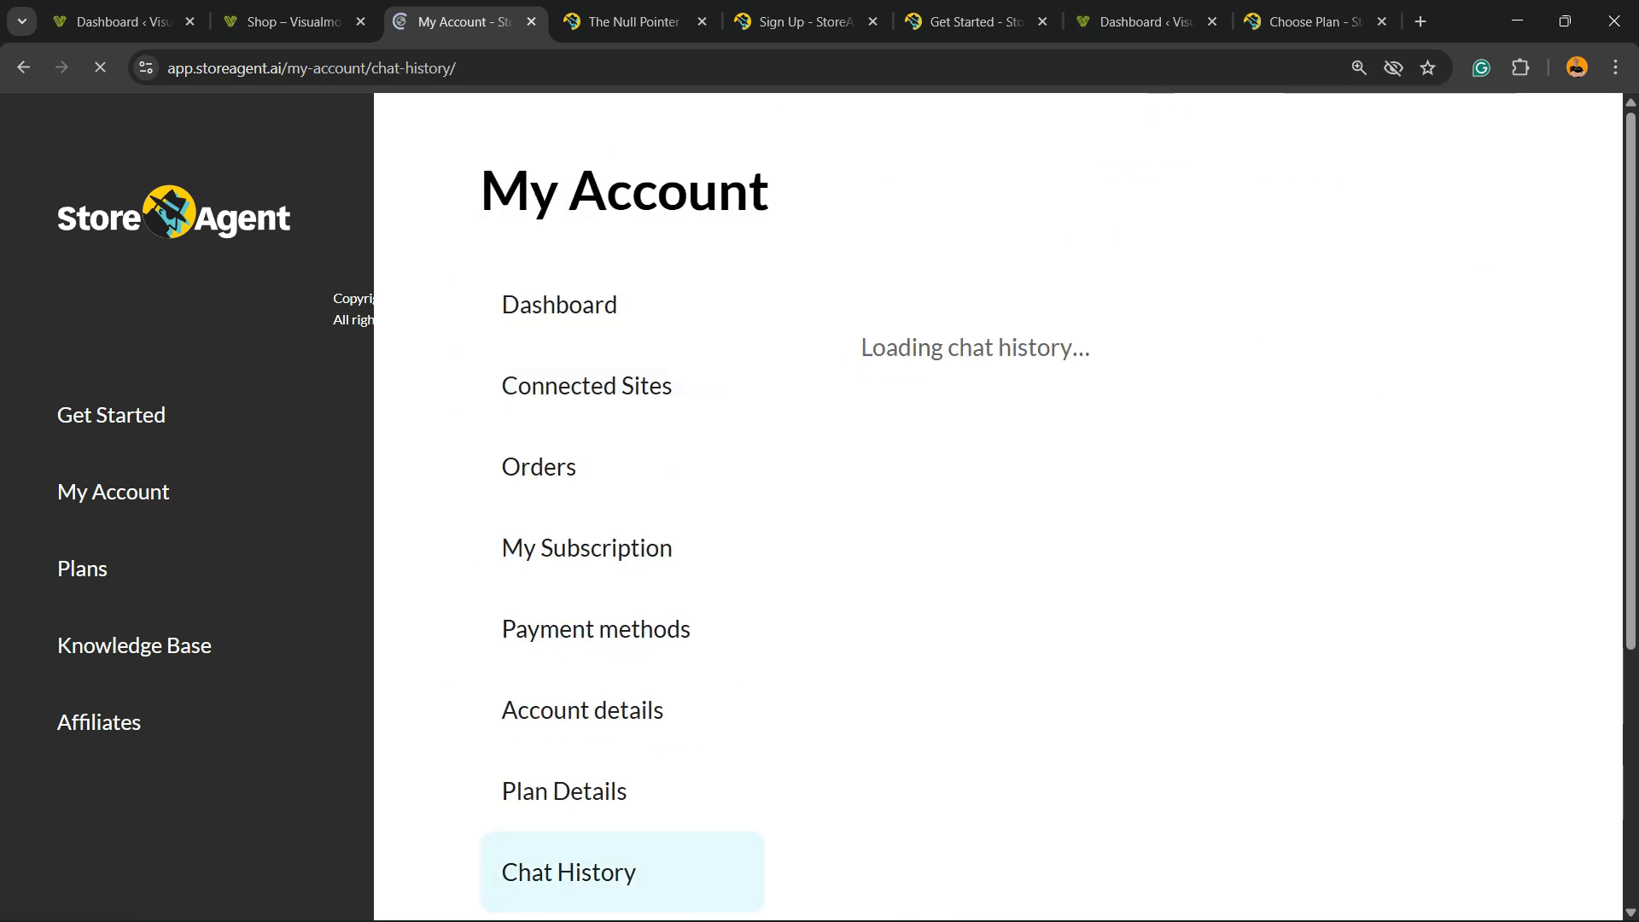
{"action": "scroll", "coordinate": [581, 508], "scroll_direction": "down", "scroll_amount": 3}
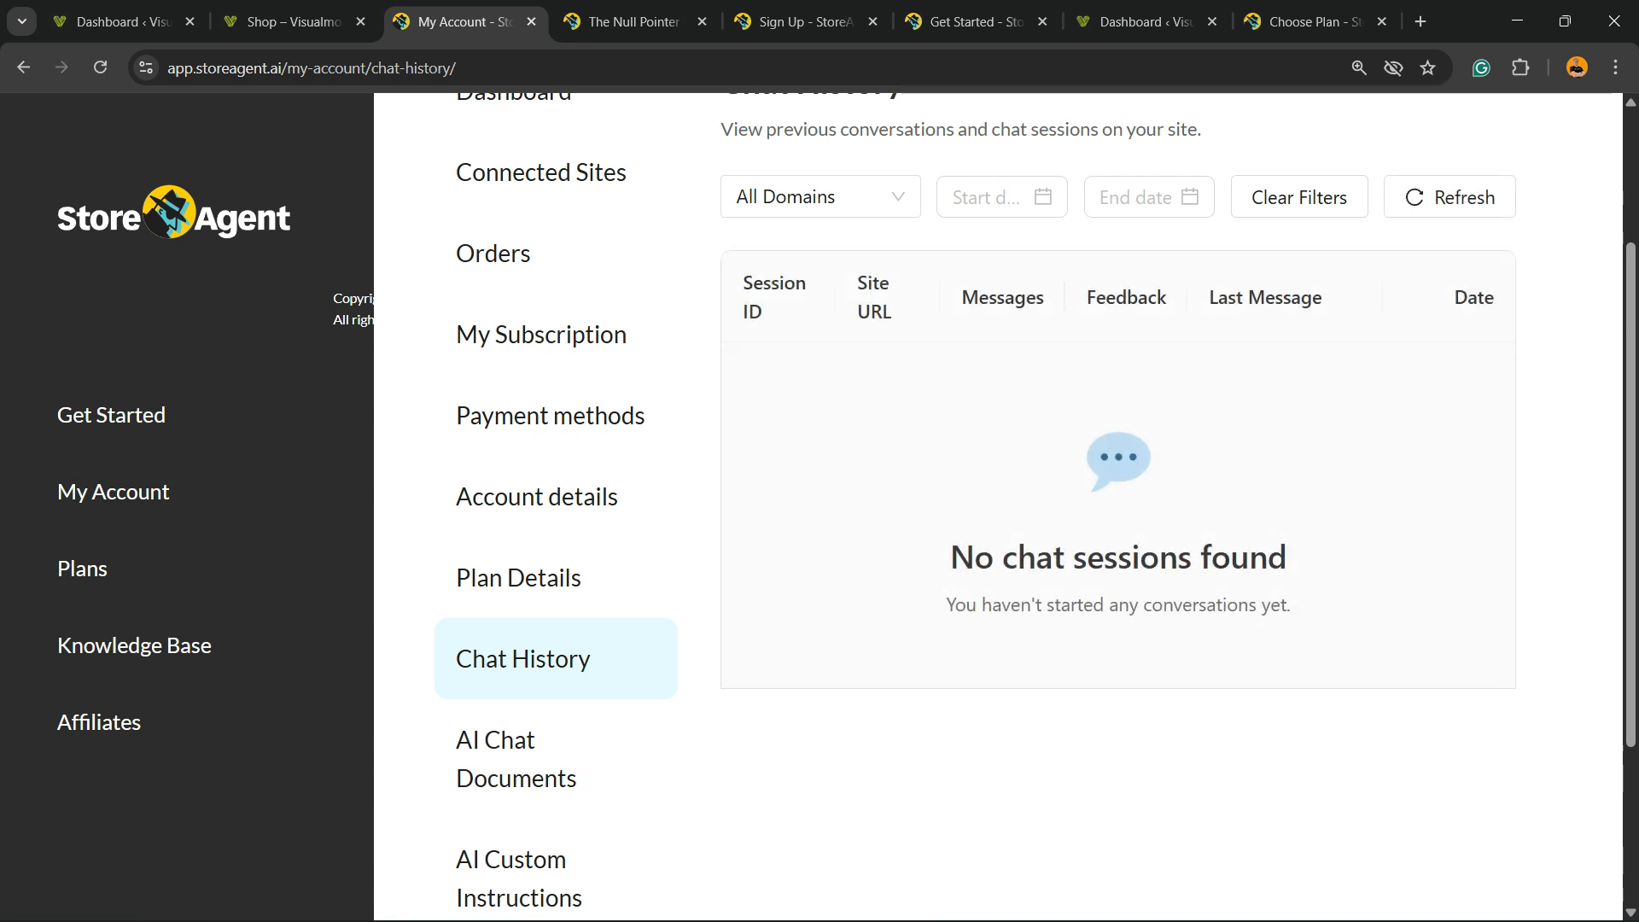
{"action": "scroll", "coordinate": [999, 504], "scroll_direction": "down", "scroll_amount": 2}
Look over the AI Chat Documents upload page and open the AI Custom Instructions page
{"action": "left_click", "coordinate": [517, 547]}
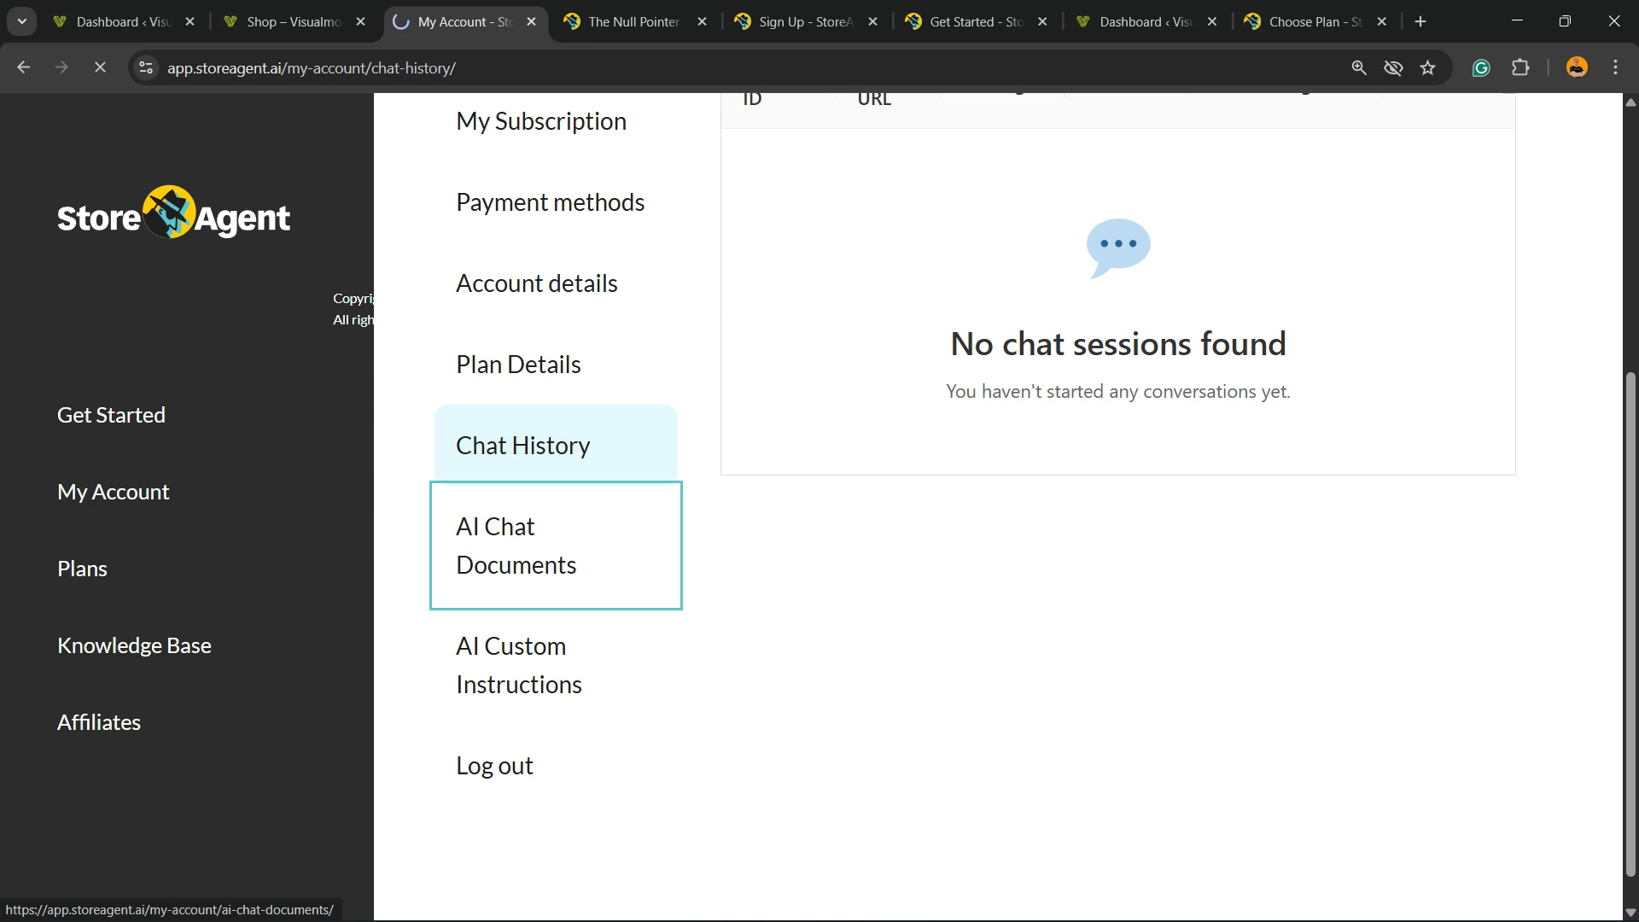
{"action": "scroll", "coordinate": [999, 546], "scroll_direction": "up", "scroll_amount": 1}
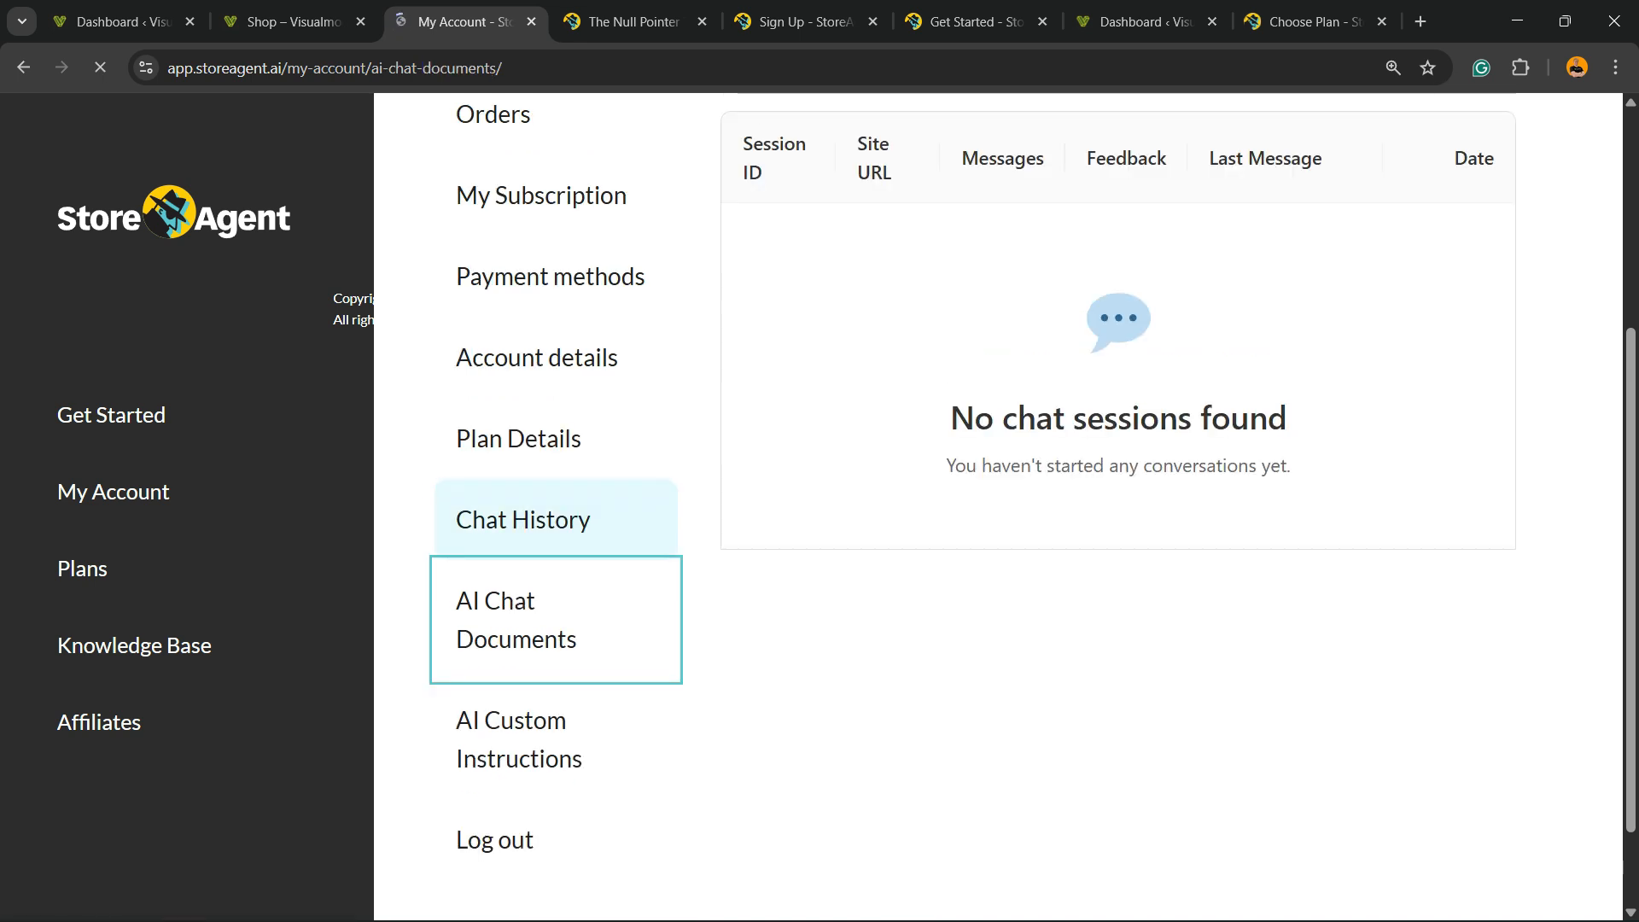
{"action": "scroll", "coordinate": [1067, 563], "scroll_direction": "down", "scroll_amount": 2}
{"action": "scroll", "coordinate": [999, 546], "scroll_direction": "down", "scroll_amount": 2}
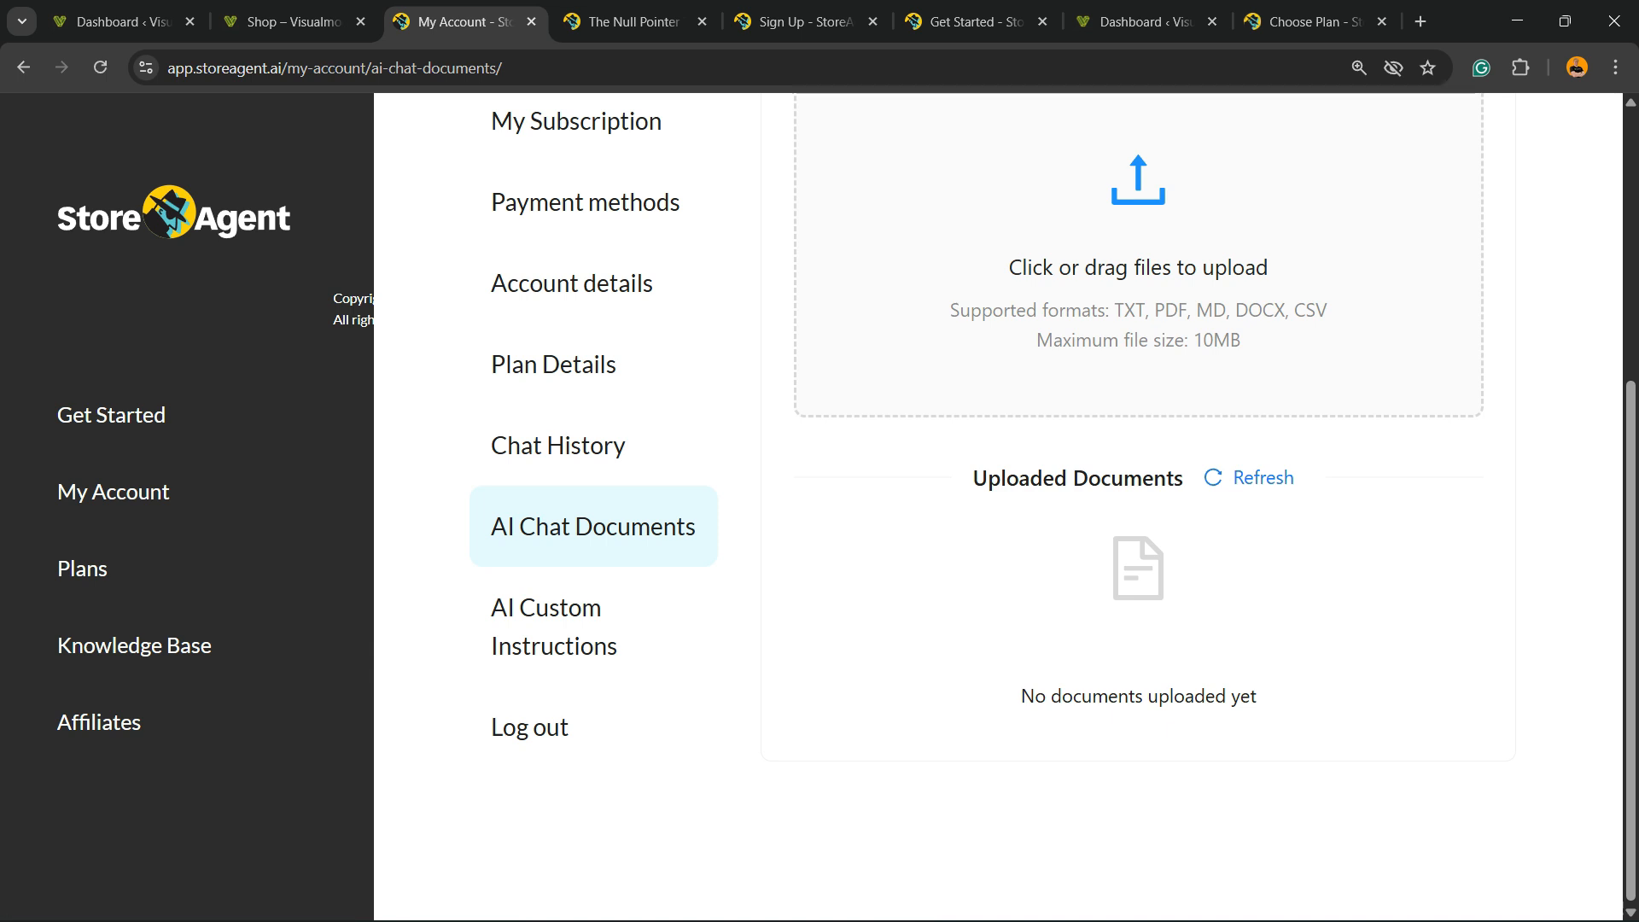
{"action": "left_click", "coordinate": [553, 628]}
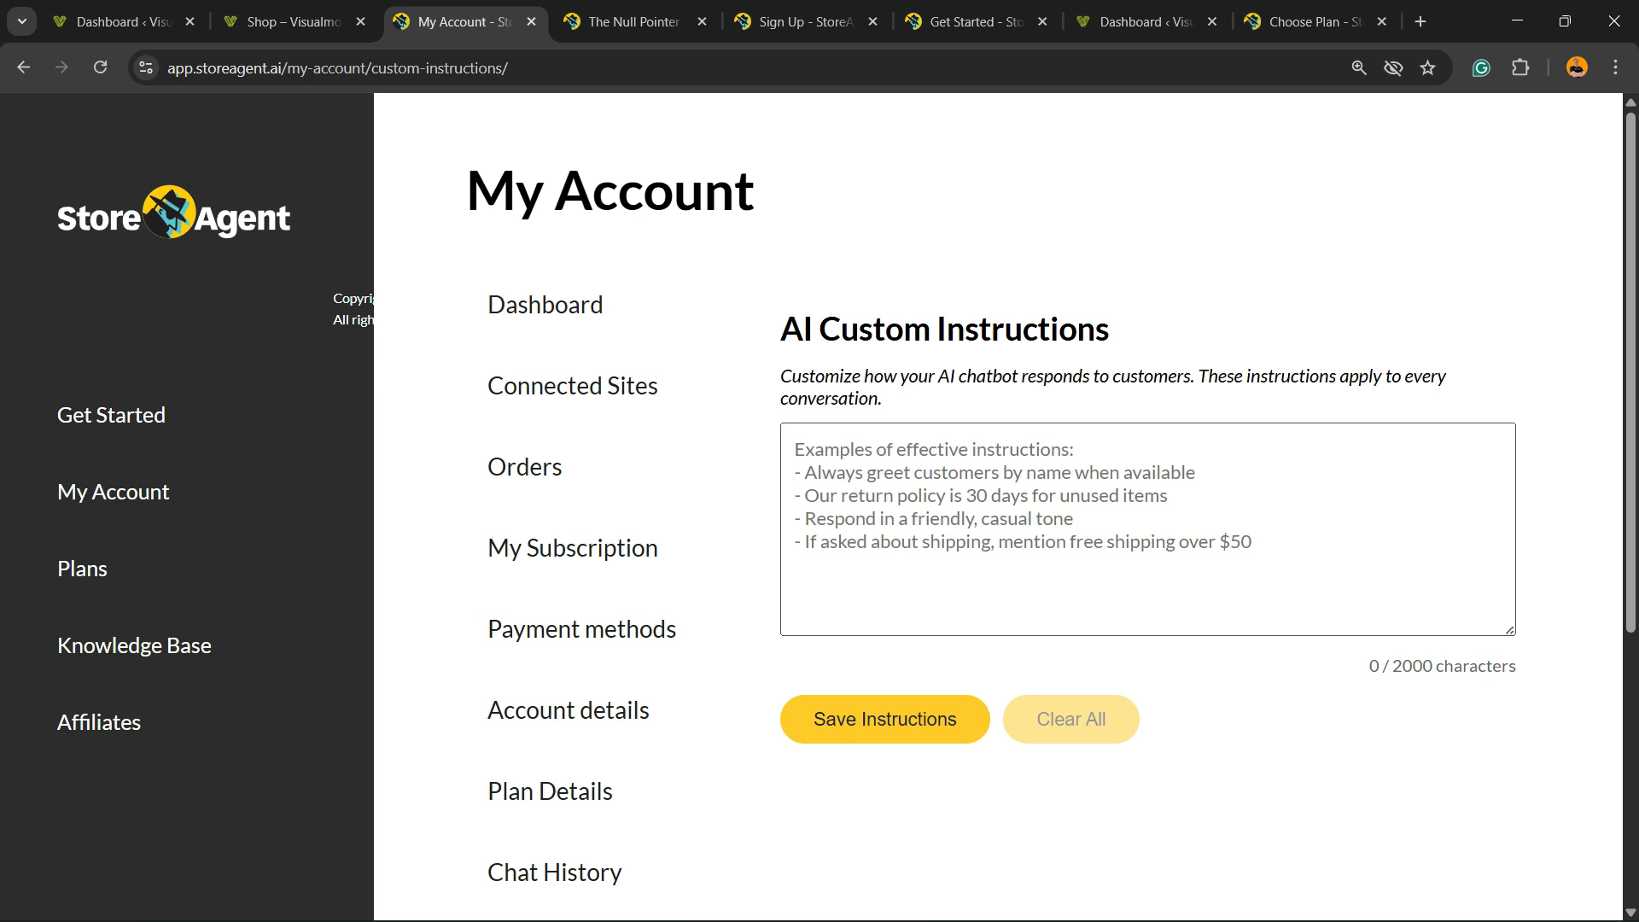
Look over the StoreAgent Knowledge Base articles and return to the AI Custom Instructions page
{"action": "left_click", "coordinate": [1024, 513]}
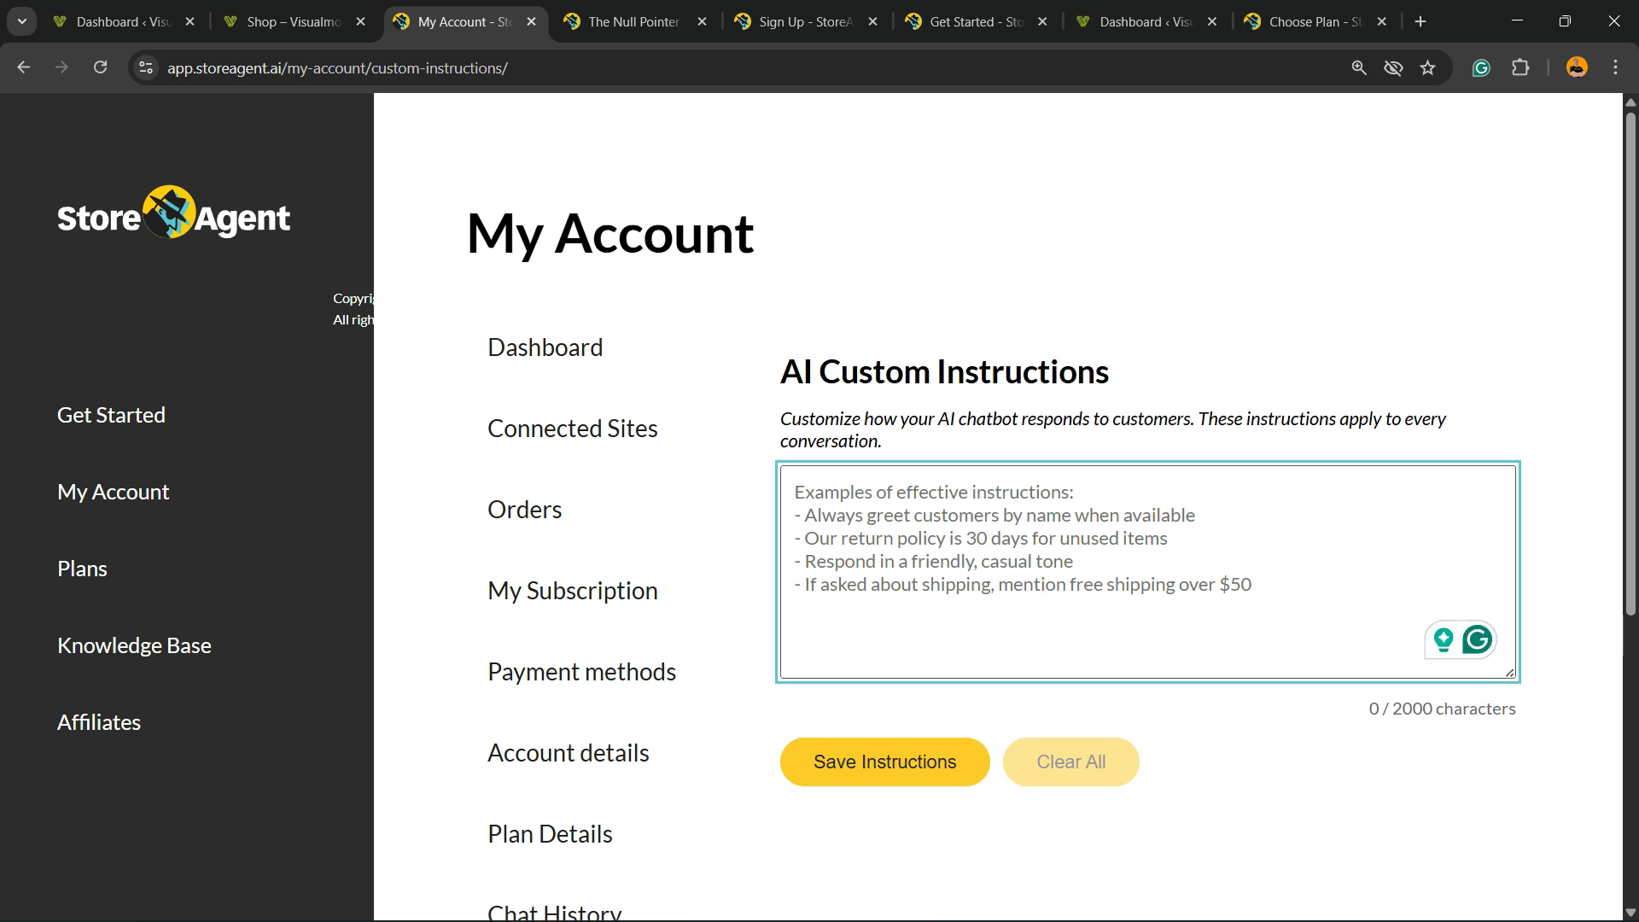
{"action": "scroll", "coordinate": [999, 513], "scroll_direction": "down", "scroll_amount": 3}
{"action": "left_click", "coordinate": [134, 646]}
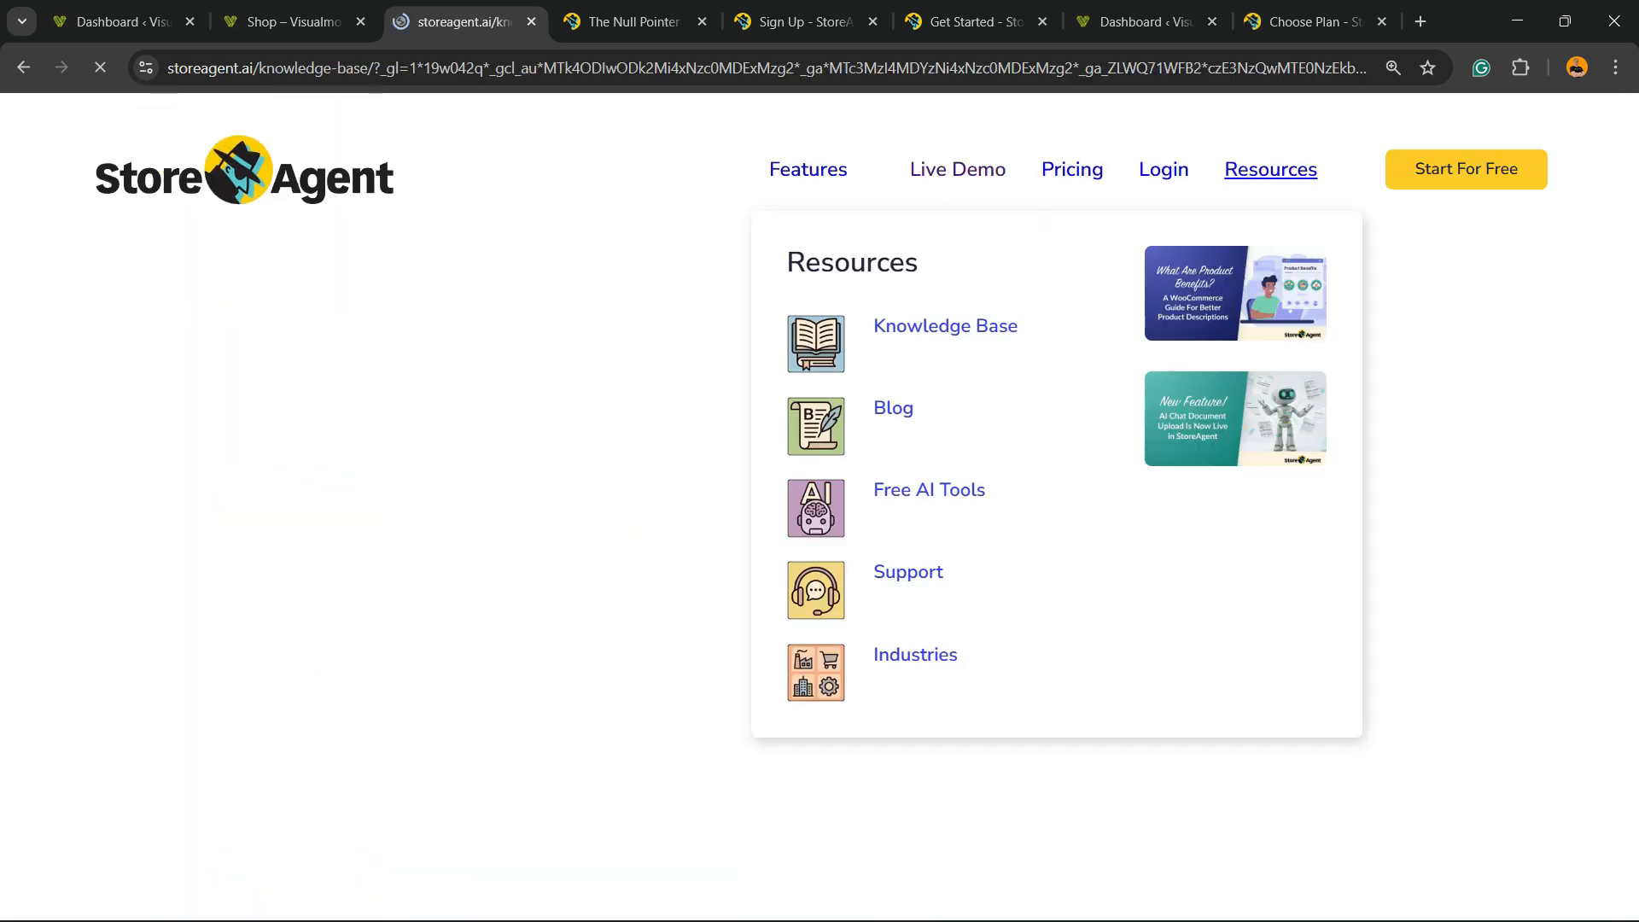
{"action": "scroll", "coordinate": [819, 512], "scroll_direction": "down", "scroll_amount": 10}
{"action": "scroll", "coordinate": [649, 798], "scroll_direction": "down", "scroll_amount": 4}
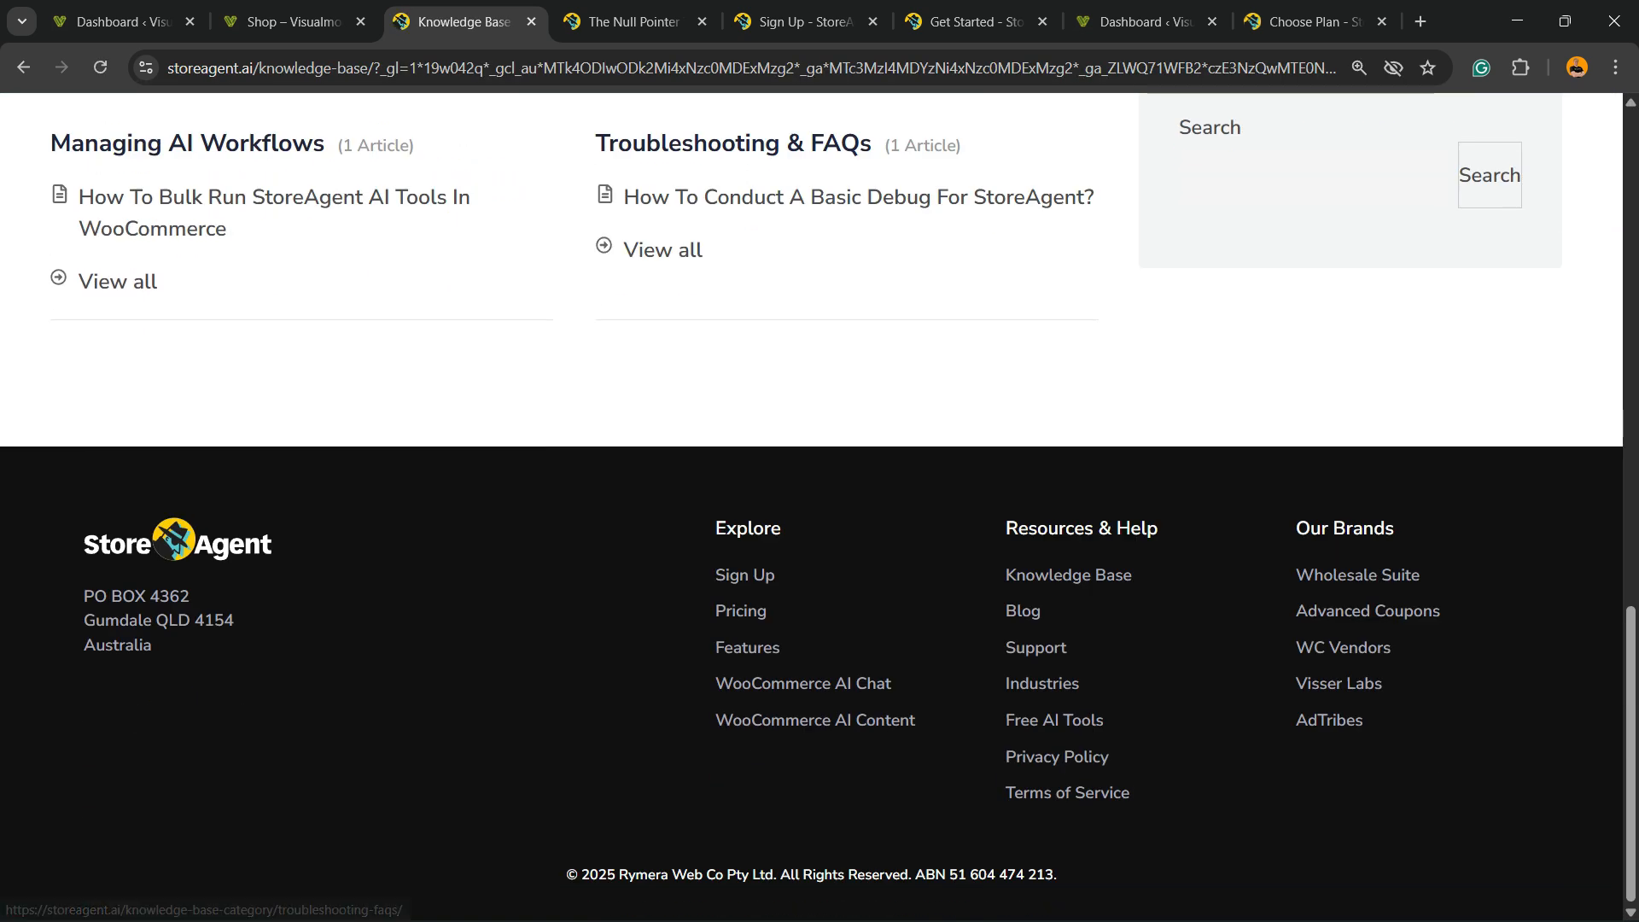
{"action": "scroll", "coordinate": [649, 798], "scroll_direction": "up", "scroll_amount": 15}
{"action": "left_click", "coordinate": [23, 66]}
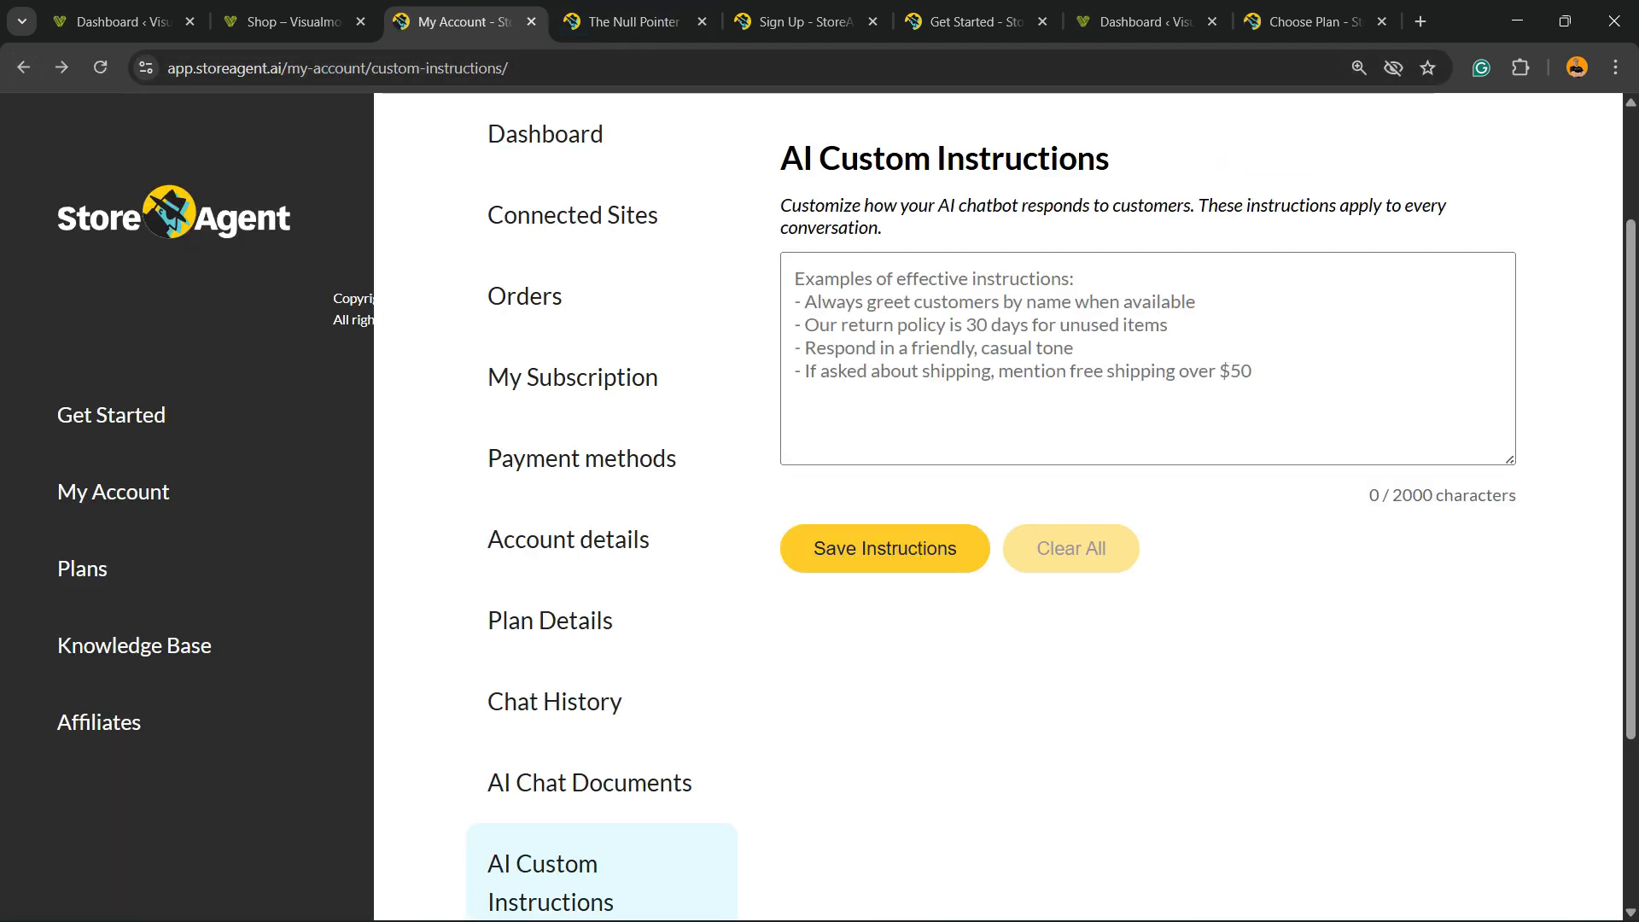
Open the Affiliates page and look over the affiliate registration form
{"action": "left_click", "coordinate": [99, 723]}
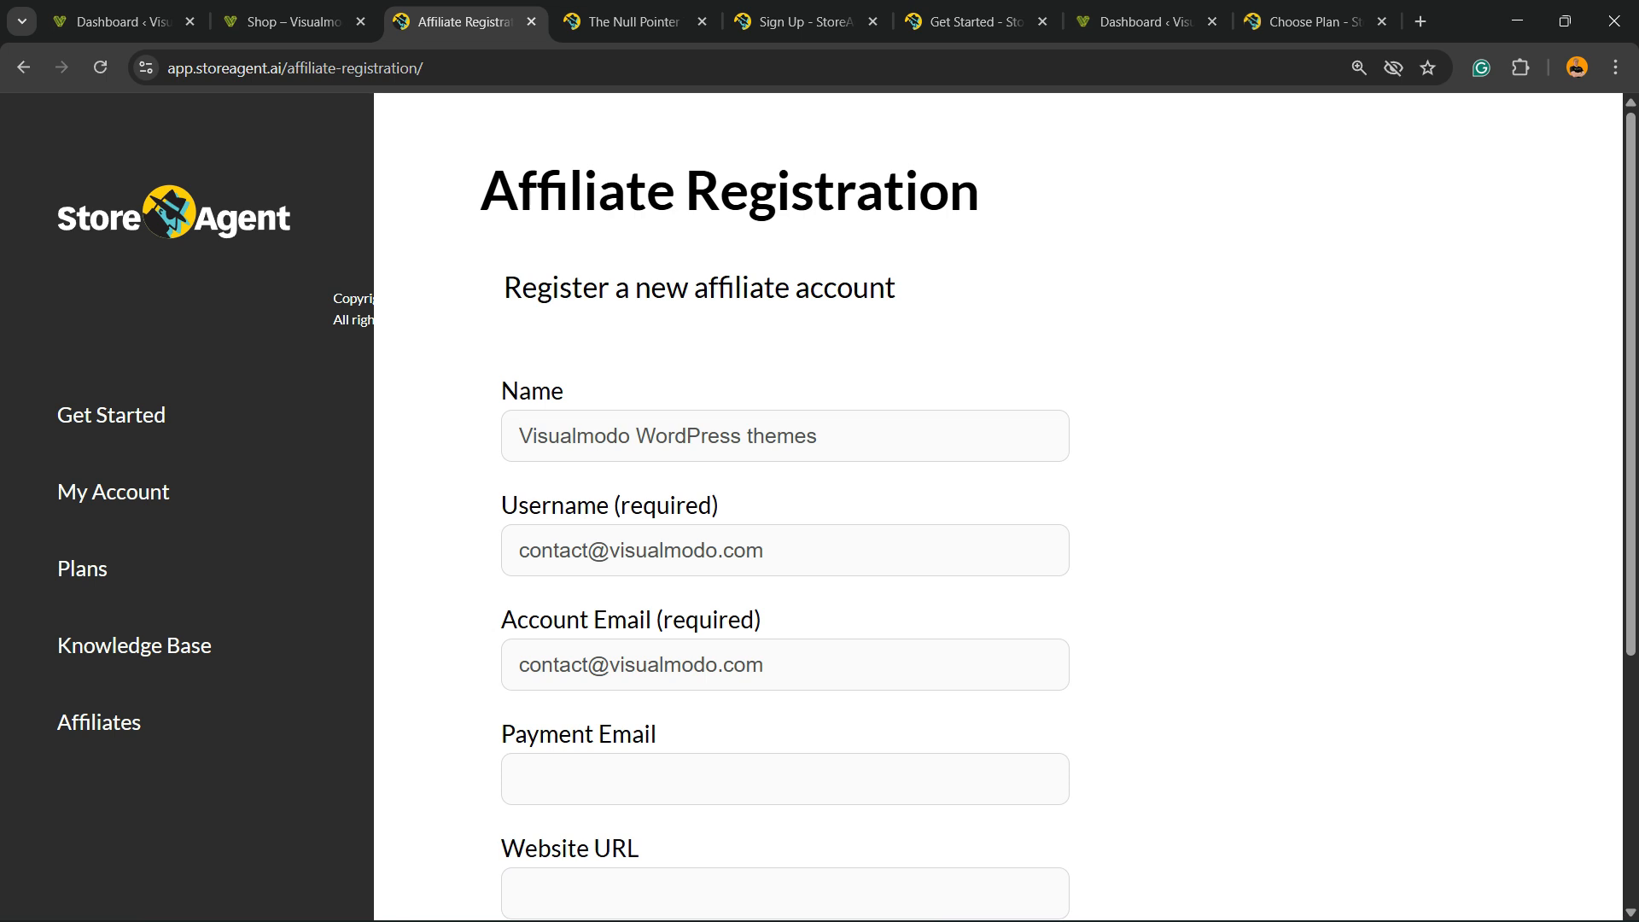
{"action": "scroll", "coordinate": [998, 507], "scroll_direction": "down", "scroll_amount": 4}
{"action": "scroll", "coordinate": [998, 507], "scroll_direction": "up", "scroll_amount": 4}
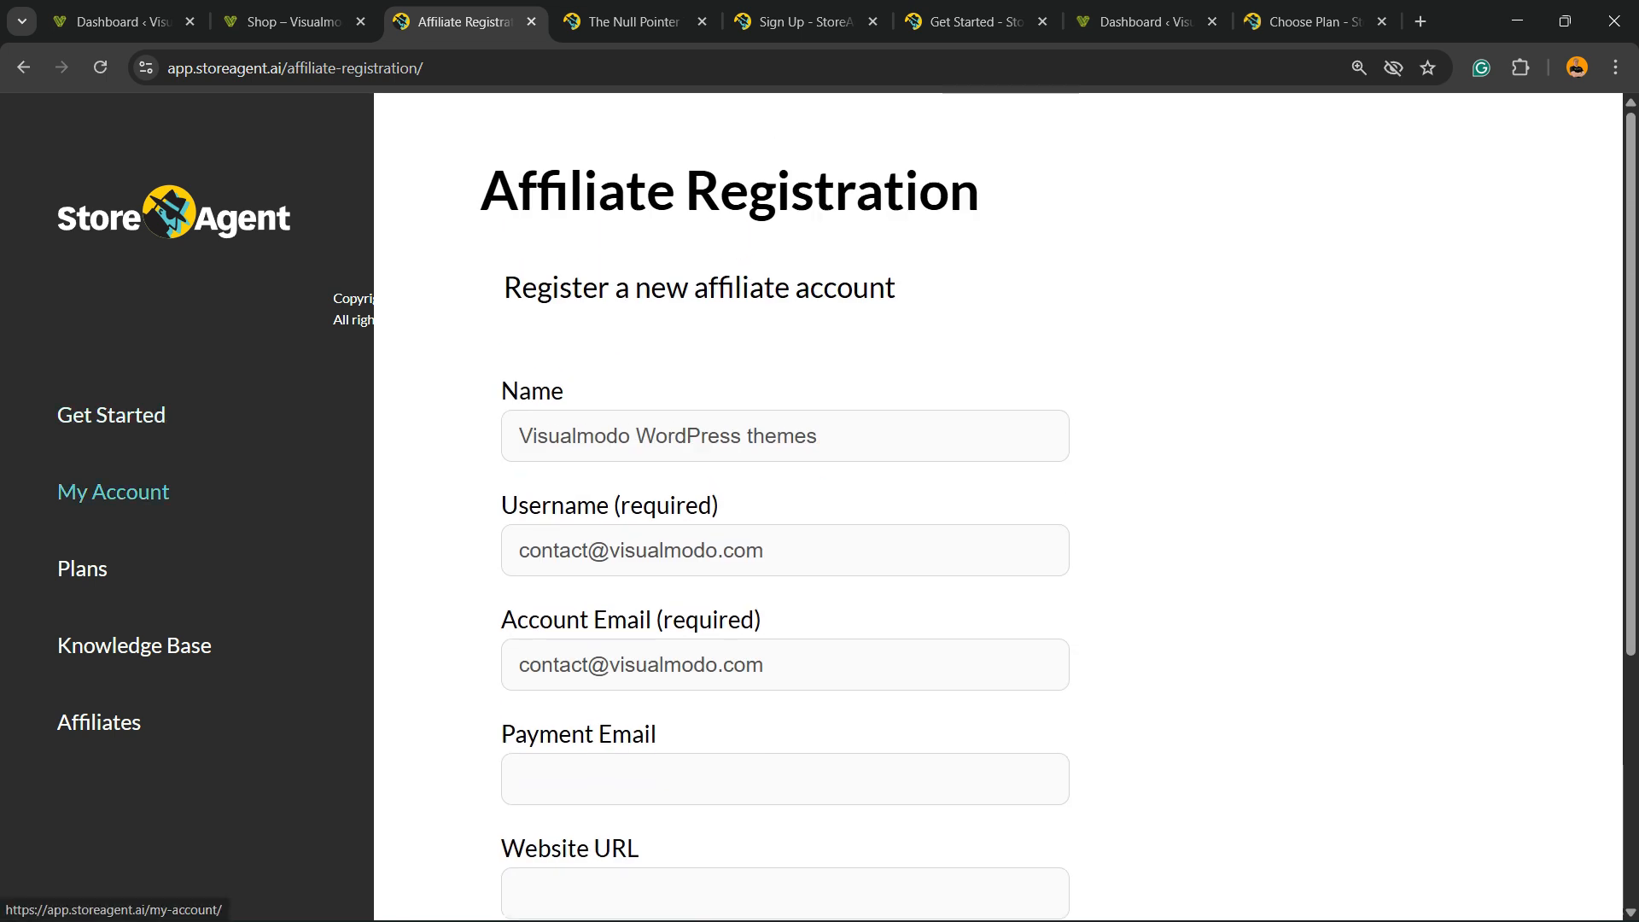
Switch to the open Get Started page and review its instructions for connecting the store and choosing a plan
{"action": "left_click", "coordinate": [632, 21]}
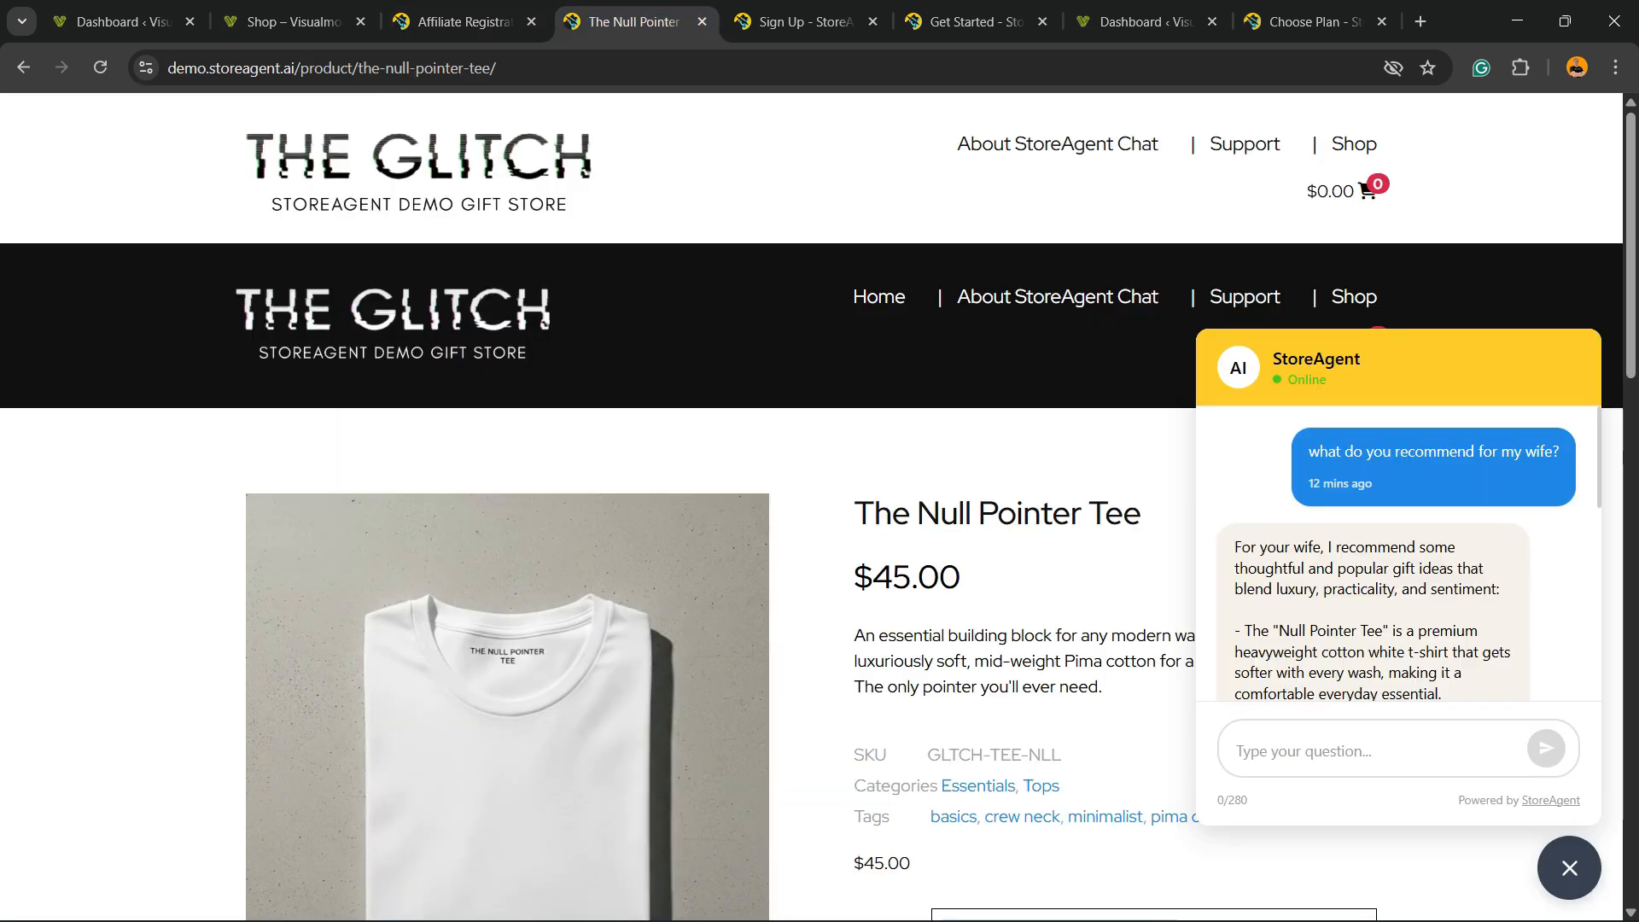
{"action": "left_click", "coordinate": [802, 21]}
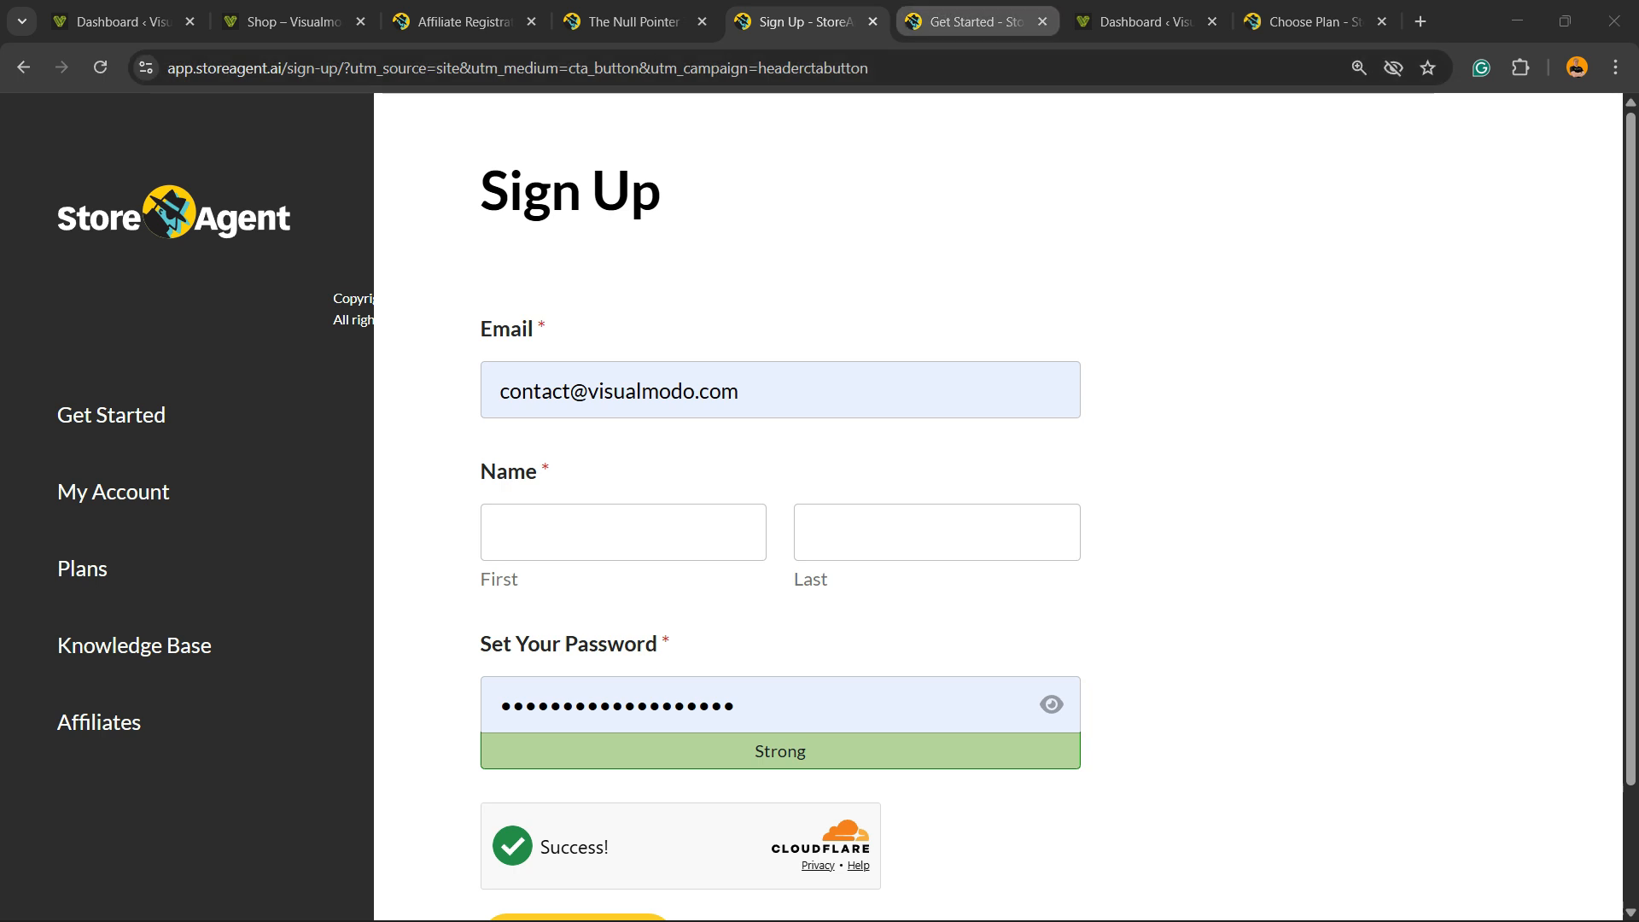
{"action": "left_click", "coordinate": [973, 22]}
{"action": "scroll", "coordinate": [998, 512], "scroll_direction": "down", "scroll_amount": 5}
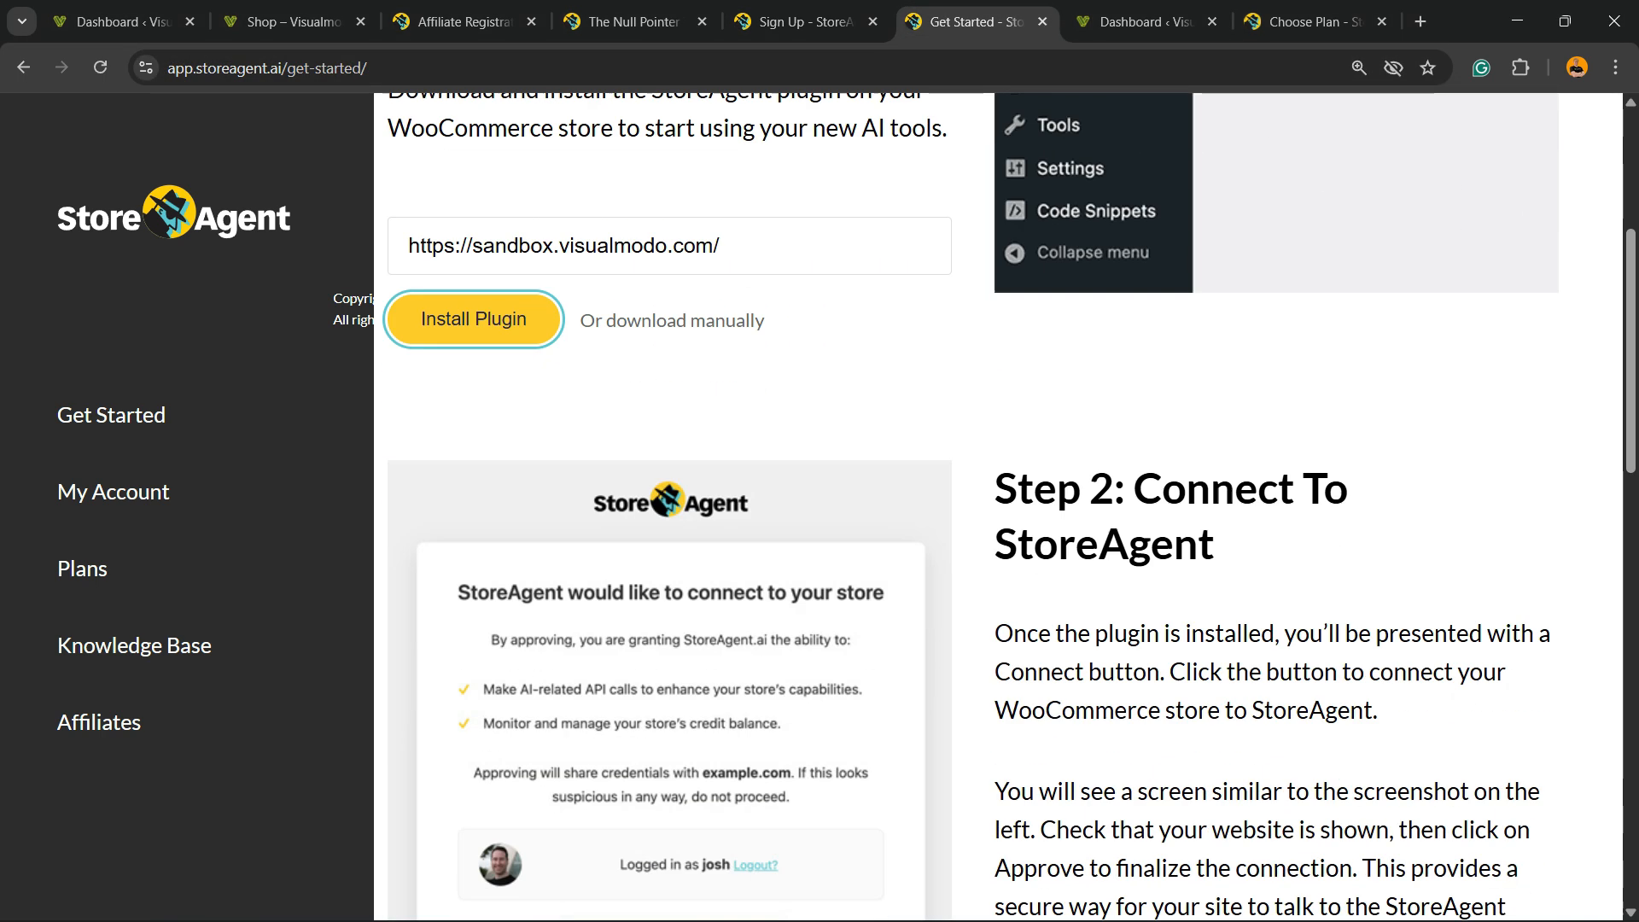
{"action": "scroll", "coordinate": [999, 512], "scroll_direction": "down", "scroll_amount": 15}
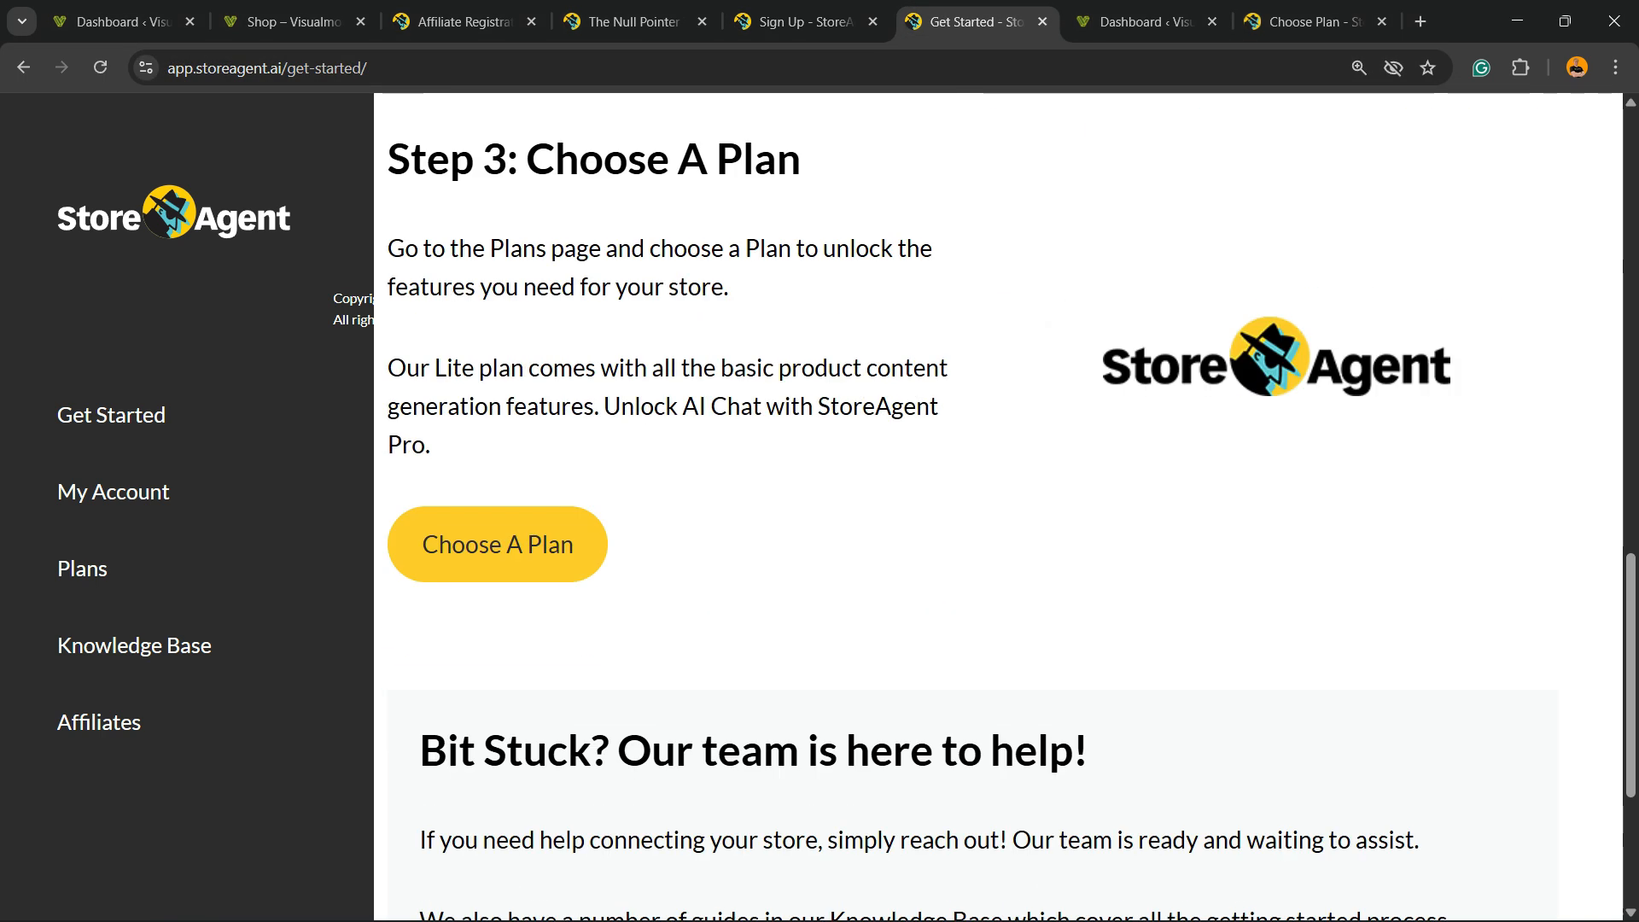